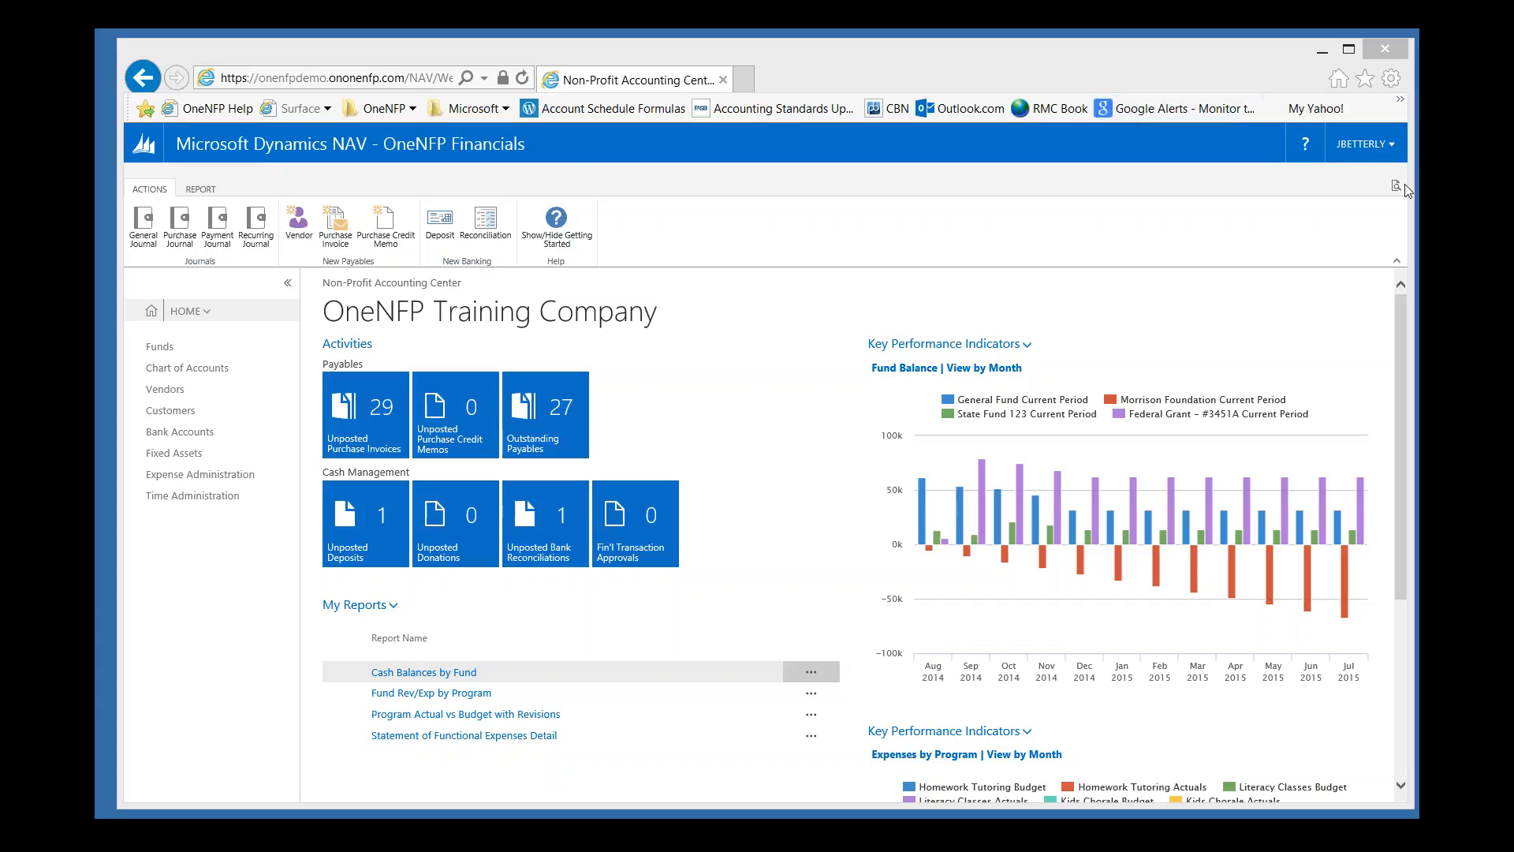
- Search the pages for "extended field" and open Extended Field Categories from the Cash Management setup
left_click(1398, 190)
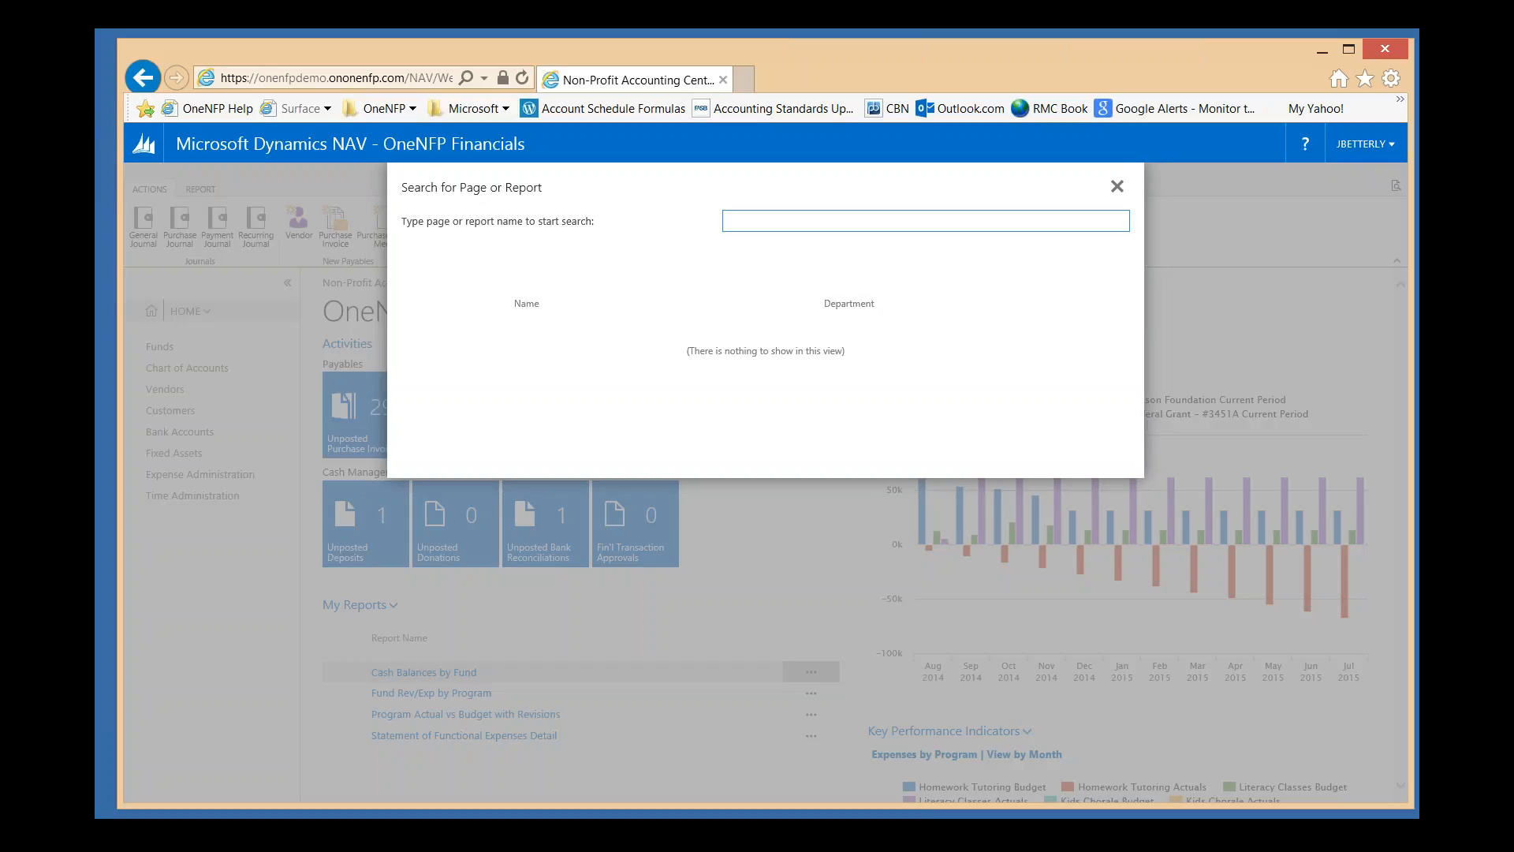
type("extendd")
key("BackSpace")
type("ed")
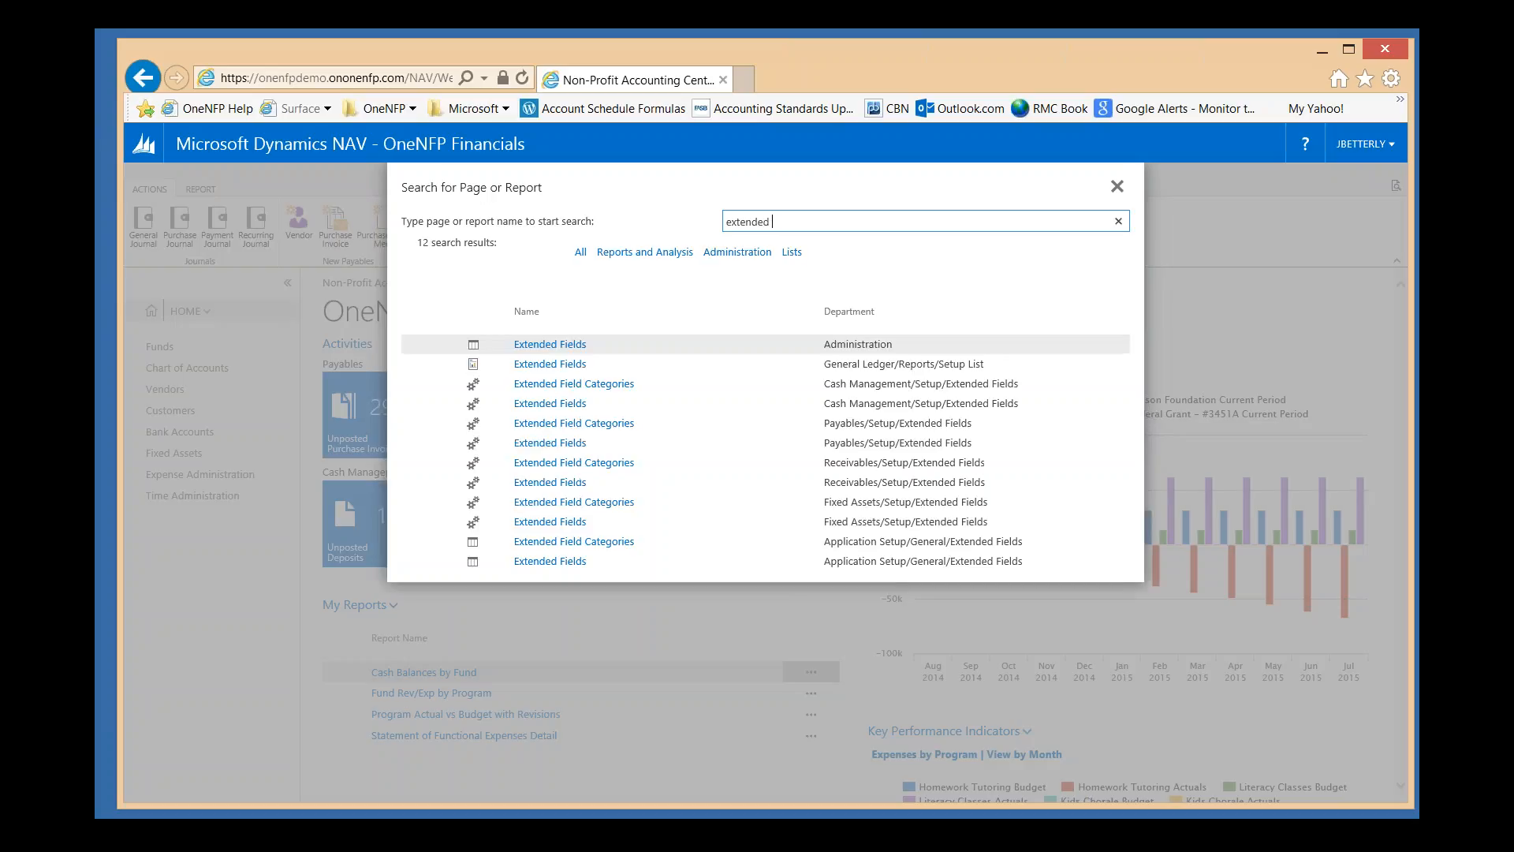
type(" field")
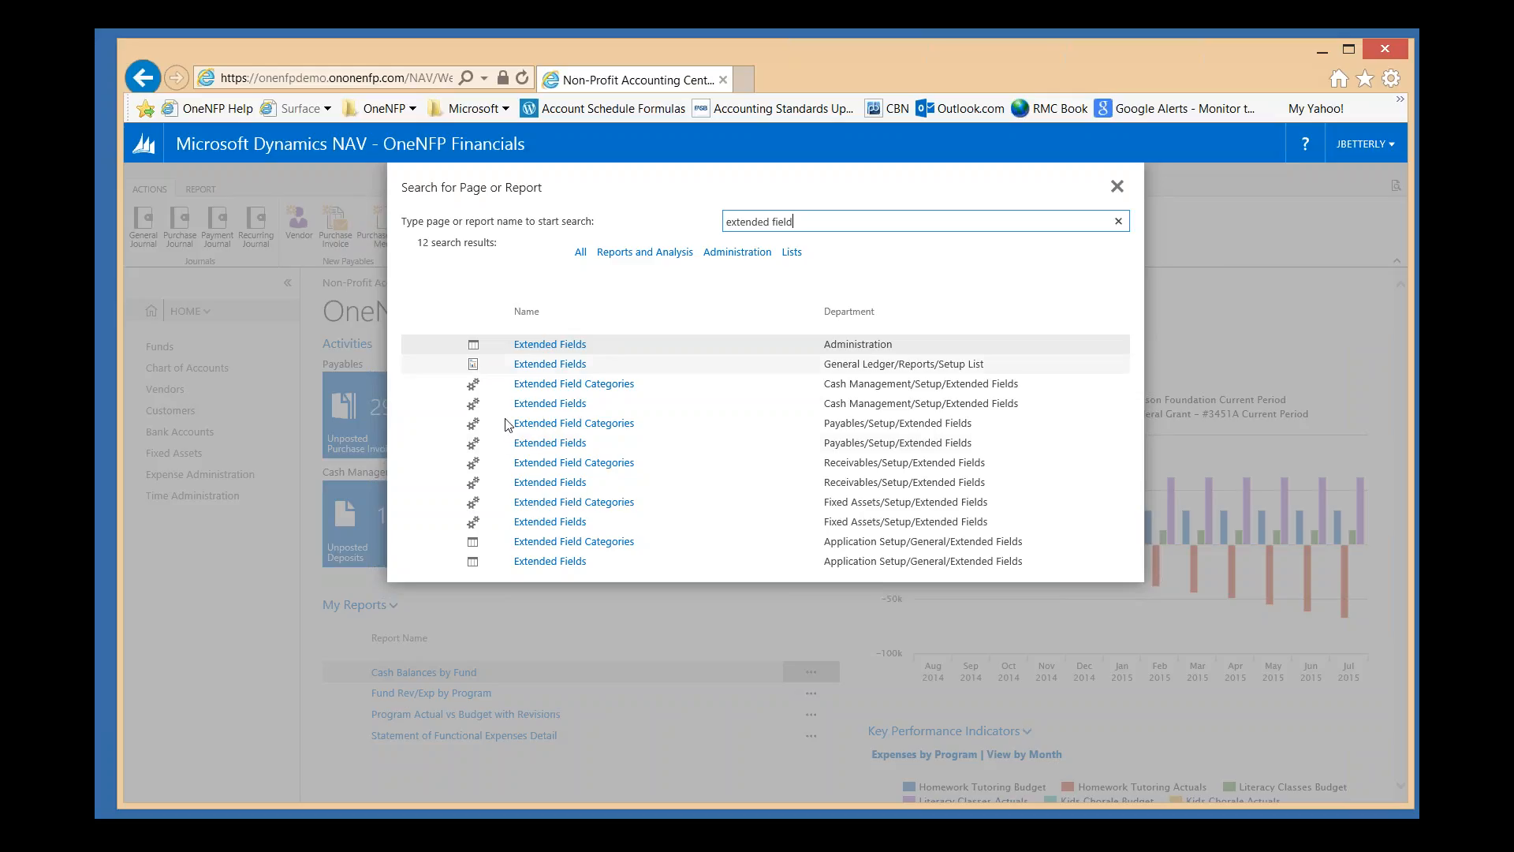
left_click(599, 387)
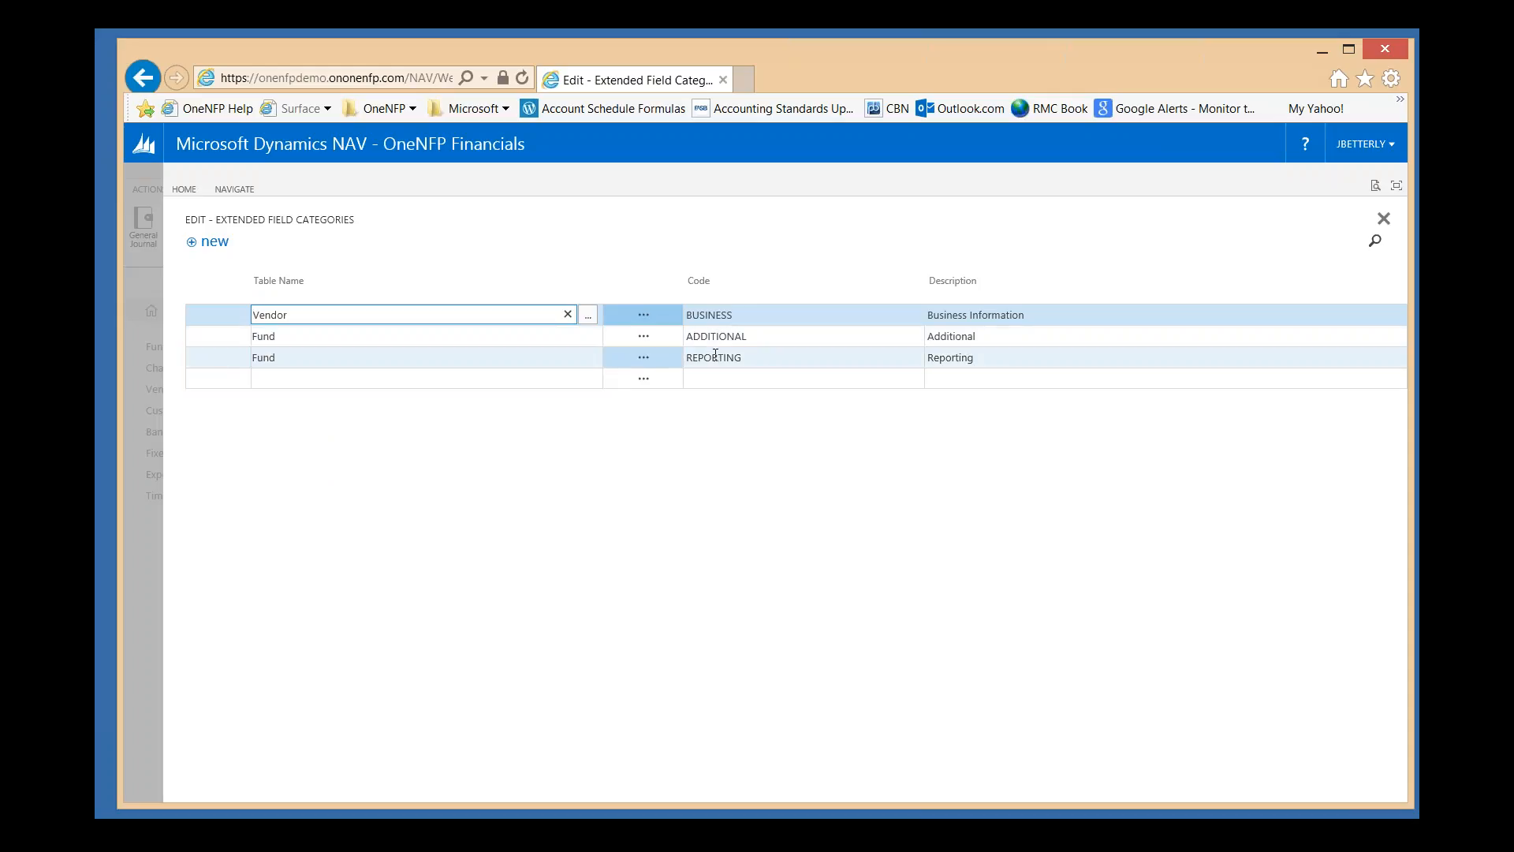
- Add a category for the Bank Account table with code INFORMATIO and description Informational Fields
left_click(328, 377)
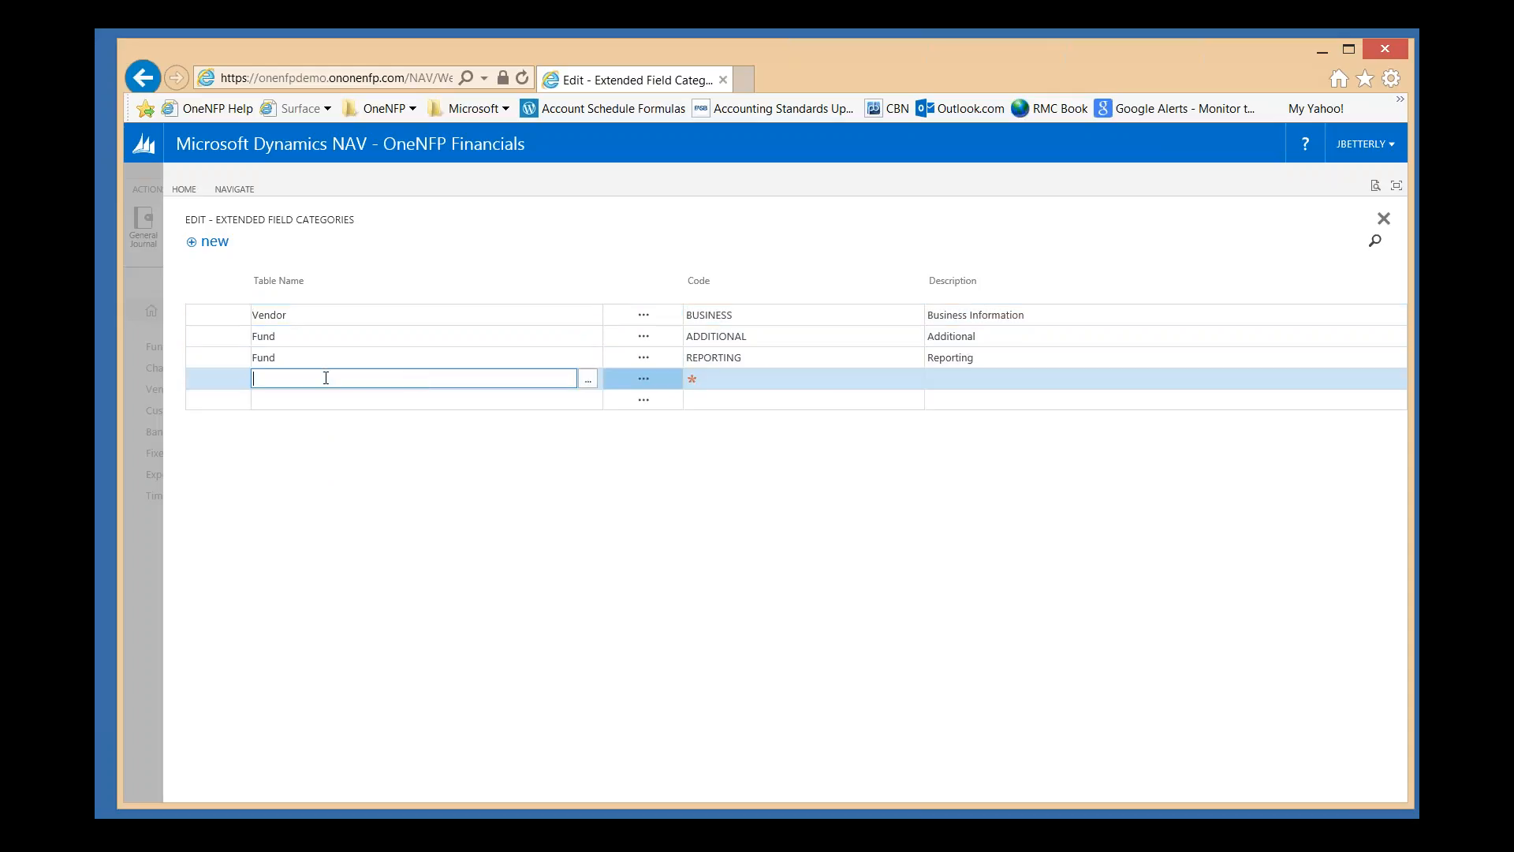
left_click(589, 382)
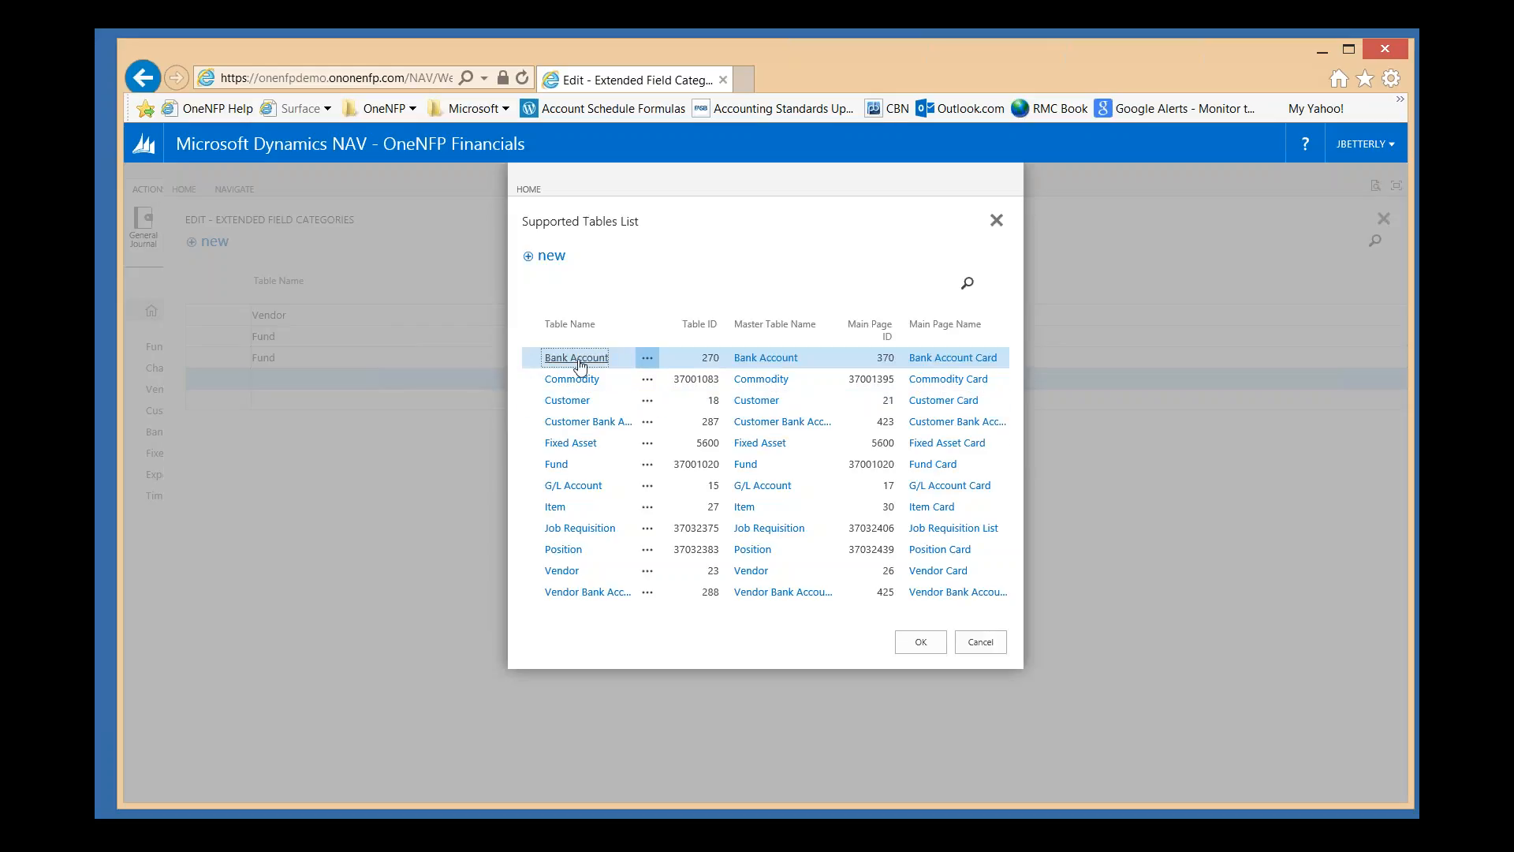
left_click(578, 359)
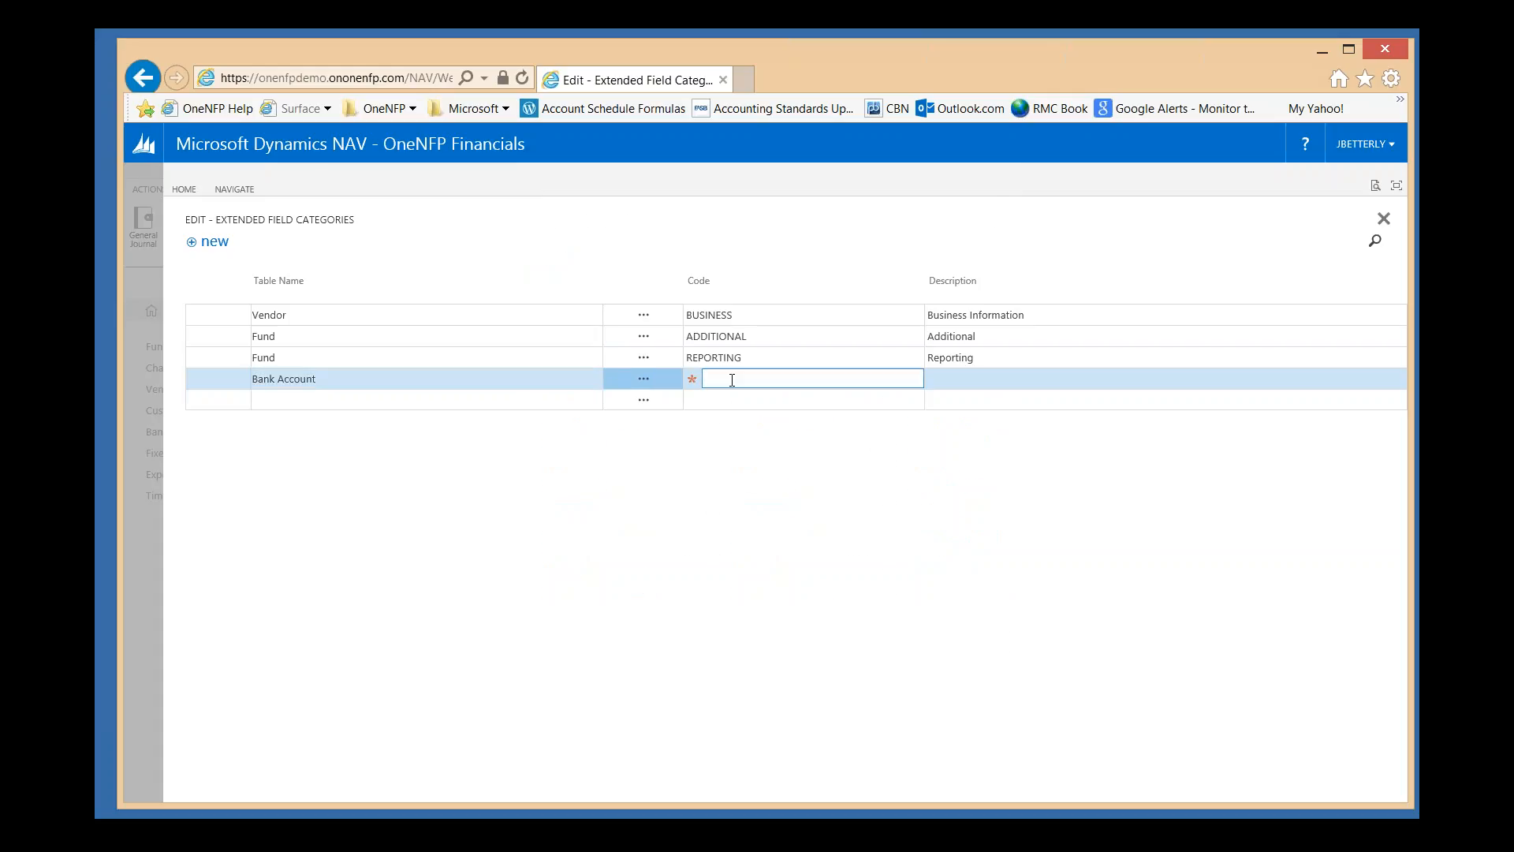
type("Informatio")
key("Tab")
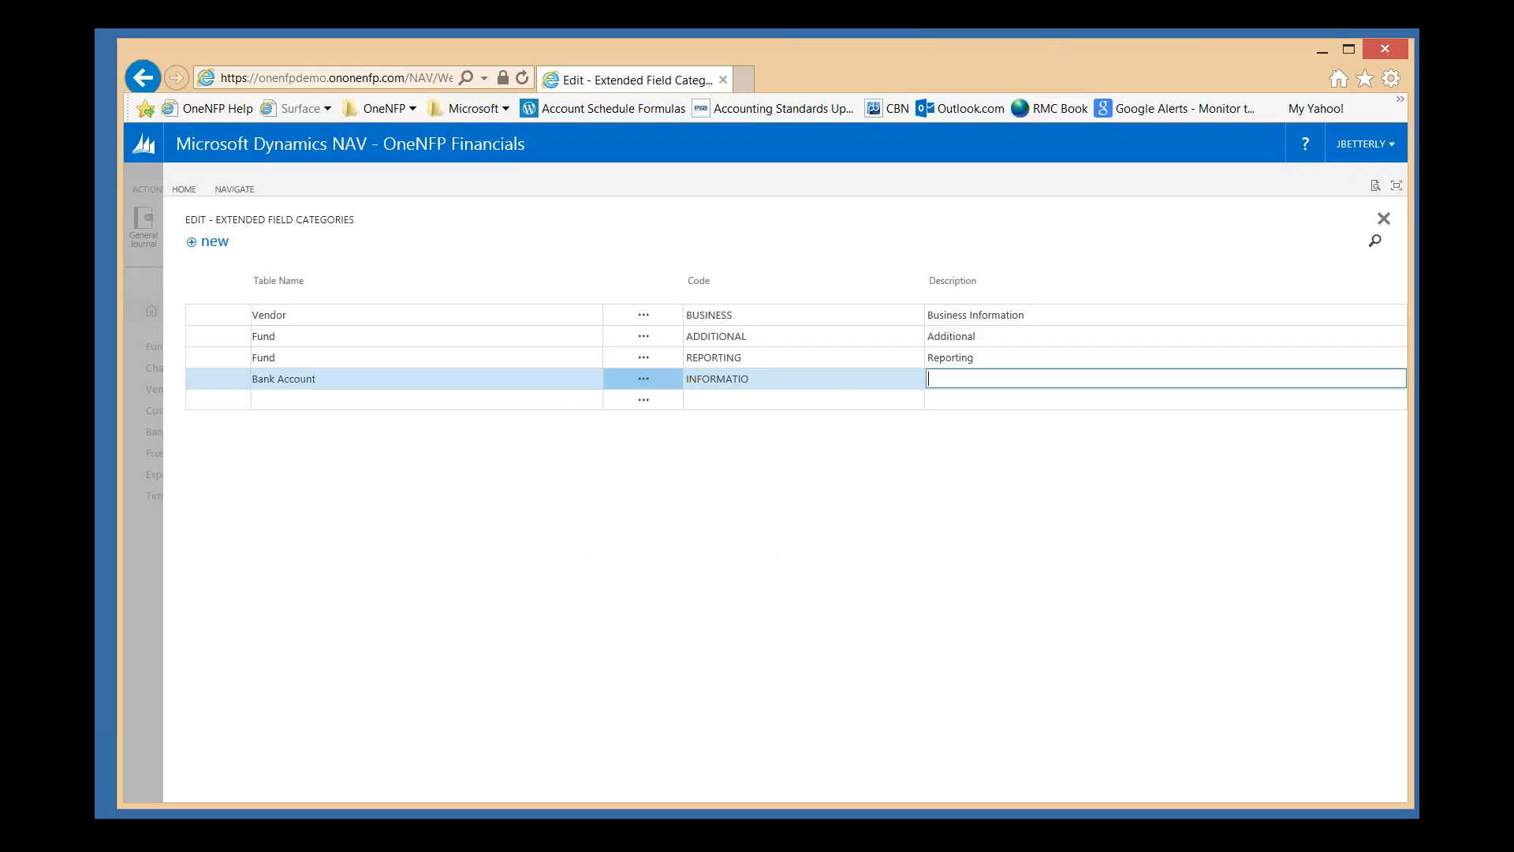
type("Information")
key("BackSpace")
type("al Fields")
- View the extended fields of the Bank Account category and return to the Non-Profit Accounting Center
left_click(234, 189)
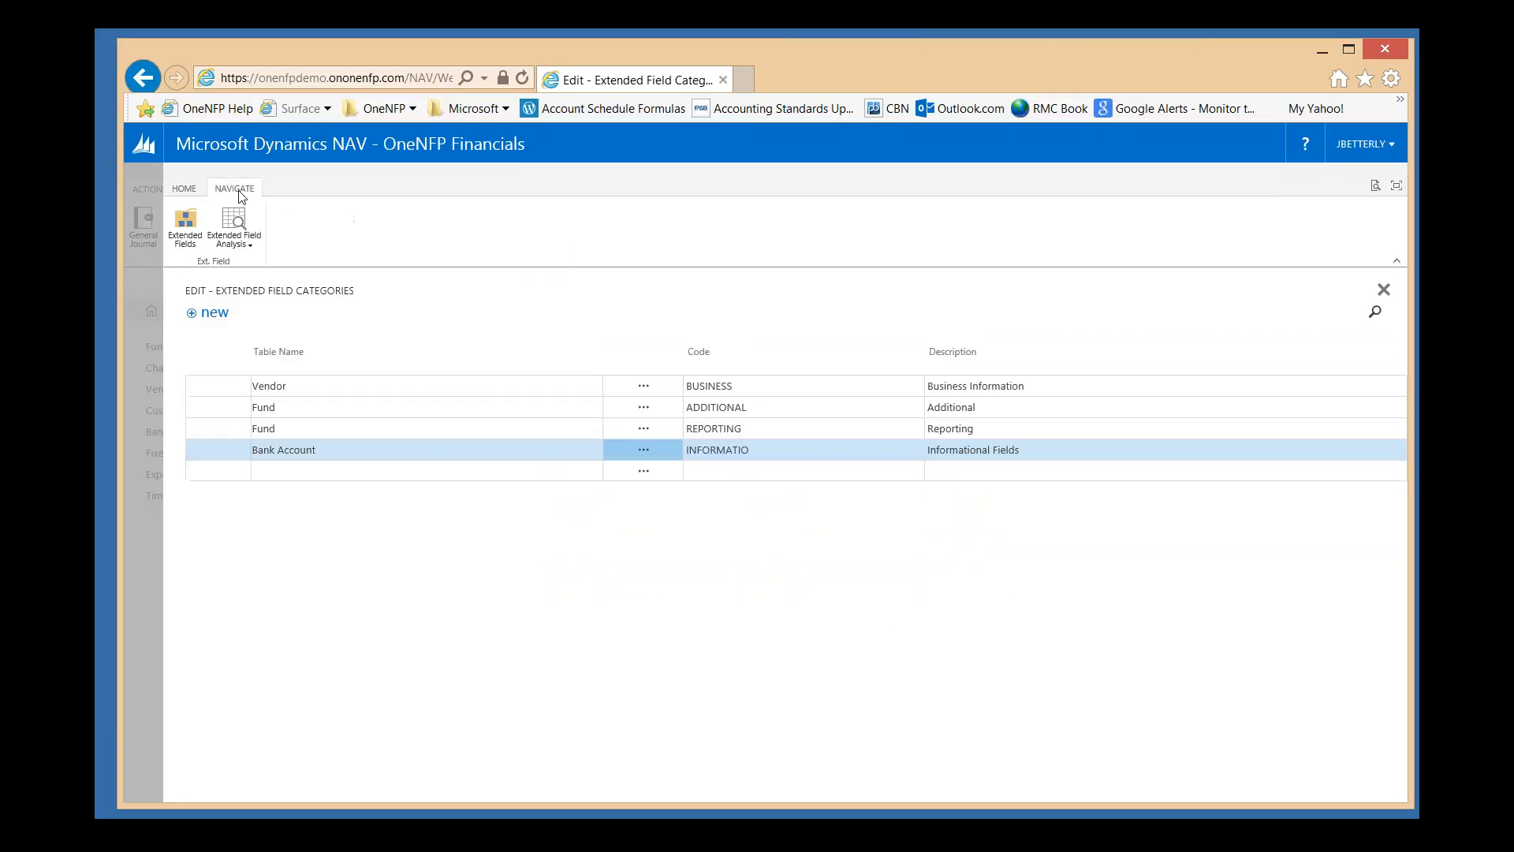
left_click(188, 190)
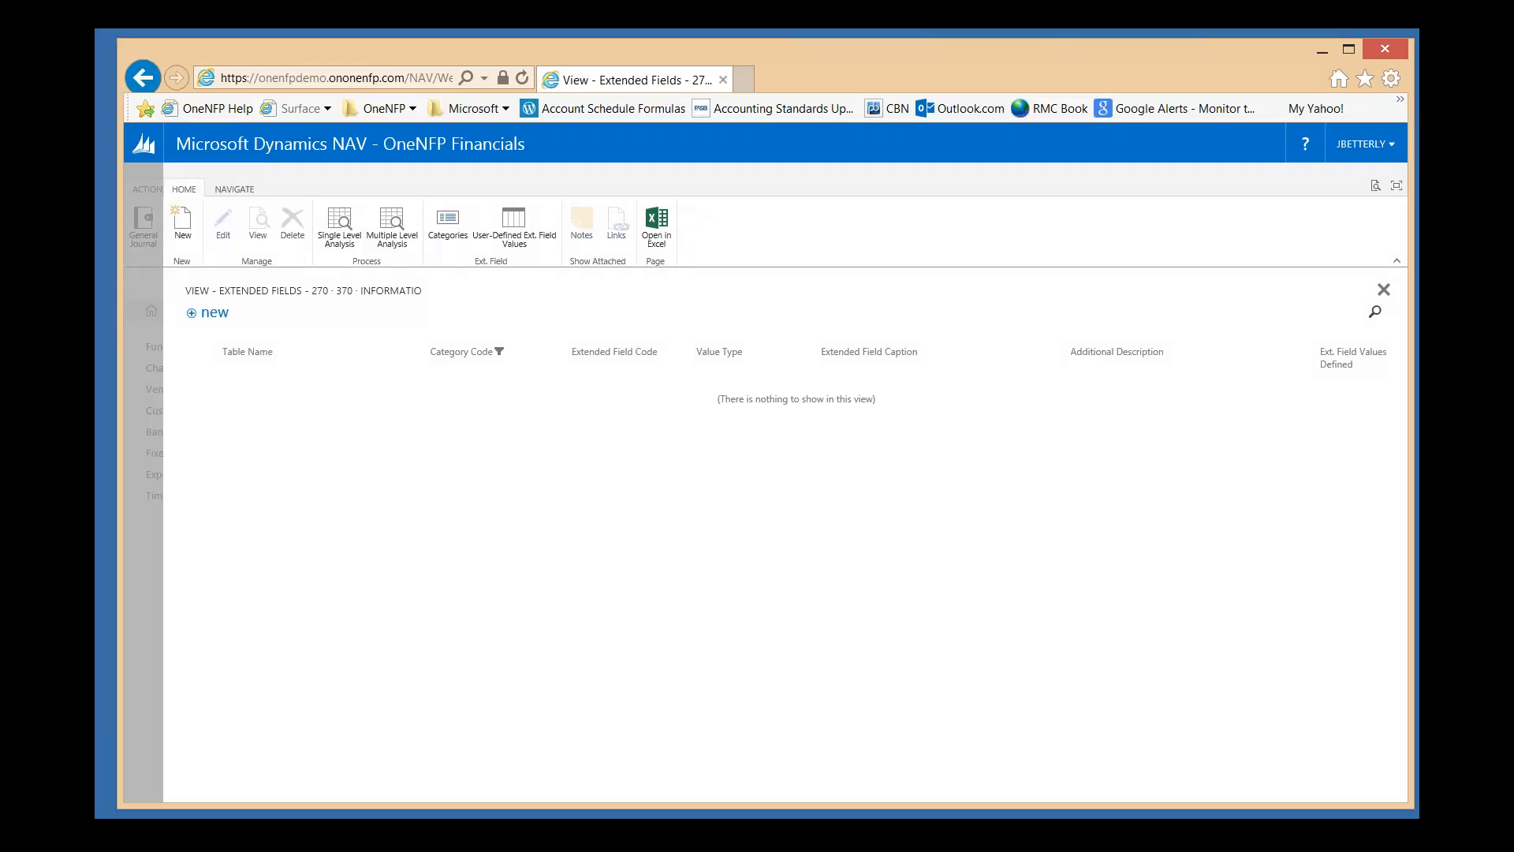
left_click(1384, 290)
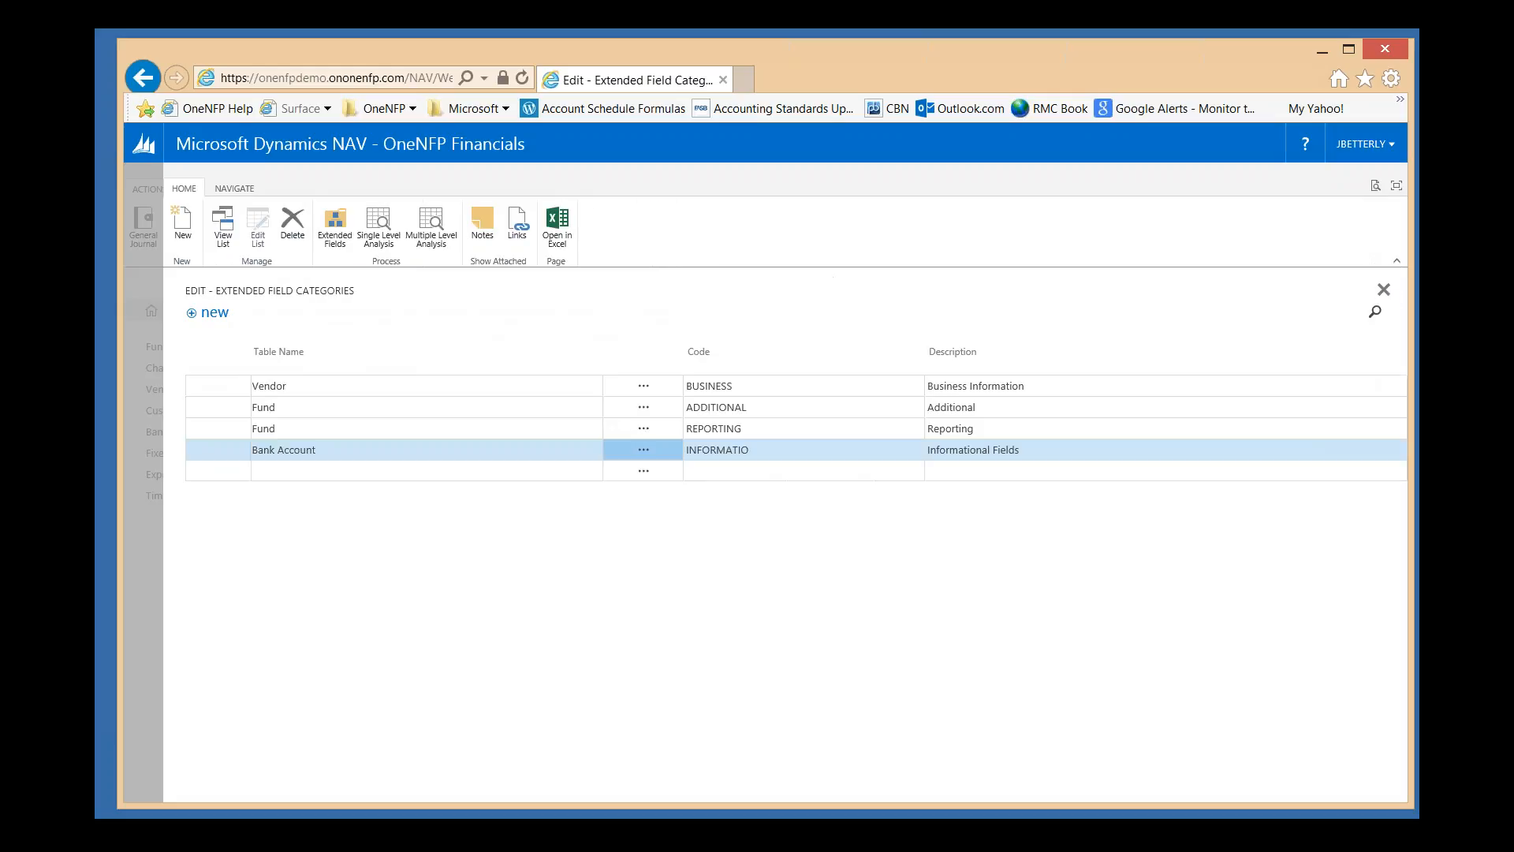
left_click(1384, 290)
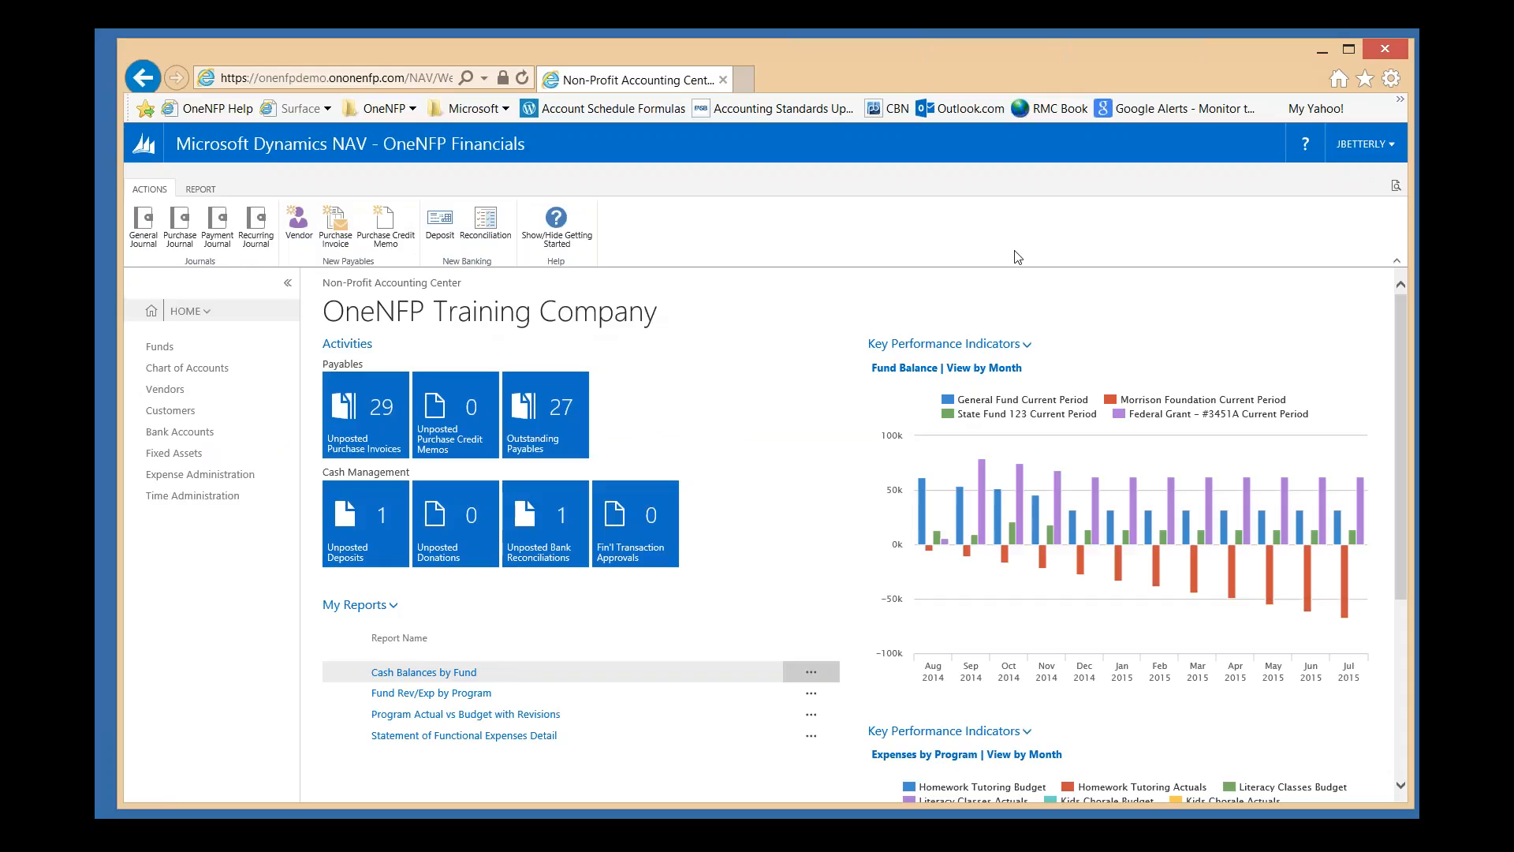
- Search the pages for "Extended Field" and open the Extended Fields list from the Cash Management setup
key("ctrl+F3")
type("Extende")
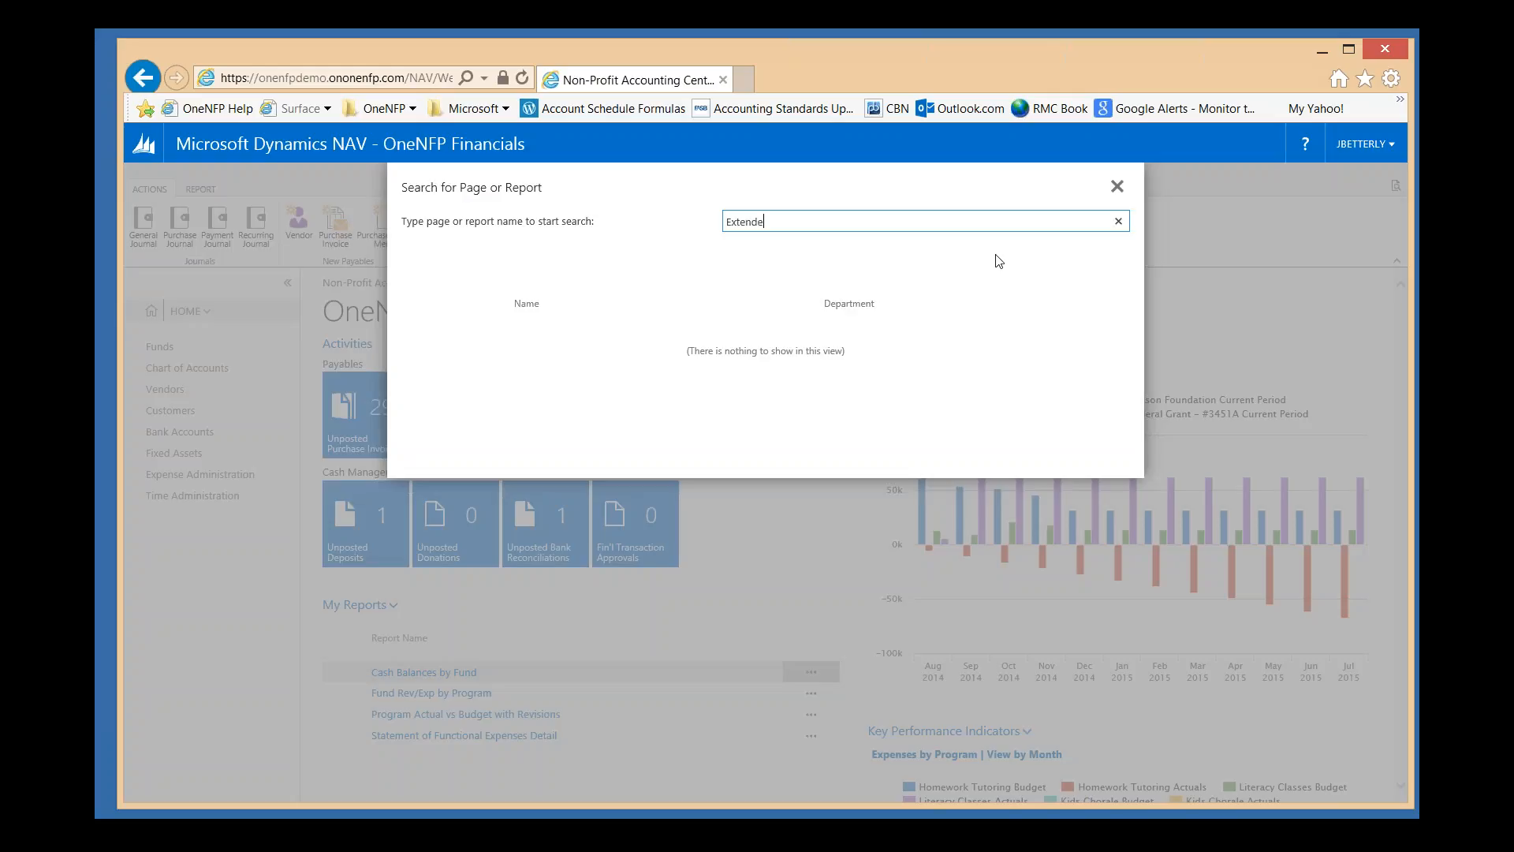
type("d Field")
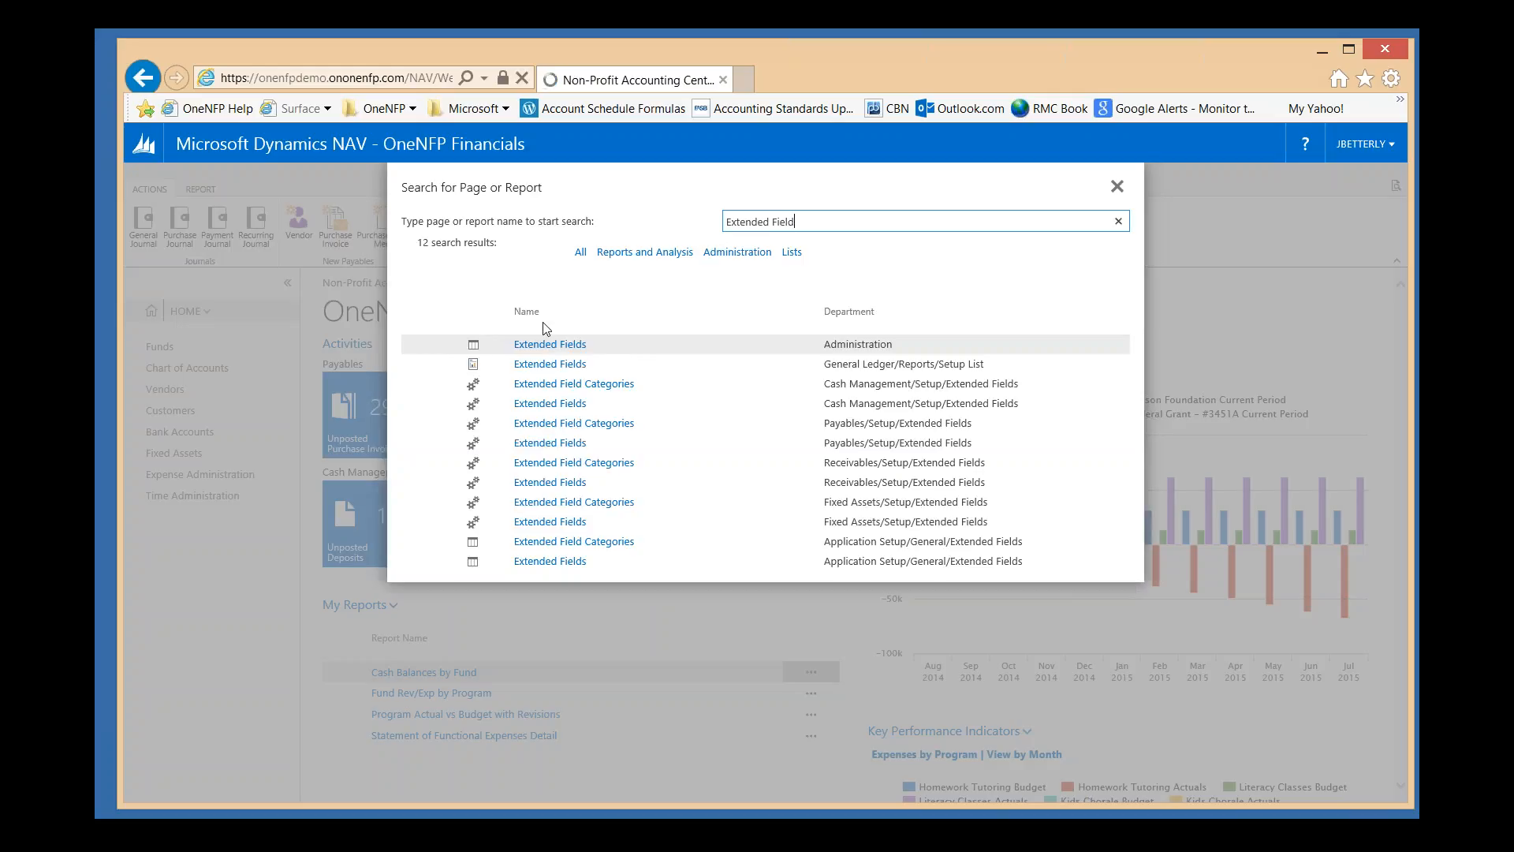
left_click(550, 404)
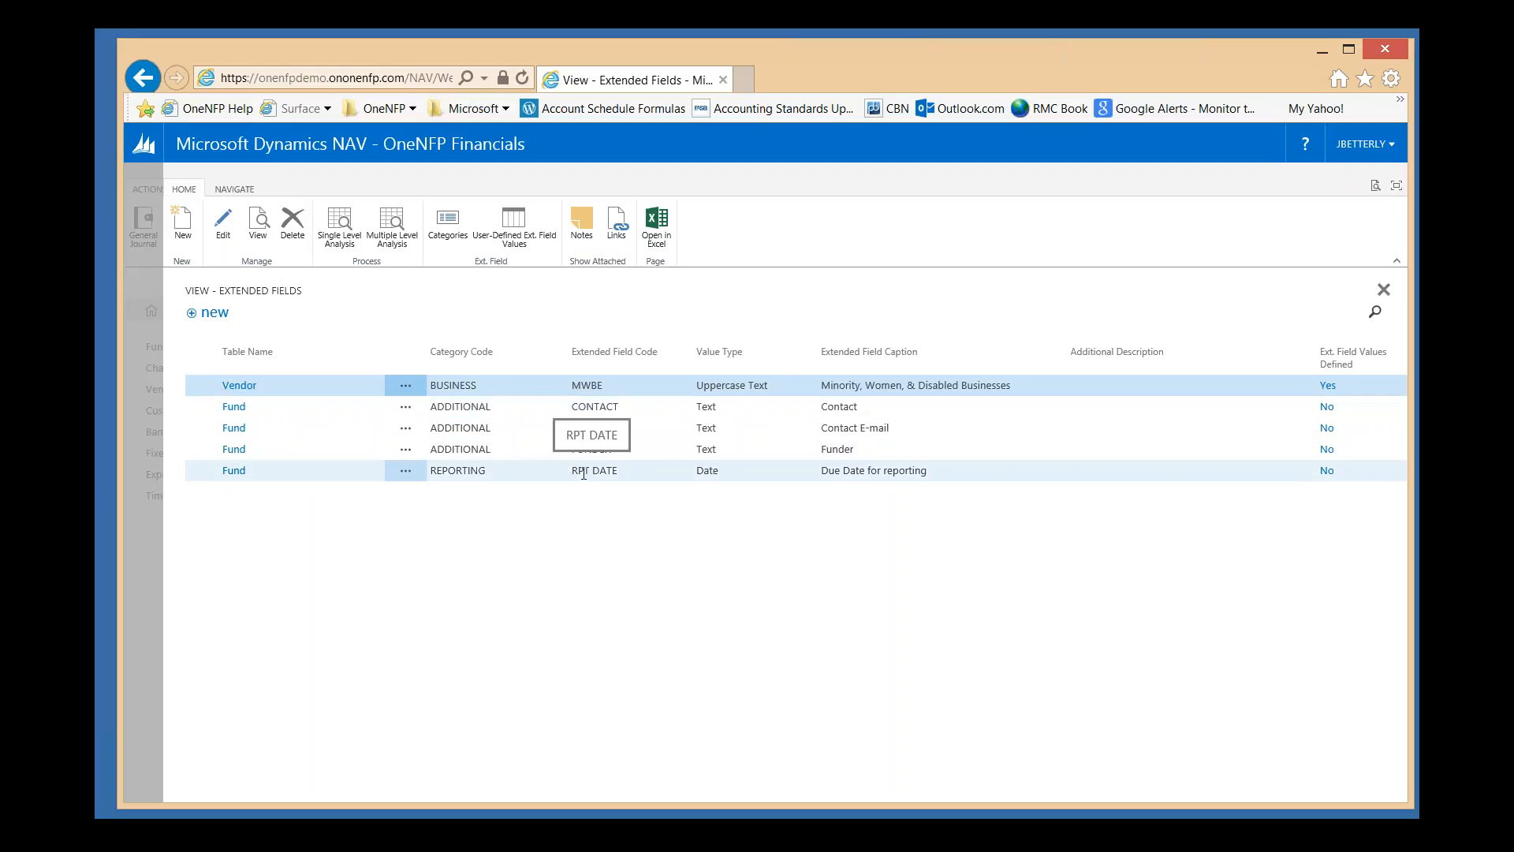
- Create a new extended field card for the Fund table in the REPORTING category
left_click(449, 471)
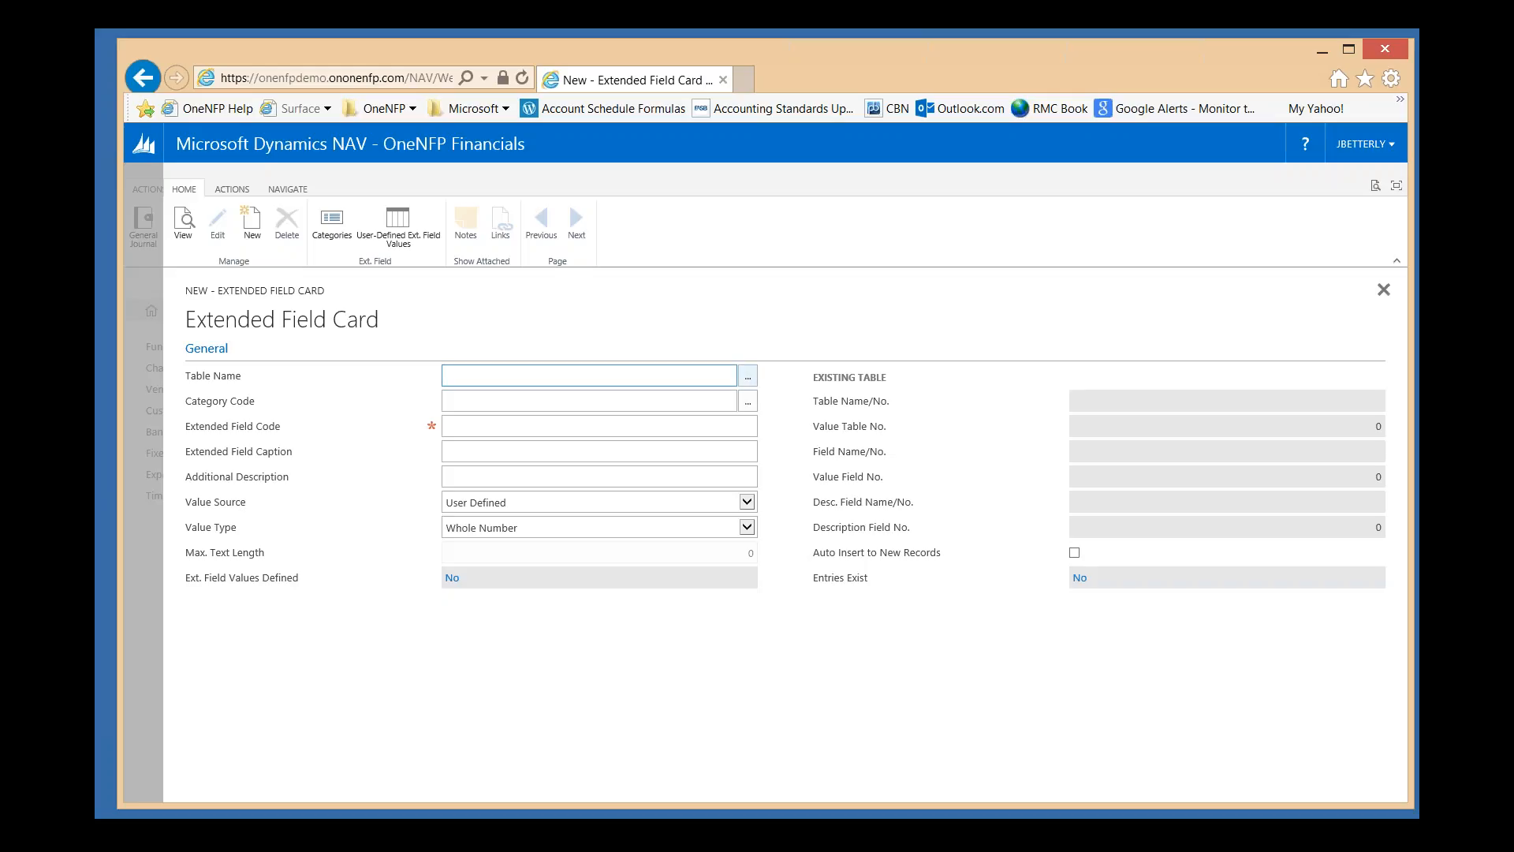
left_click(750, 380)
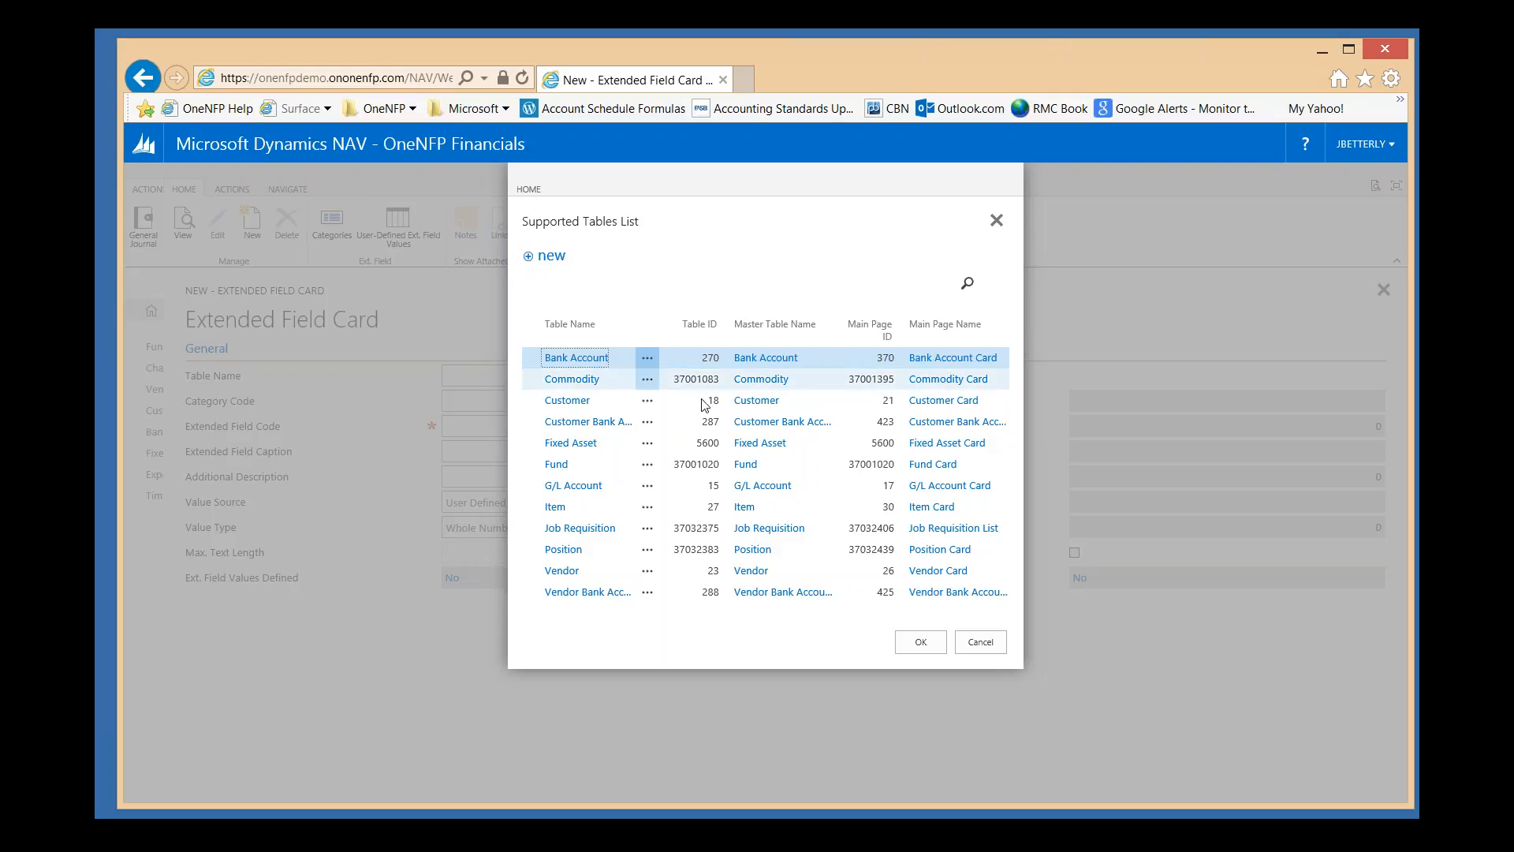
left_click(562, 471)
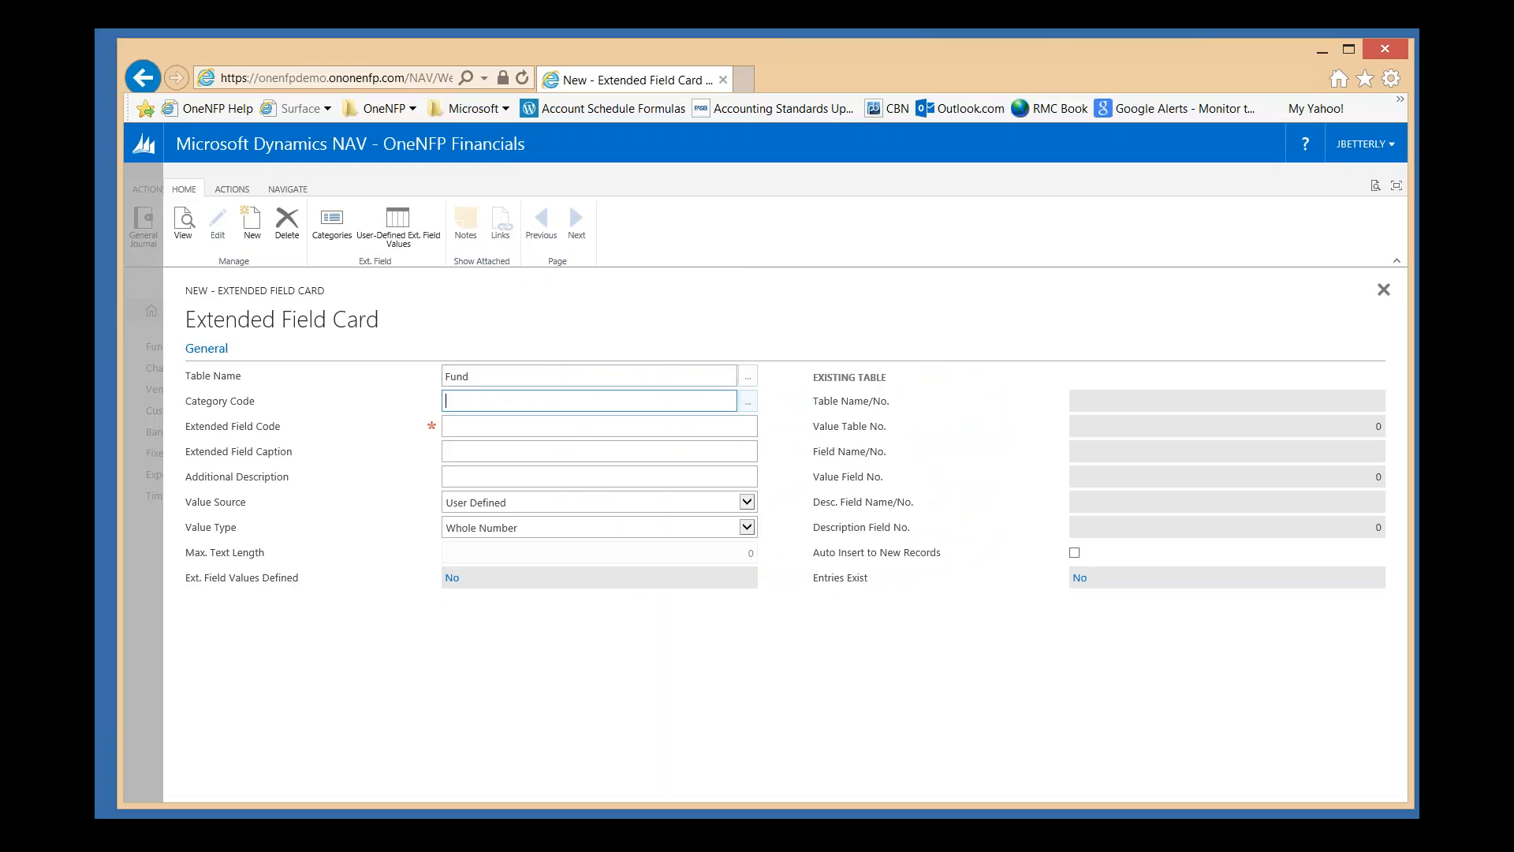
left_click(748, 401)
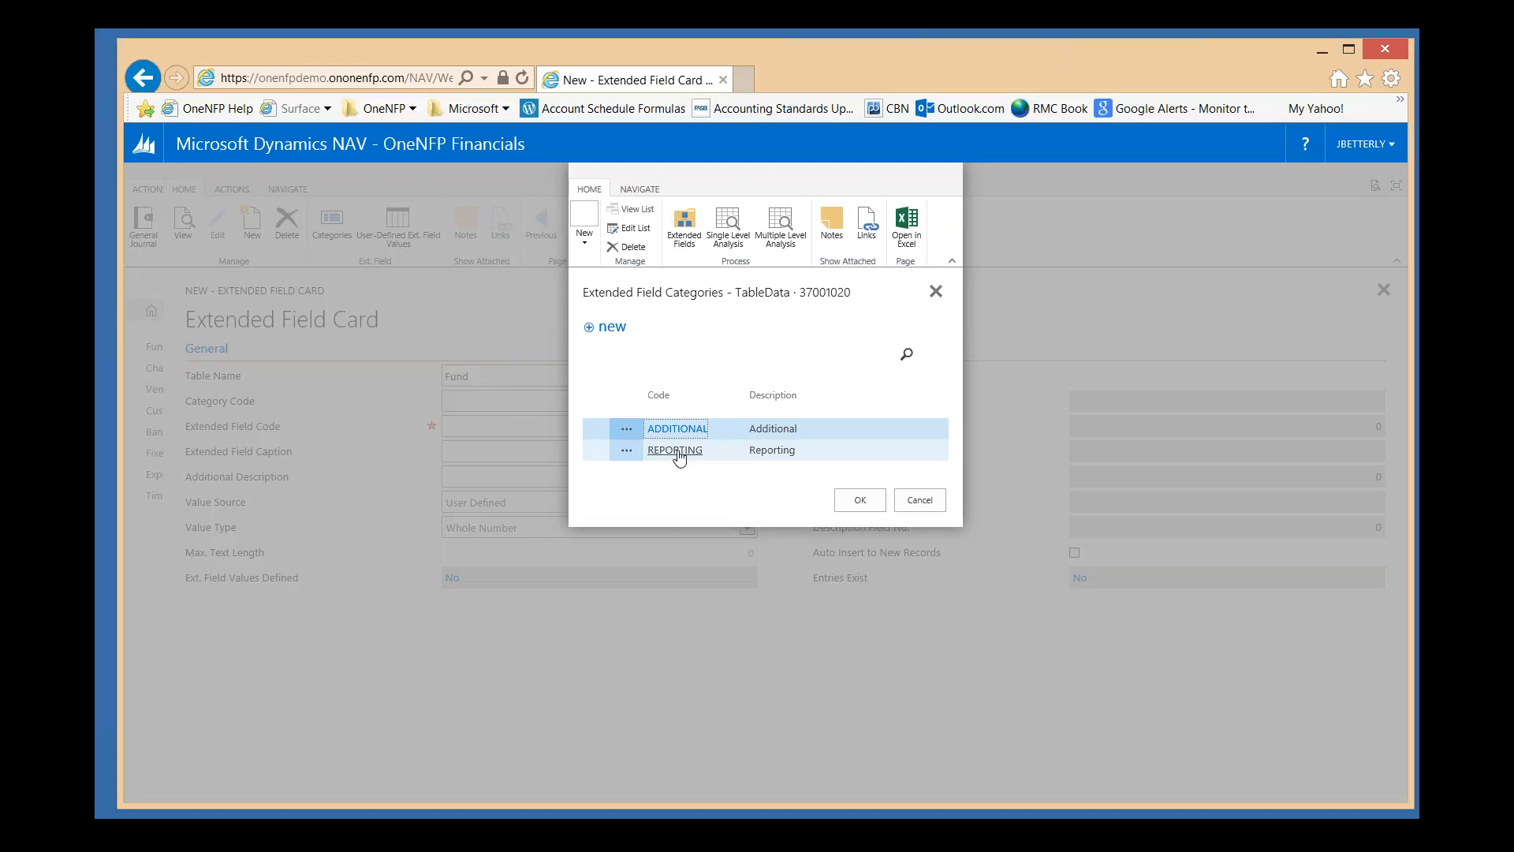
left_click(677, 451)
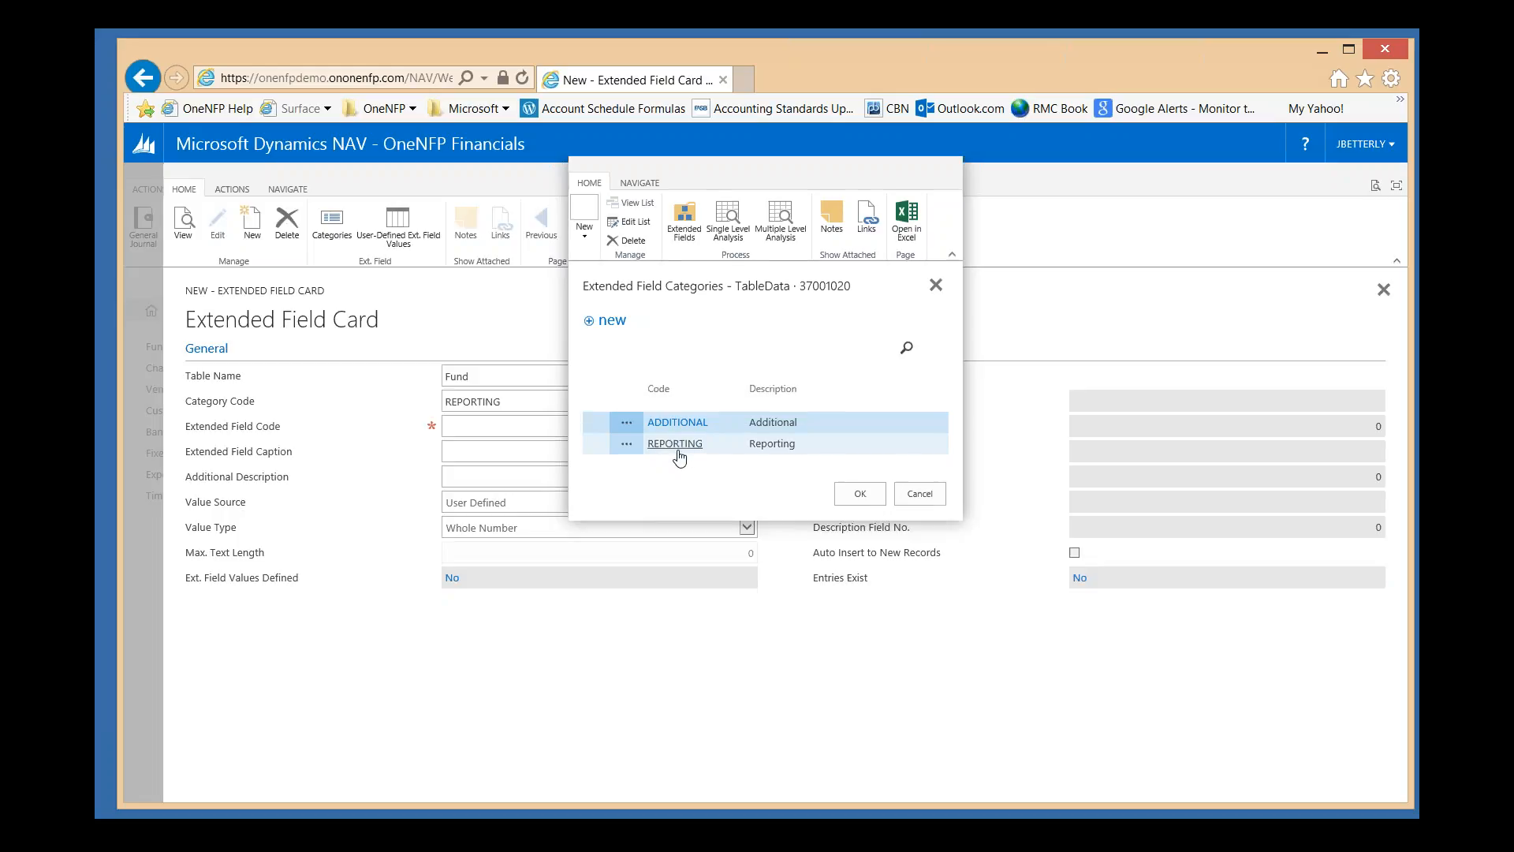
- Set the extended field code to RESPONSIBL and its caption to Responsible for Report
left_click(498, 422)
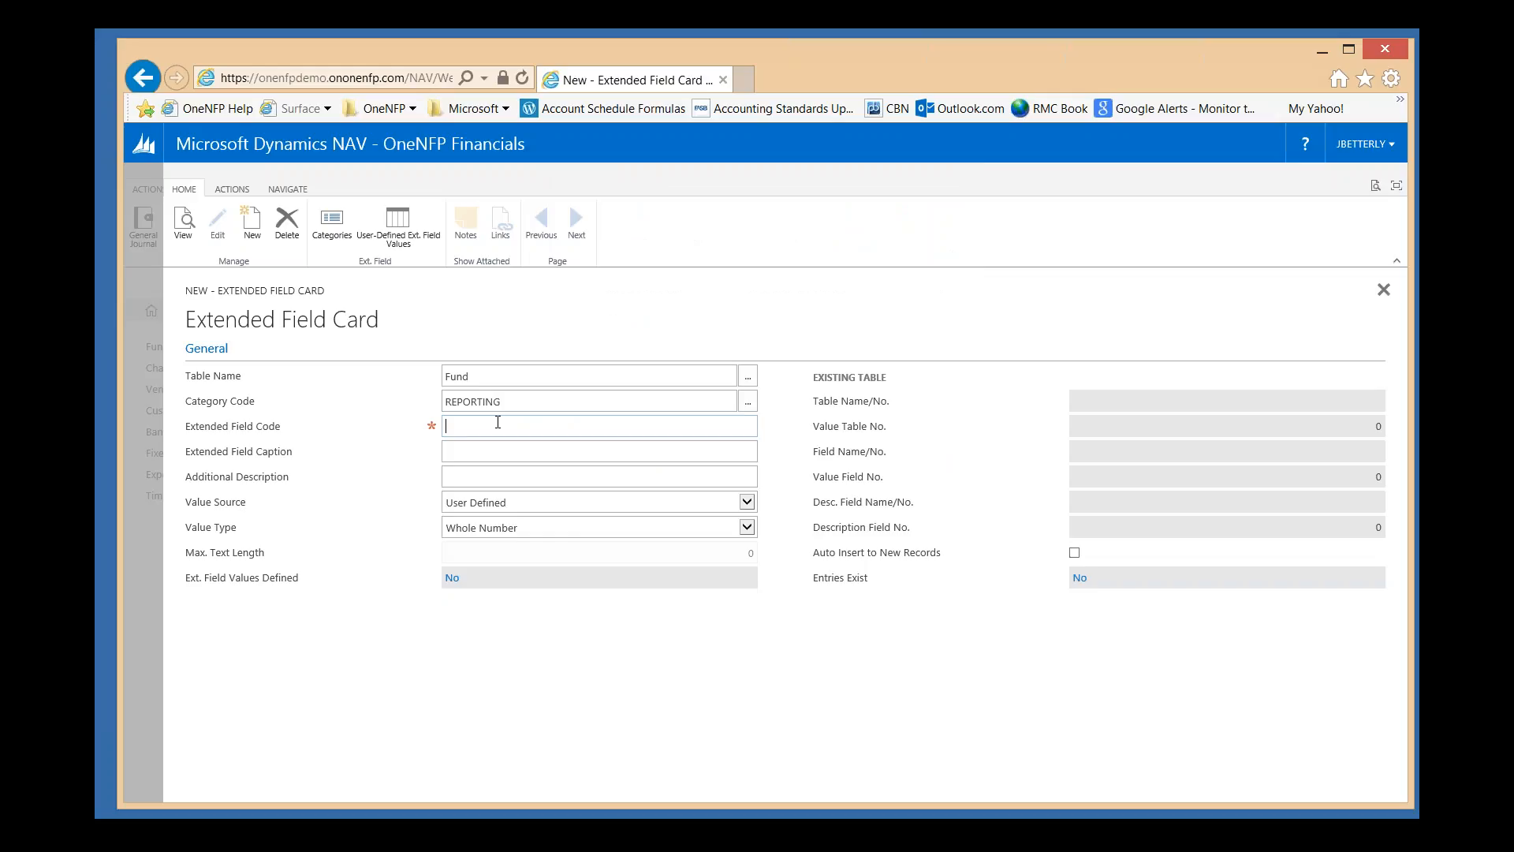
type("Reson")
key("BackSpace")
type("pos")
type("sib")
type("l")
key("Tab")
type("Respons")
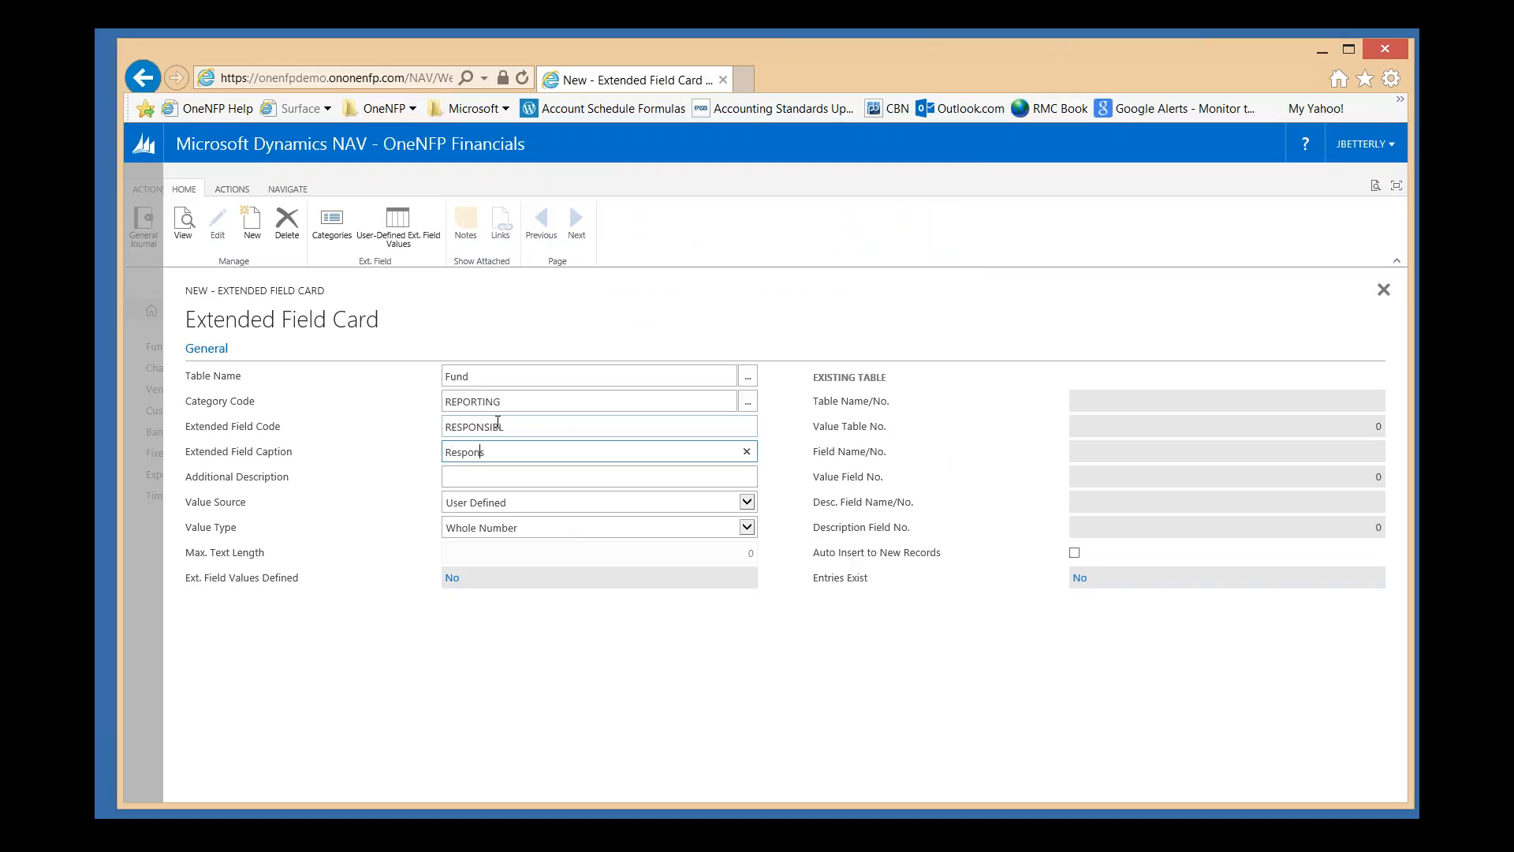
type("ible for Report")
key("Tab")
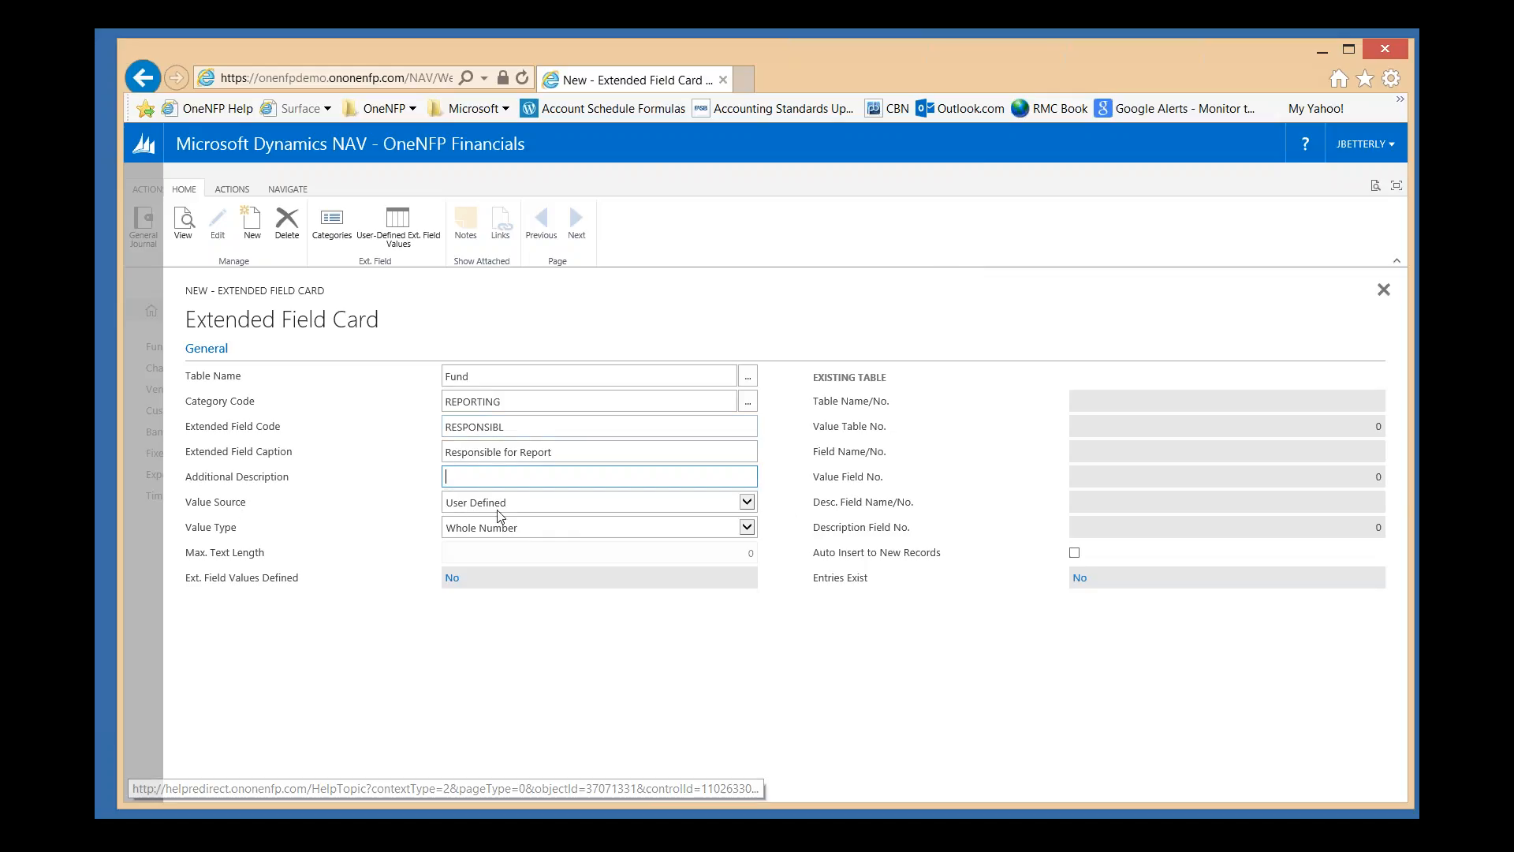
- Keep the value source as User Defined and set the value type to Text
left_click(746, 503)
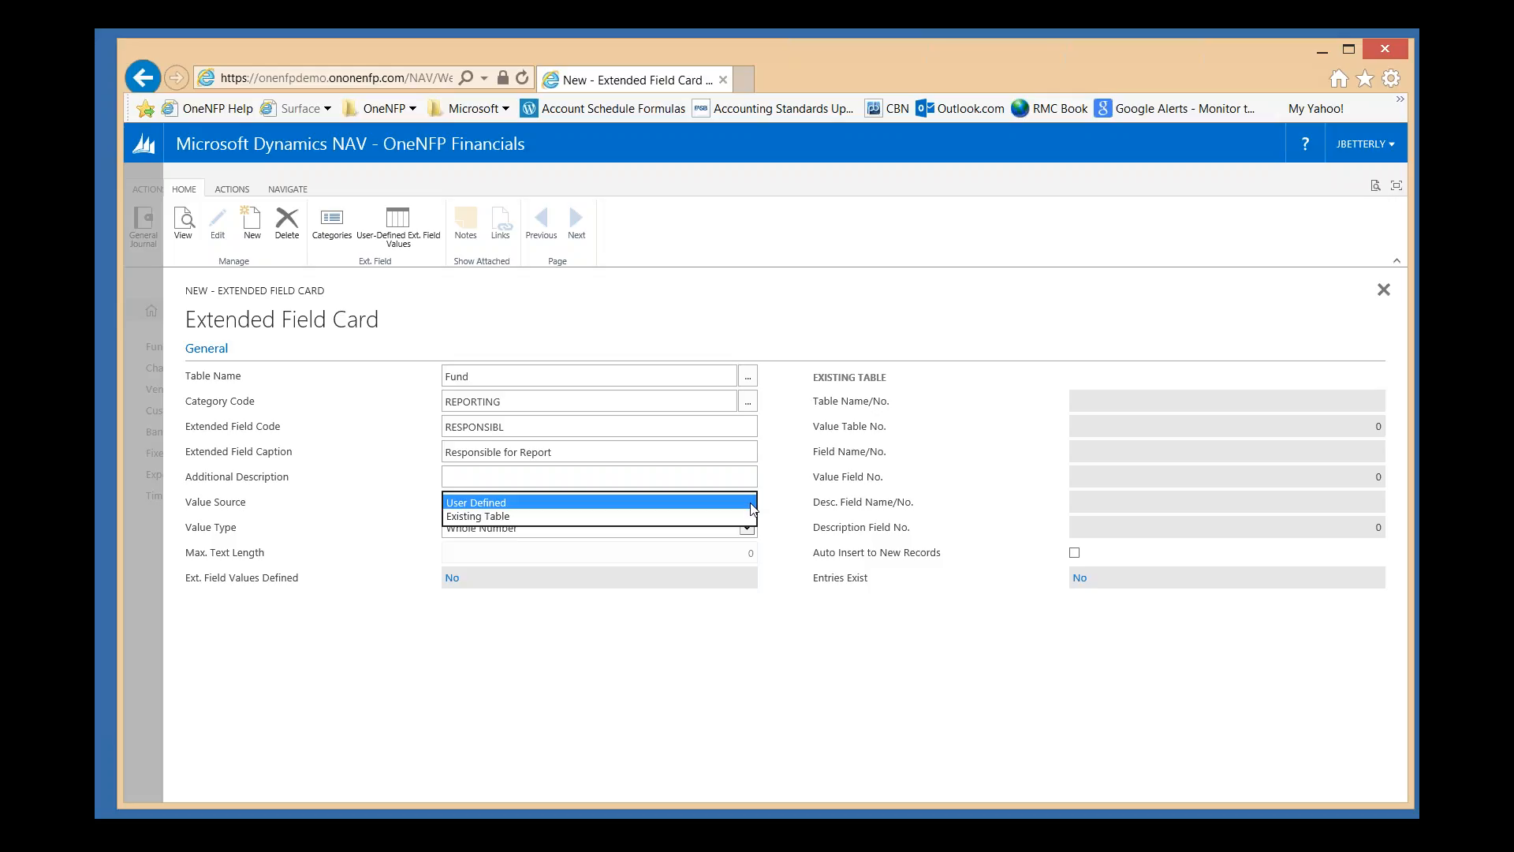
left_click(473, 504)
left_click(609, 530)
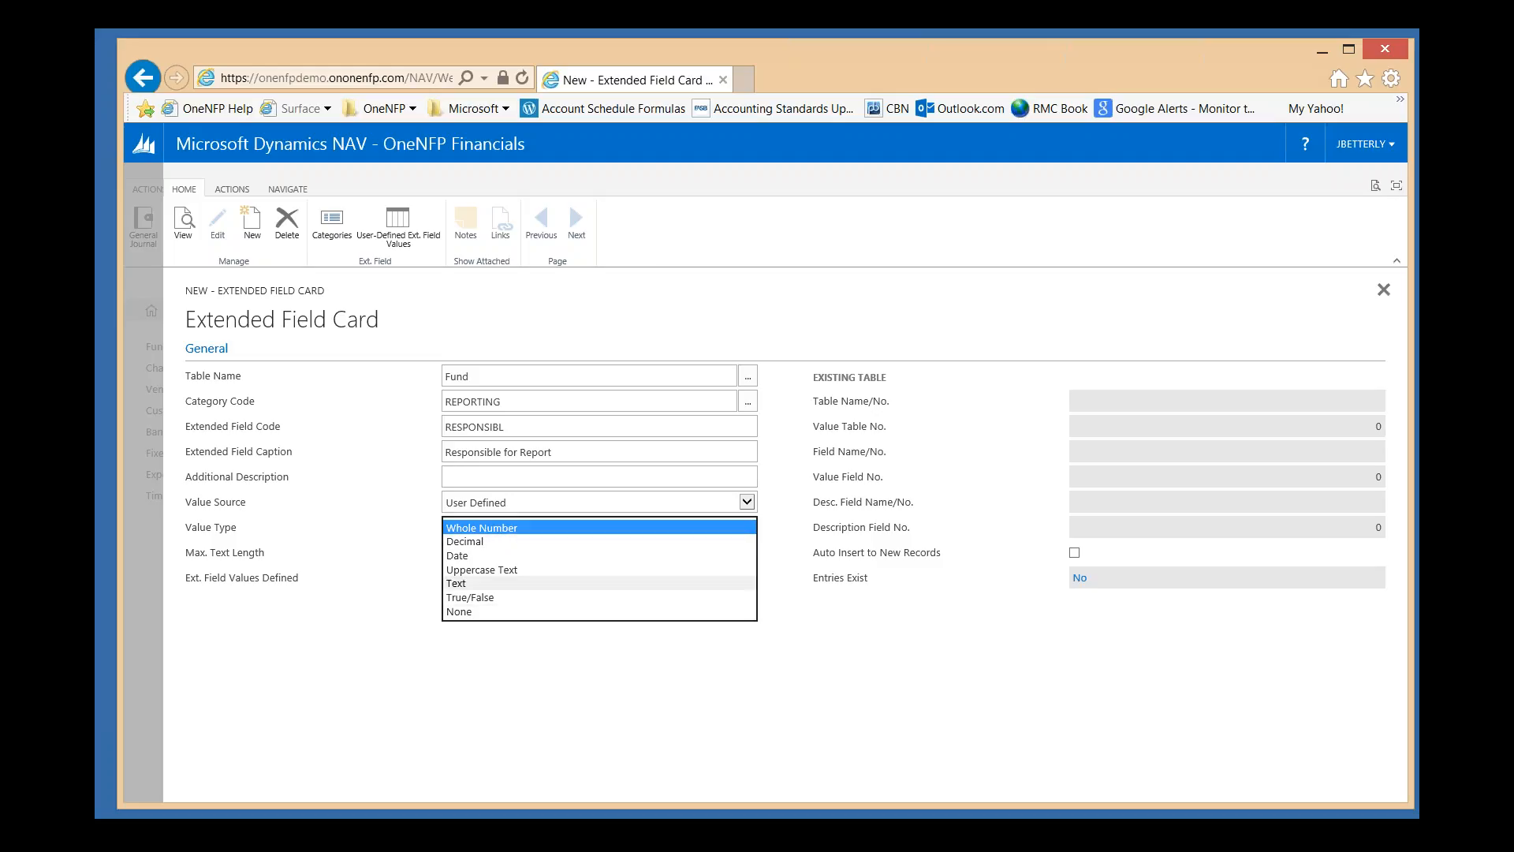
left_click(456, 582)
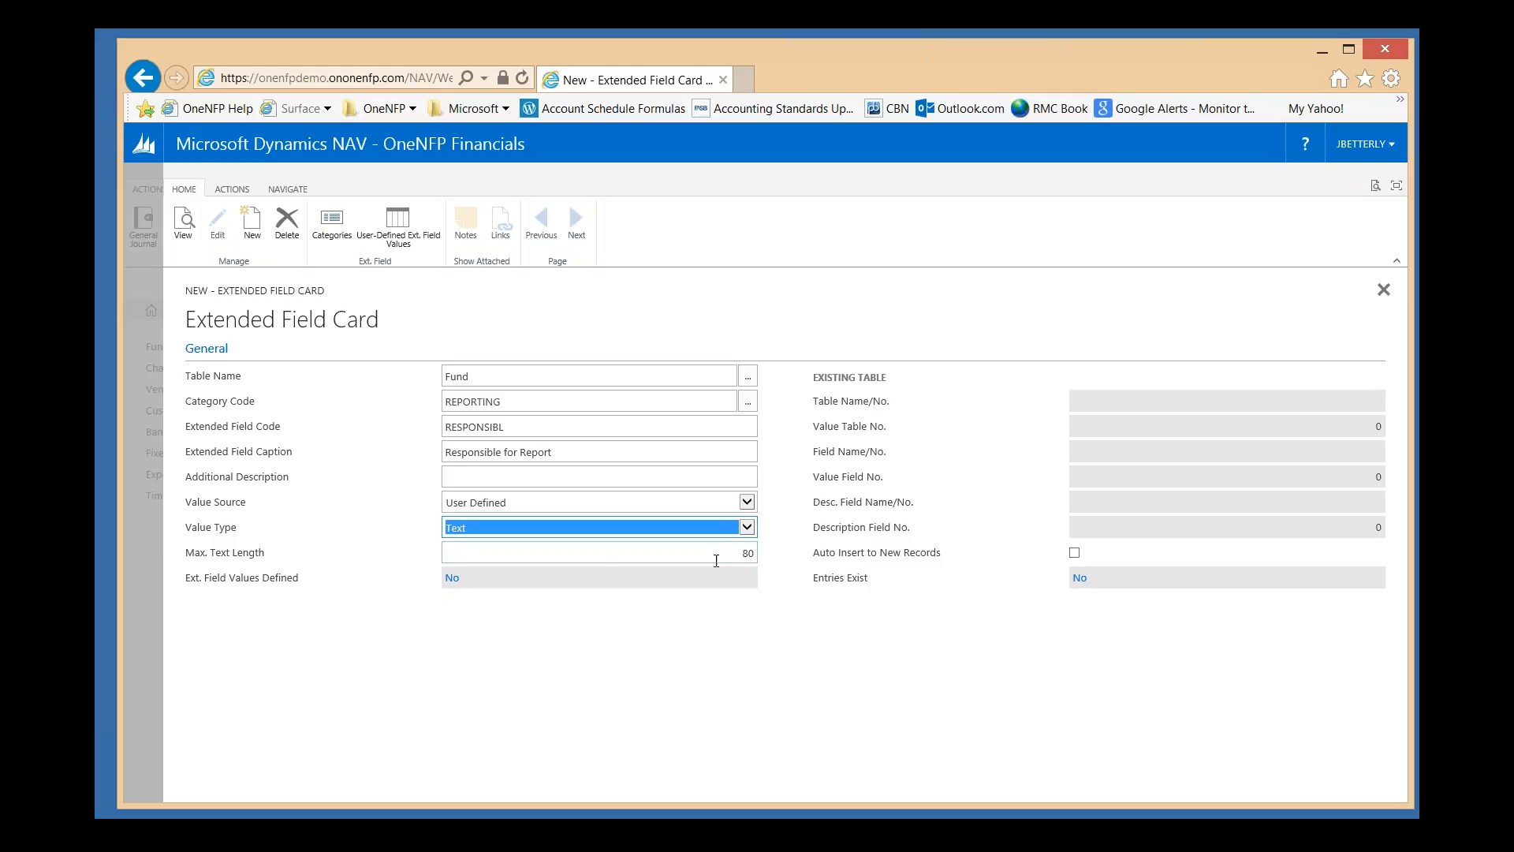
left_click(671, 553)
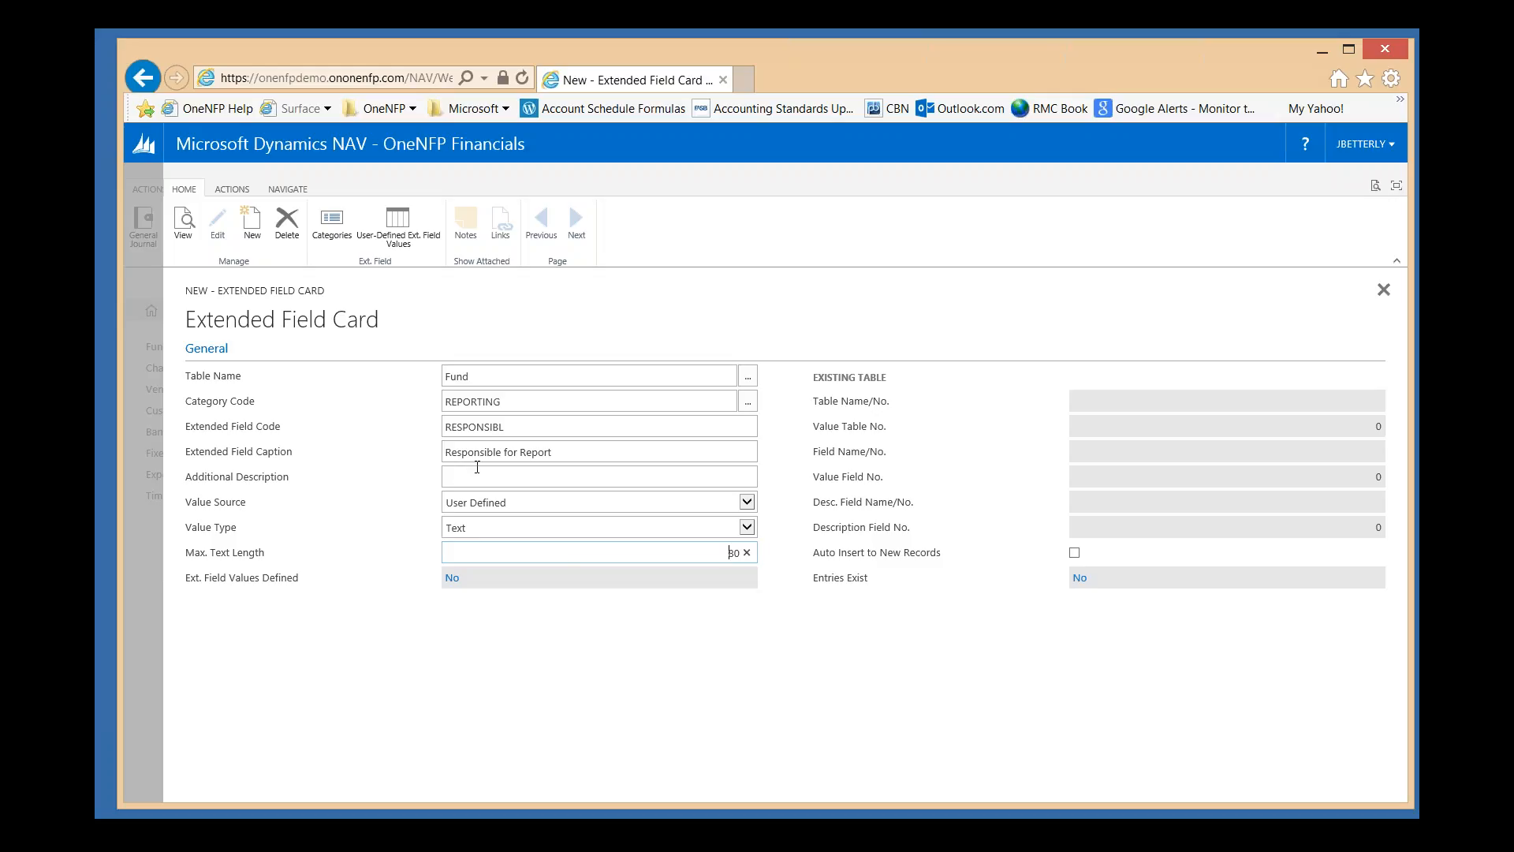
- Open the user-defined values of the extended field and add the first responsible person's full name as text value and description
left_click(400, 226)
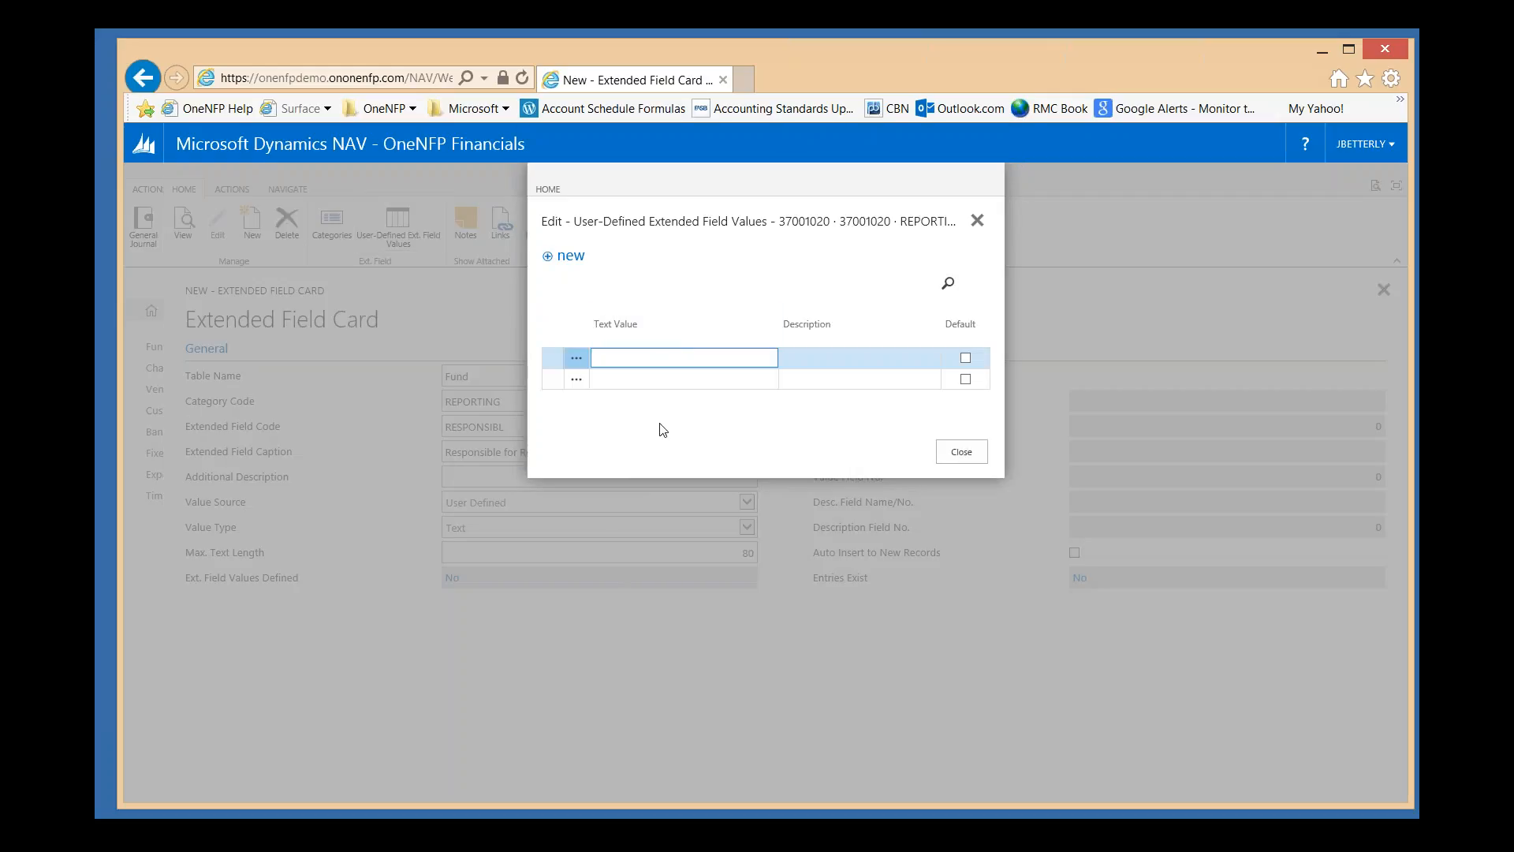
type("Sue Smith")
key("Tab")
type("Sue ")
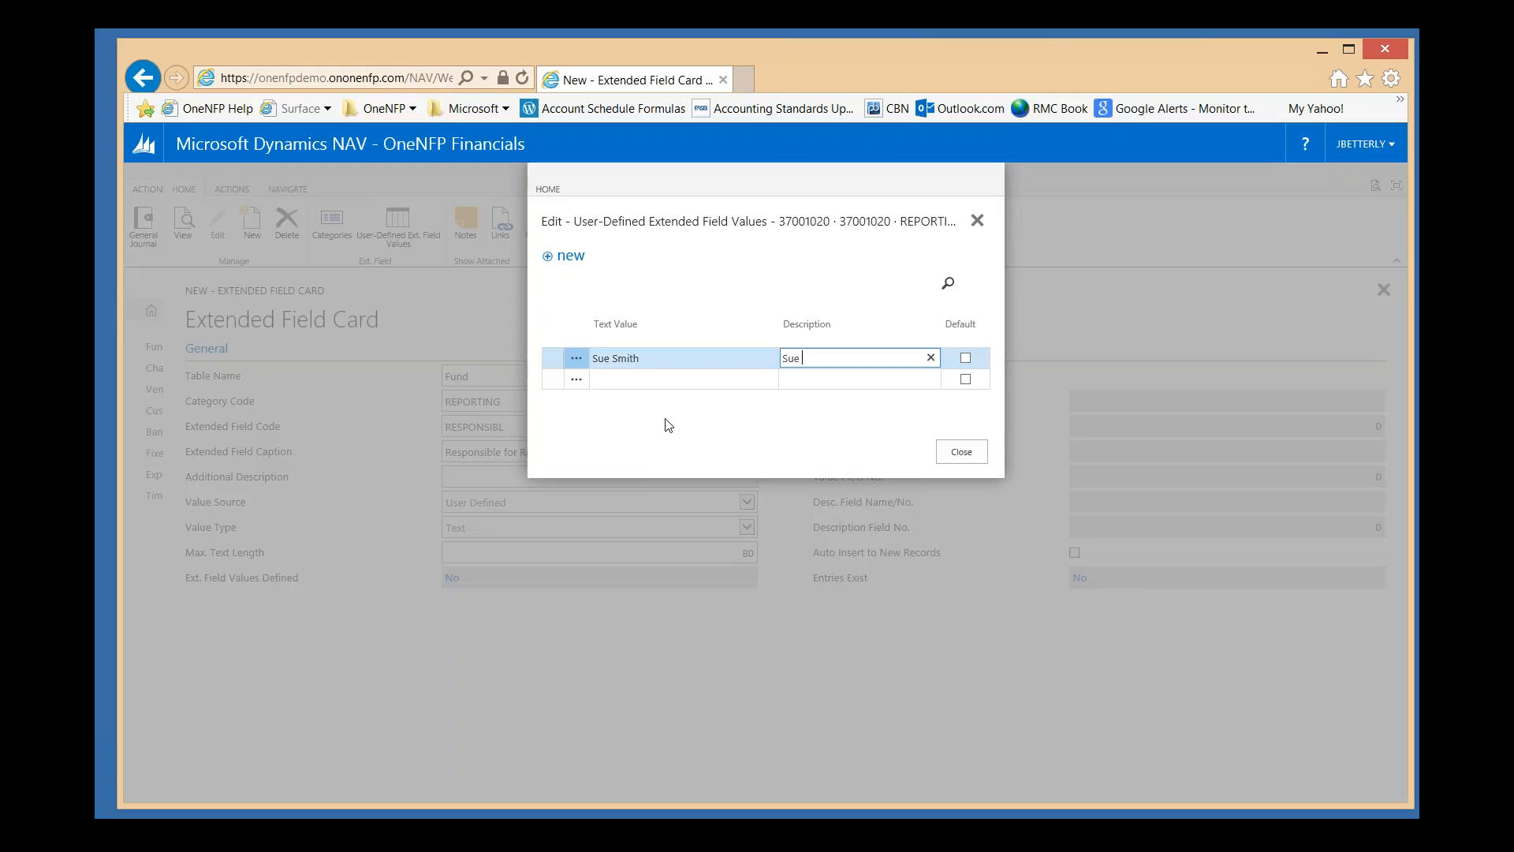
type("Smith")
key("Tab")
key("Tab")
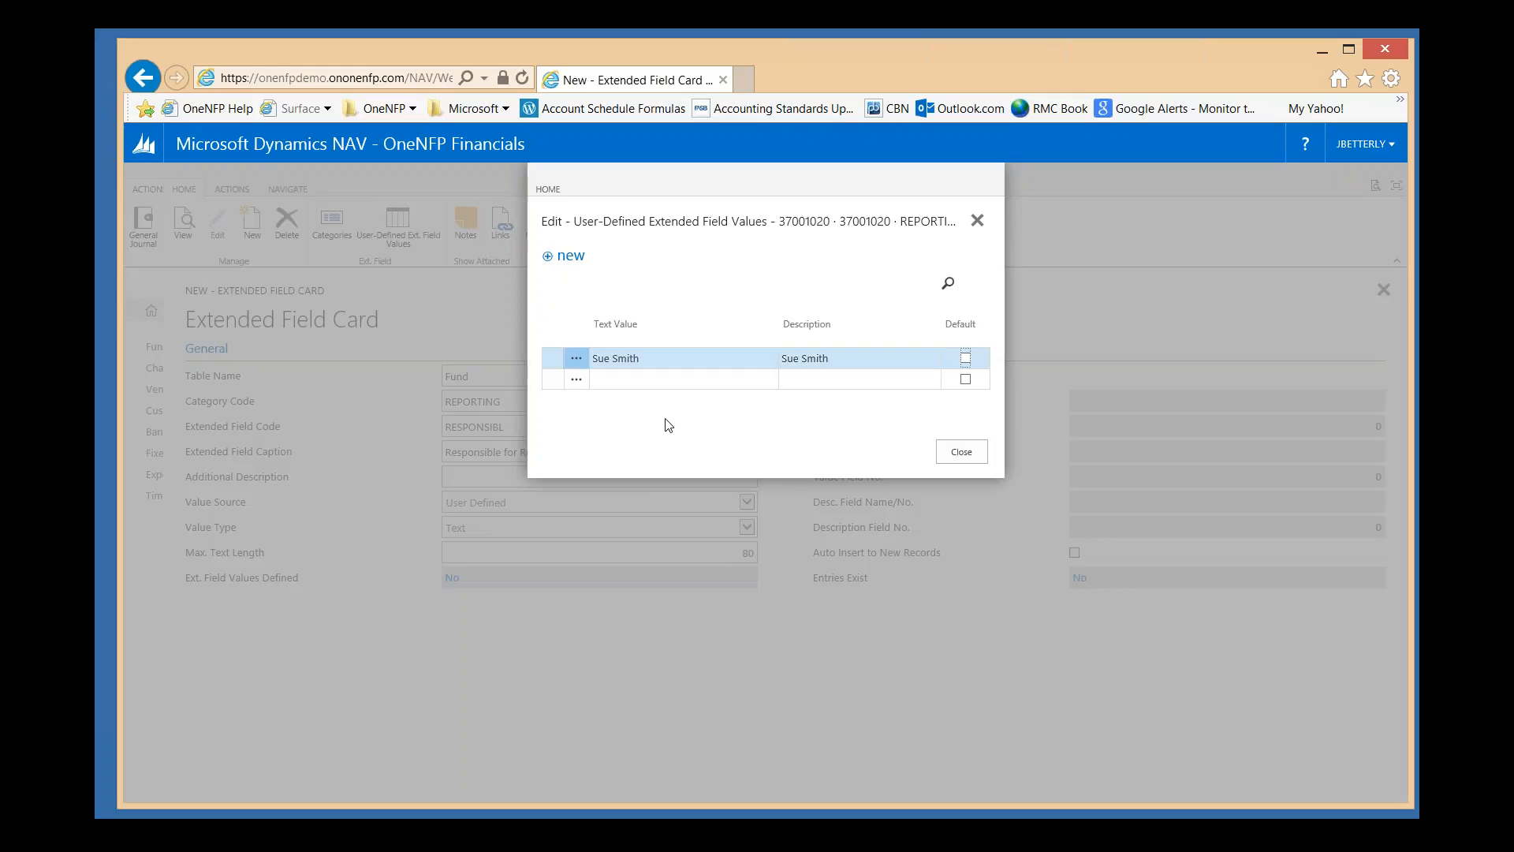
key("Tab")
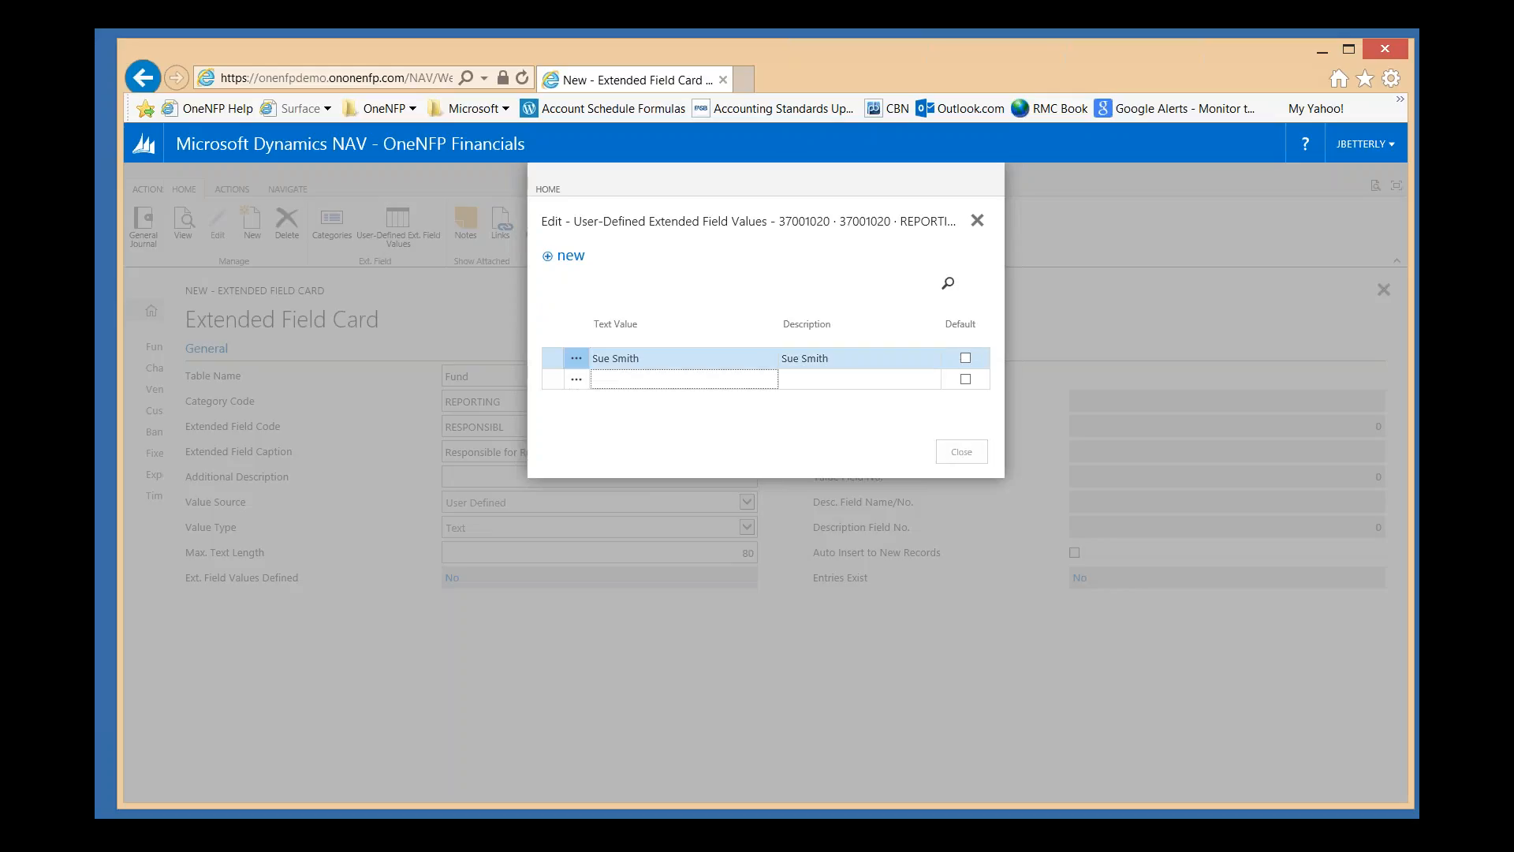
- Add the second responsible person's full name as text value and description, and mark the first person as the default
type("Joe ")
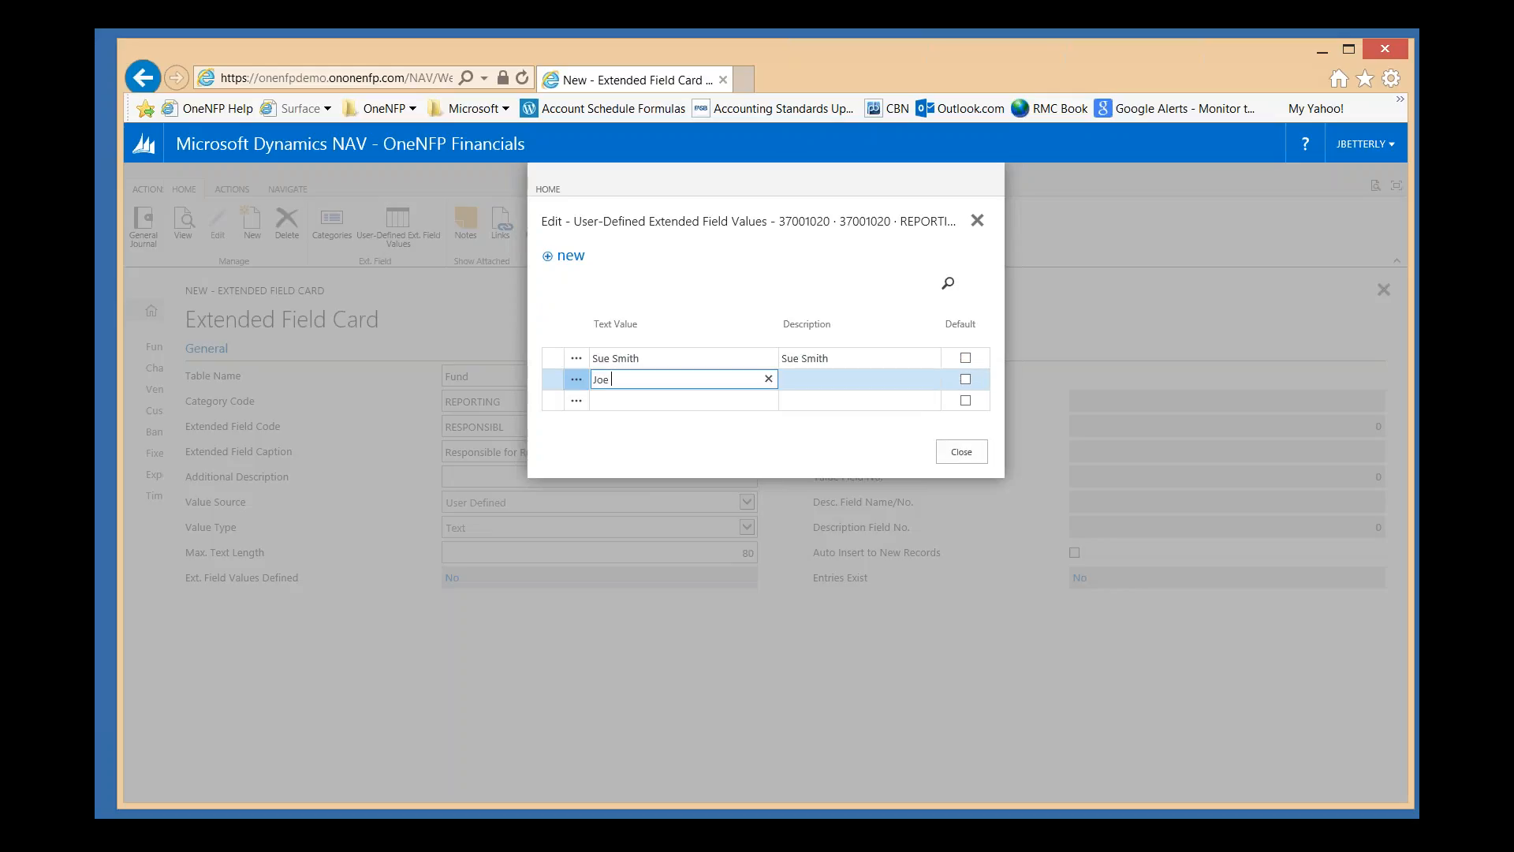
type("James")
key("Tab")
type("Joe ")
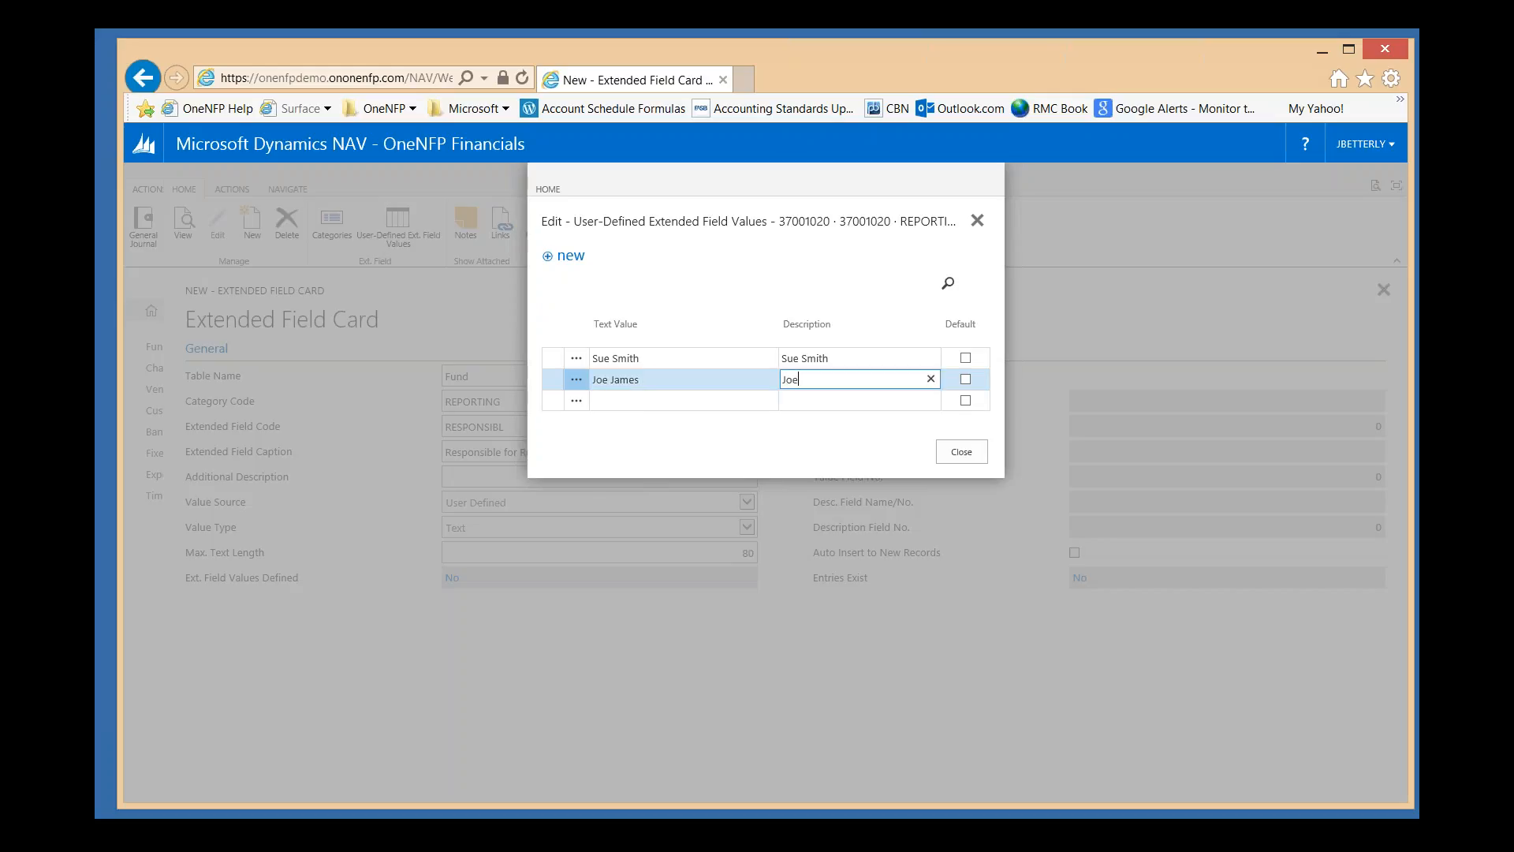
type("James")
key("Tab")
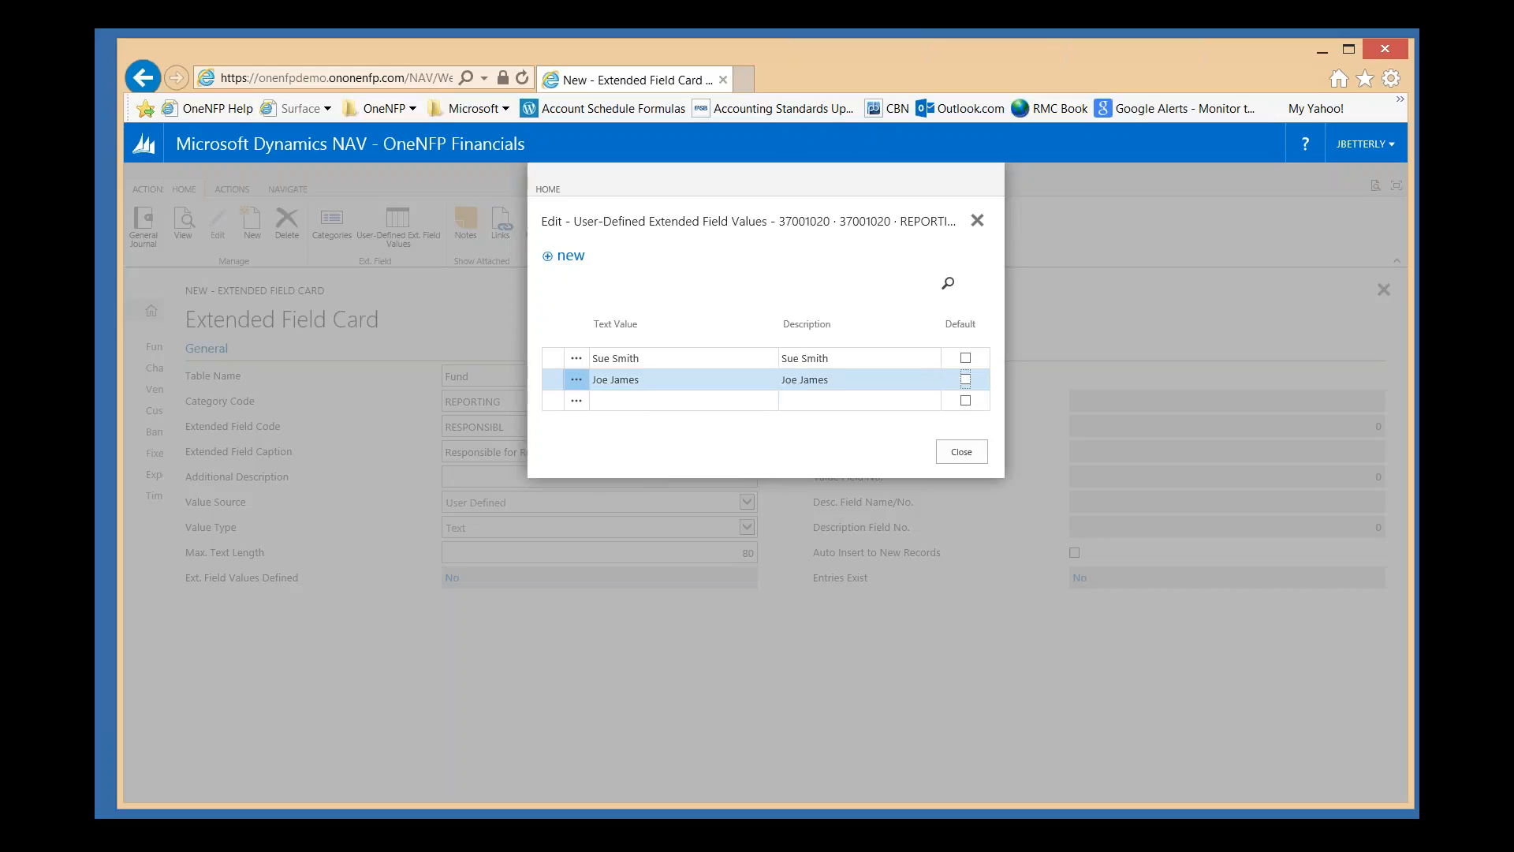
left_click(965, 361)
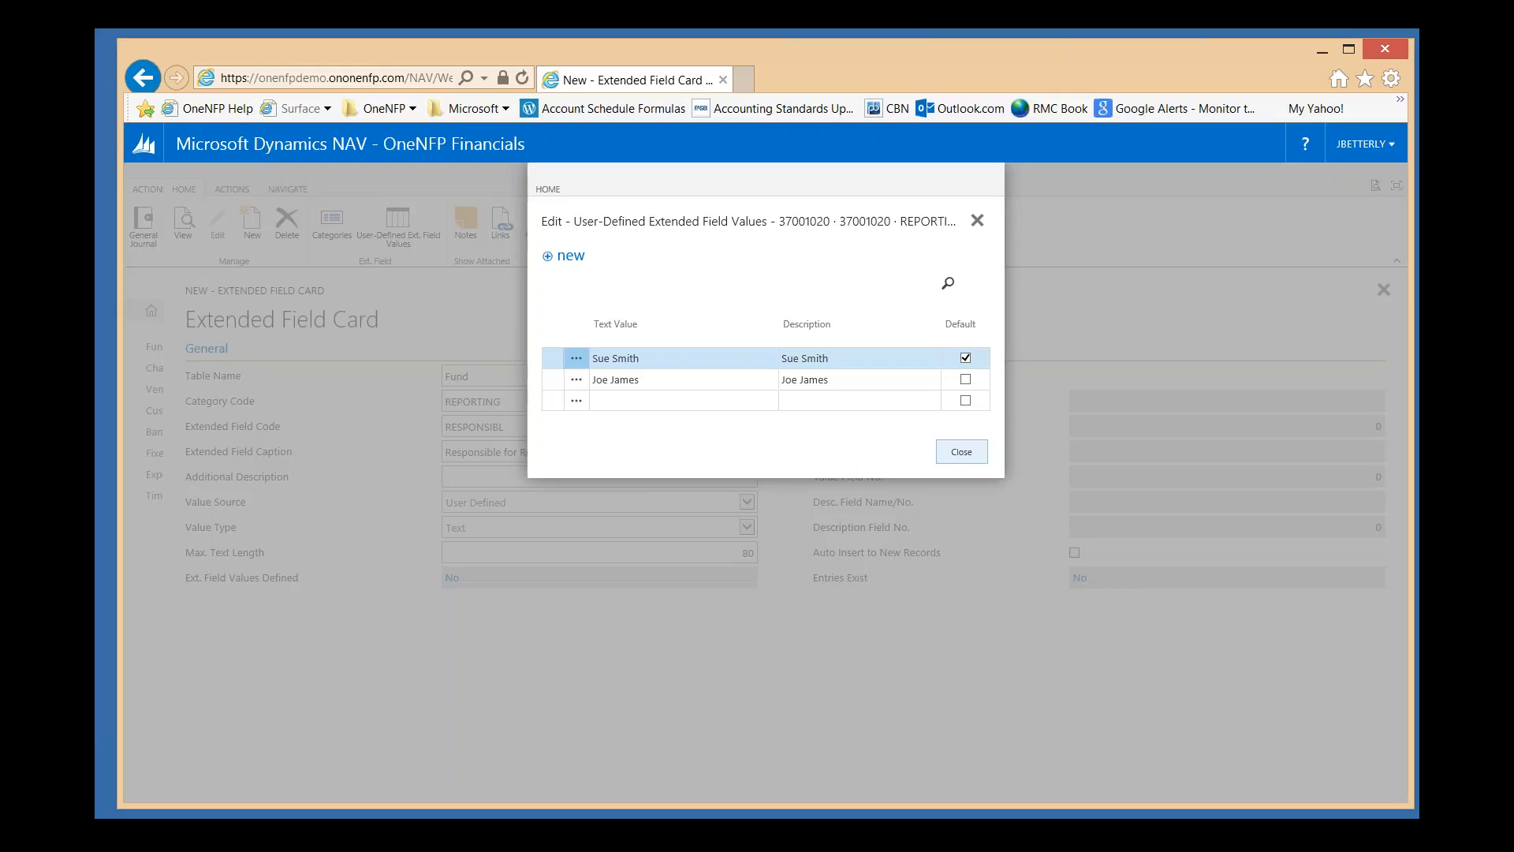
- Close the user-defined values and enable automatic insertion of the RESPONSIBL extended field into new records
left_click(961, 451)
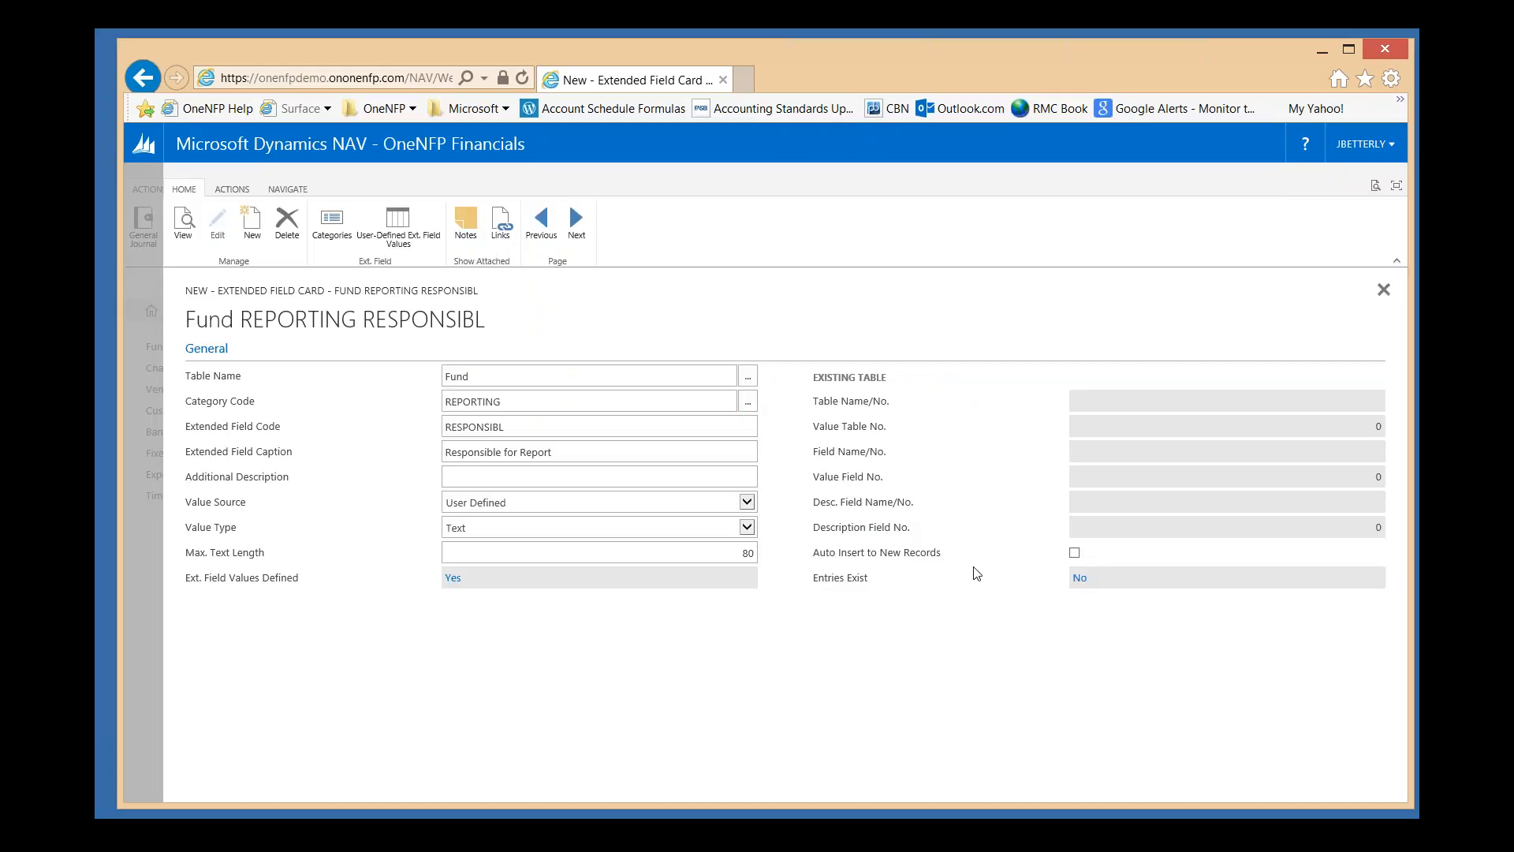
left_click(1075, 556)
- Set up a mass update of RESPONSIBL that adds the missing field, with Test Update off, effective date 7/1/15 and the default responsible person as value
left_click(232, 189)
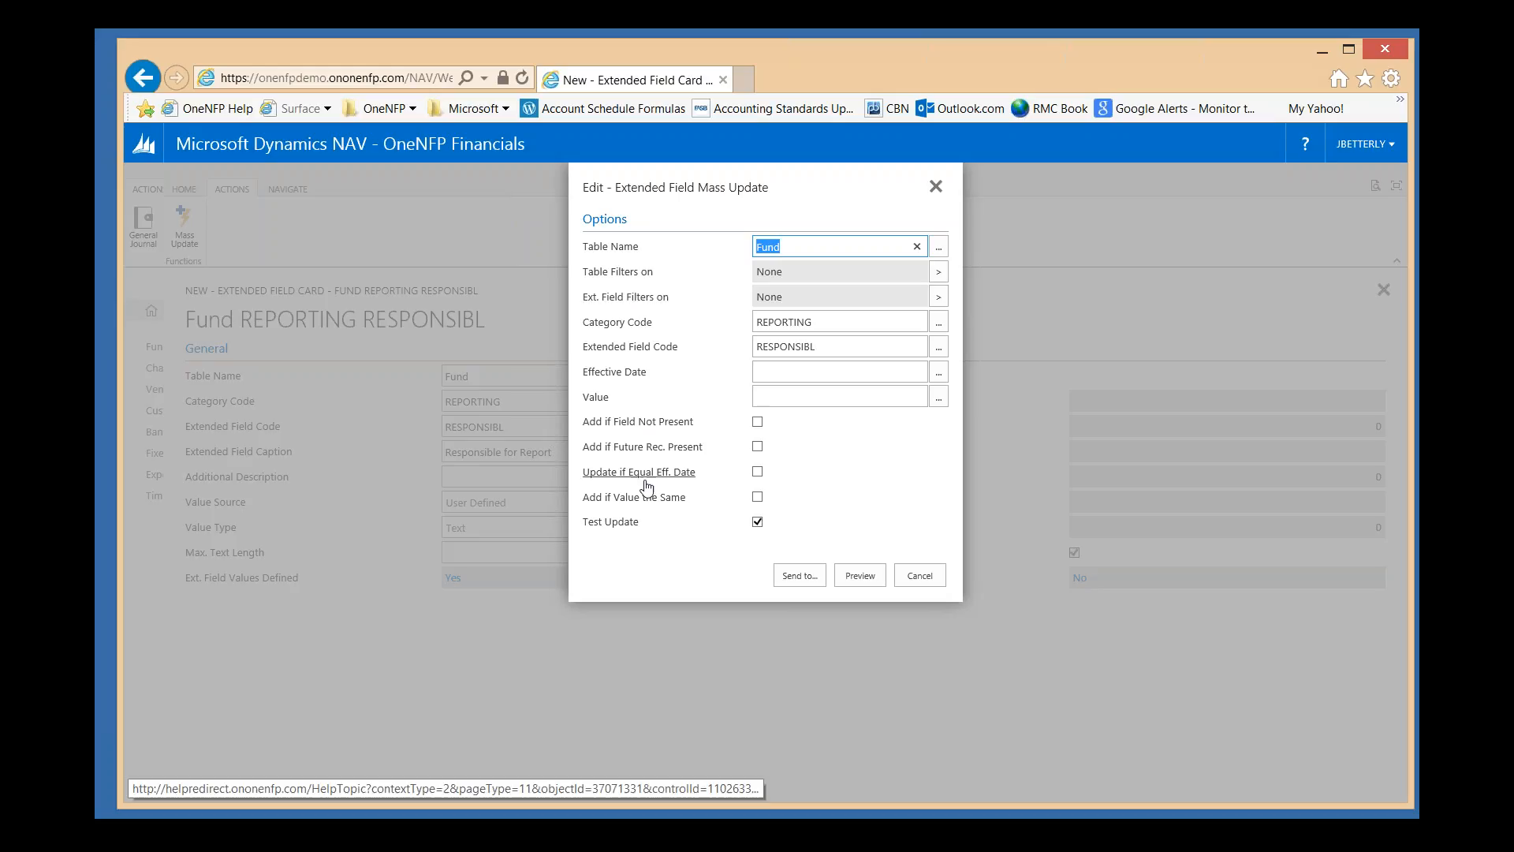
left_click(757, 423)
left_click(758, 522)
left_click(800, 371)
type("7/1/15")
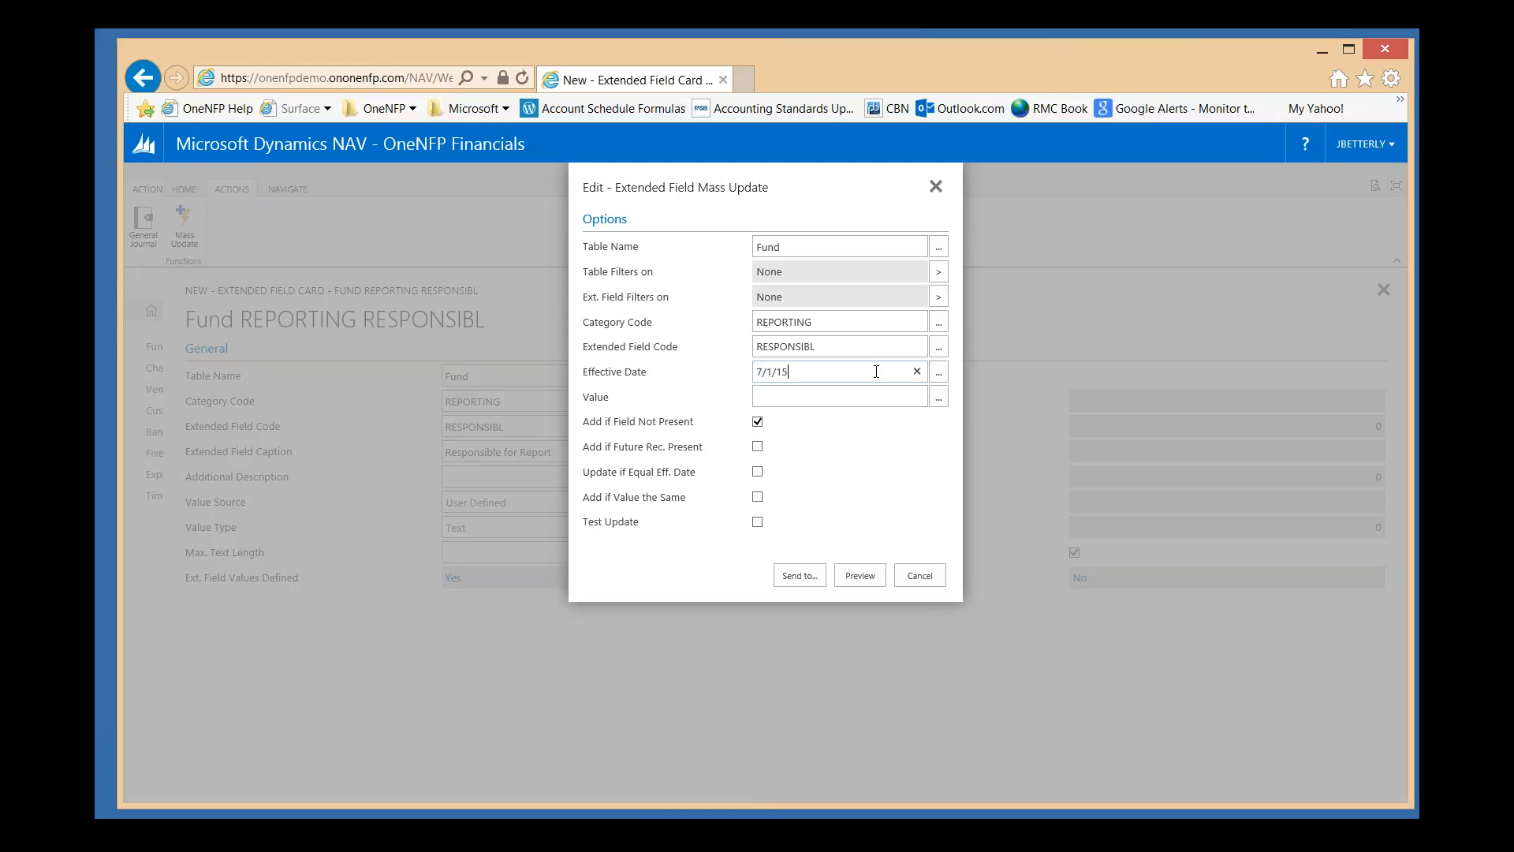
left_click(825, 395)
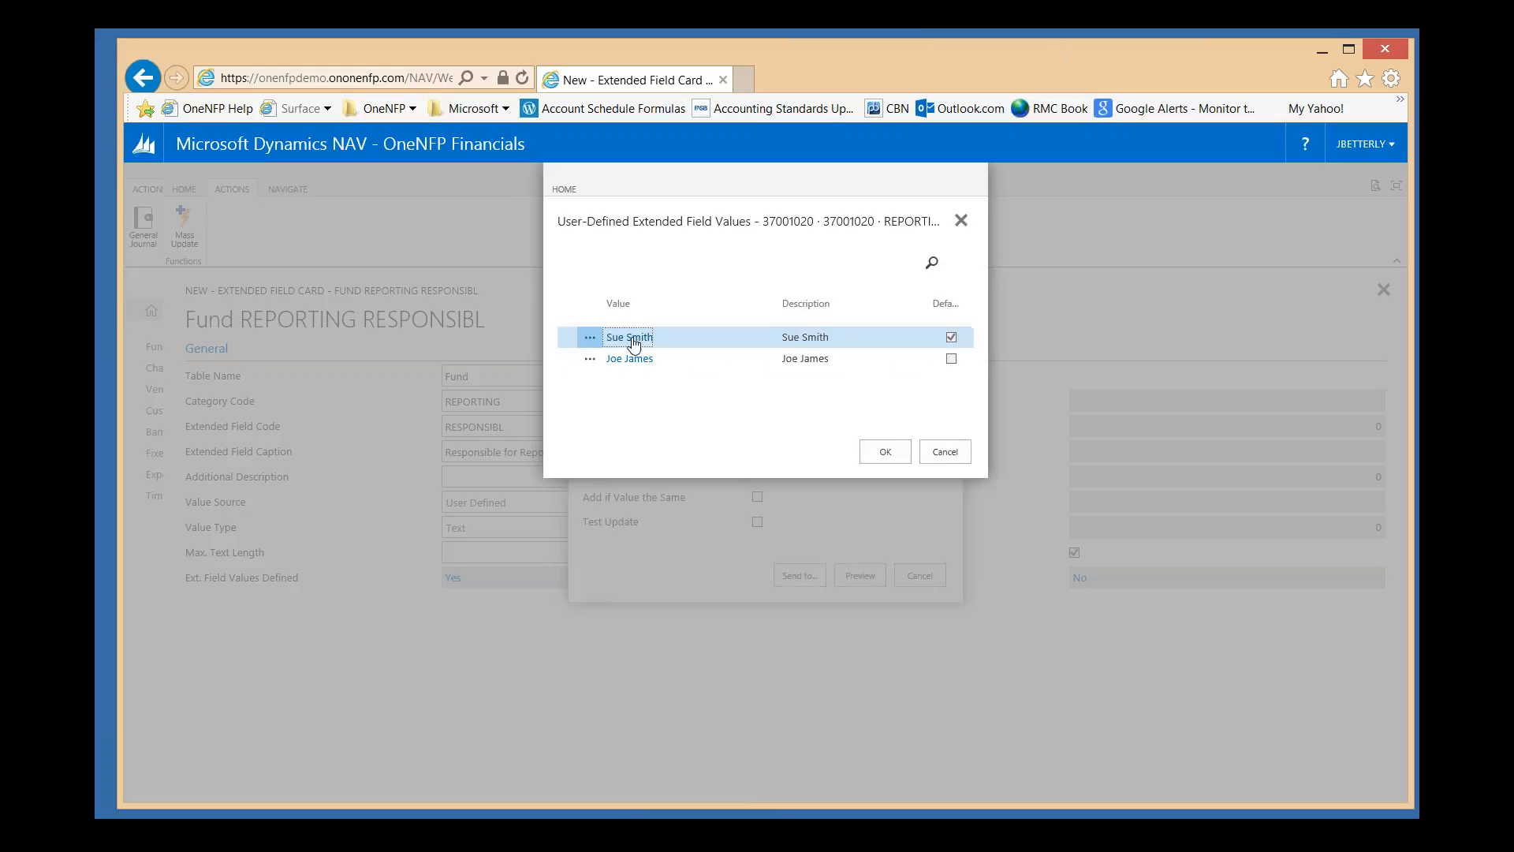
left_click(634, 341)
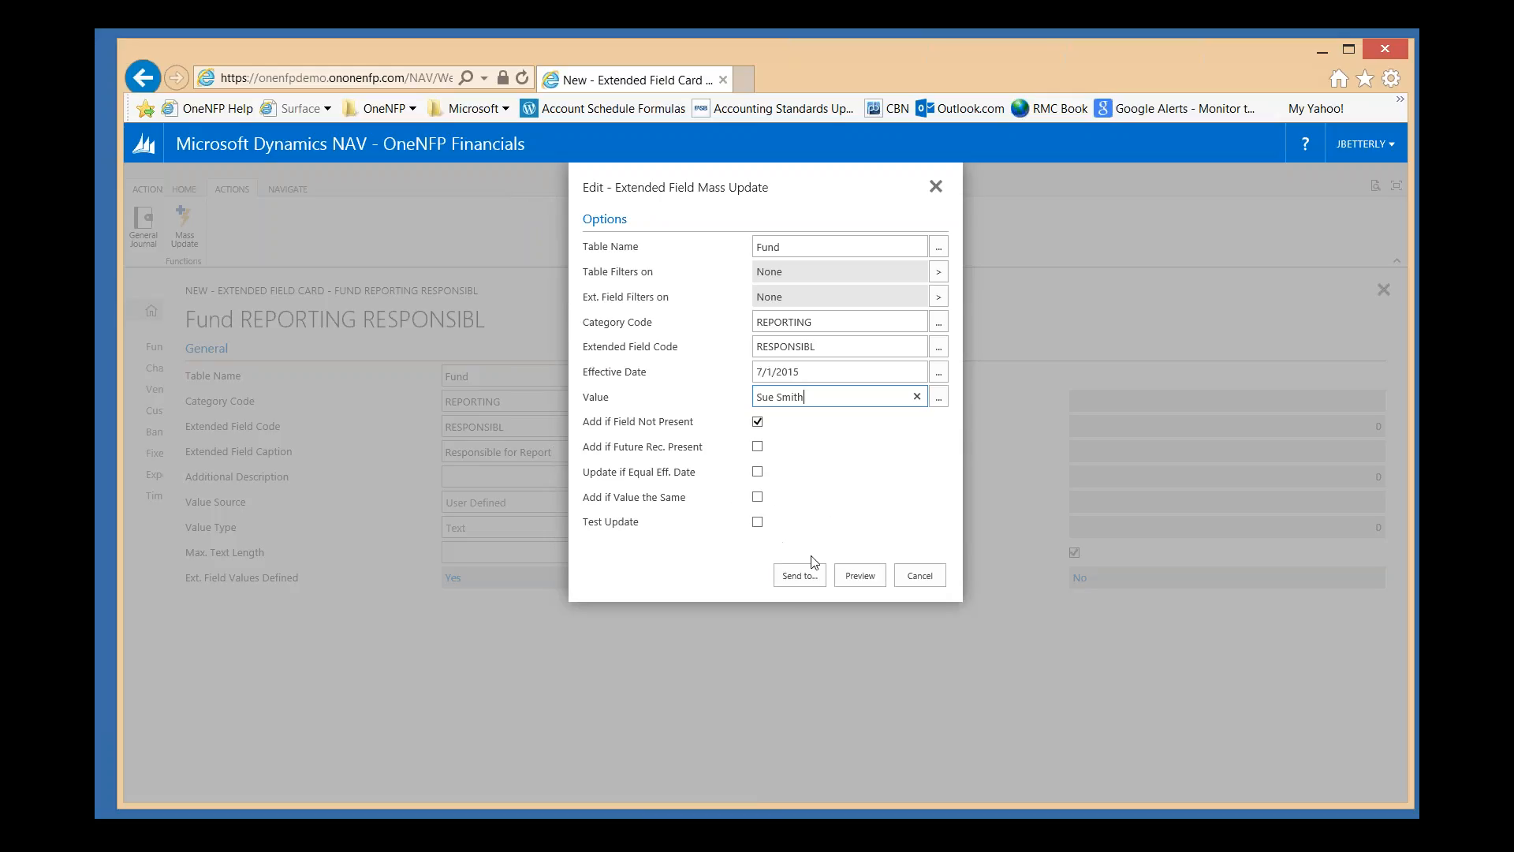
- Run the extended field mass update with PDF document output and open the resulting report
left_click(803, 578)
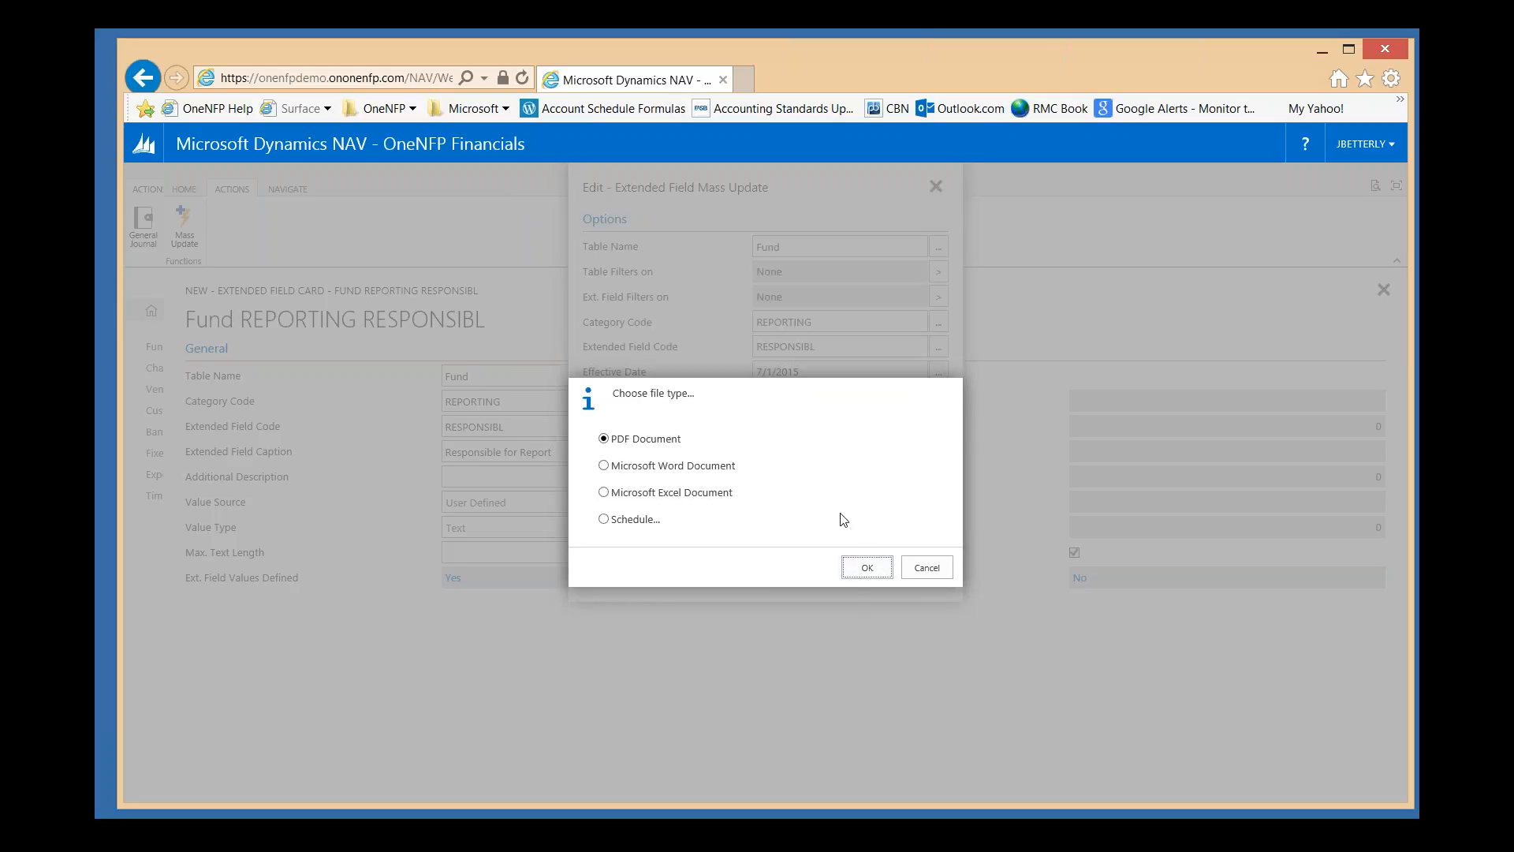
left_click(867, 567)
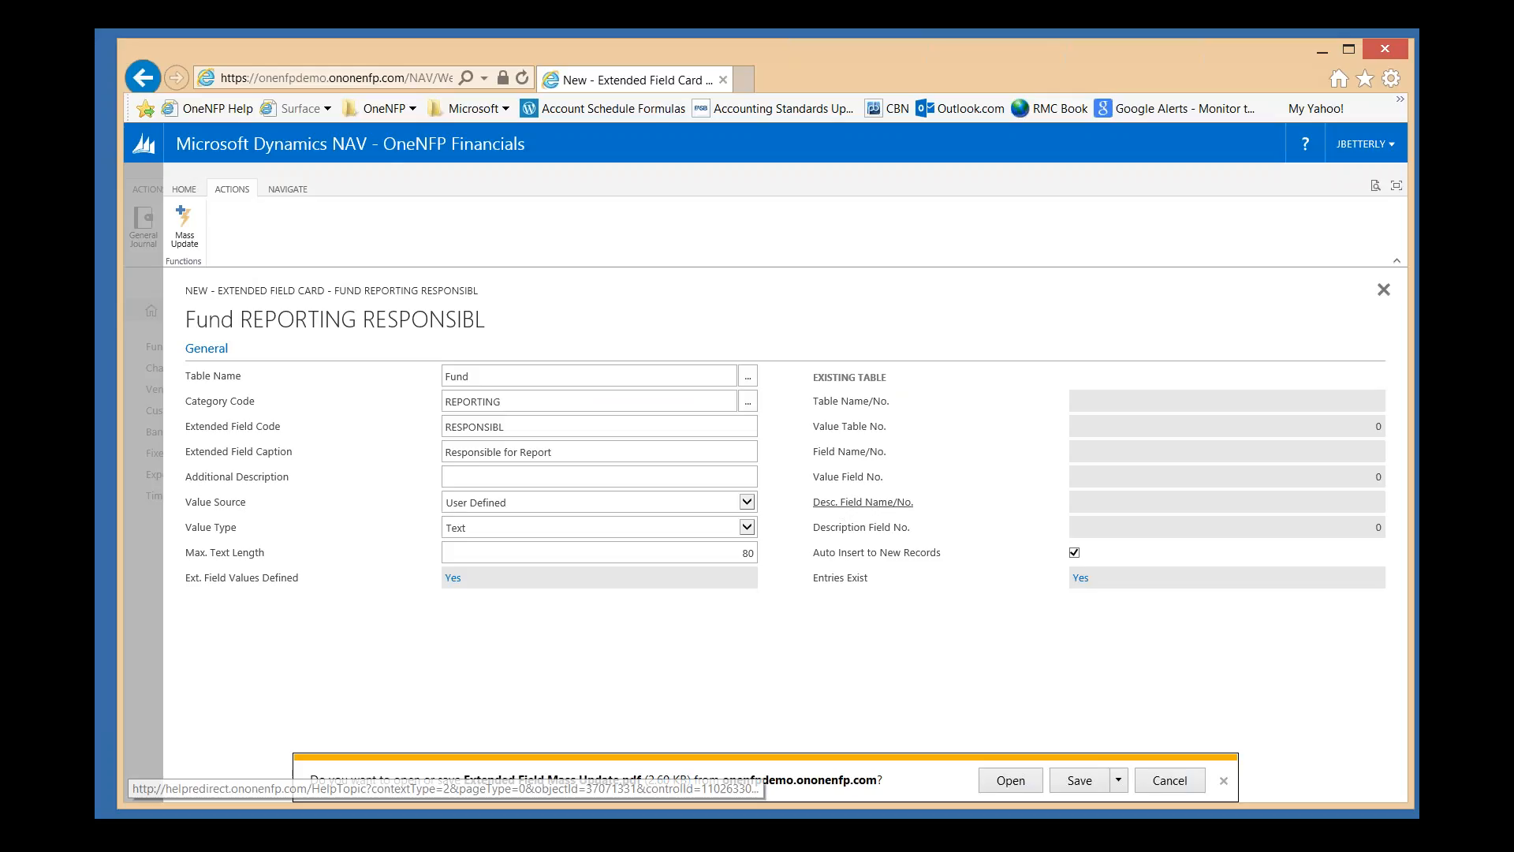
left_click(1025, 781)
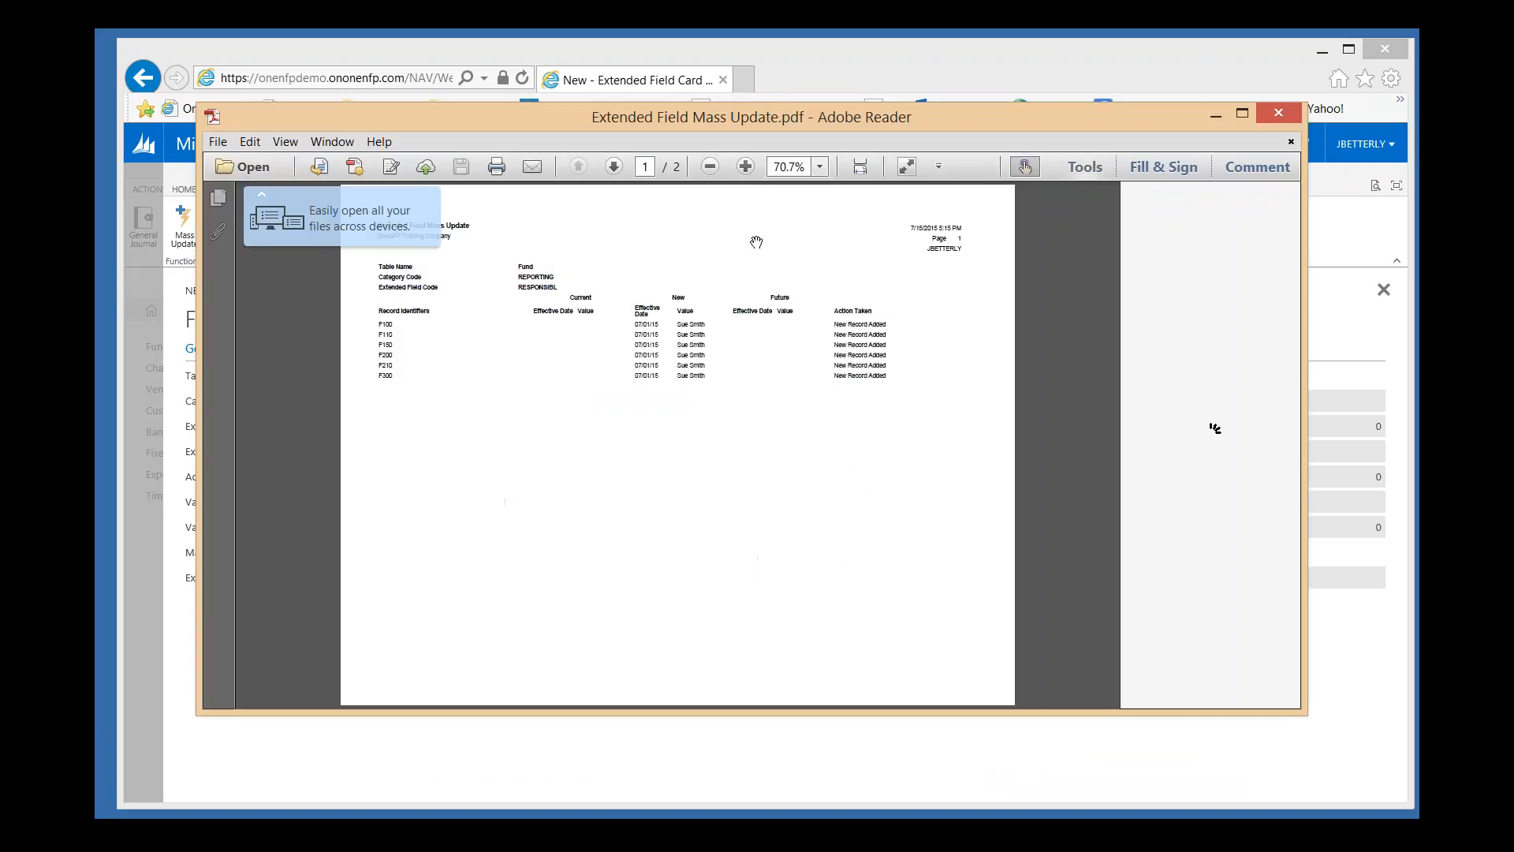
- Review the mass update report at 100% zoom, and close it together with the open extended field cards
left_click(821, 168)
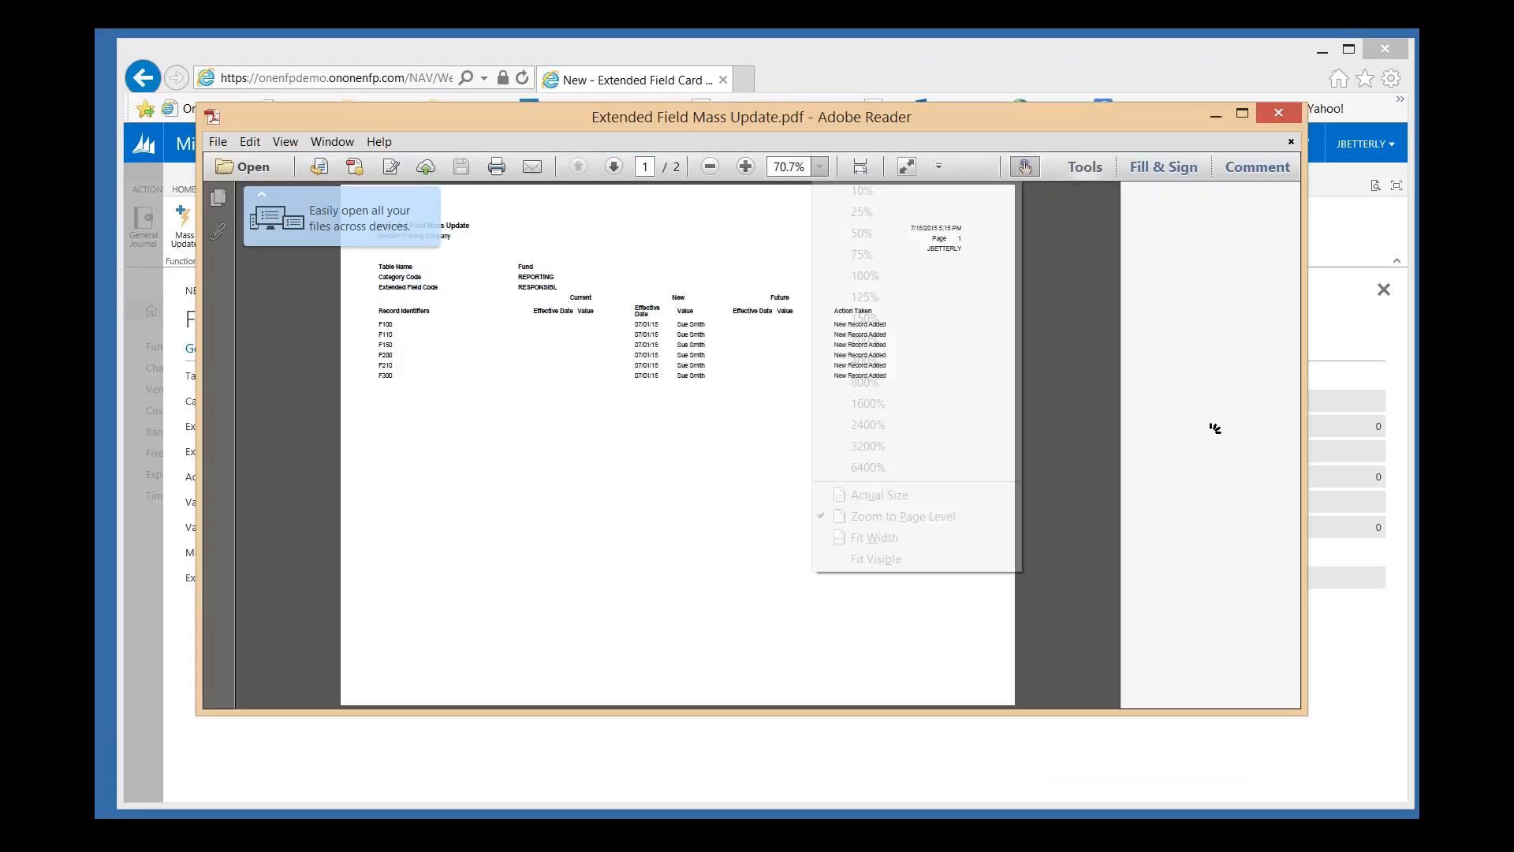
left_click(867, 280)
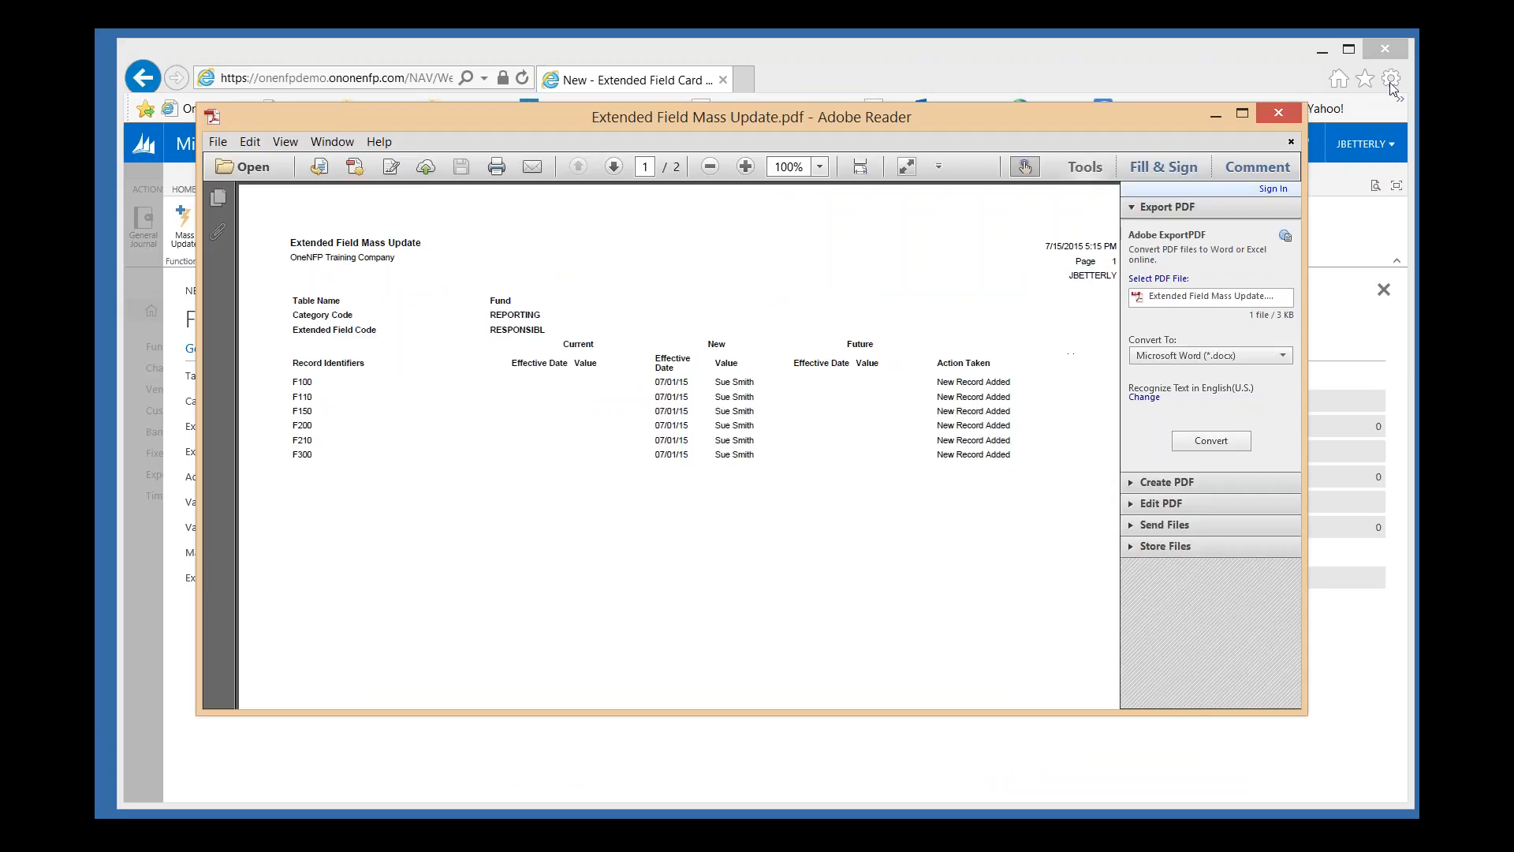
left_click(1279, 114)
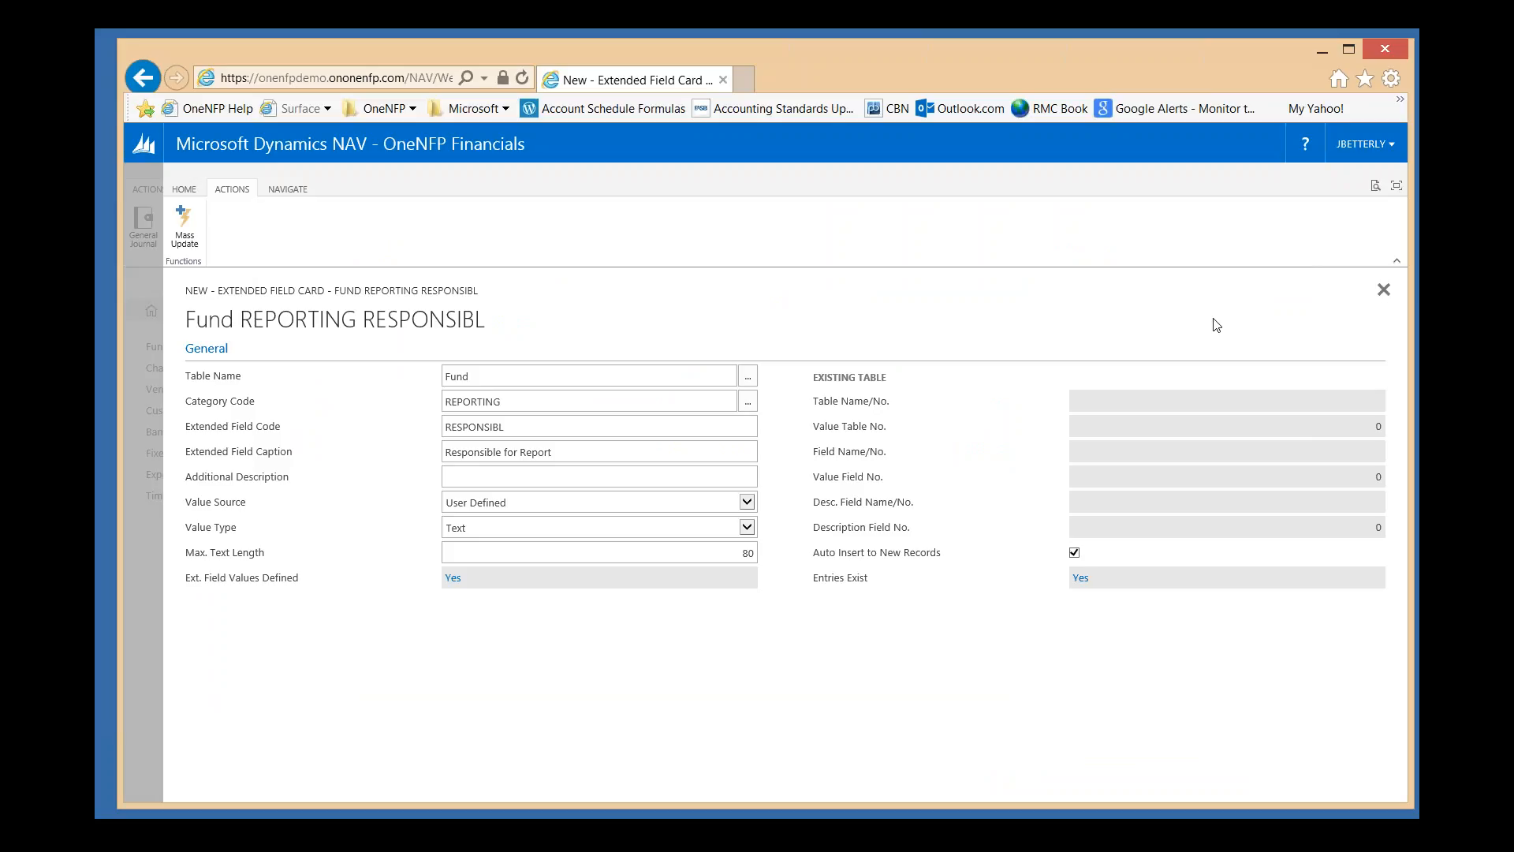
left_click(1384, 290)
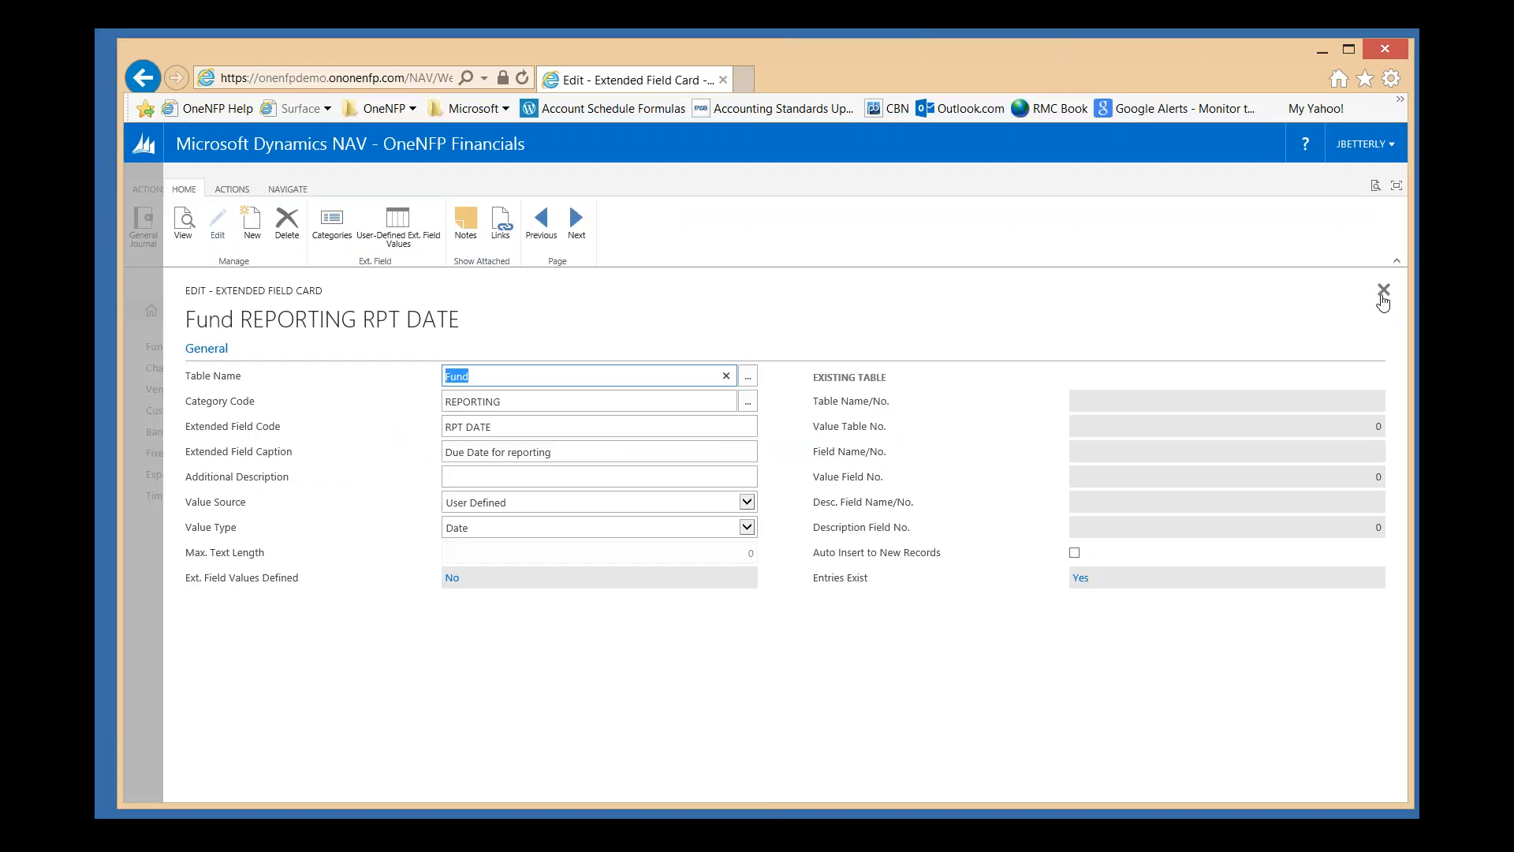
left_click(1384, 293)
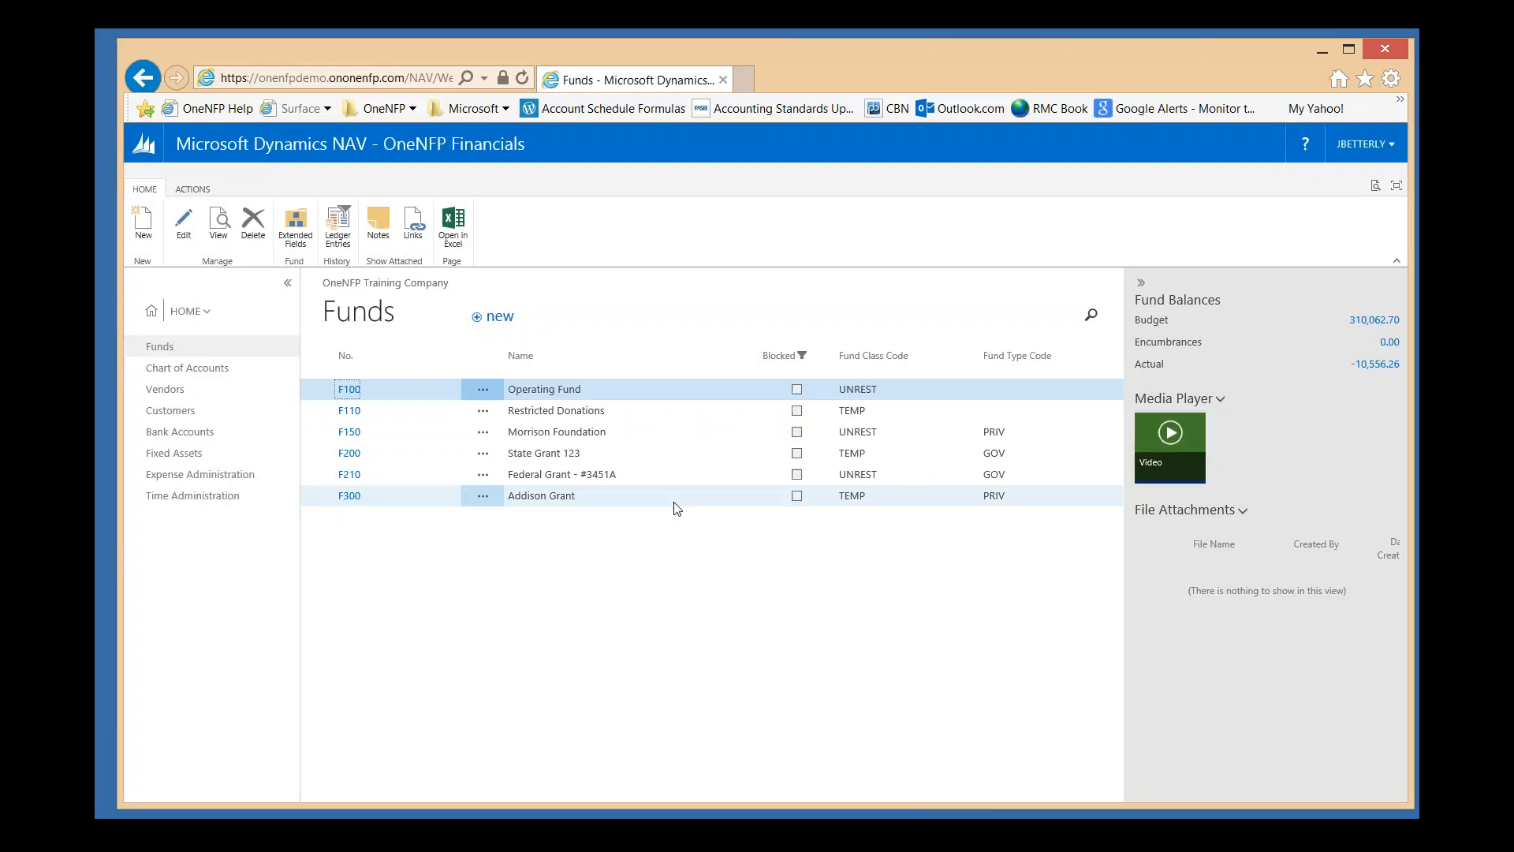
- In the extended field entries of fund F210, change the Responsible for Report value to the second responsible person
left_click(563, 476)
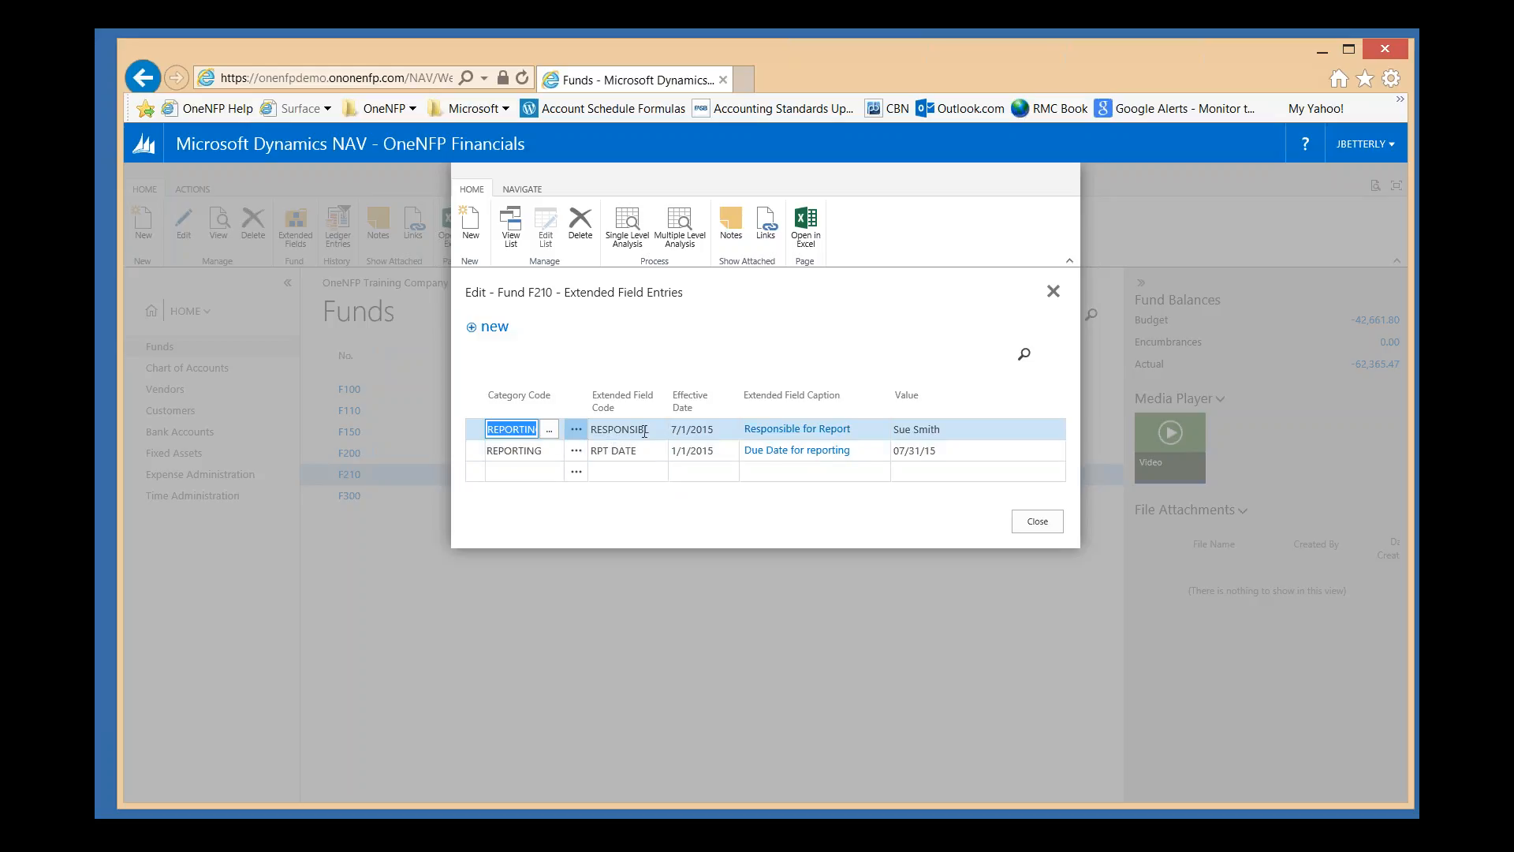
left_click(923, 430)
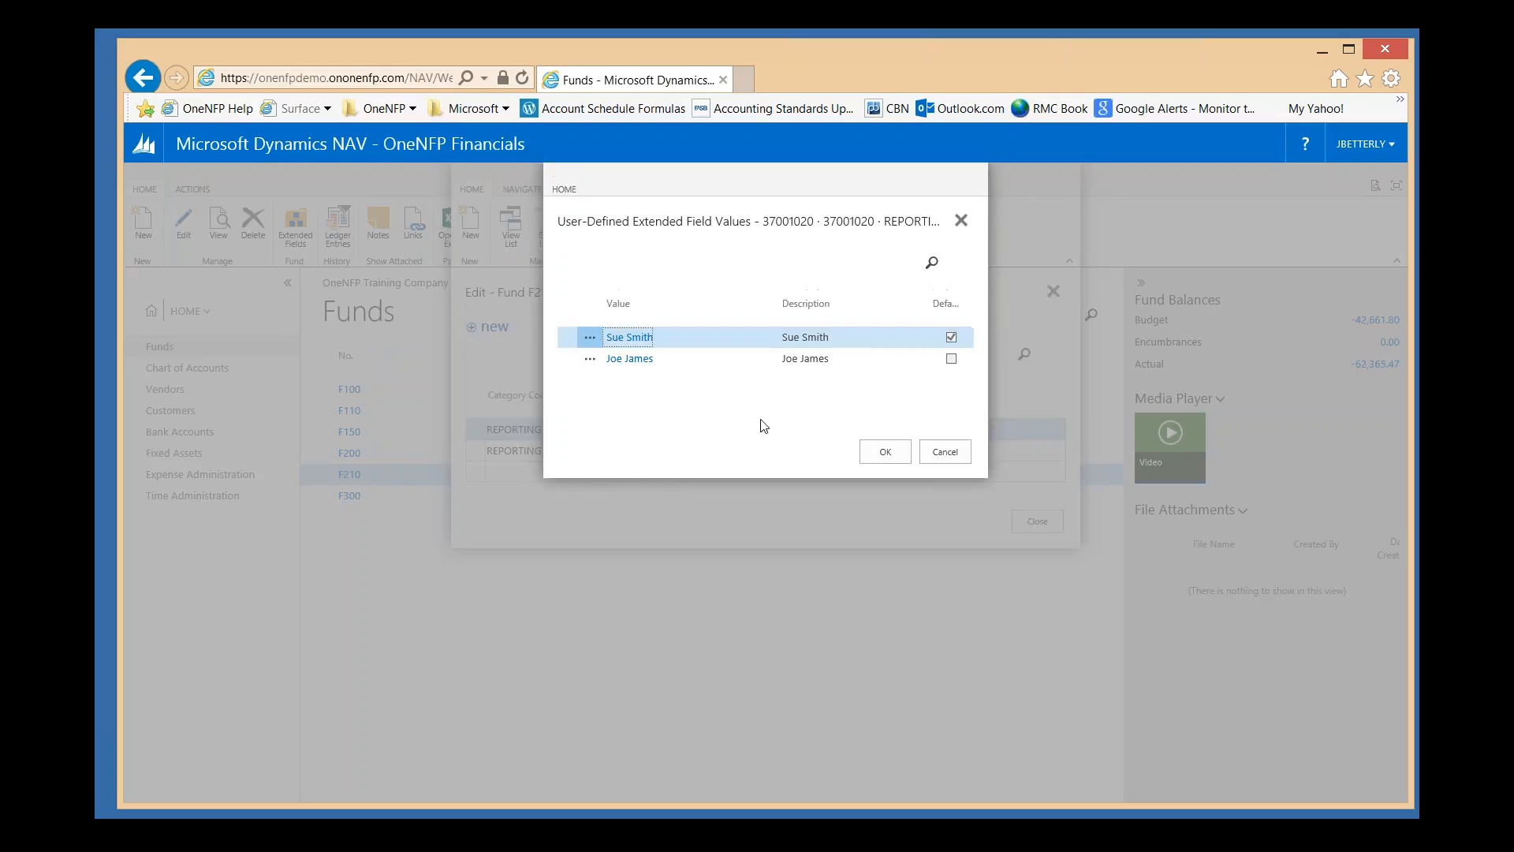
left_click(630, 359)
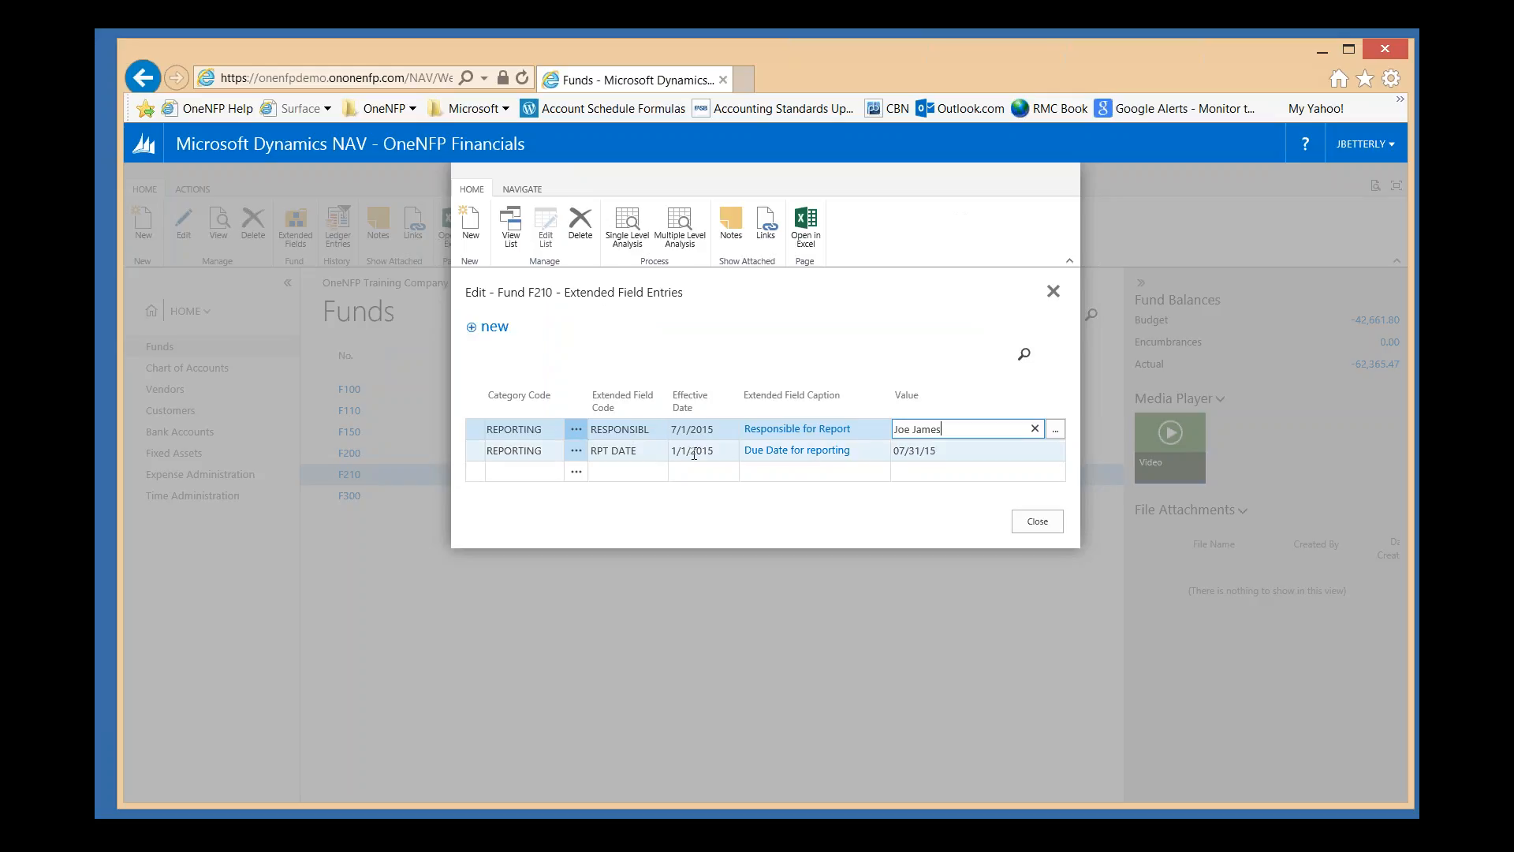
left_click(1034, 523)
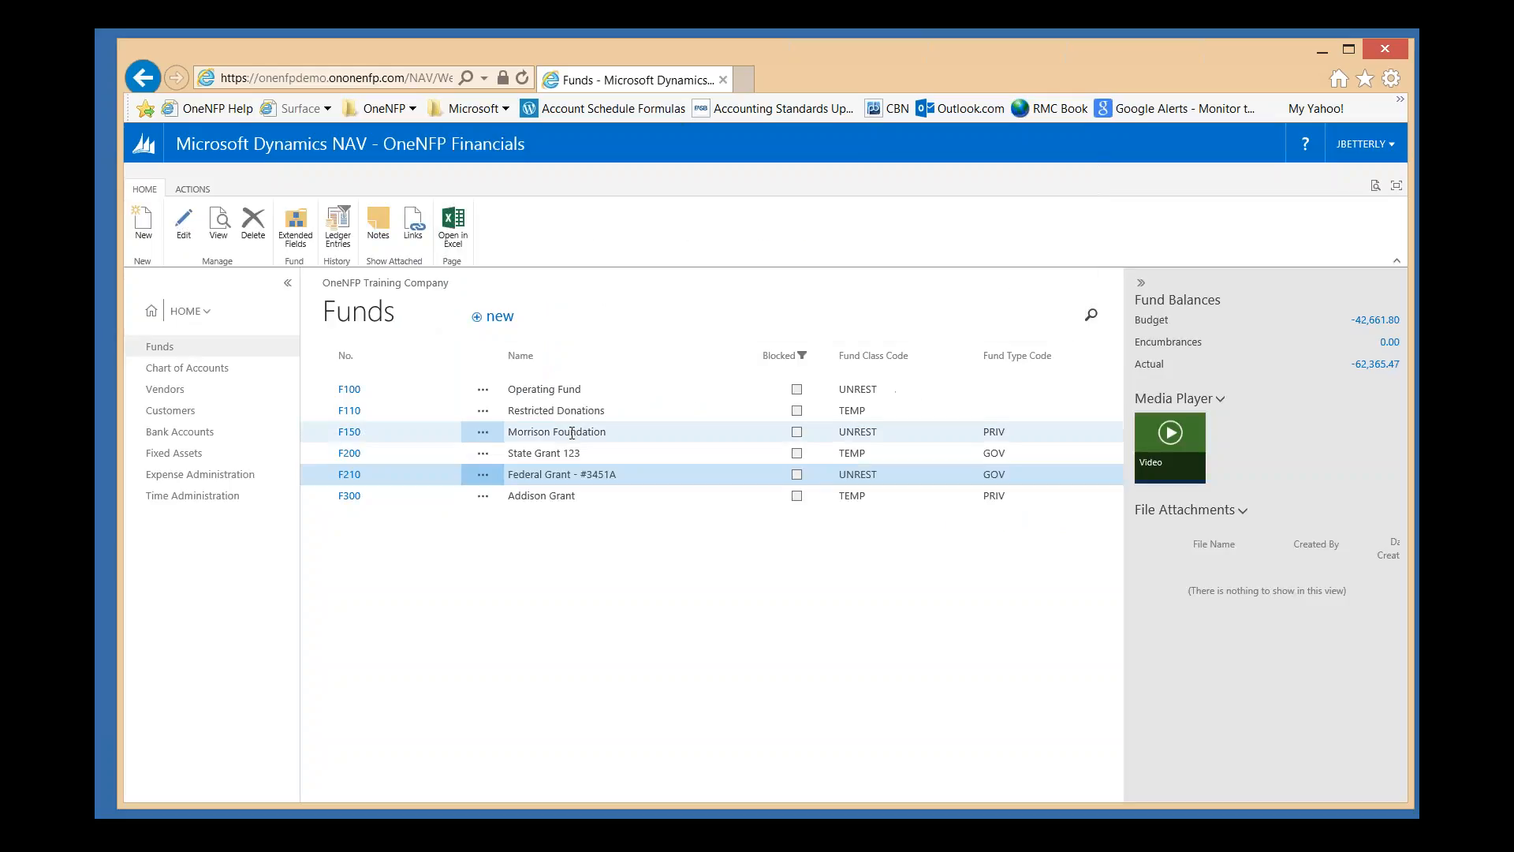
- From the extended field entries of fund F150, view a Single Level Analysis of the Fund table for the REPORTING category, and close it
left_click(573, 433)
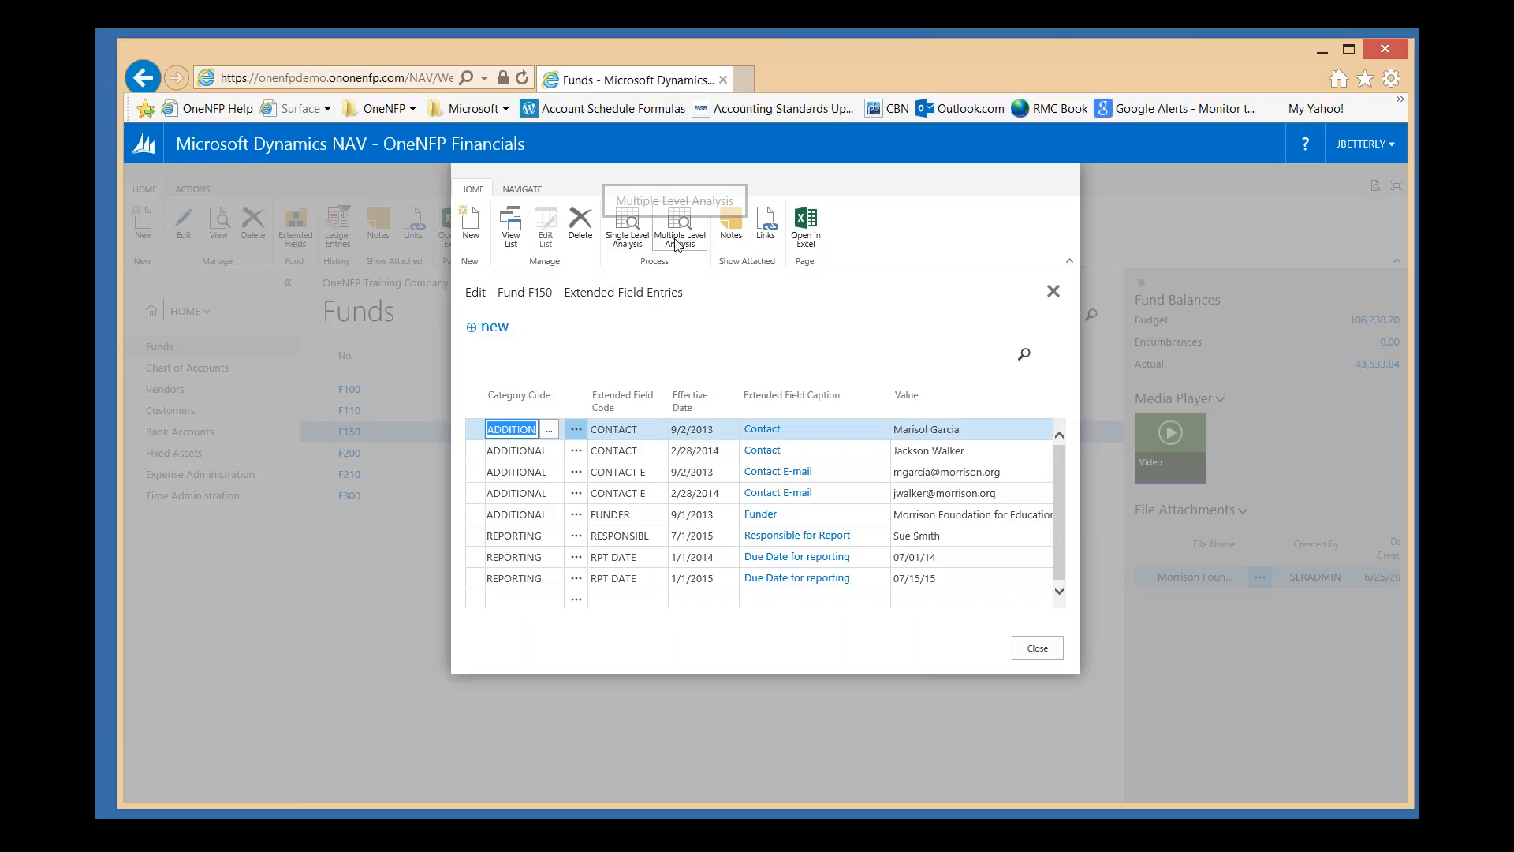
left_click(633, 227)
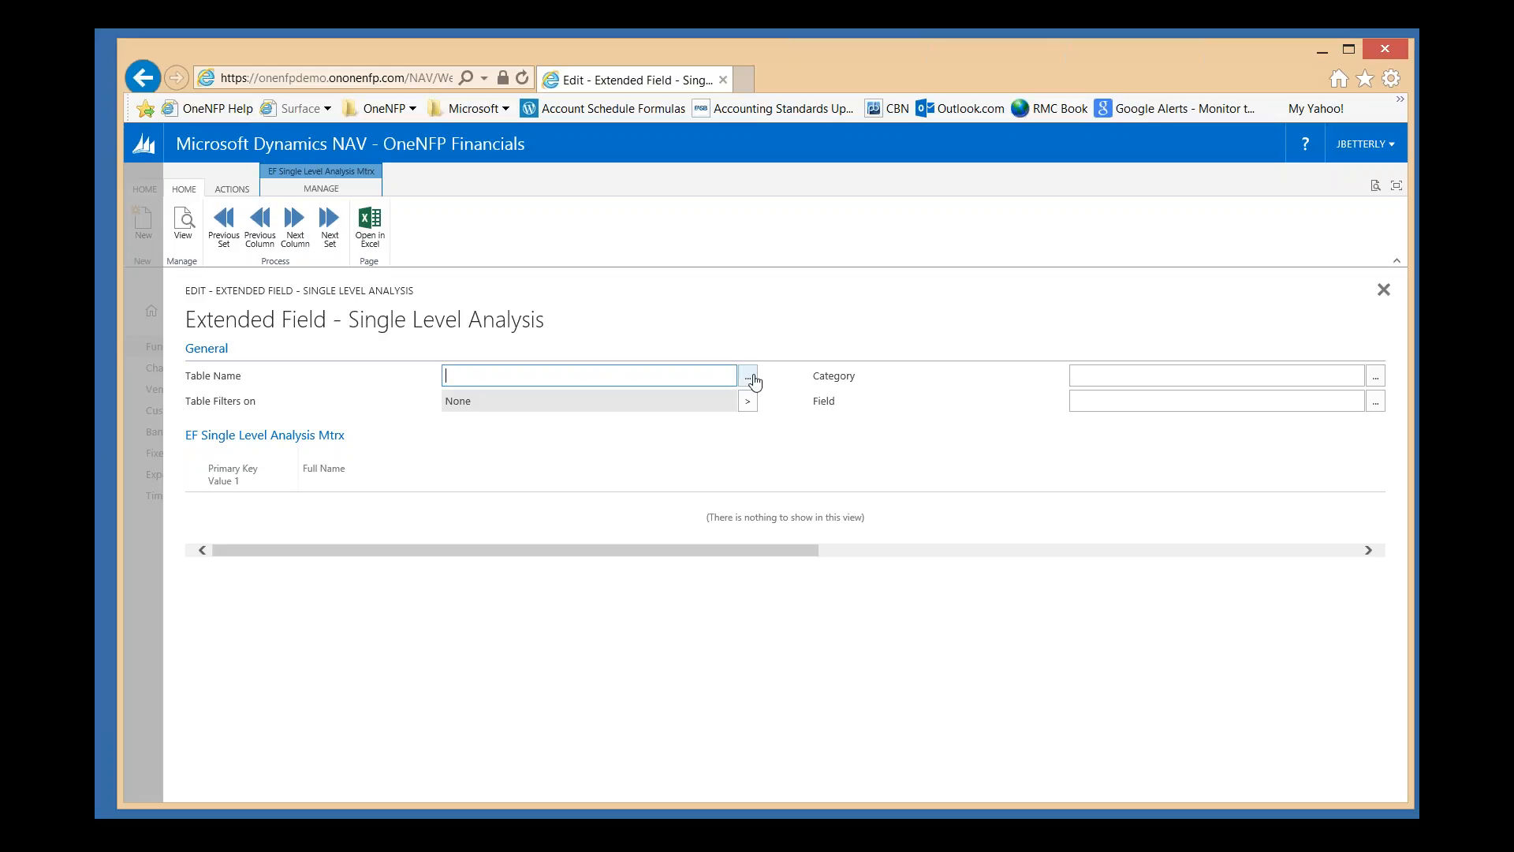
left_click(749, 379)
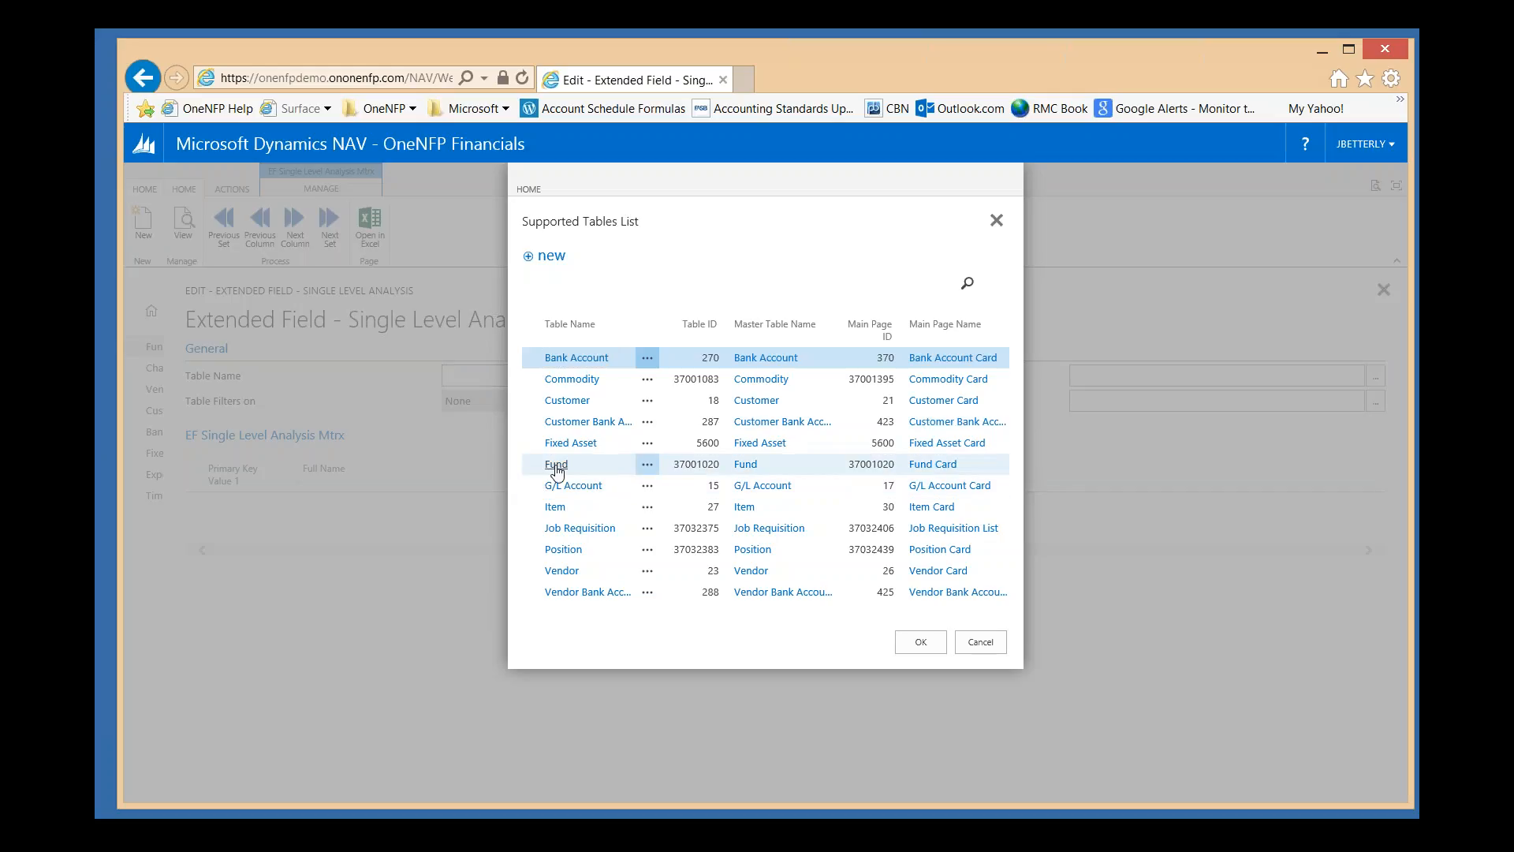
left_click(556, 465)
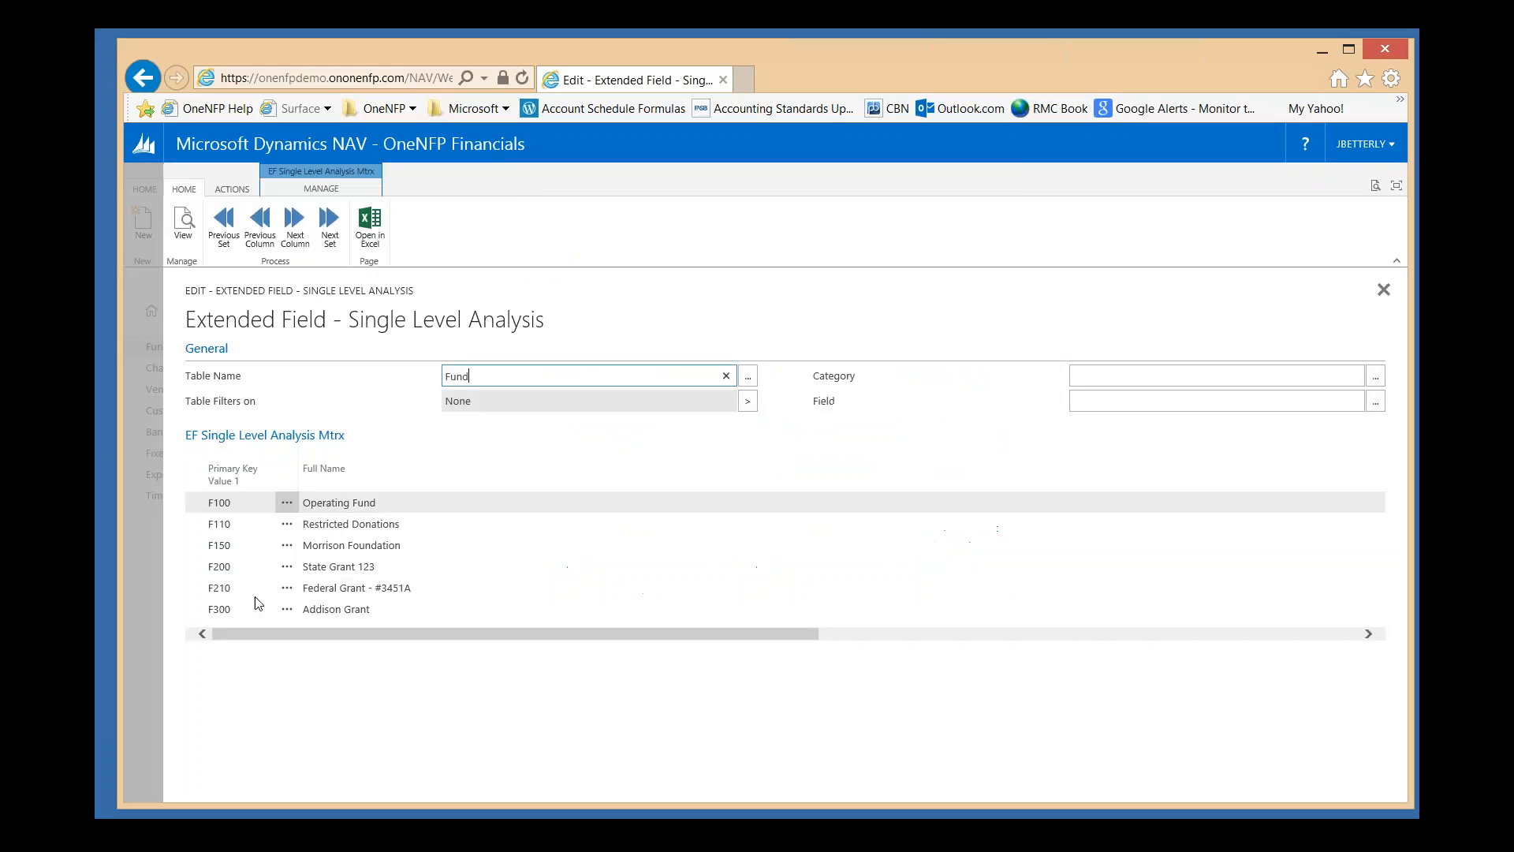
left_click(1376, 382)
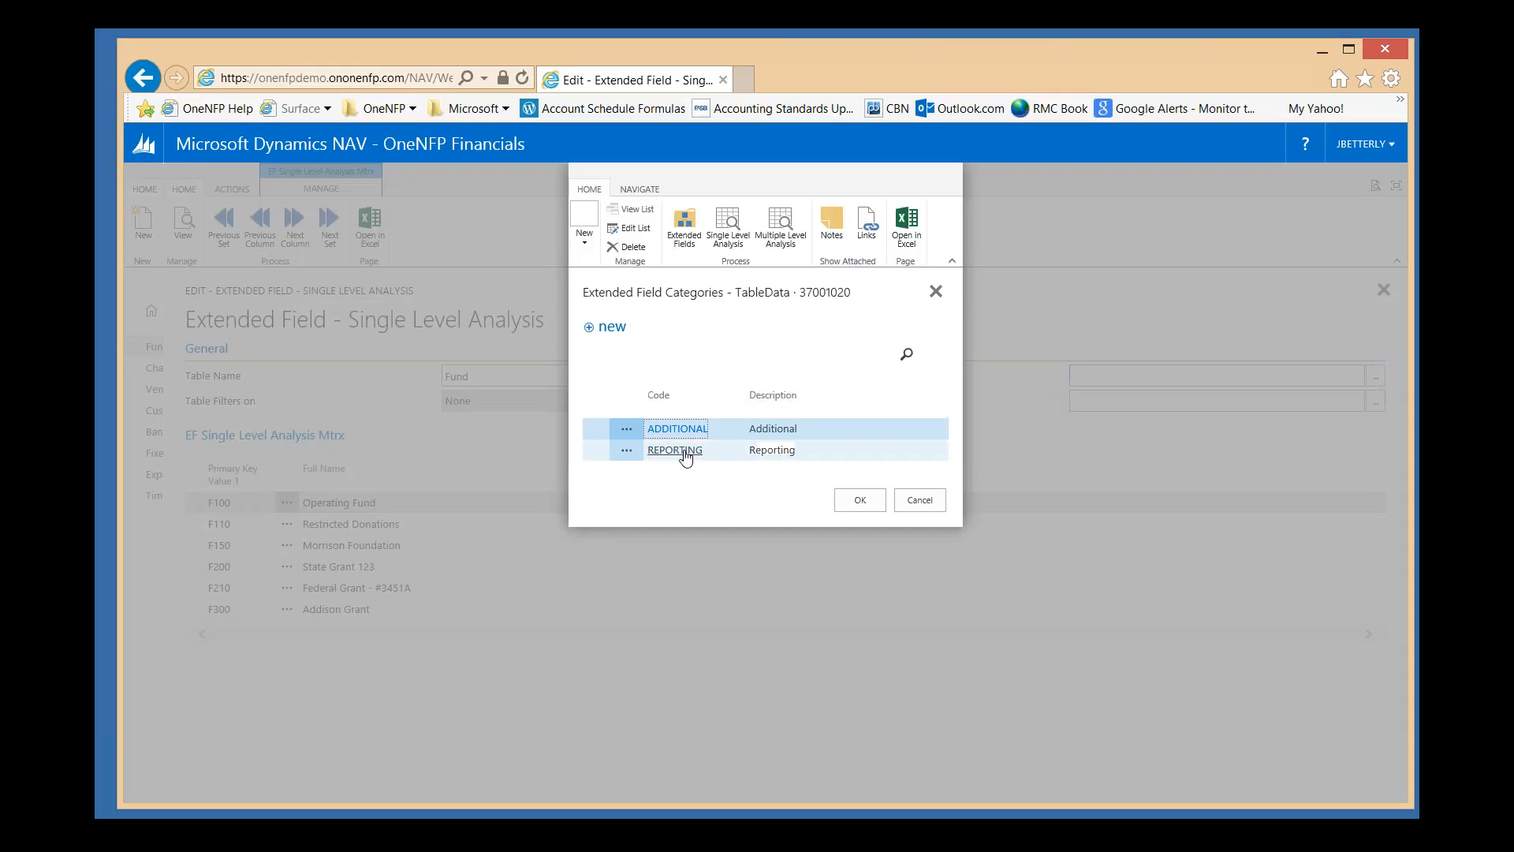
left_click(683, 452)
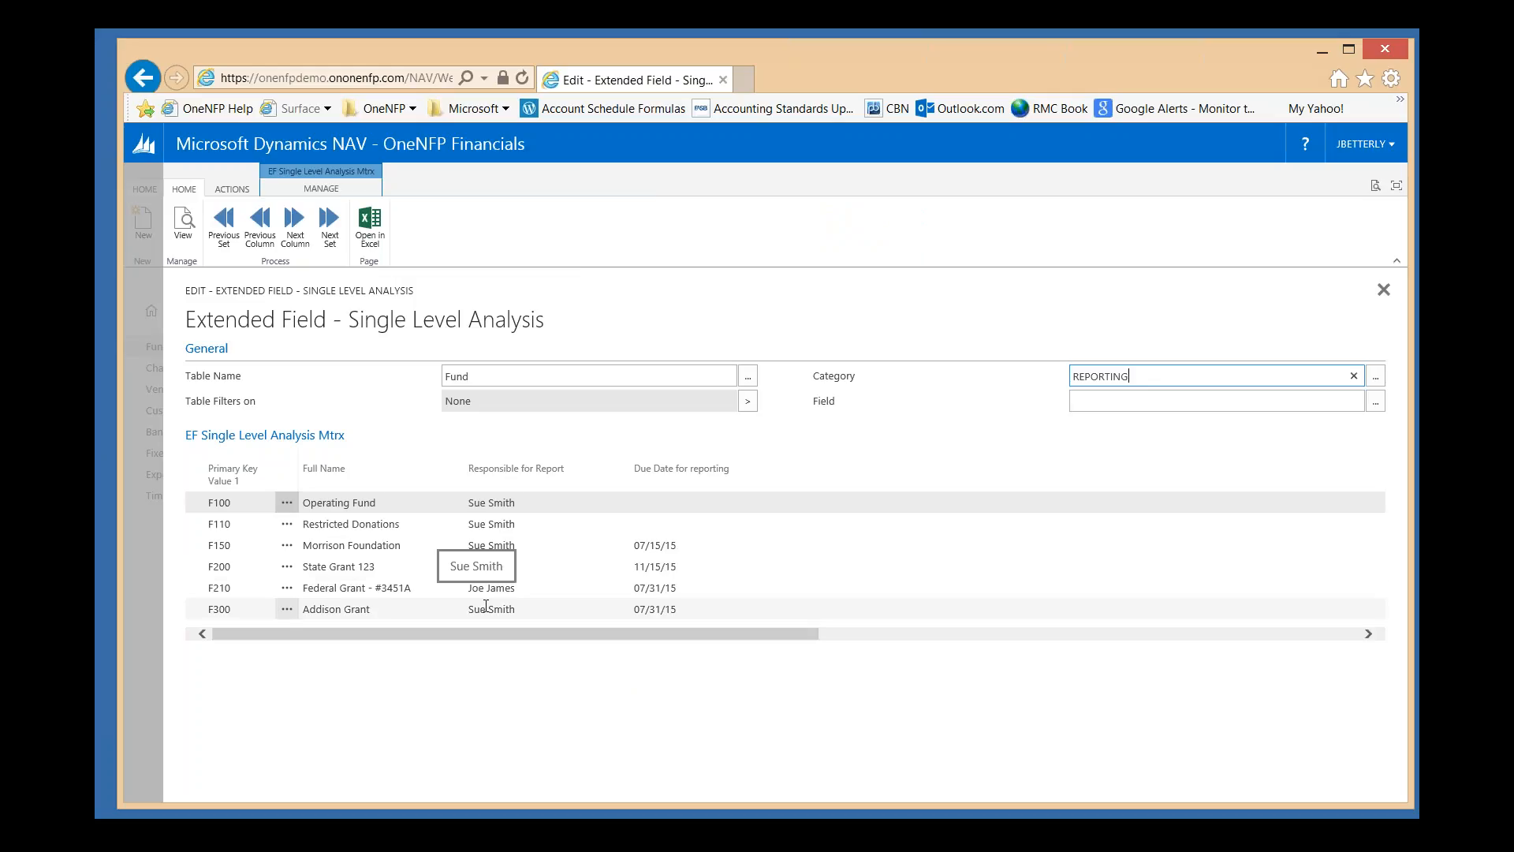
left_click(1384, 292)
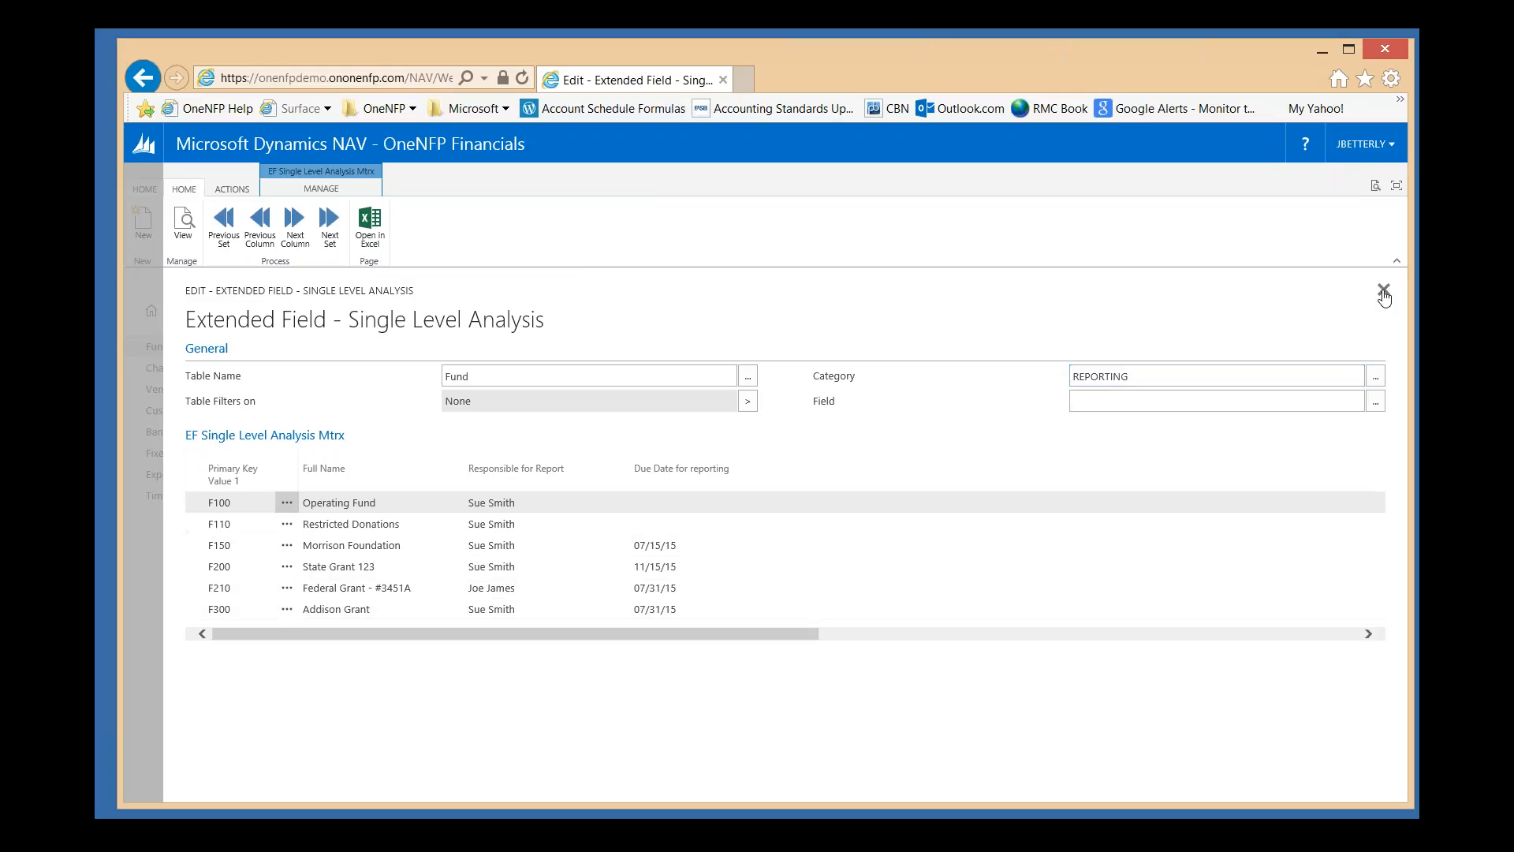
left_click(1384, 292)
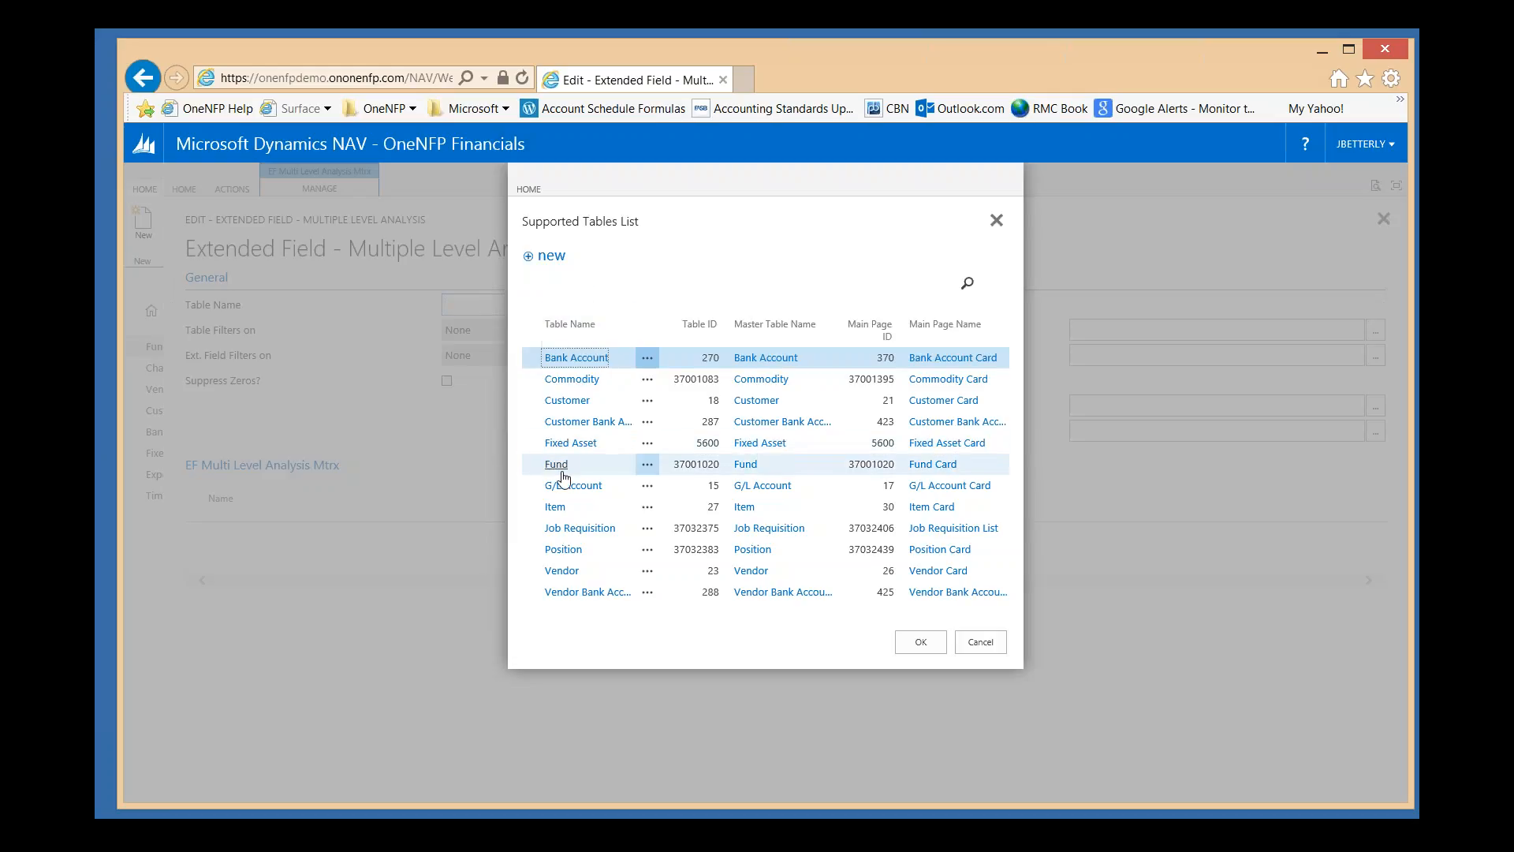
- Set up a Multiple Level Analysis of the Fund table with line category REPORTING and line field RESPONSIBL
left_click(562, 471)
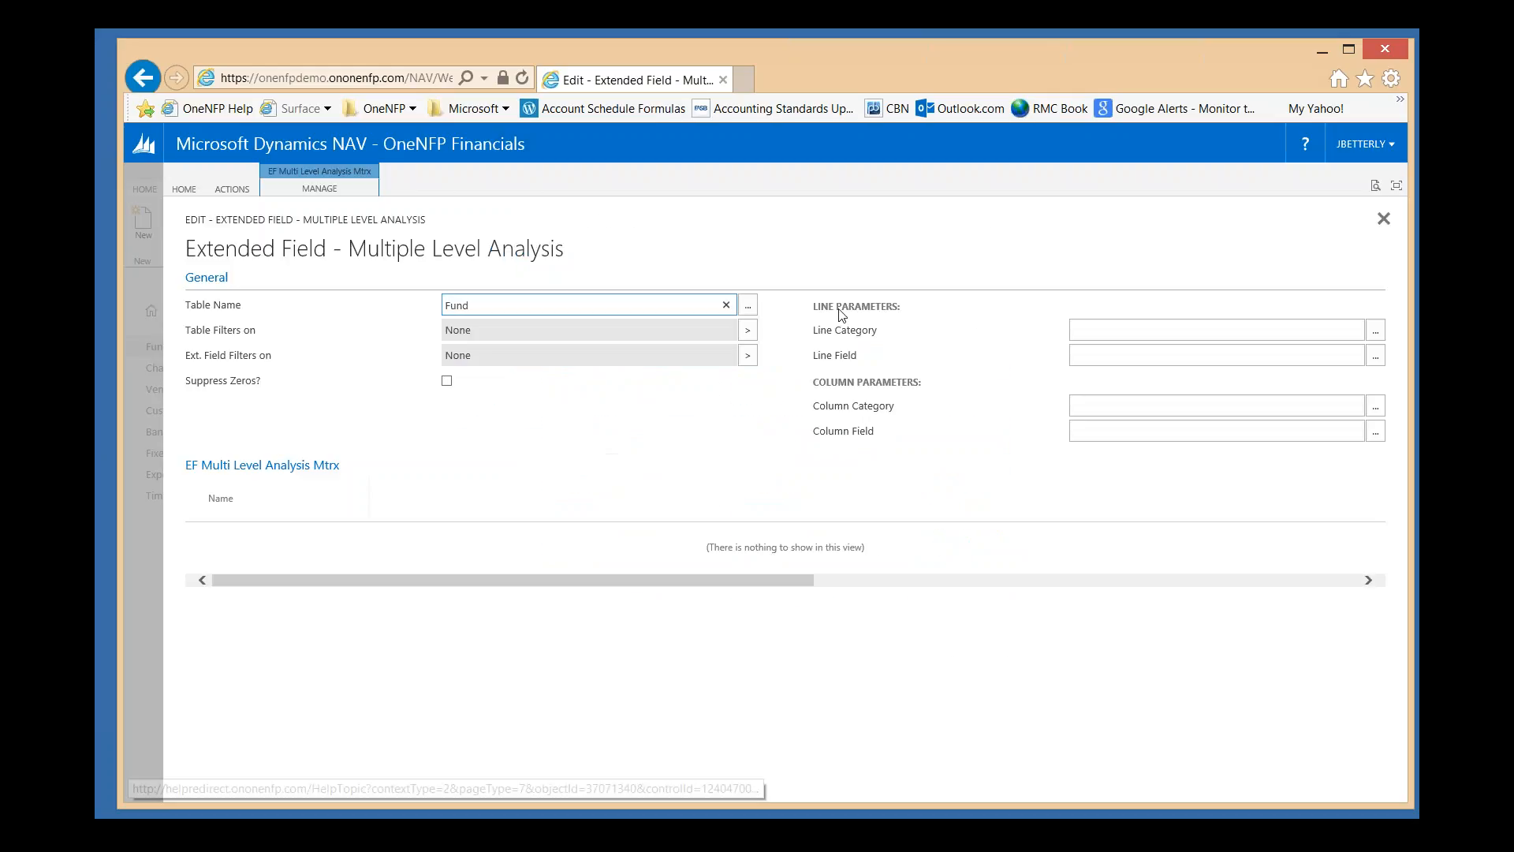
left_click(1377, 335)
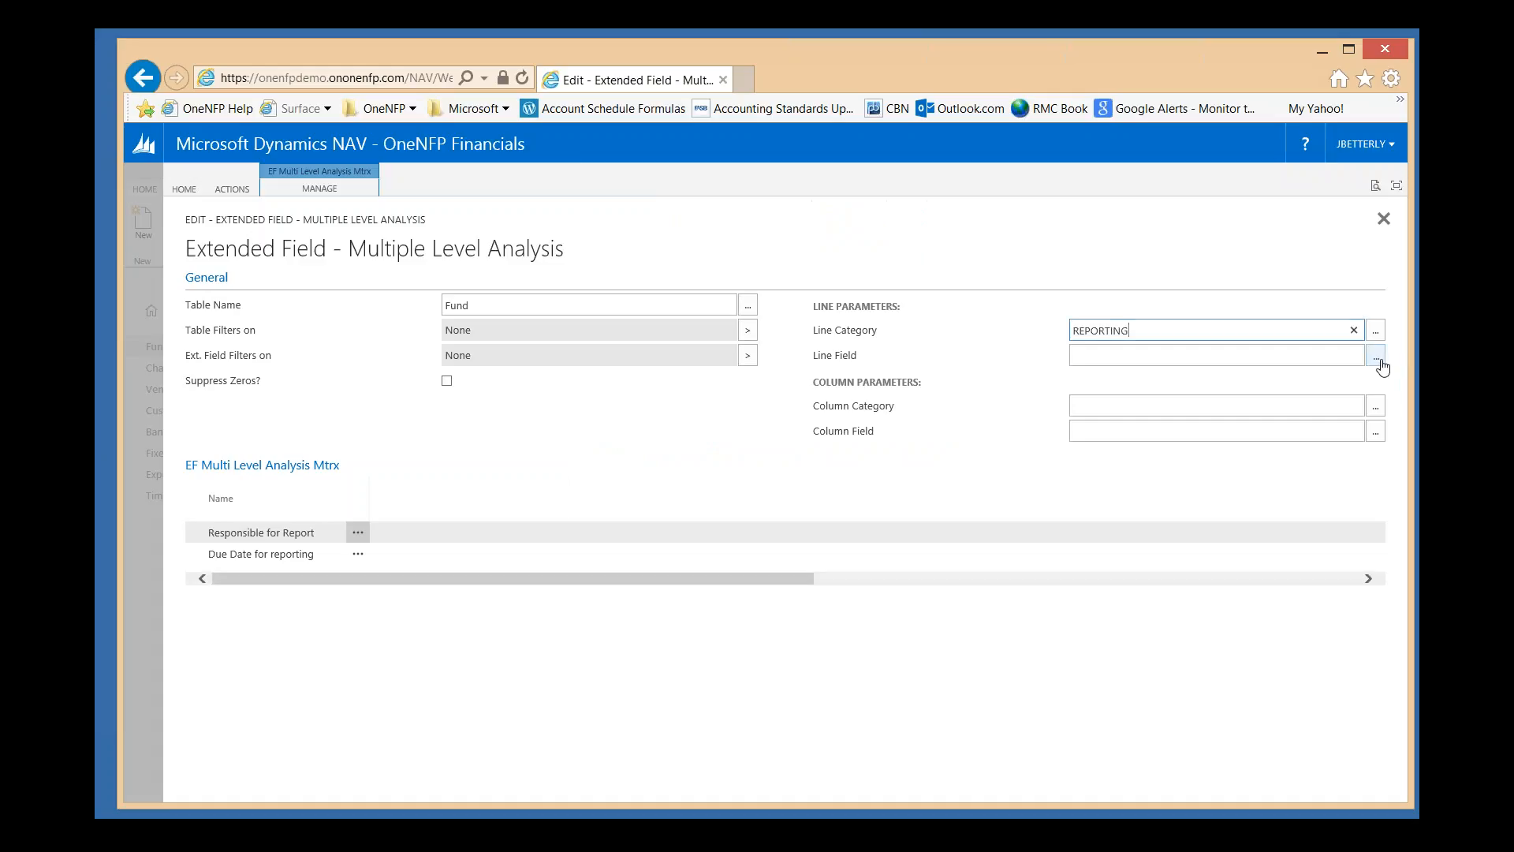
left_click(1379, 359)
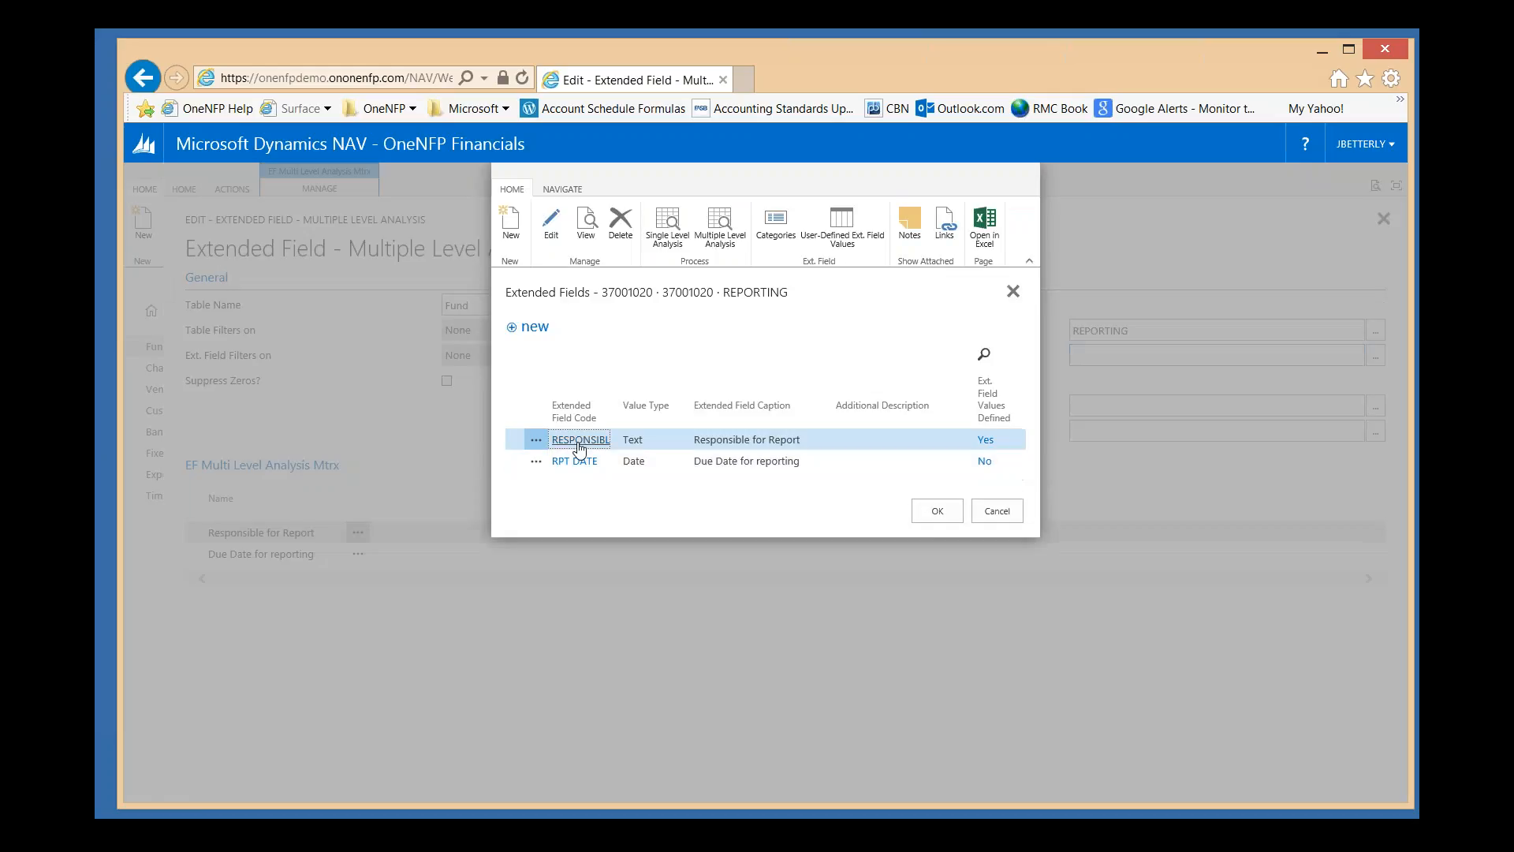
left_click(580, 440)
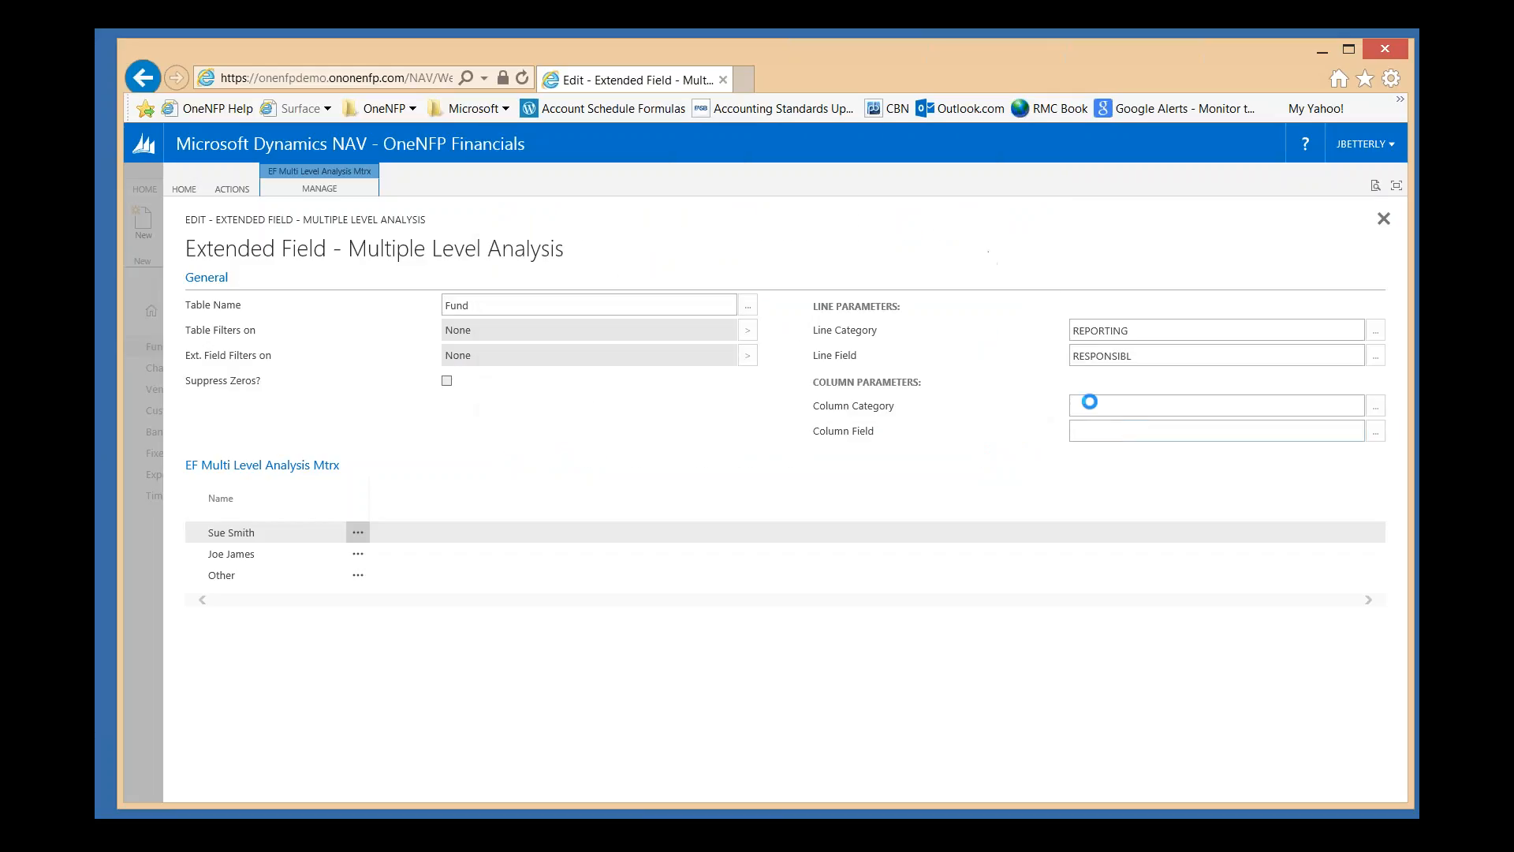
- Set the column category of the Multiple Level Analysis to ADDITIONAL
left_click(1377, 410)
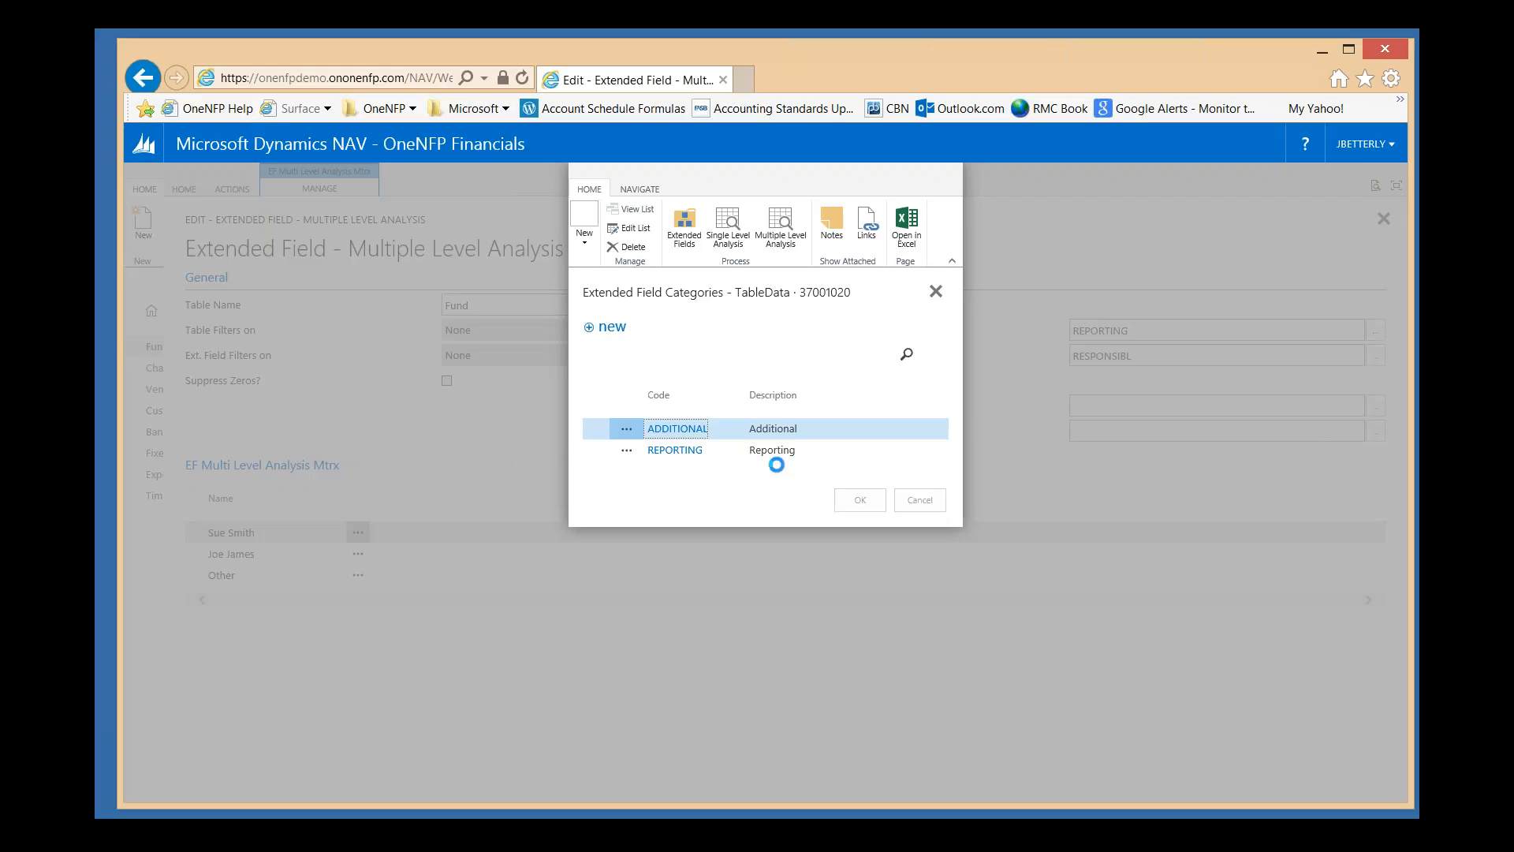
double_click(675, 431)
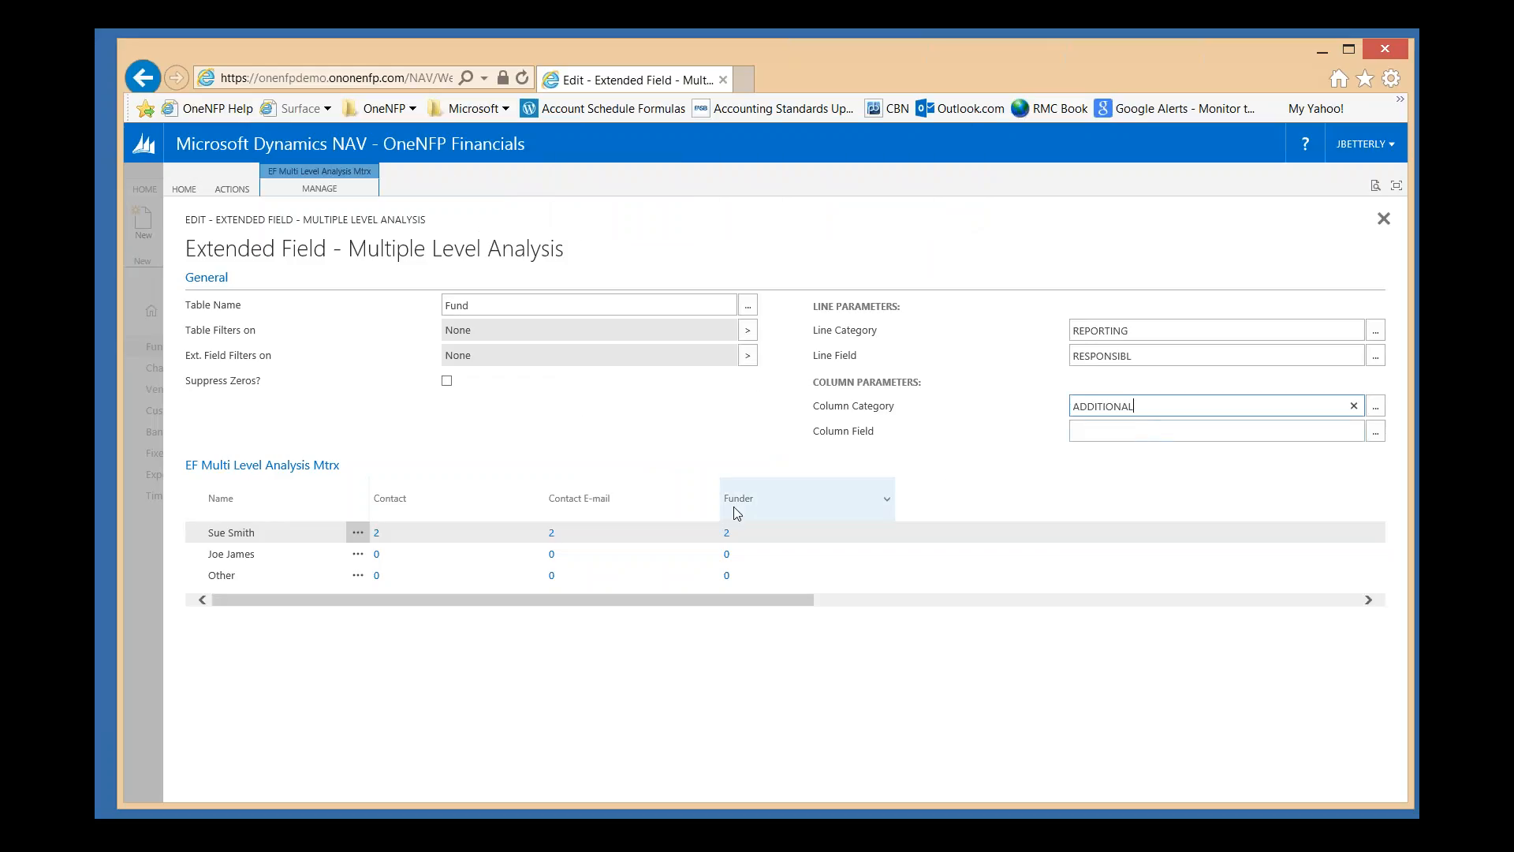
- Set the column category of the Multiple Level Analysis to REPORTING and its column field to RPT DATE
left_click(1376, 411)
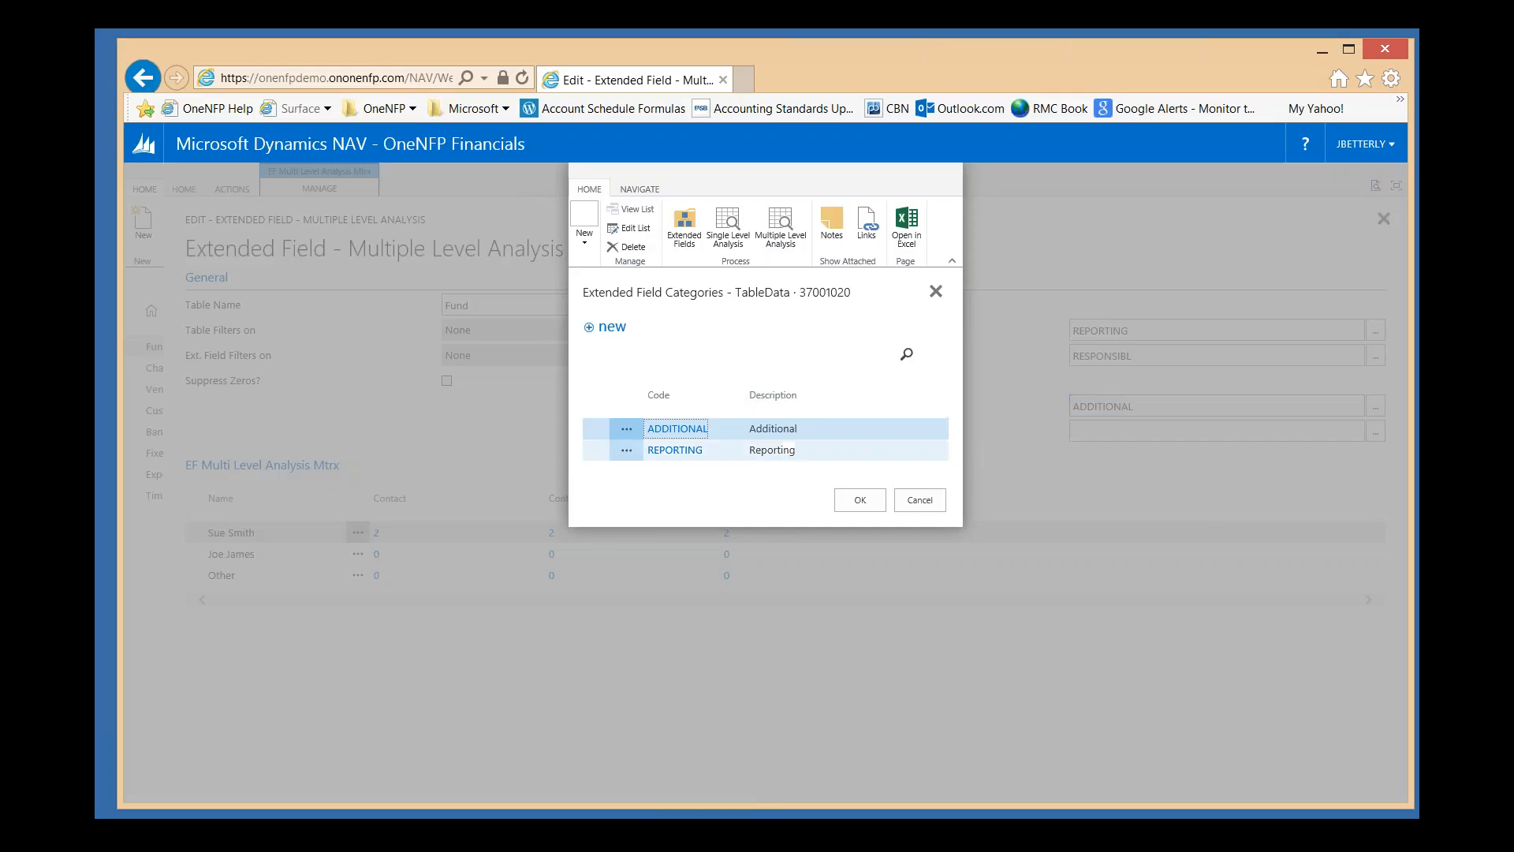
left_click(682, 453)
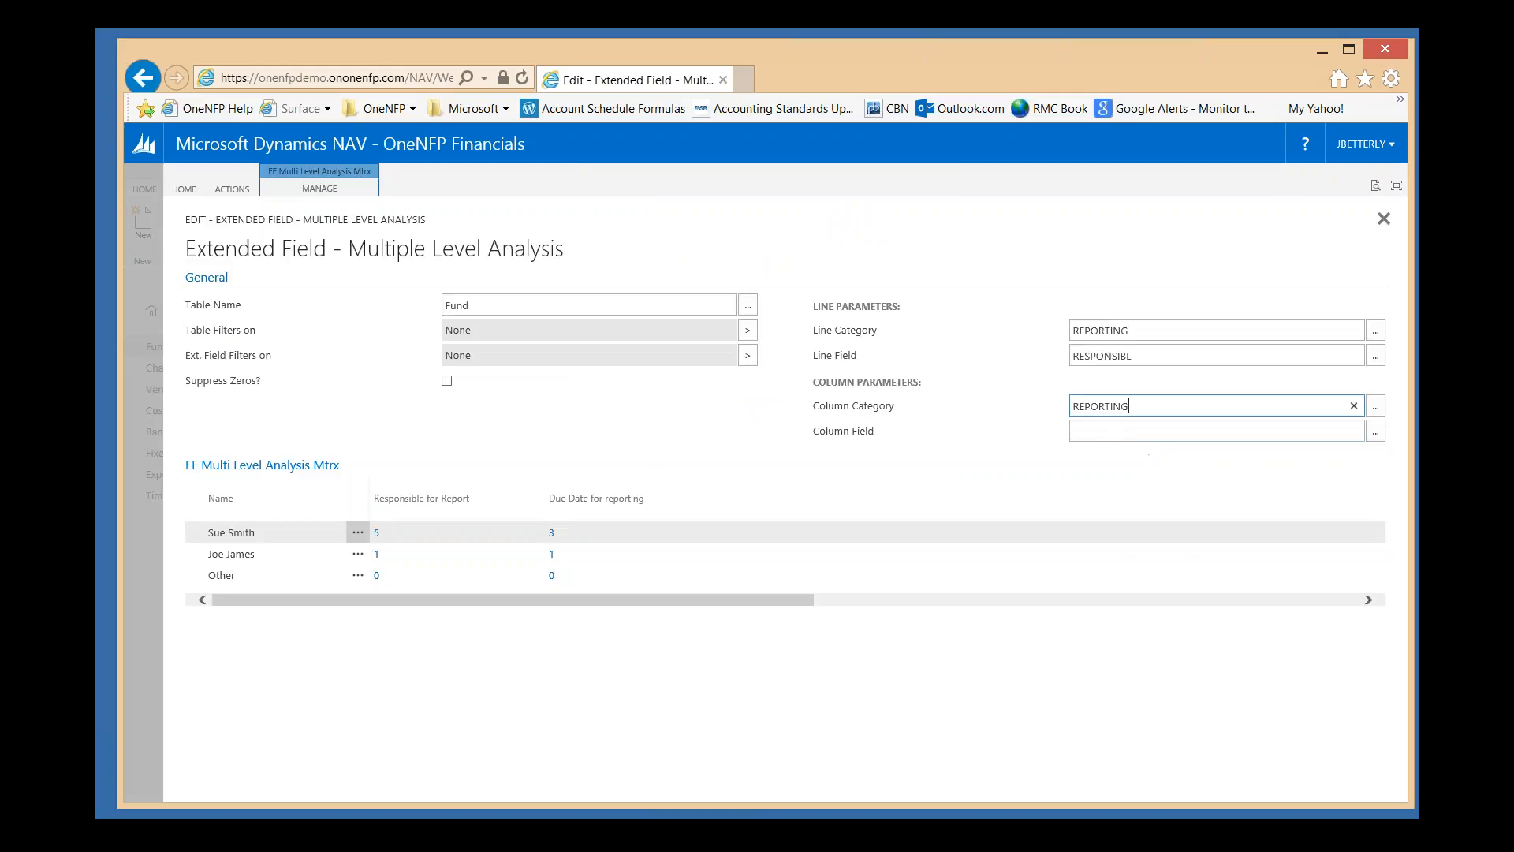
left_click(1207, 431)
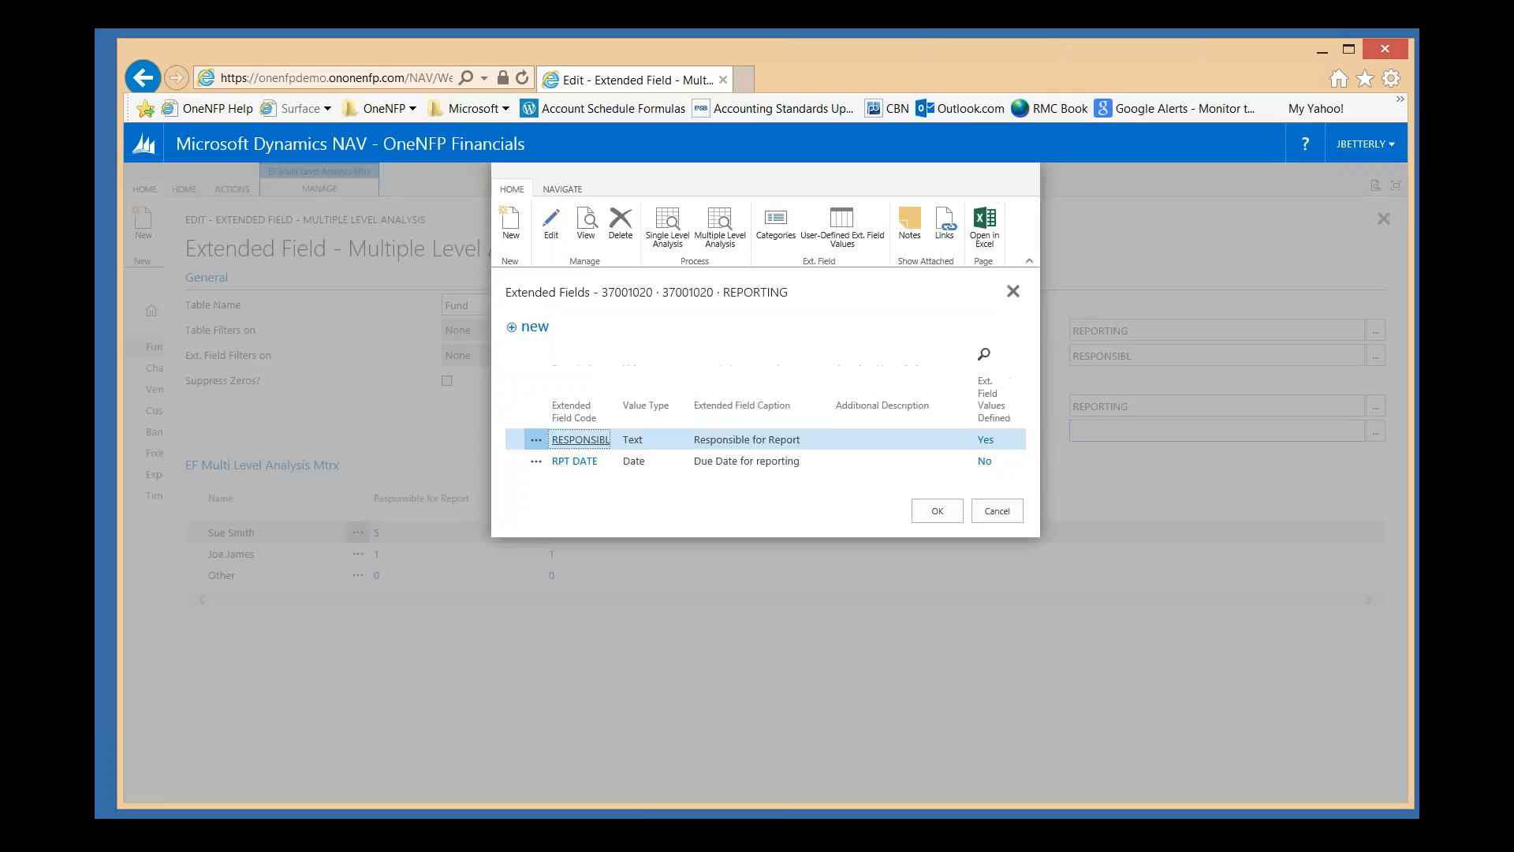
left_click(575, 461)
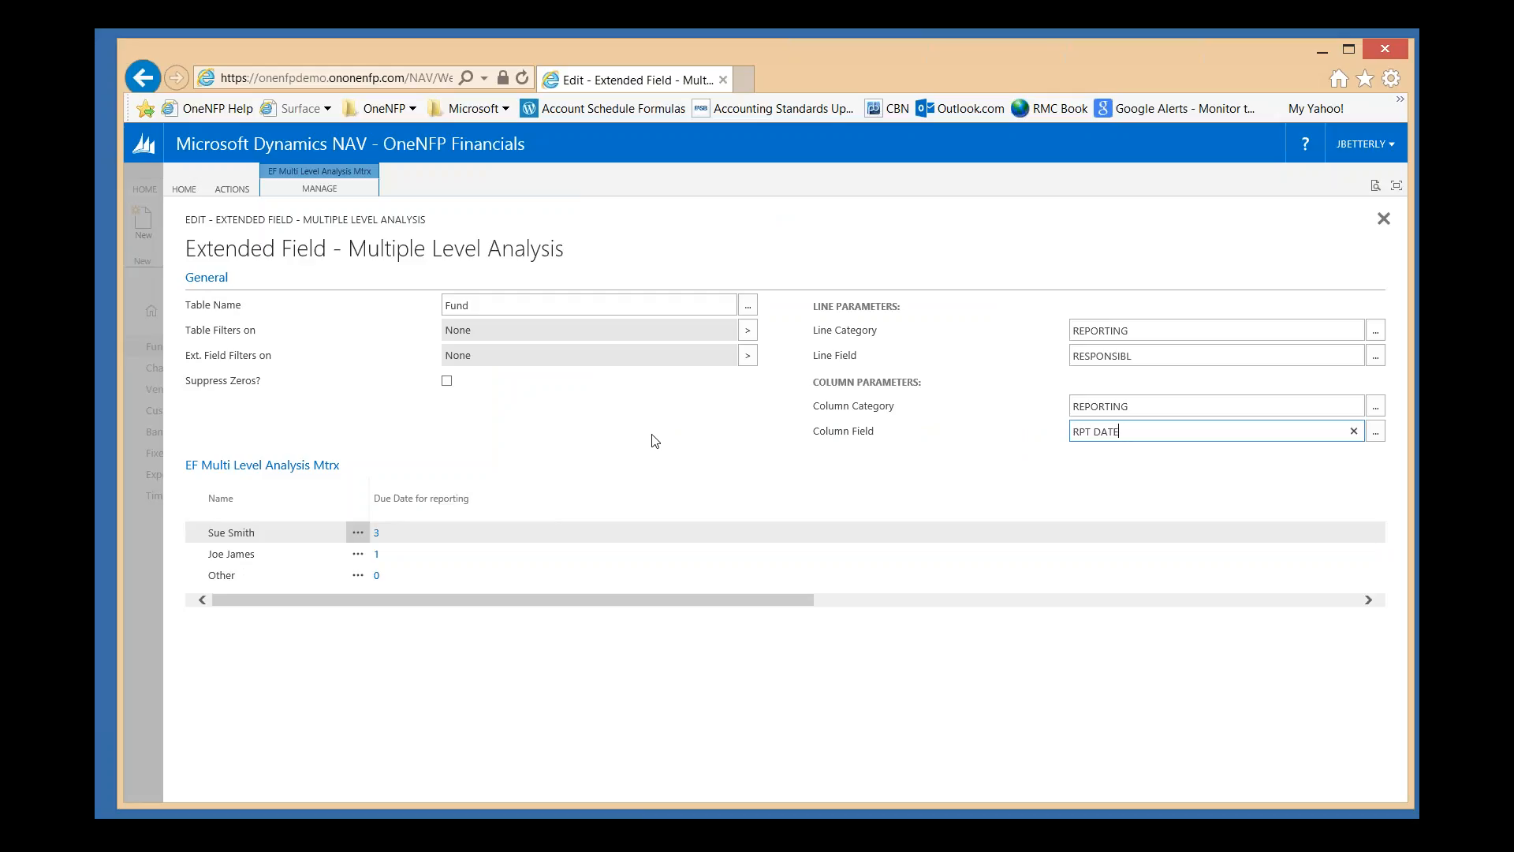
- Set the column category of the Multiple Level Analysis to ADDITIONAL with no column field, and close the analysis
left_click(1376, 409)
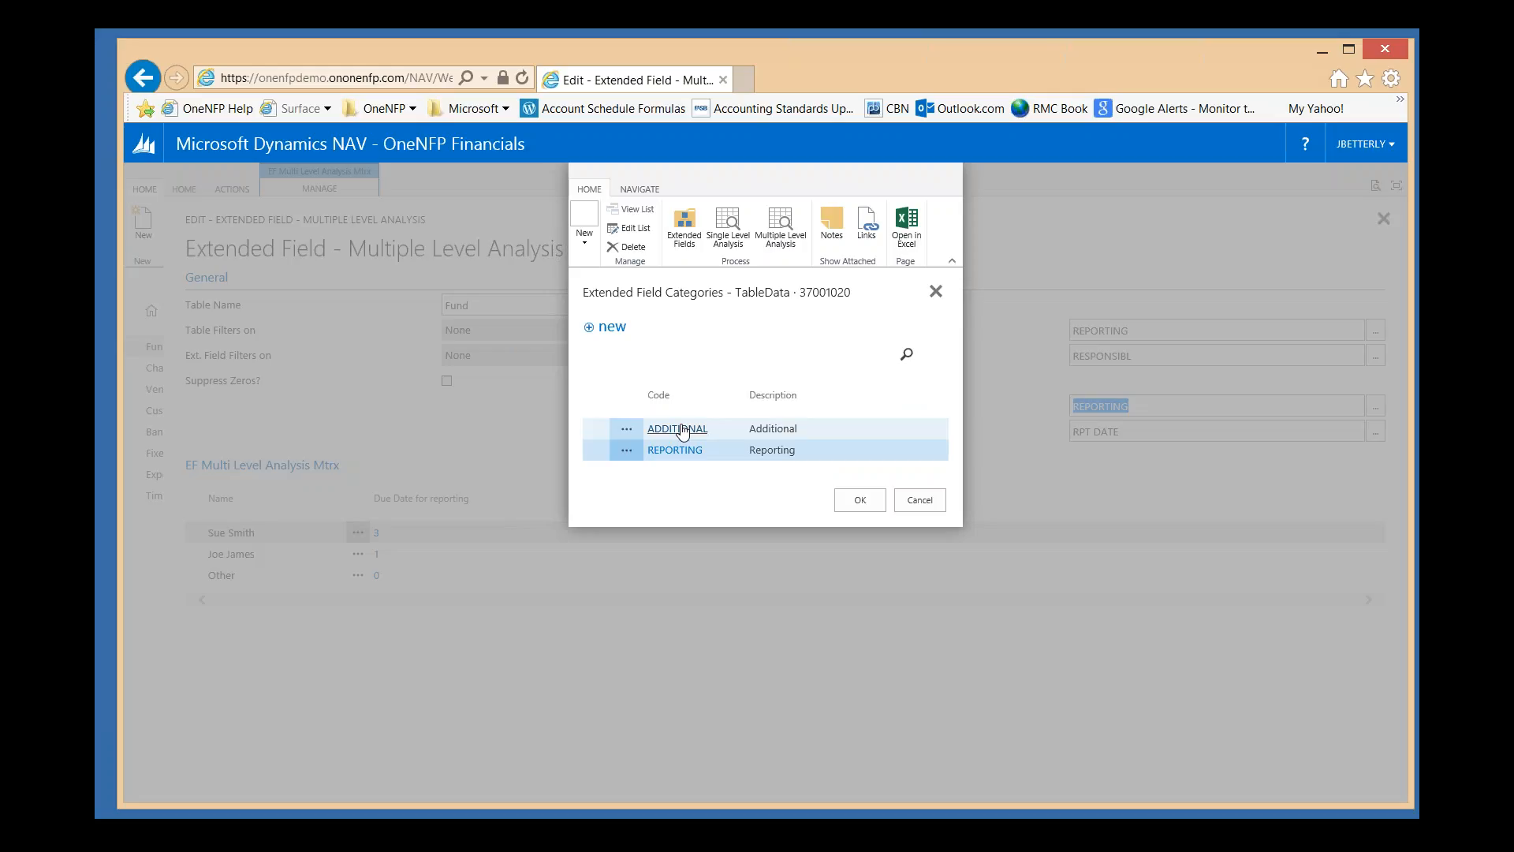
left_click(683, 429)
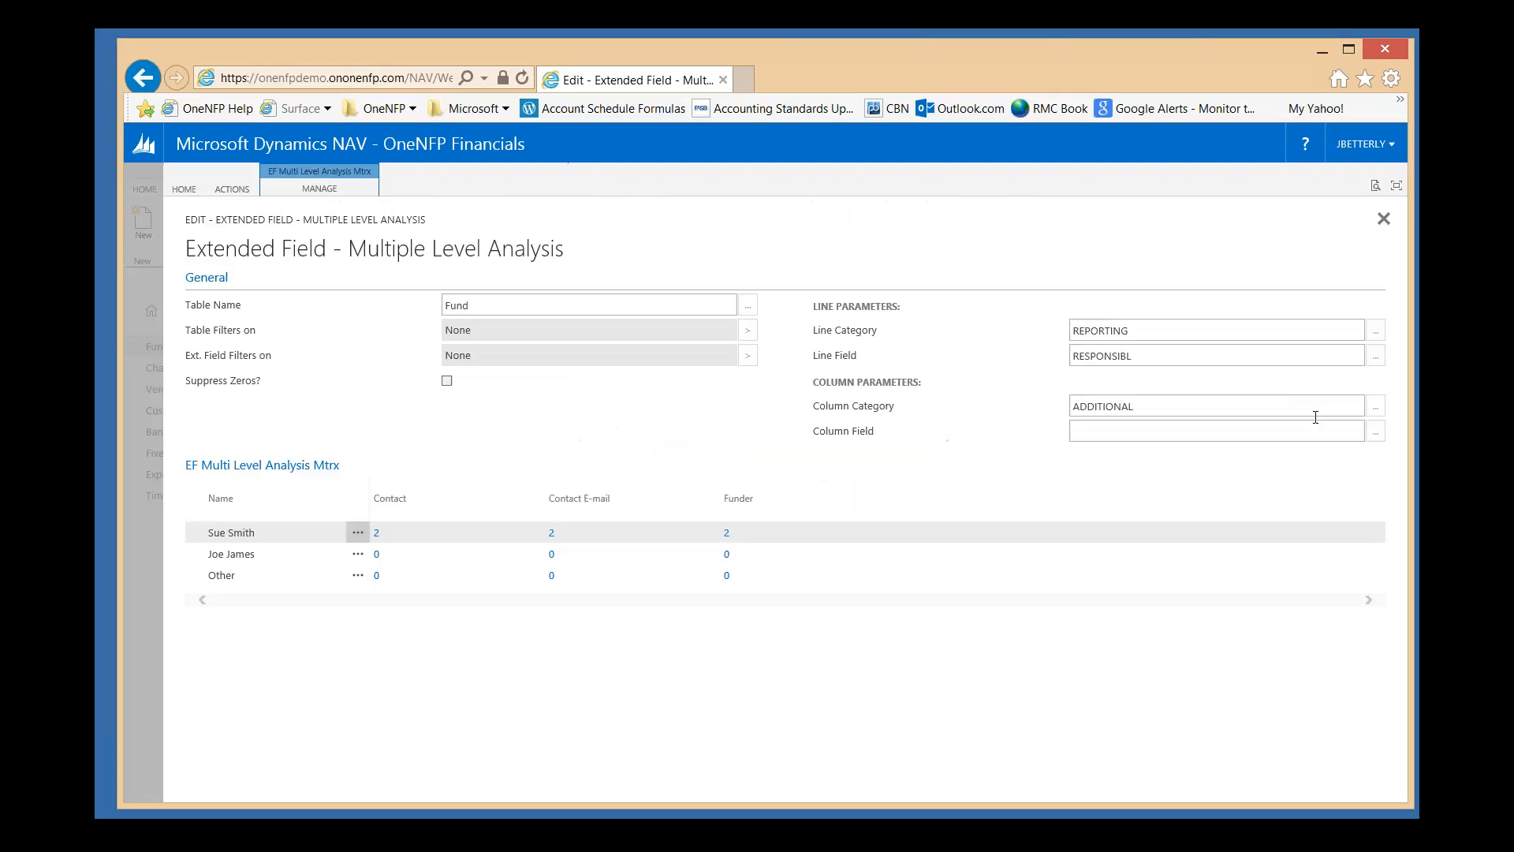
left_click(1232, 432)
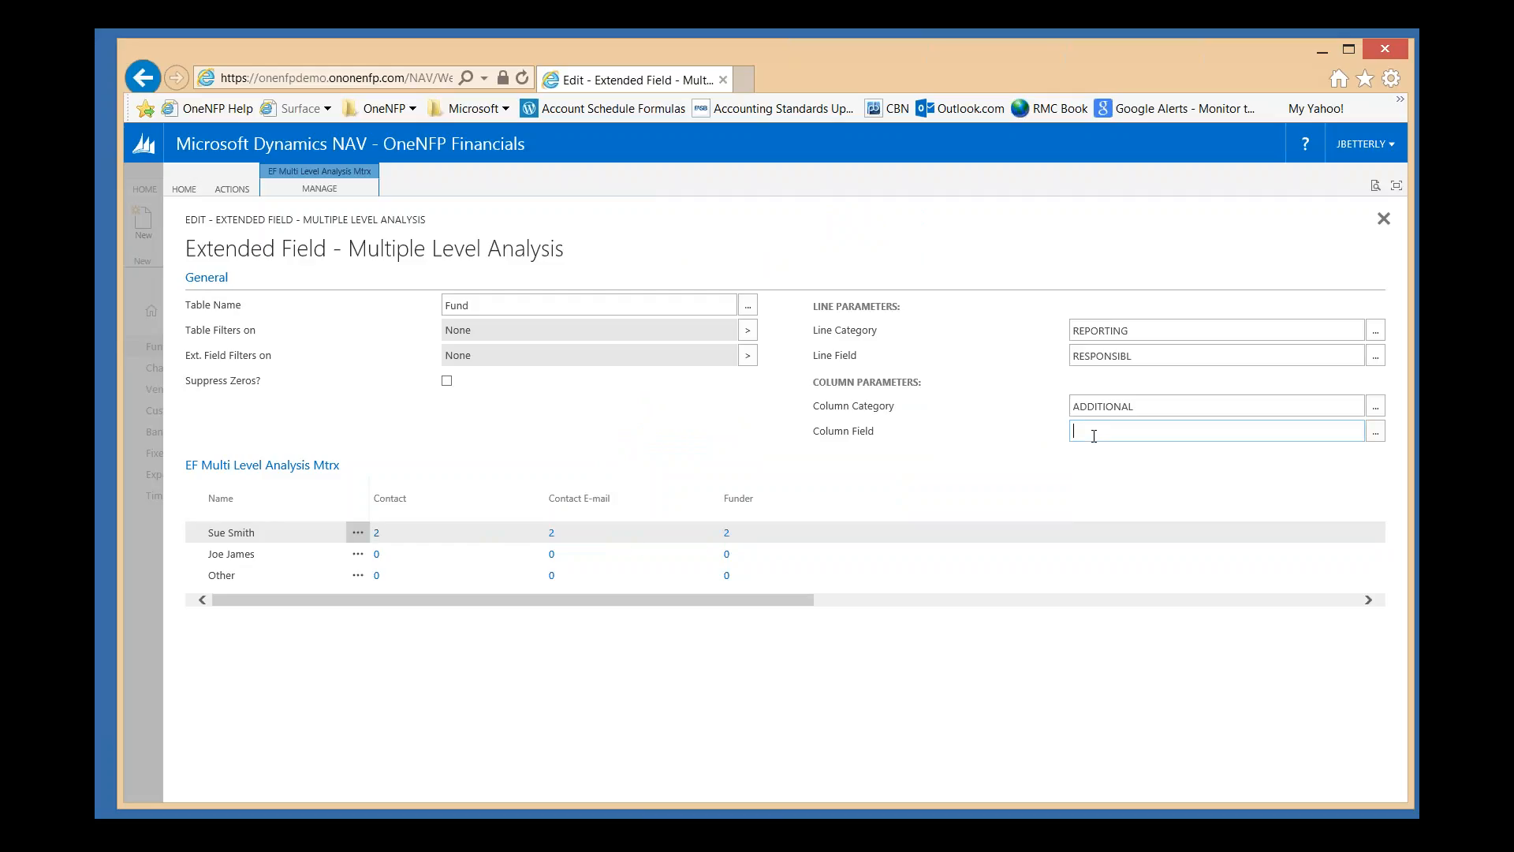
left_click(1383, 224)
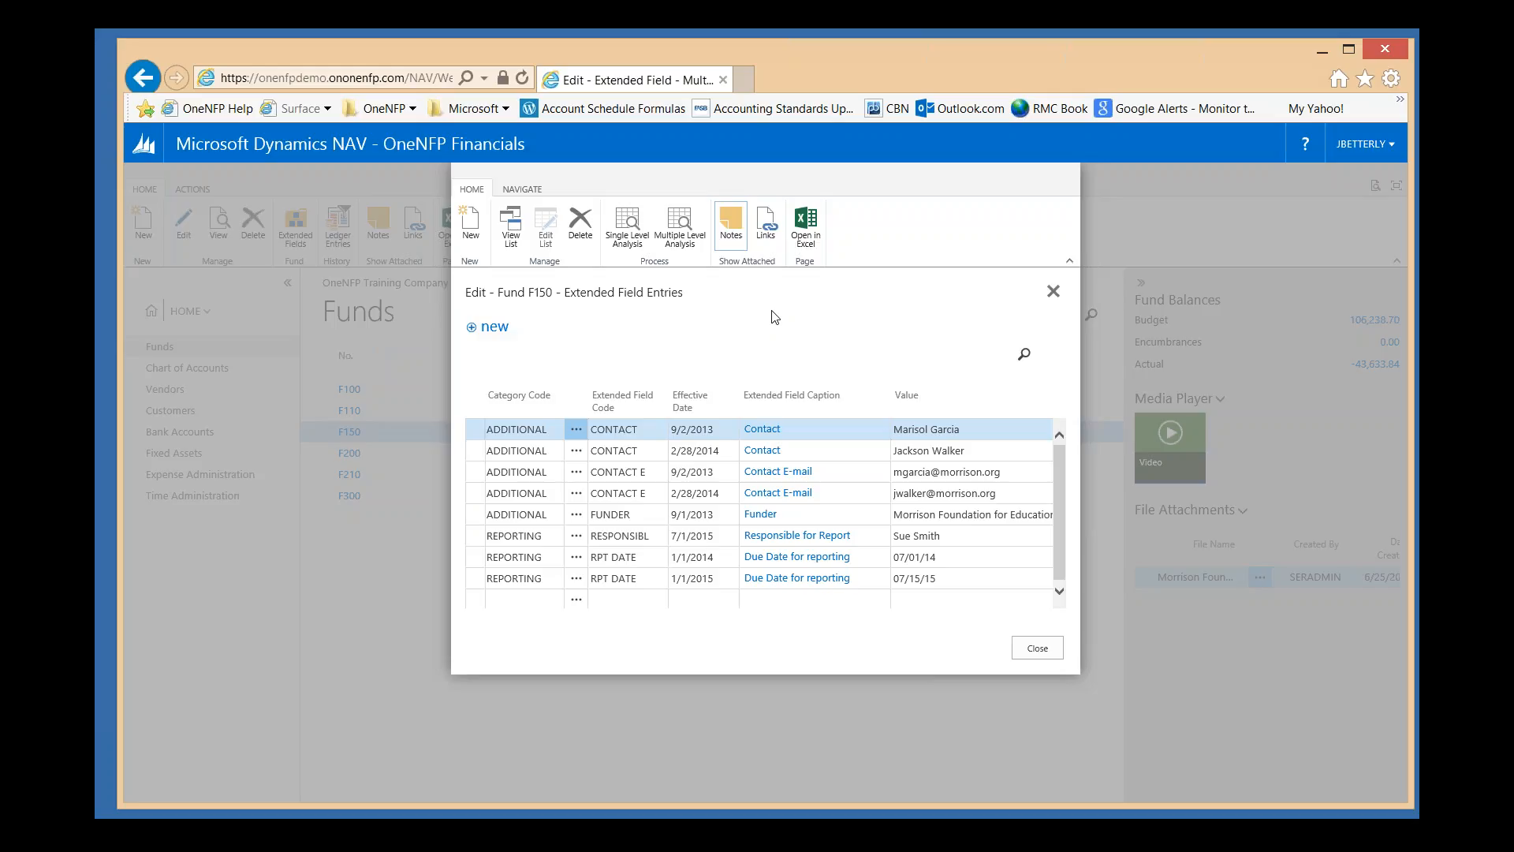
- Open an empty Single Level Analysis from fund F150's extended field entries, and close both the analysis and the entries
left_click(627, 226)
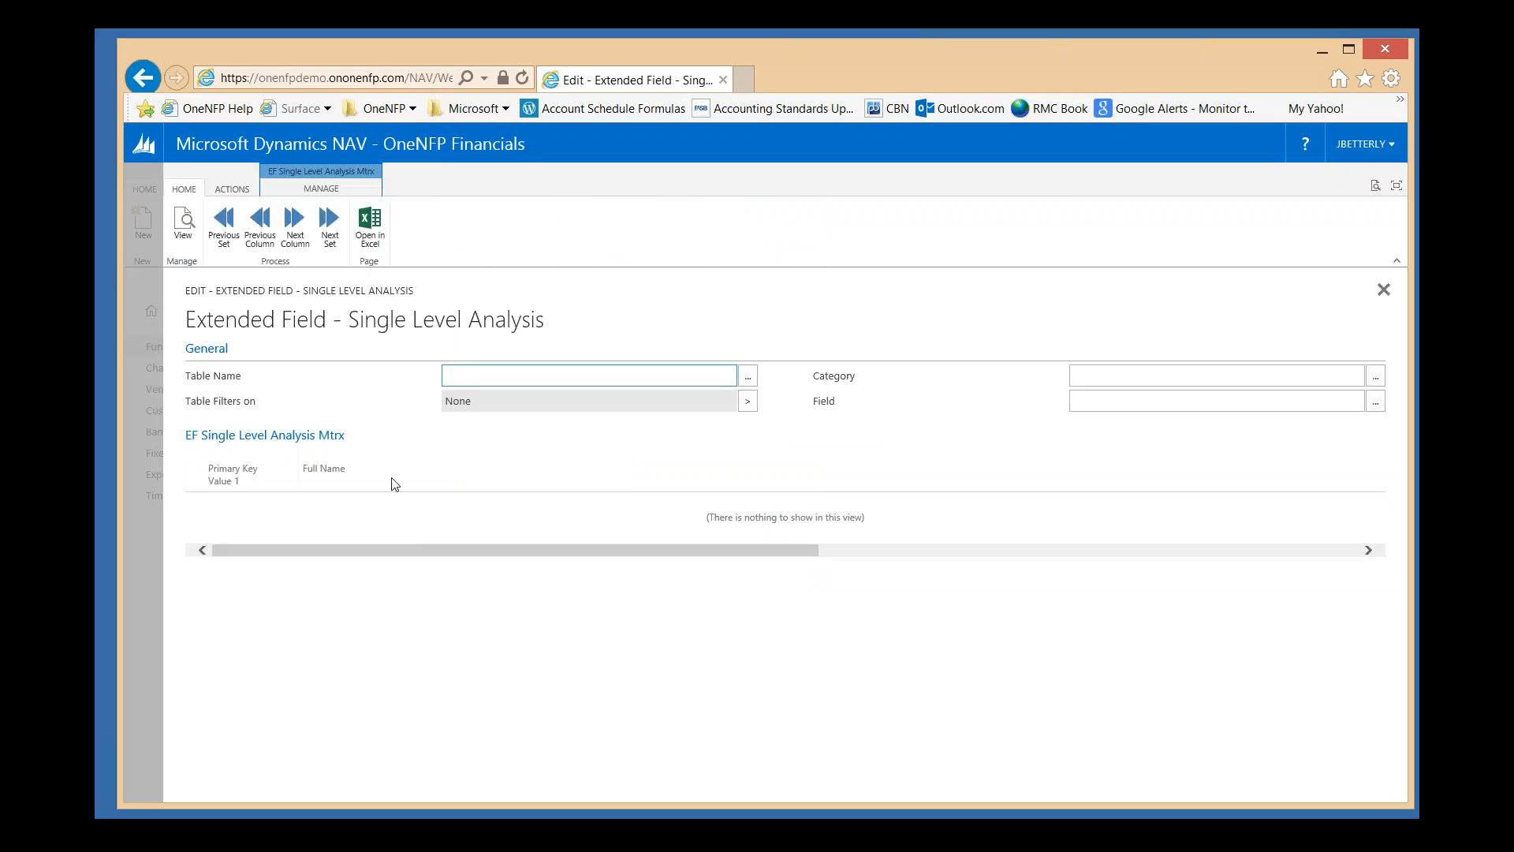
left_click(1383, 291)
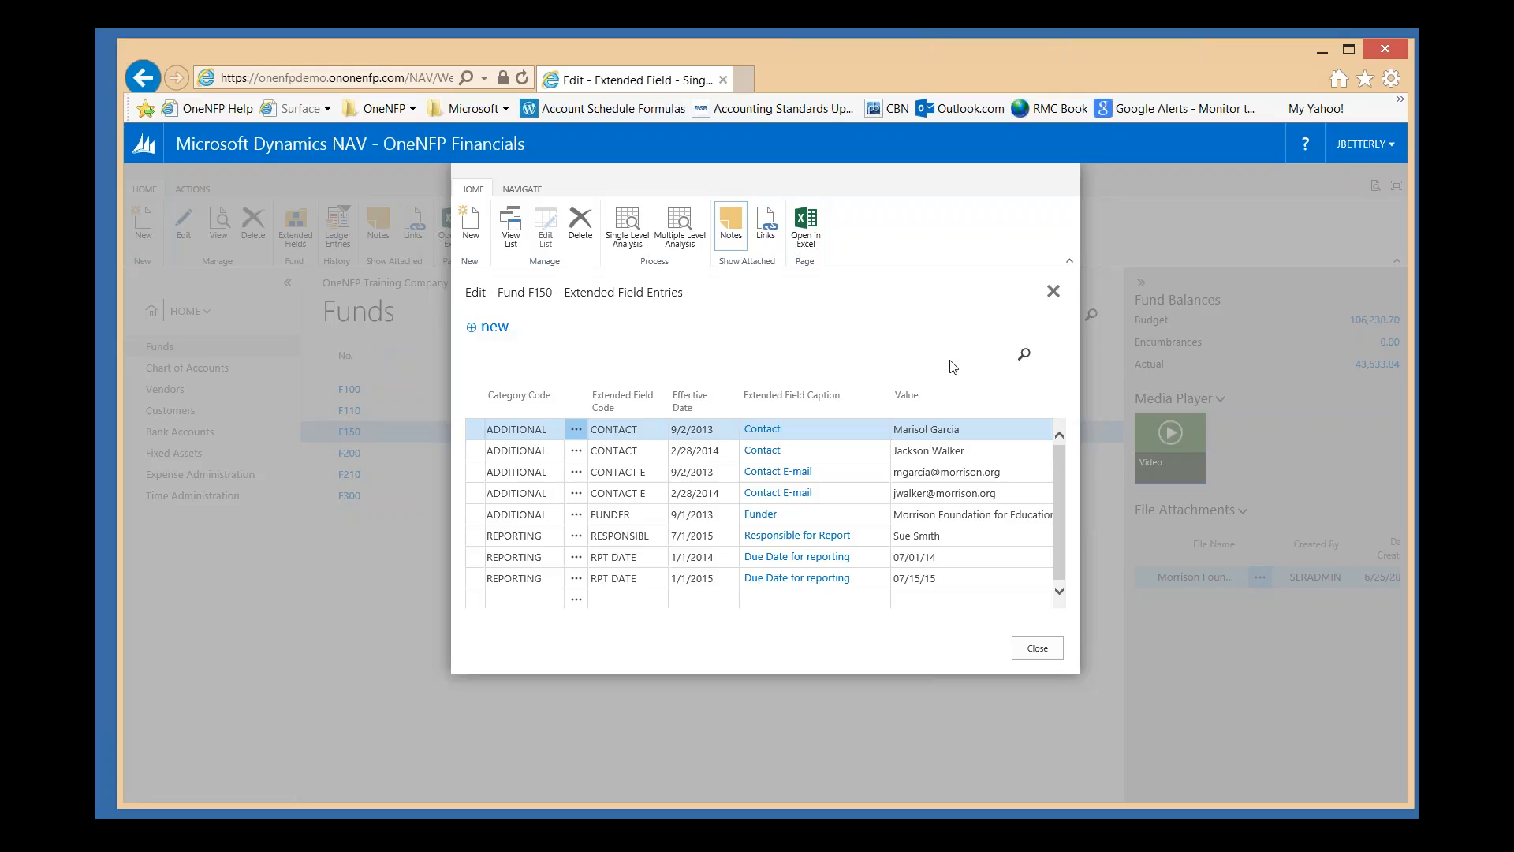
left_click(1054, 291)
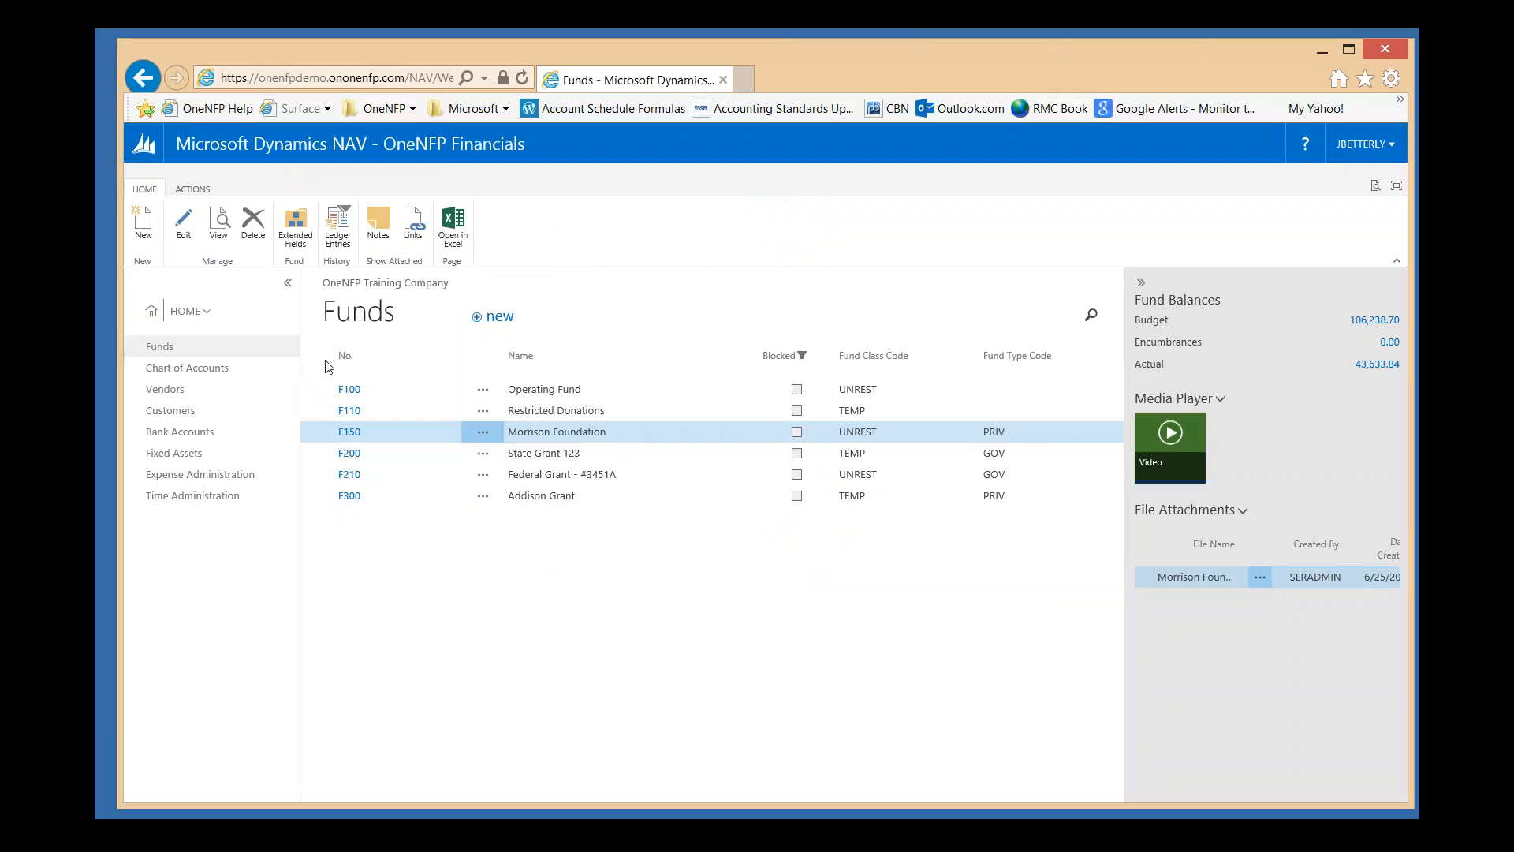
- From the Vendors list, view vendor V100's extended field entries and the selectable values of its MWBE field, leaving the value unchanged
left_click(175, 390)
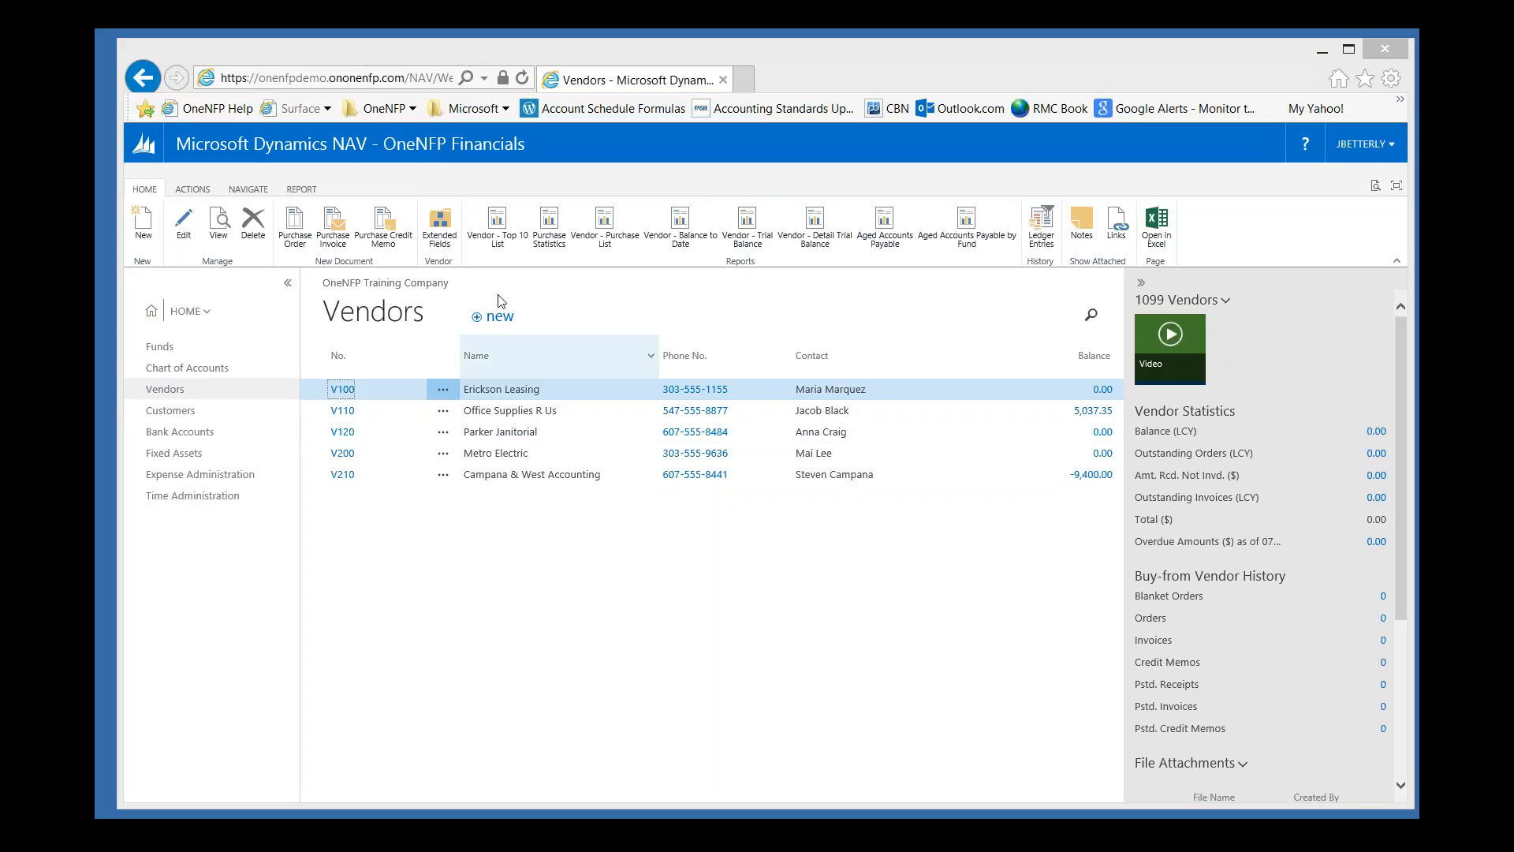
left_click(442, 220)
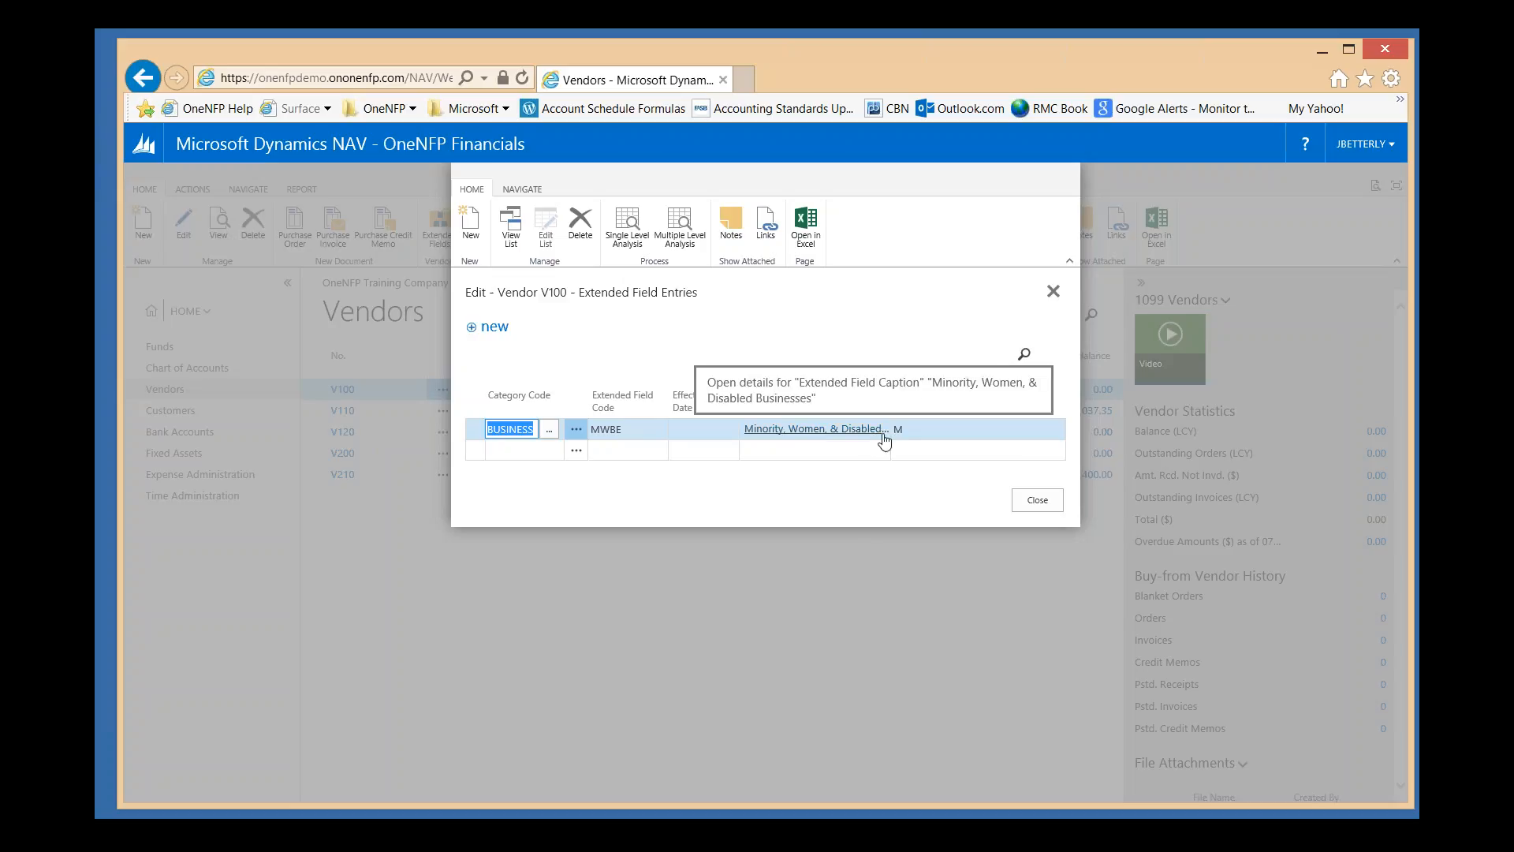
left_click(944, 429)
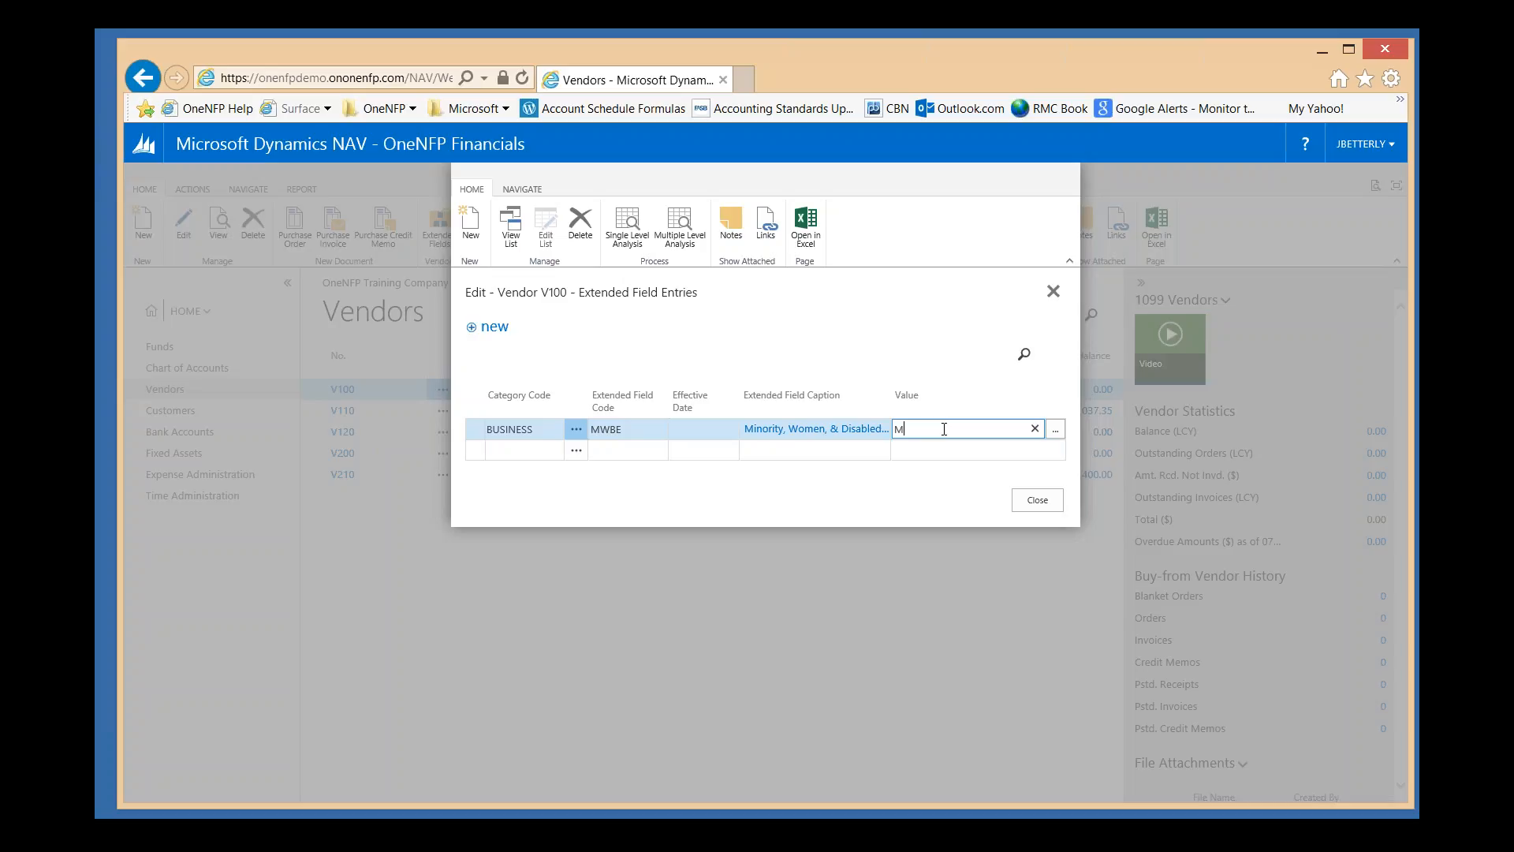
left_click(1058, 431)
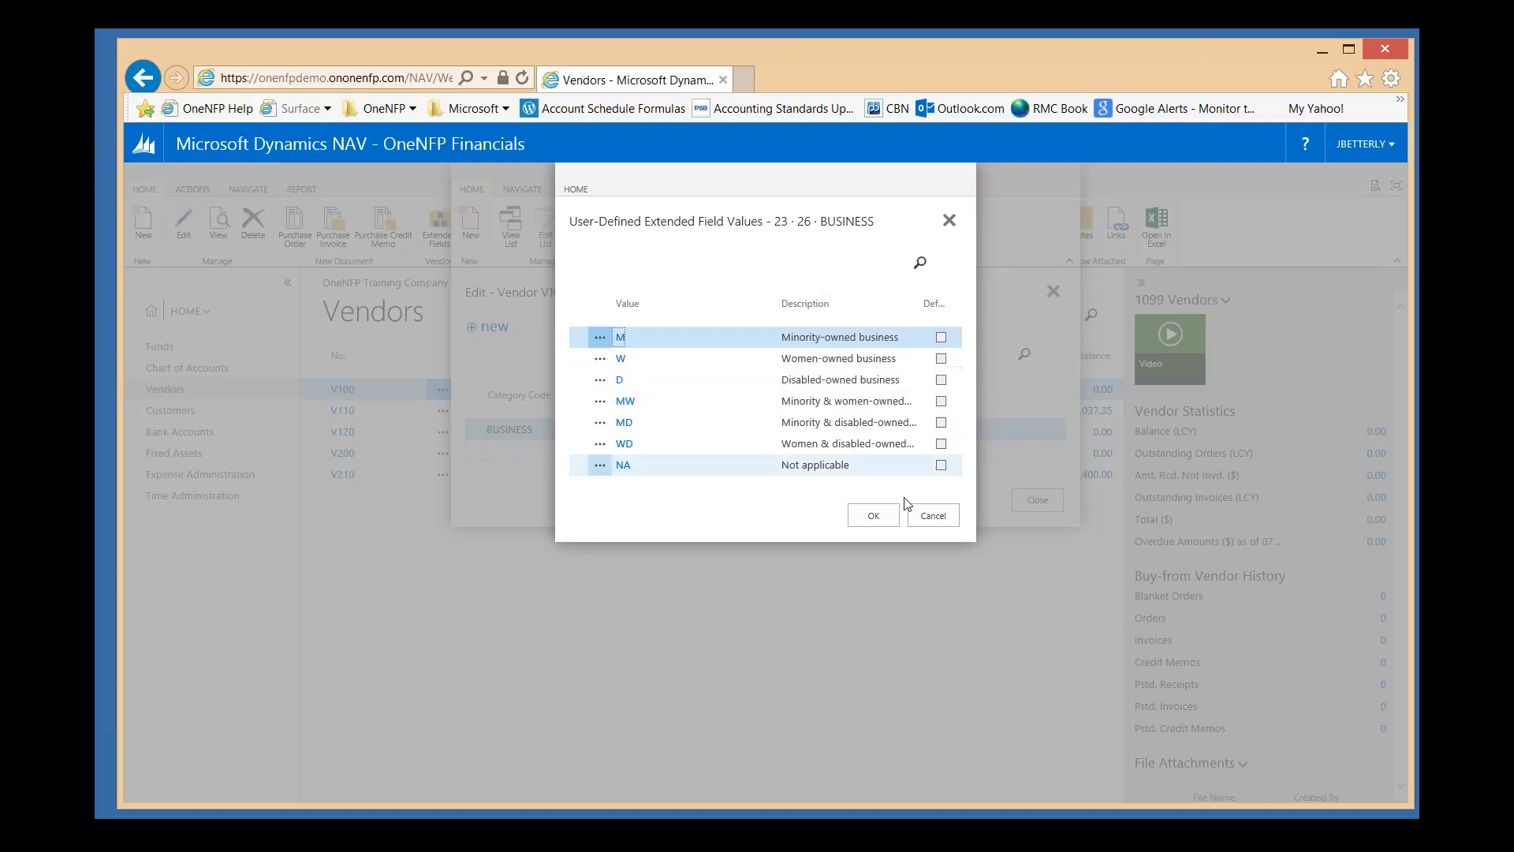
left_click(934, 518)
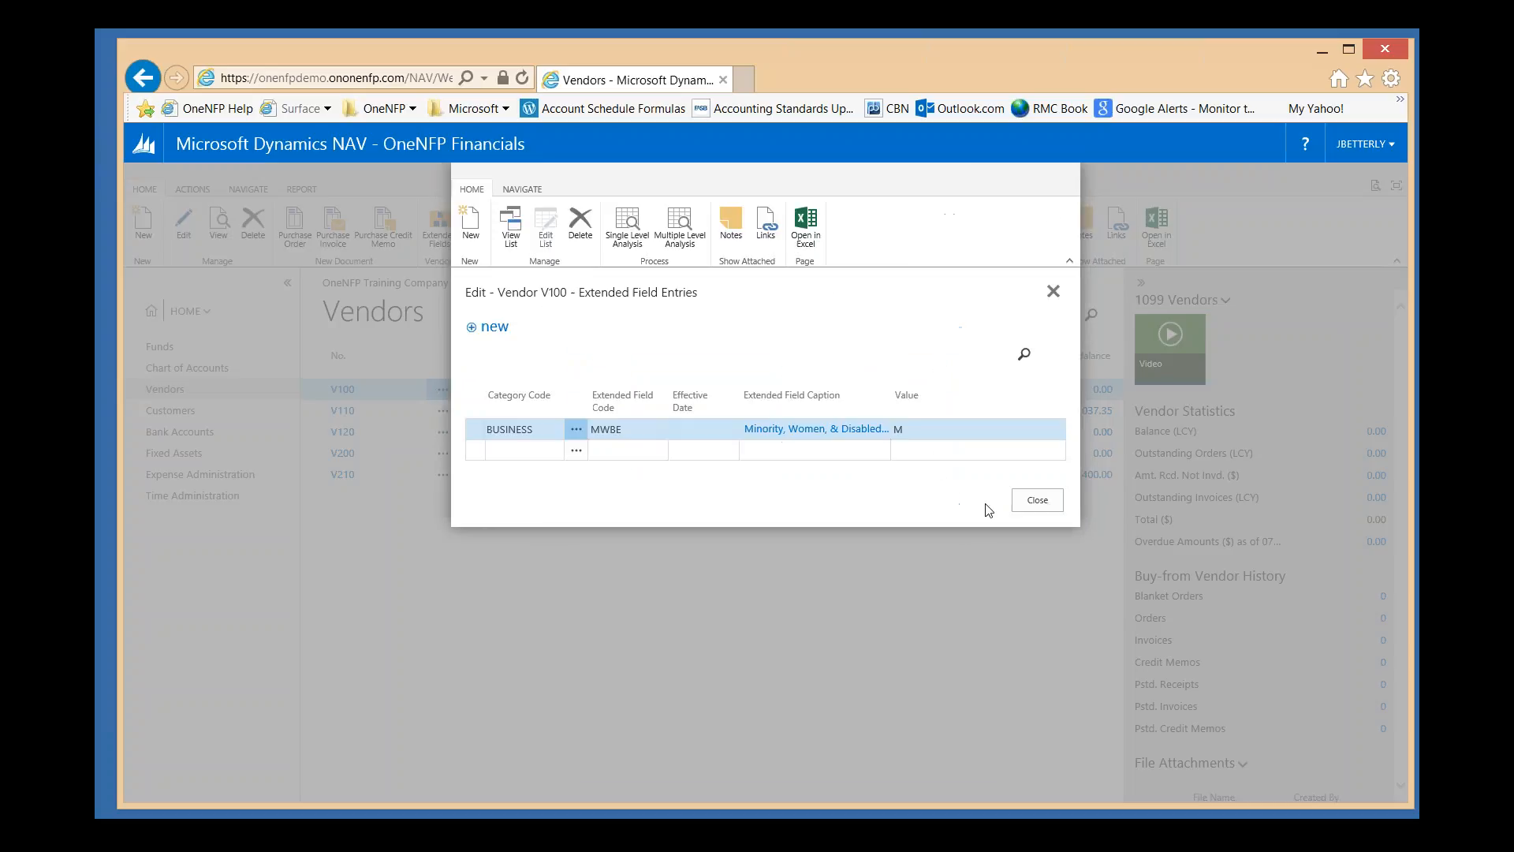
left_click(1018, 509)
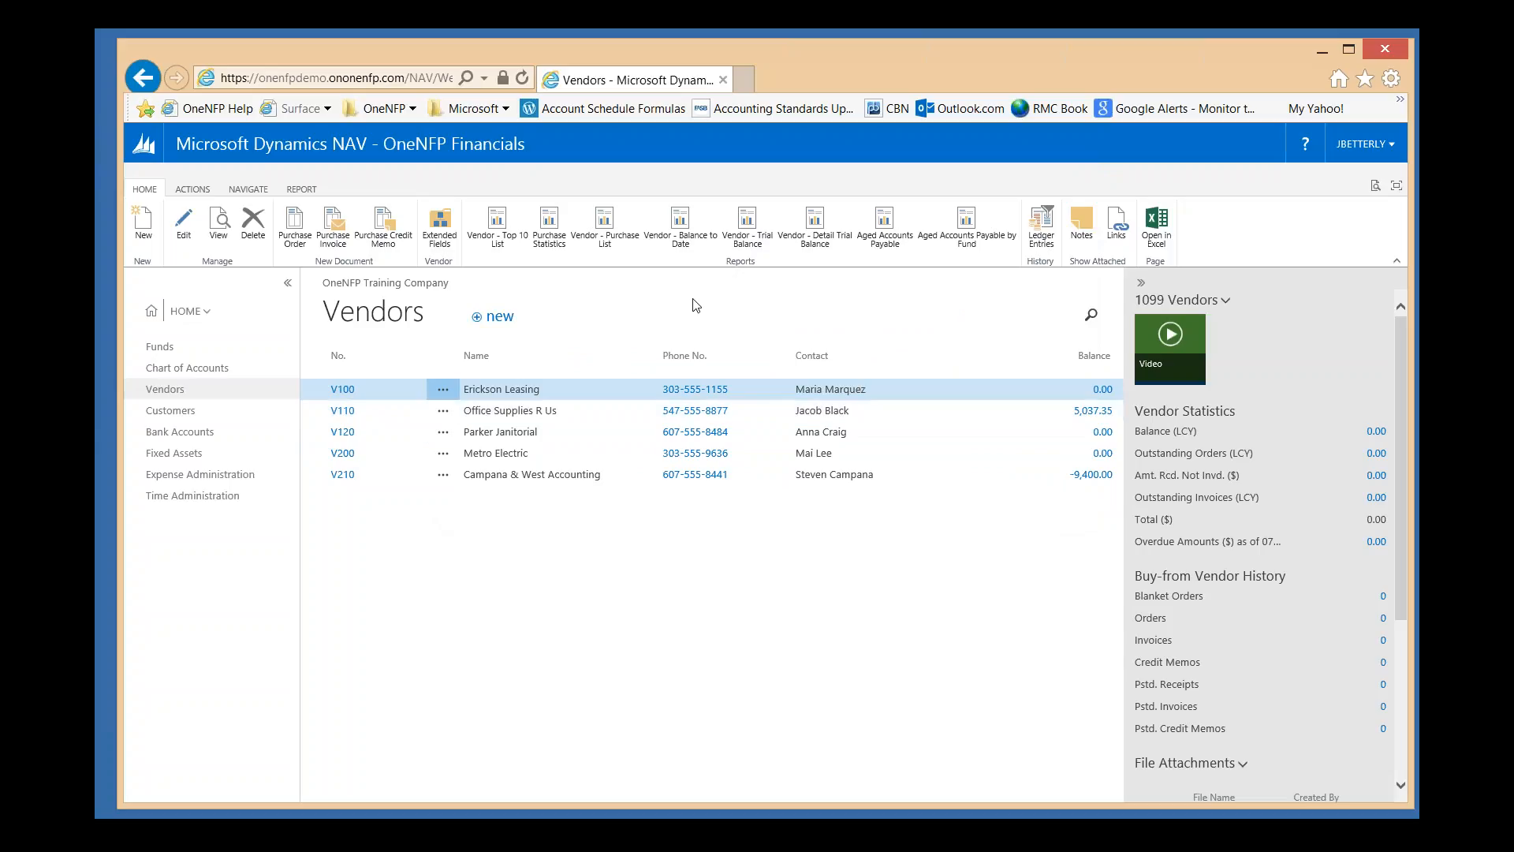
left_click(306, 190)
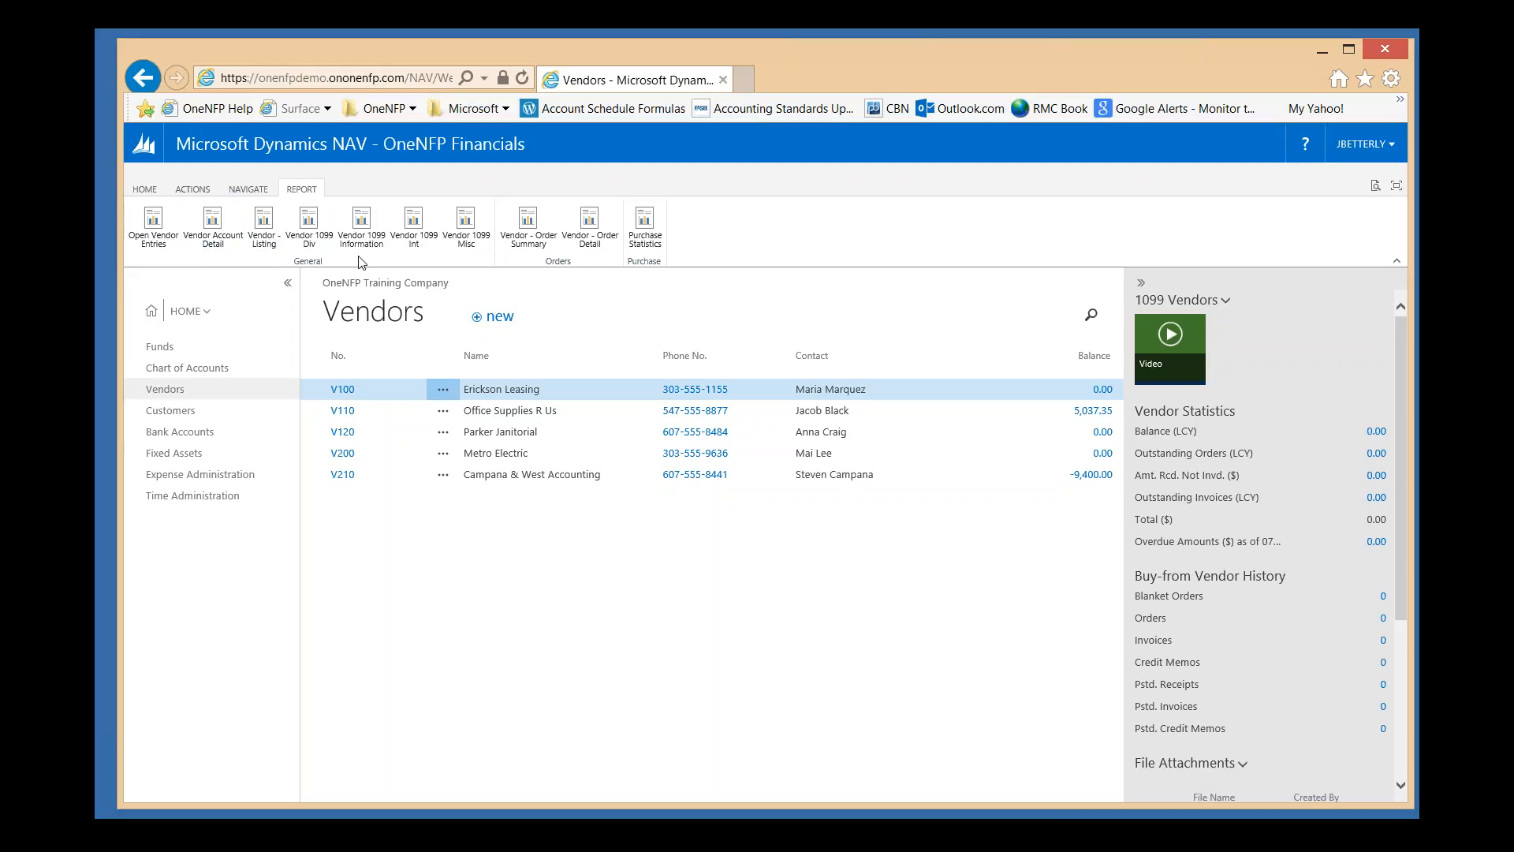
left_click(146, 191)
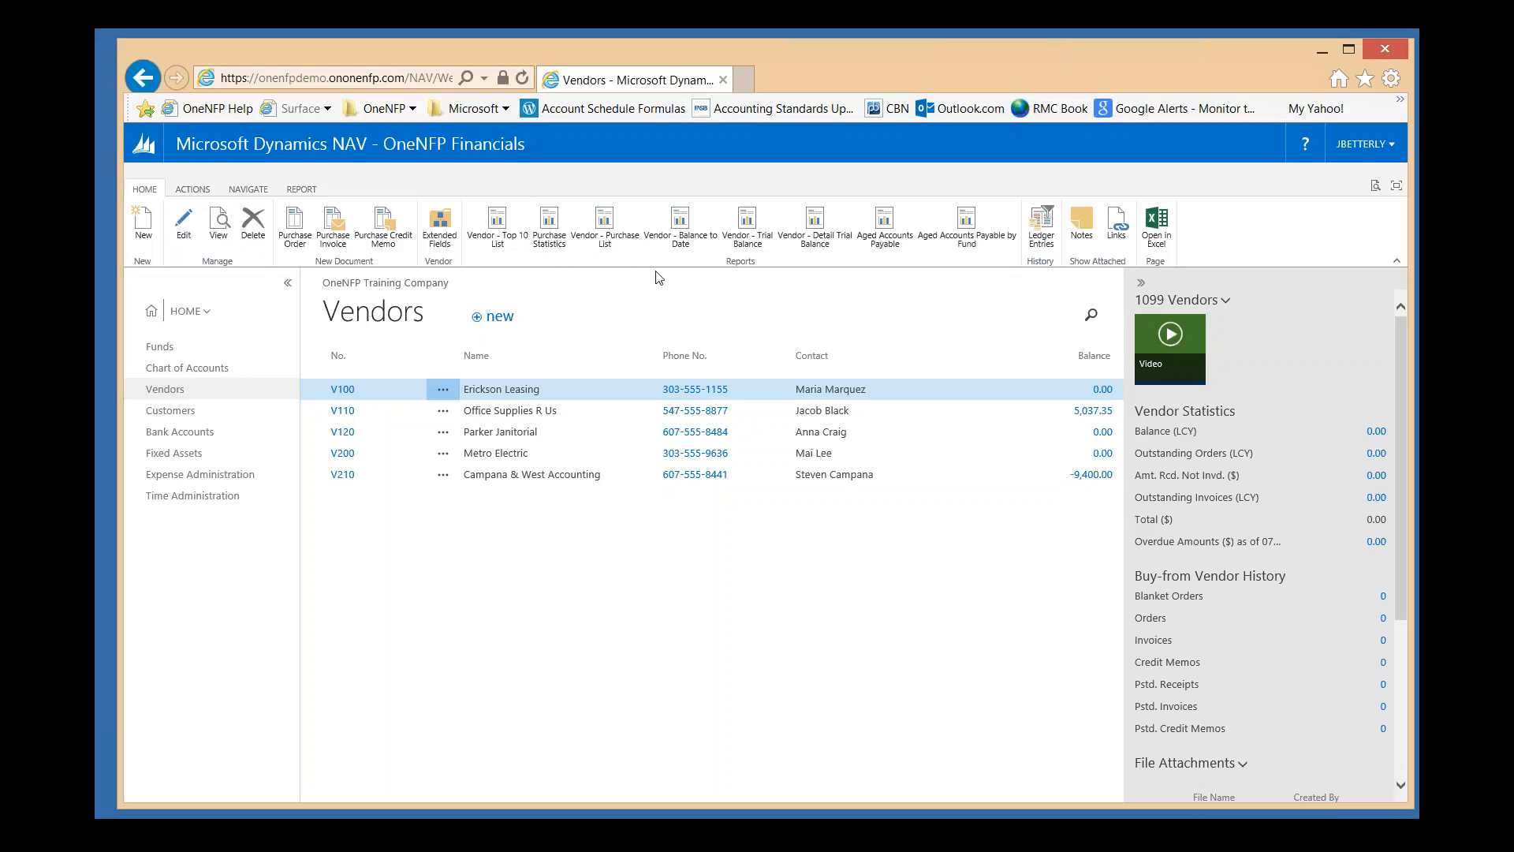
left_click(251, 192)
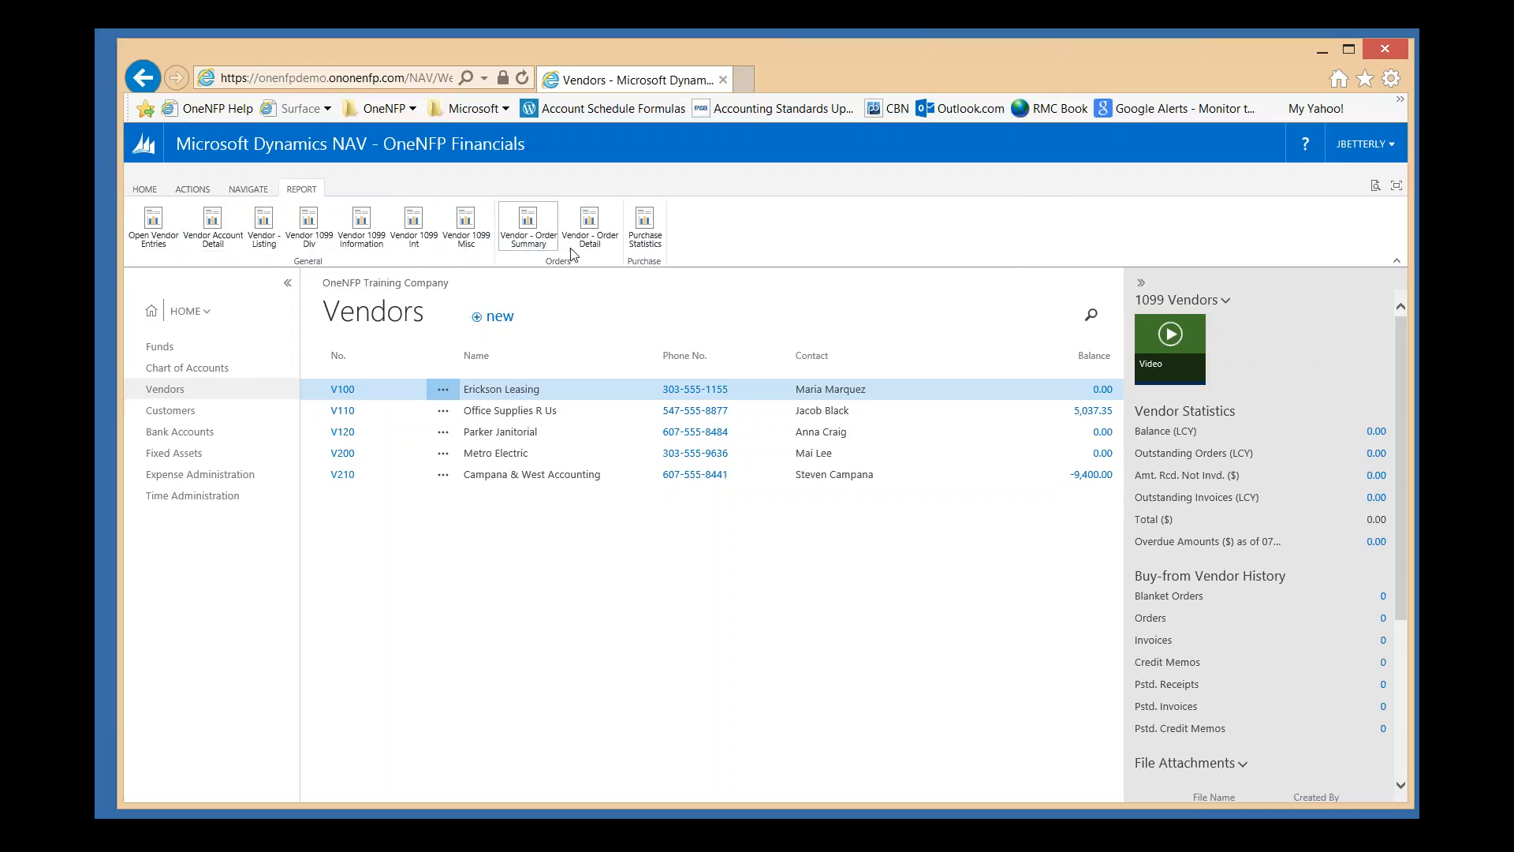
left_click(157, 193)
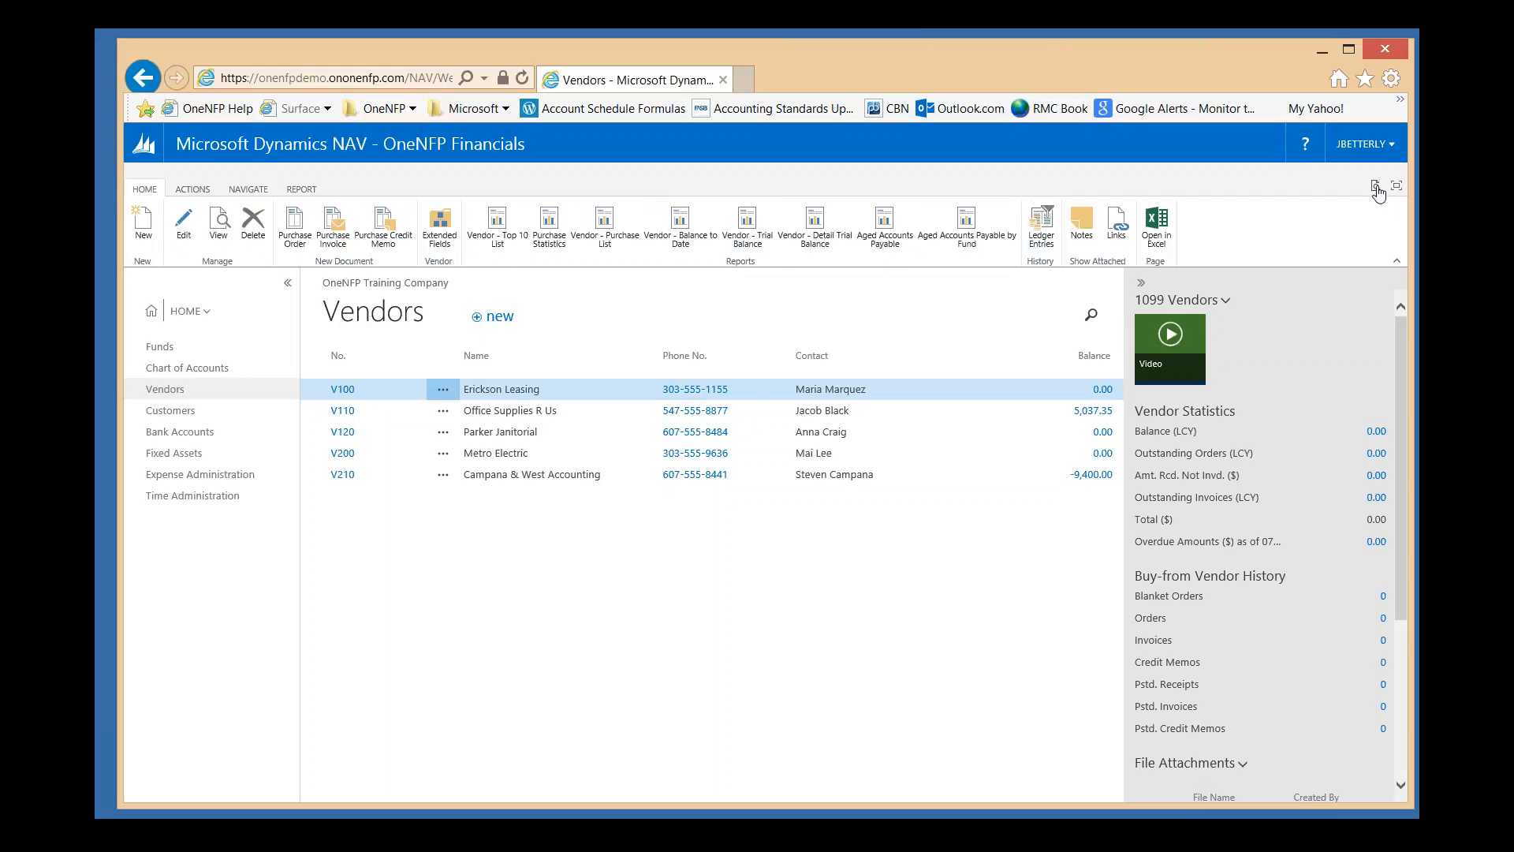
key("ctrl+F3")
type("vendor list")
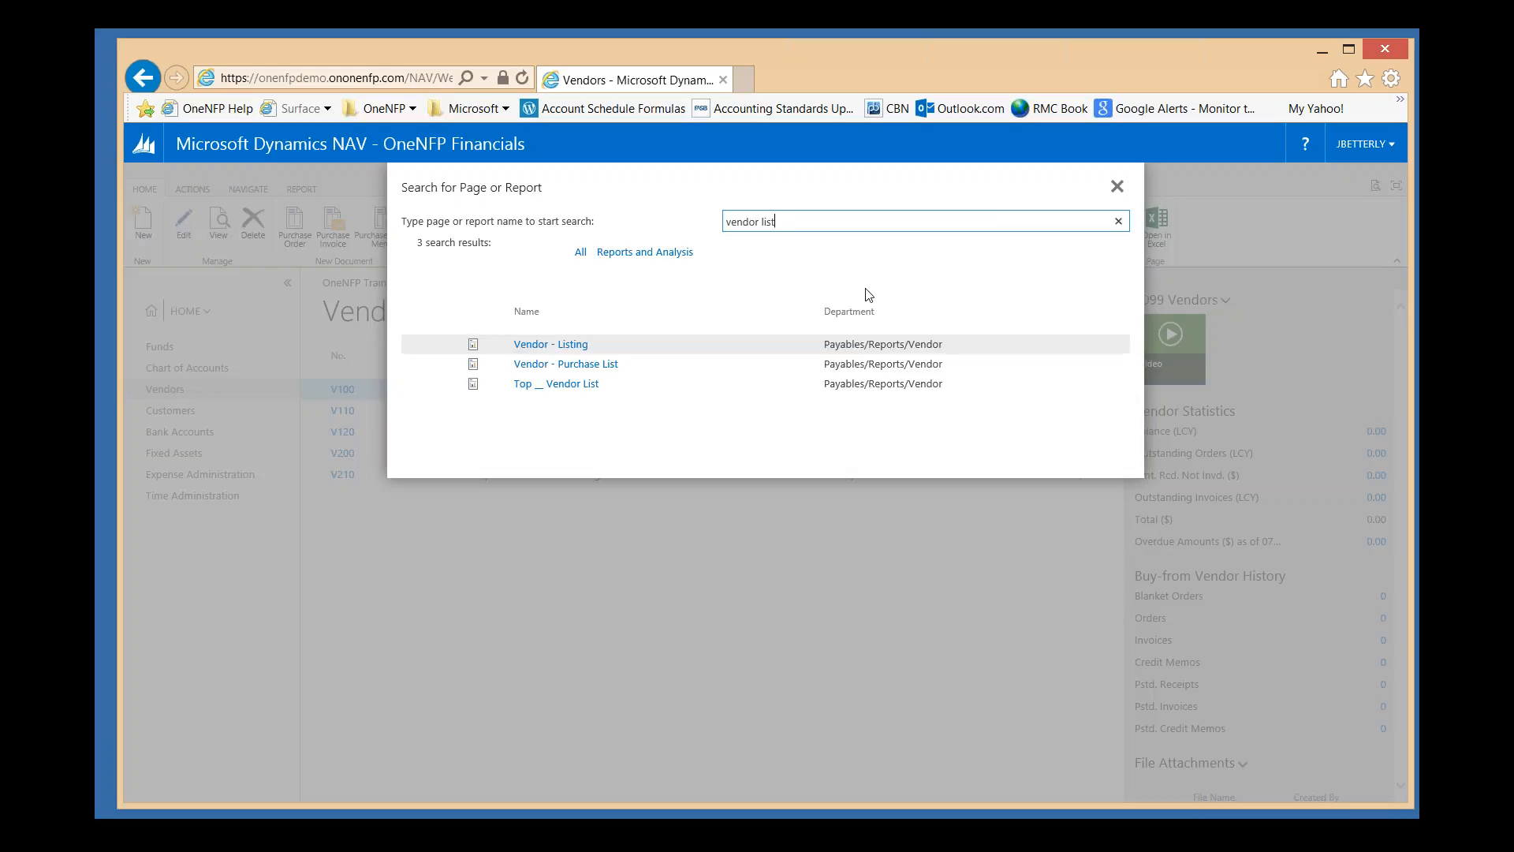
left_click(551, 348)
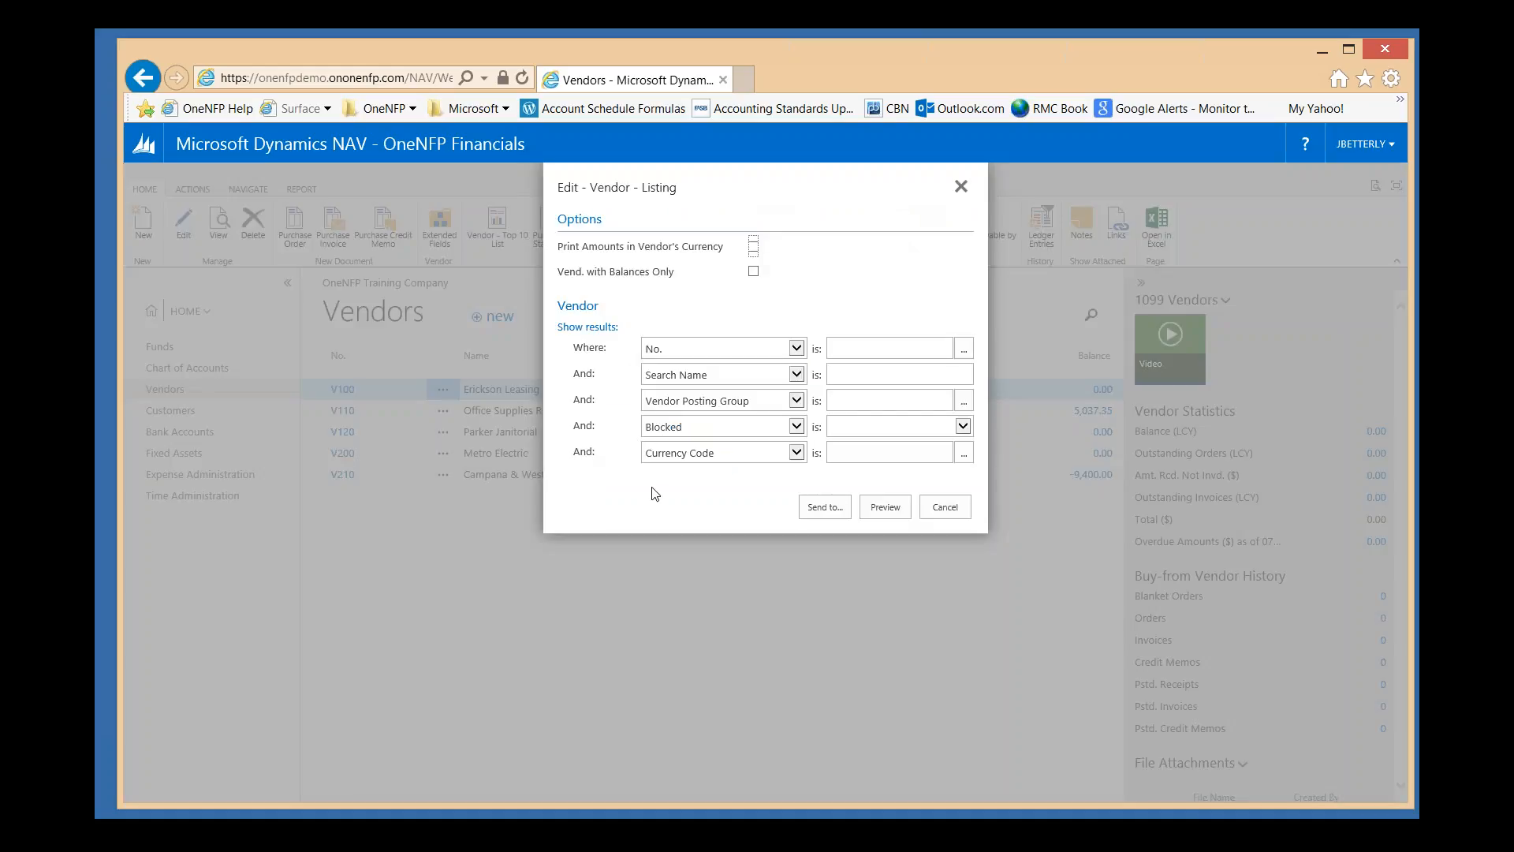
left_click(939, 506)
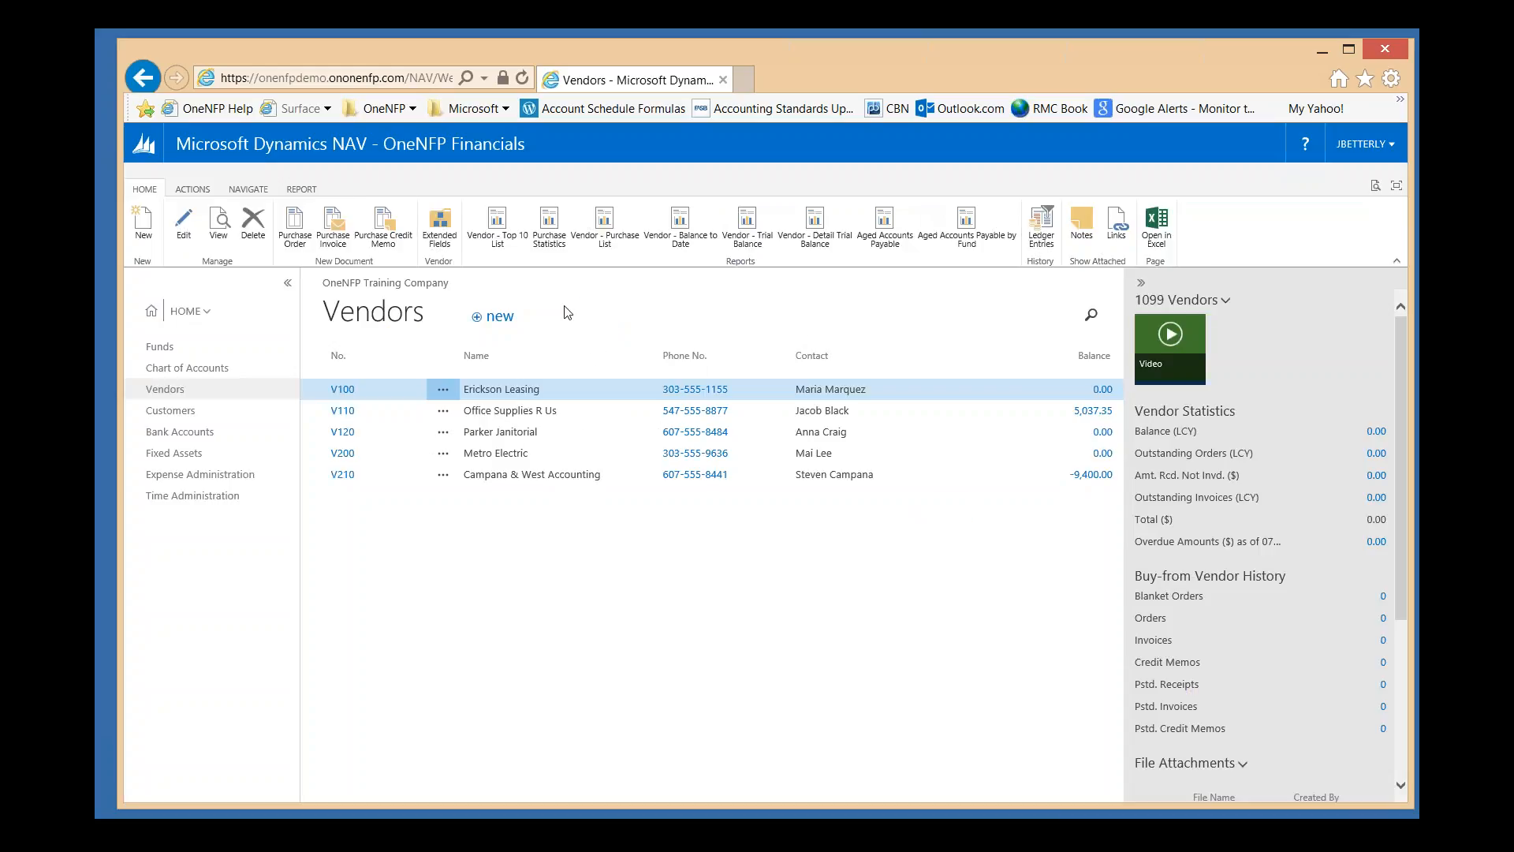
- Open the Vendor - Purchase List report and set its start date to 1/1/2015 and end date to 12/31/2015
left_click(605, 225)
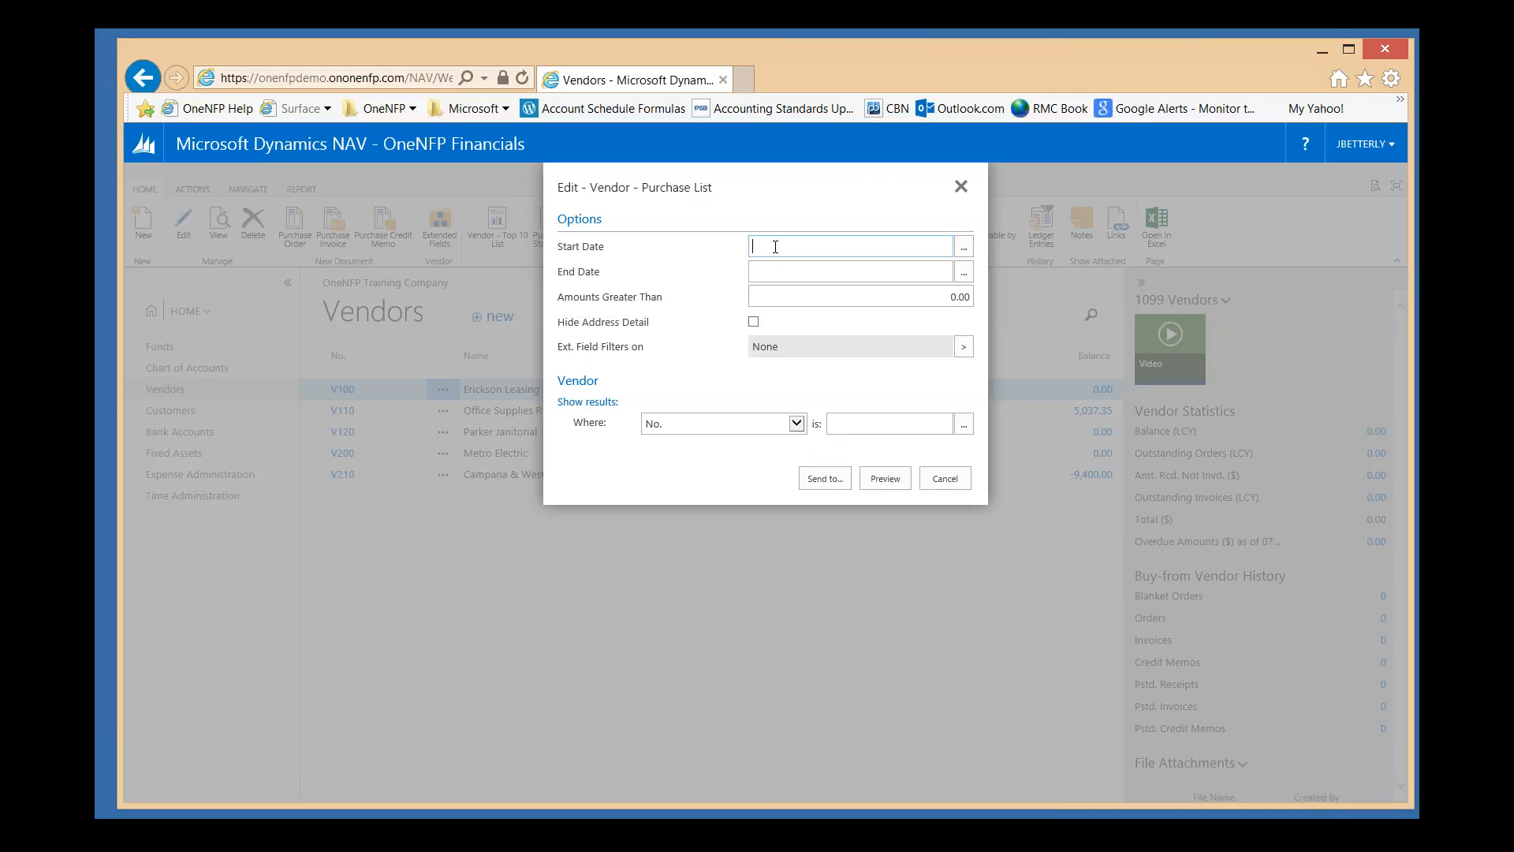
type("010115")
key("Tab")
type("123115")
key("Tab")
- Add an extended field filter to the report with category BUSINESS, field MWBE and filter value W
left_click(963, 347)
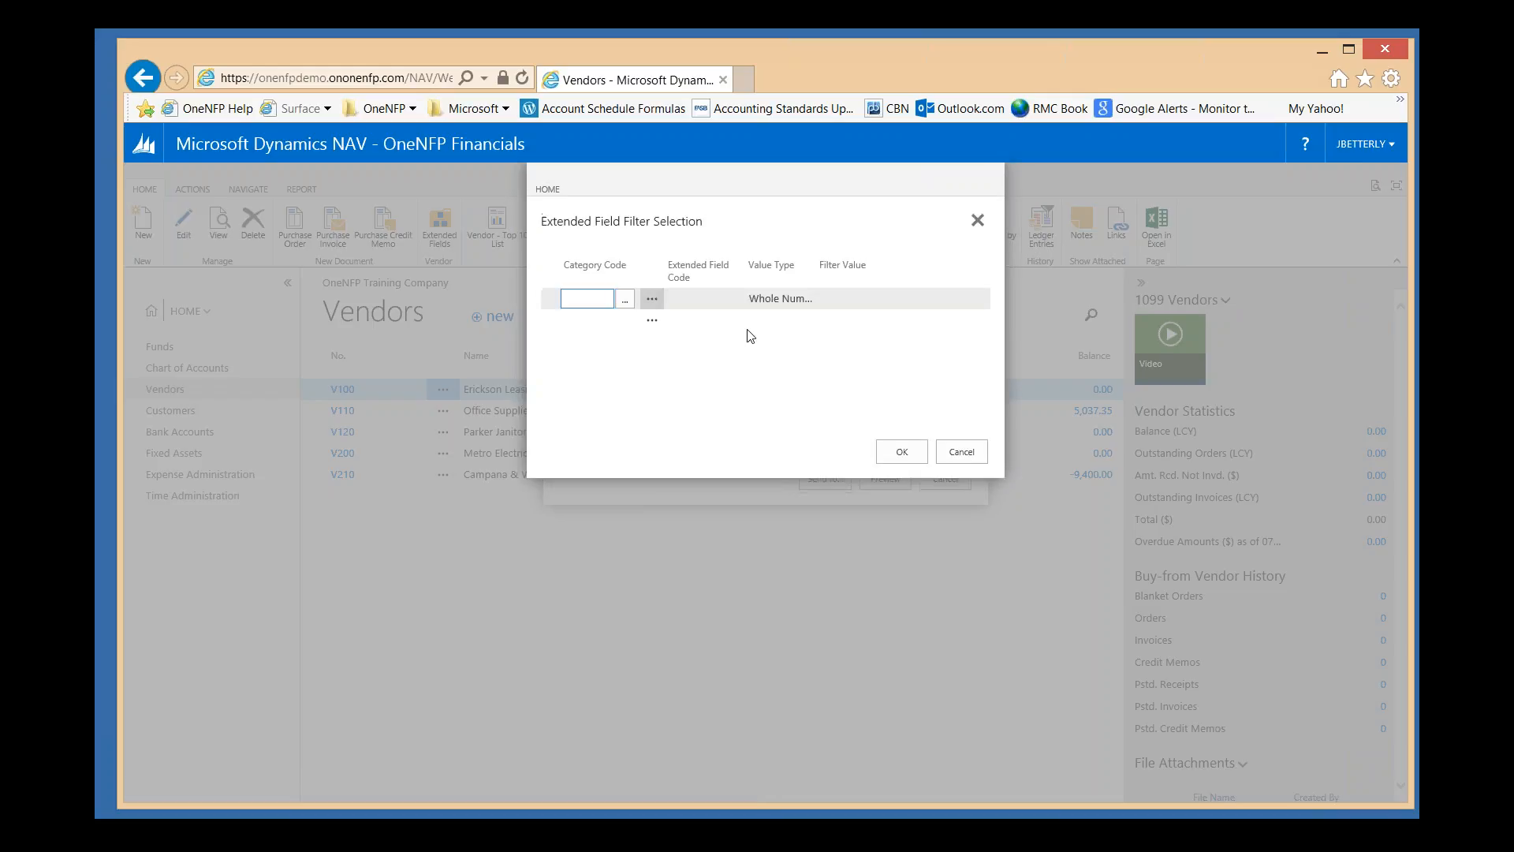
left_click(627, 306)
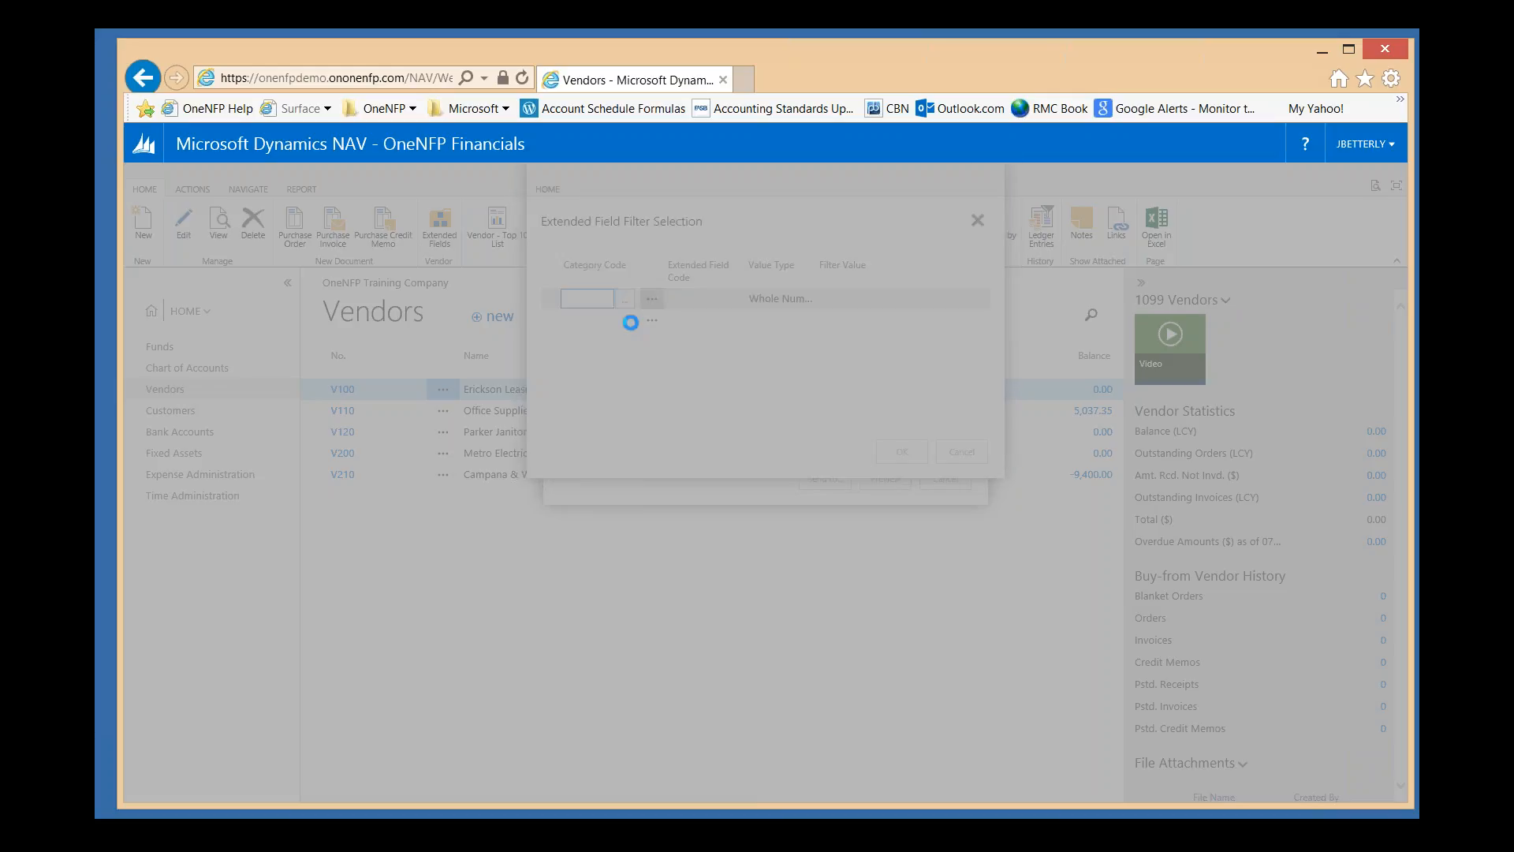
left_click(670, 429)
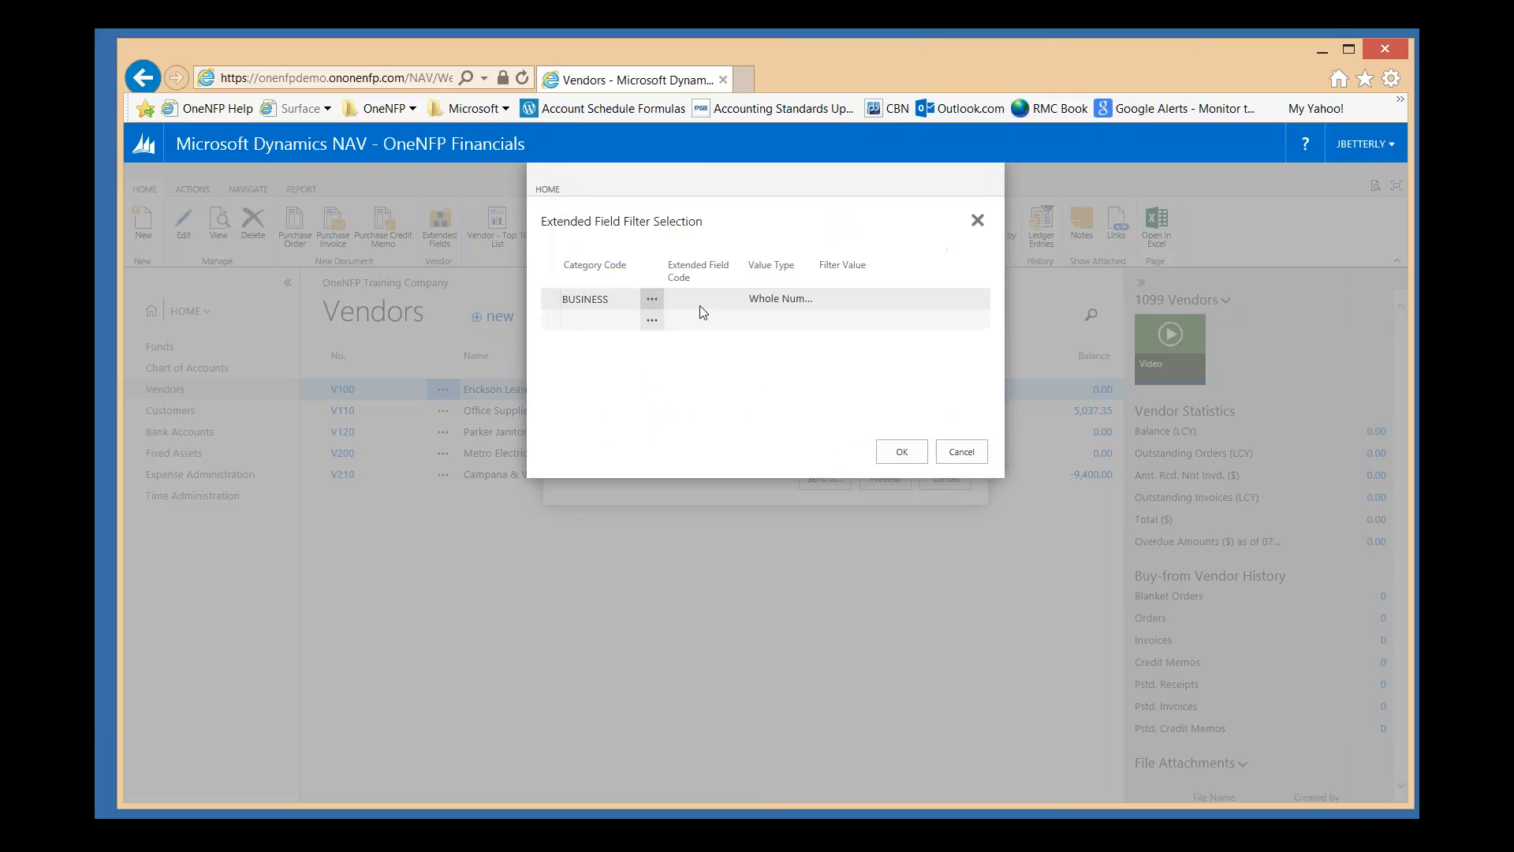
left_click(732, 304)
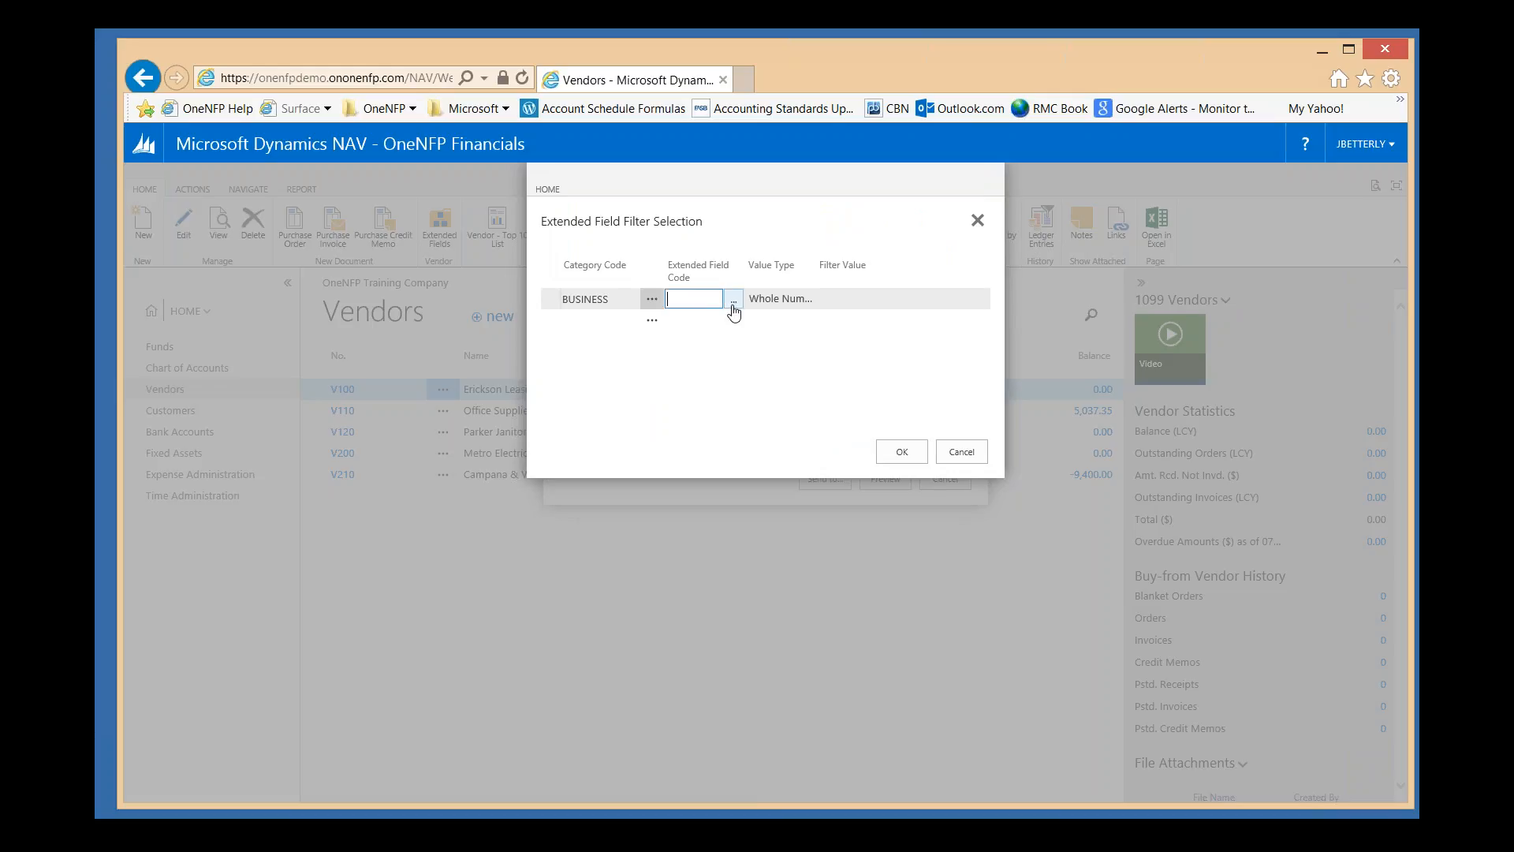
left_click(734, 306)
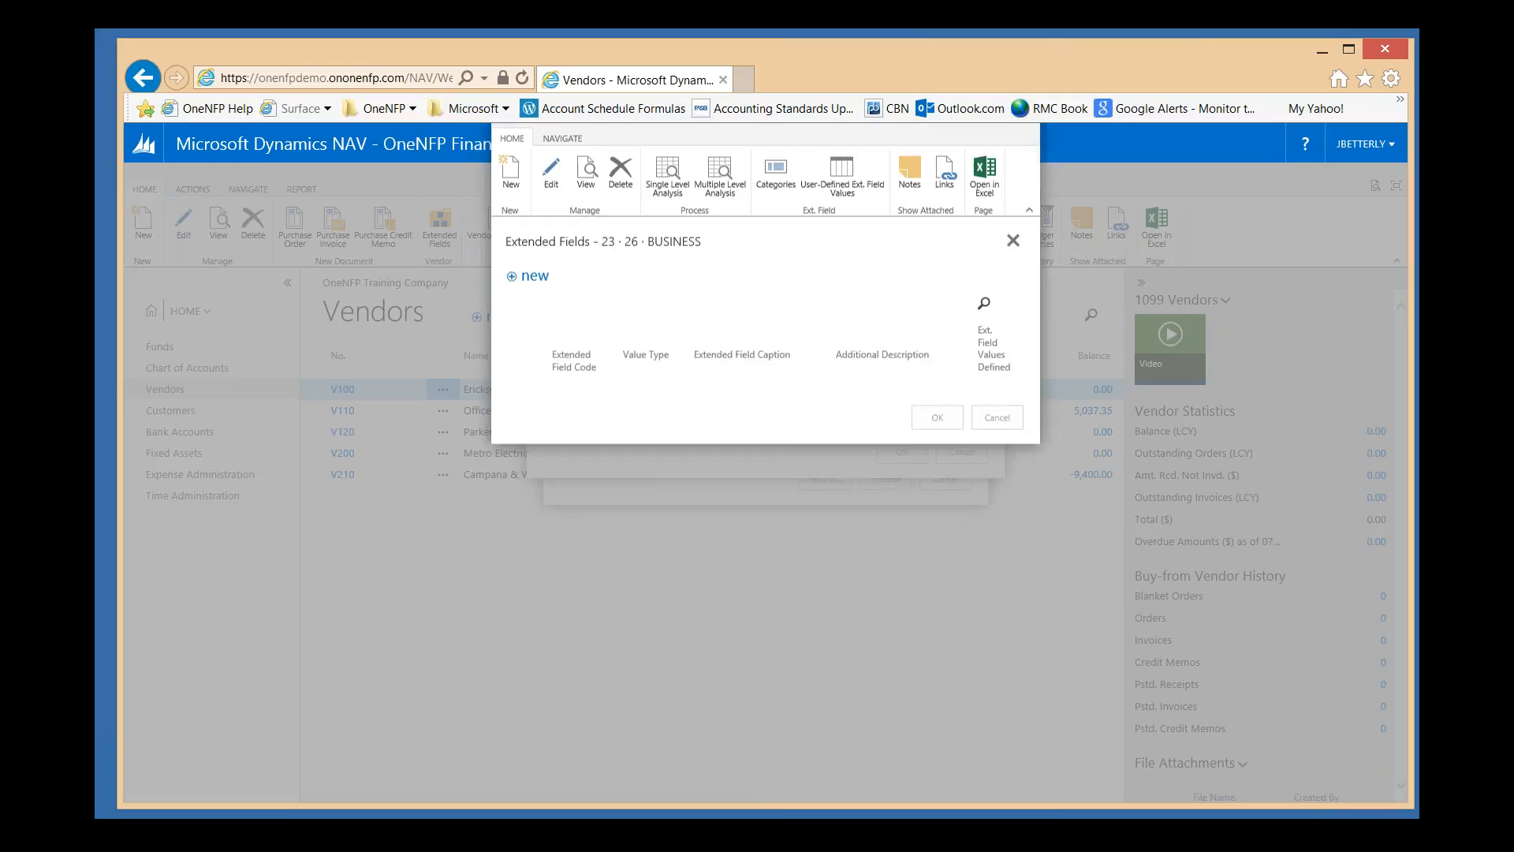
left_click(565, 440)
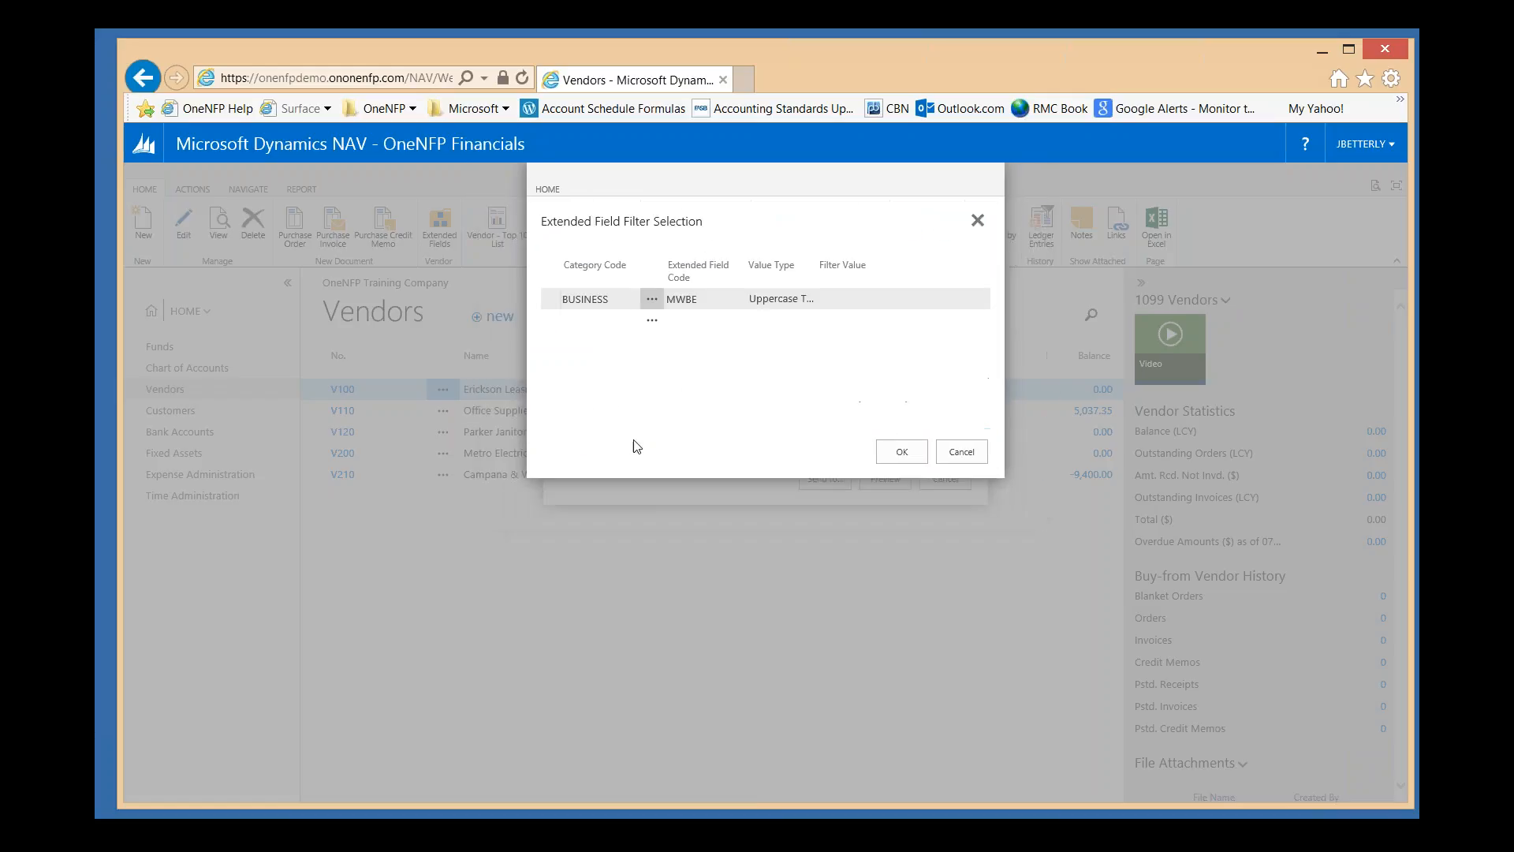
left_click(873, 304)
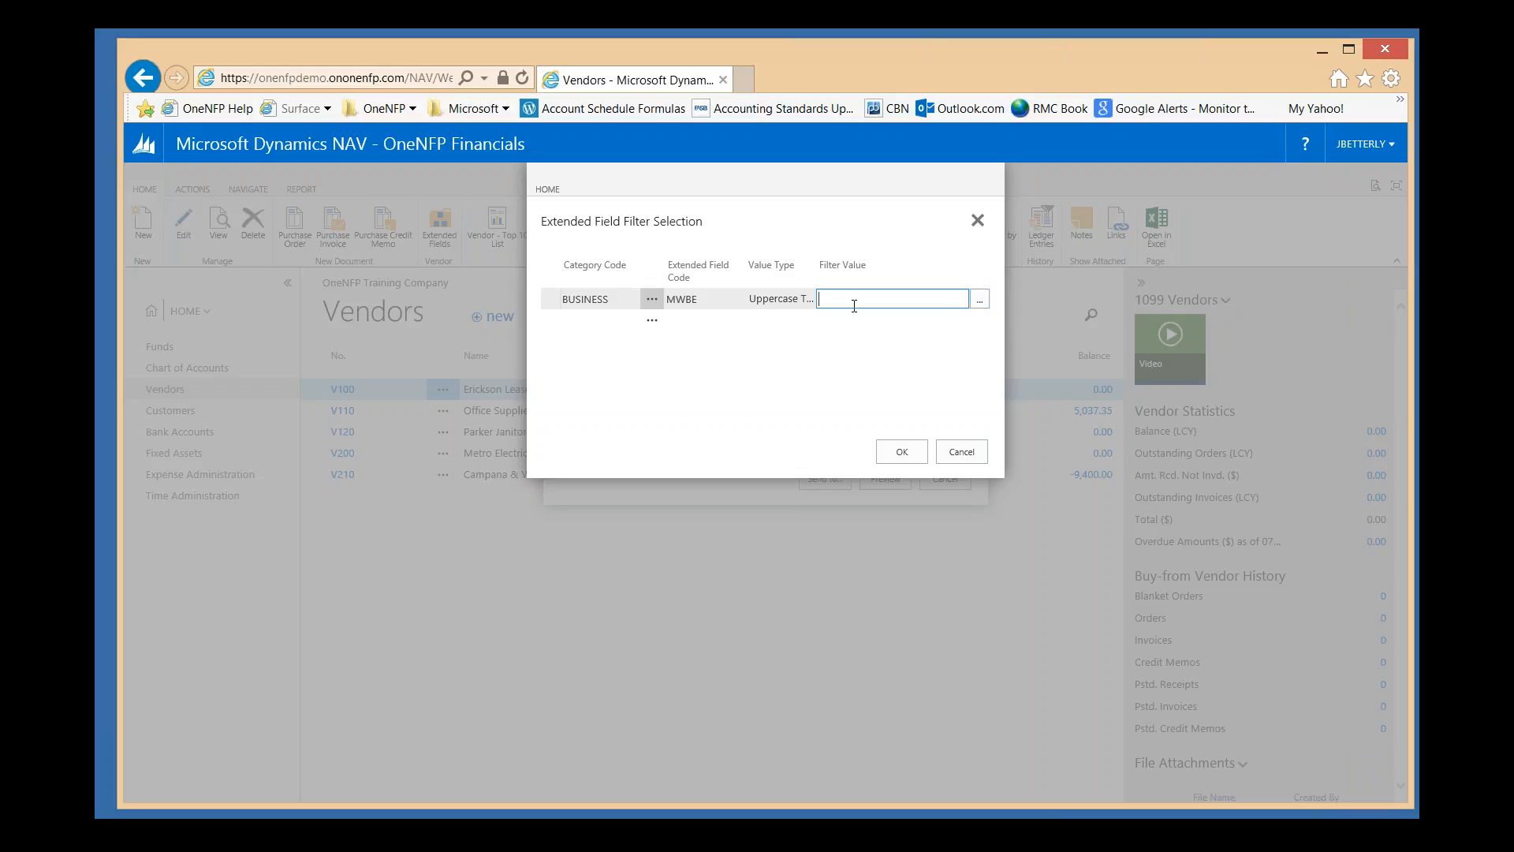
type("W")
left_click(902, 463)
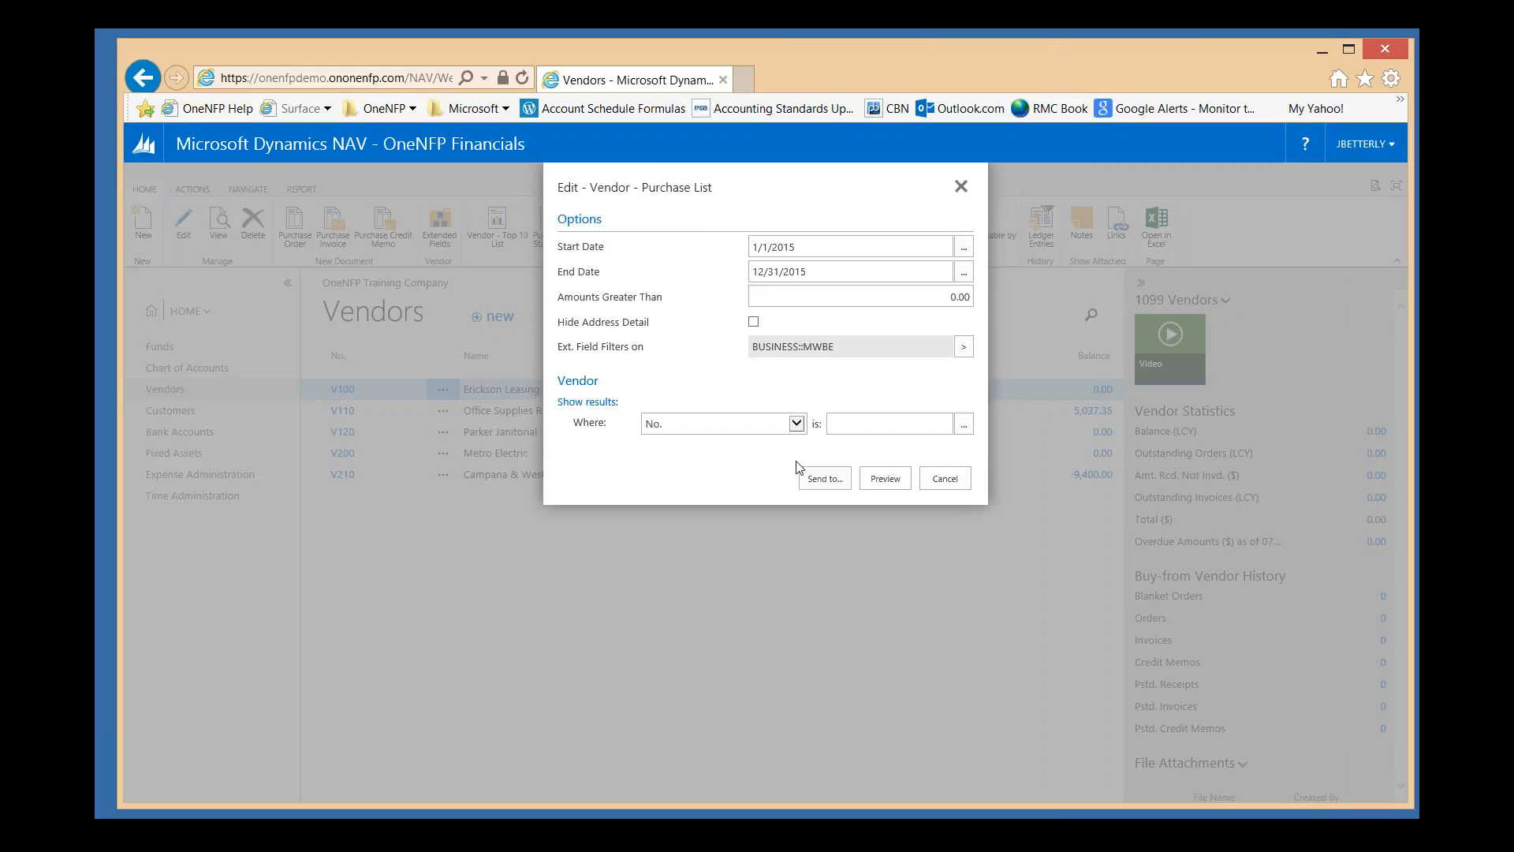
- Export the Vendor - Purchase List report as a PDF document, open it for viewing, and minimize it
left_click(825, 481)
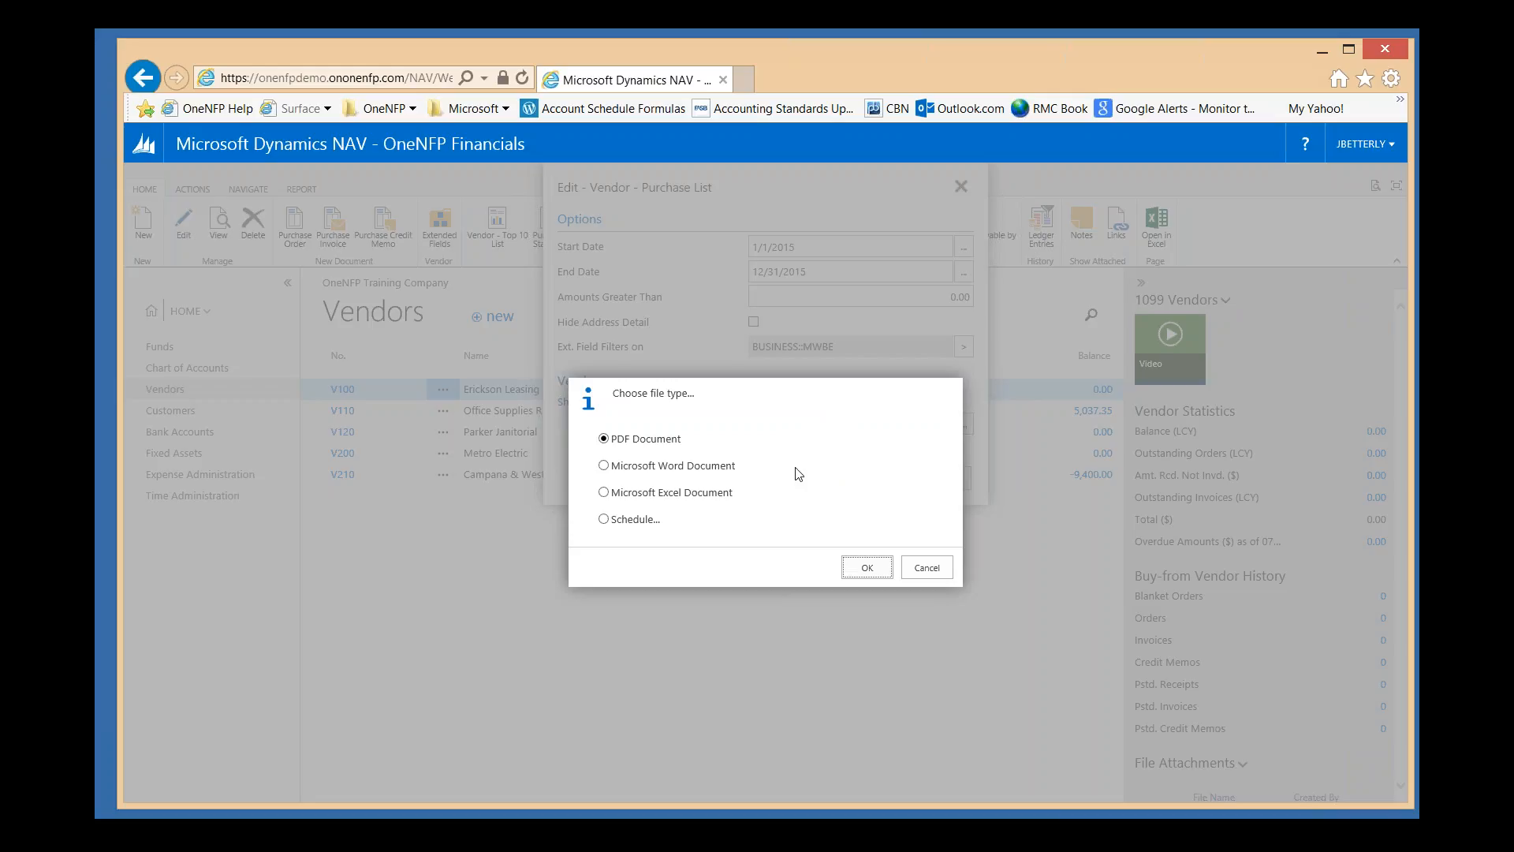
key("Return")
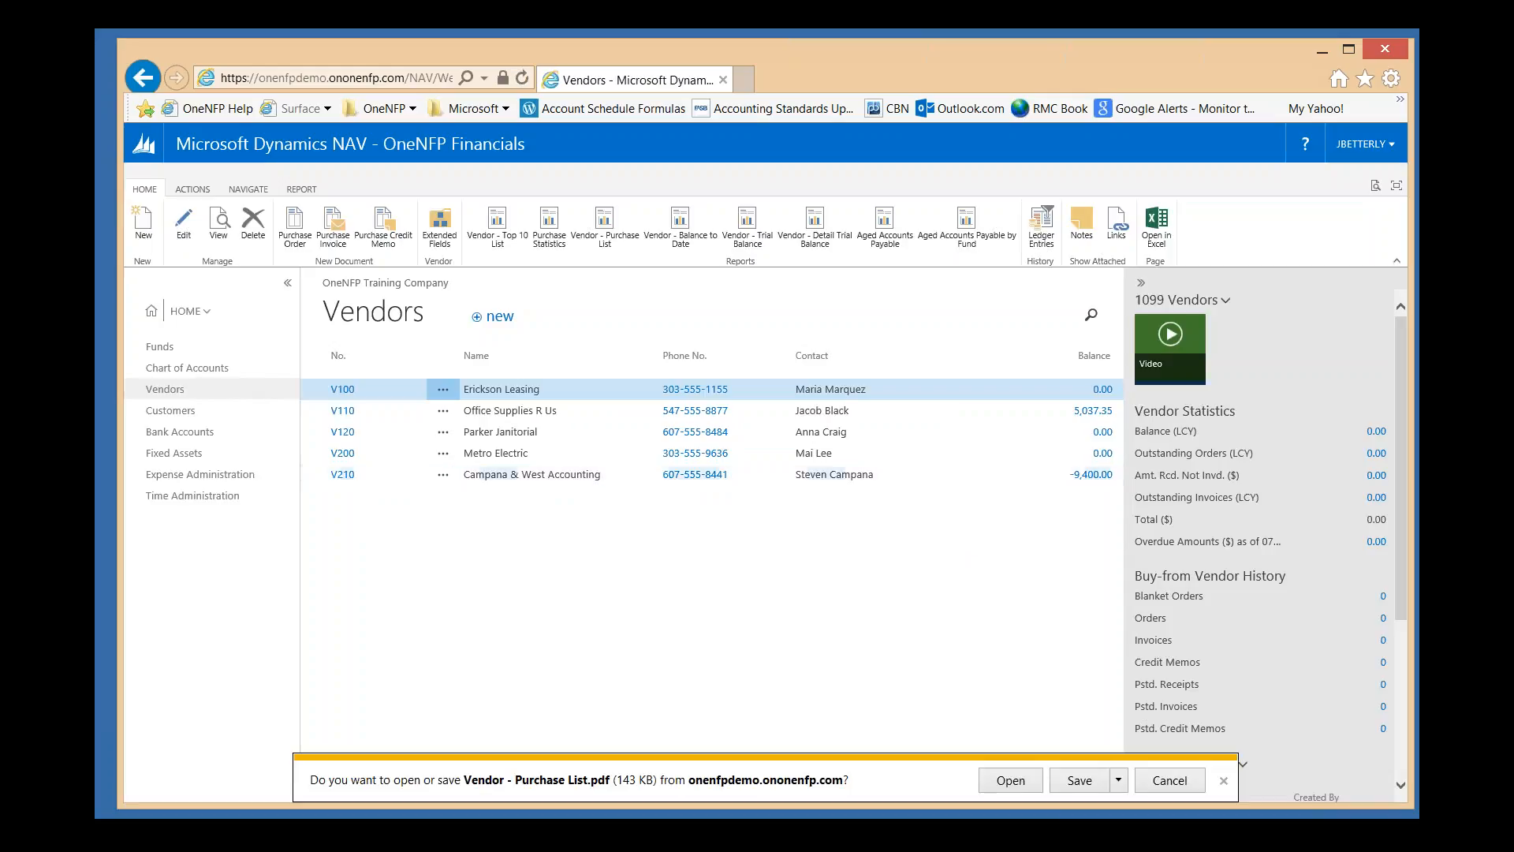
left_click(1014, 780)
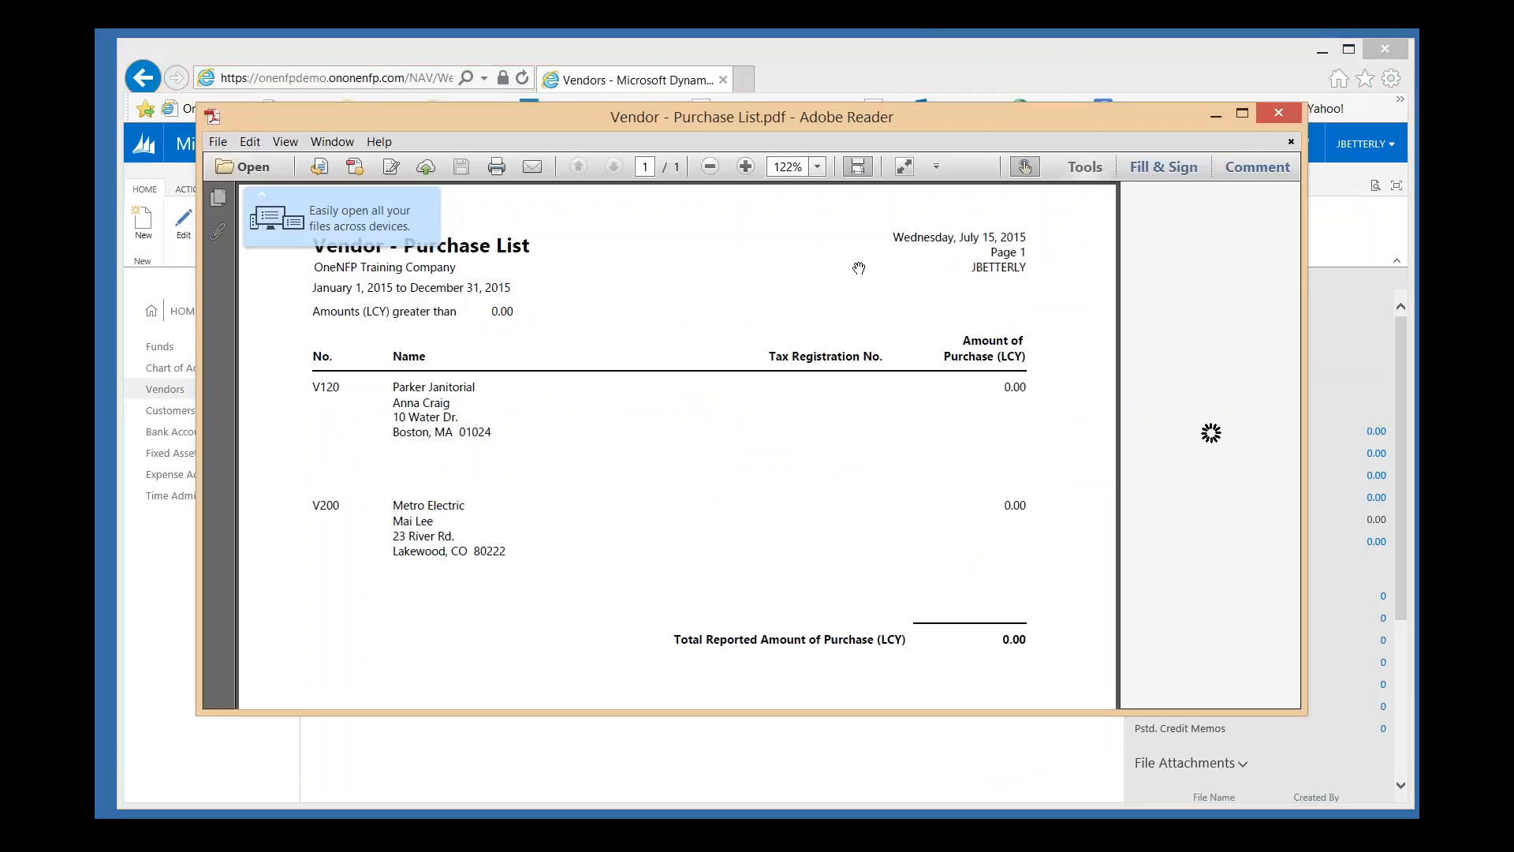
left_click(1216, 117)
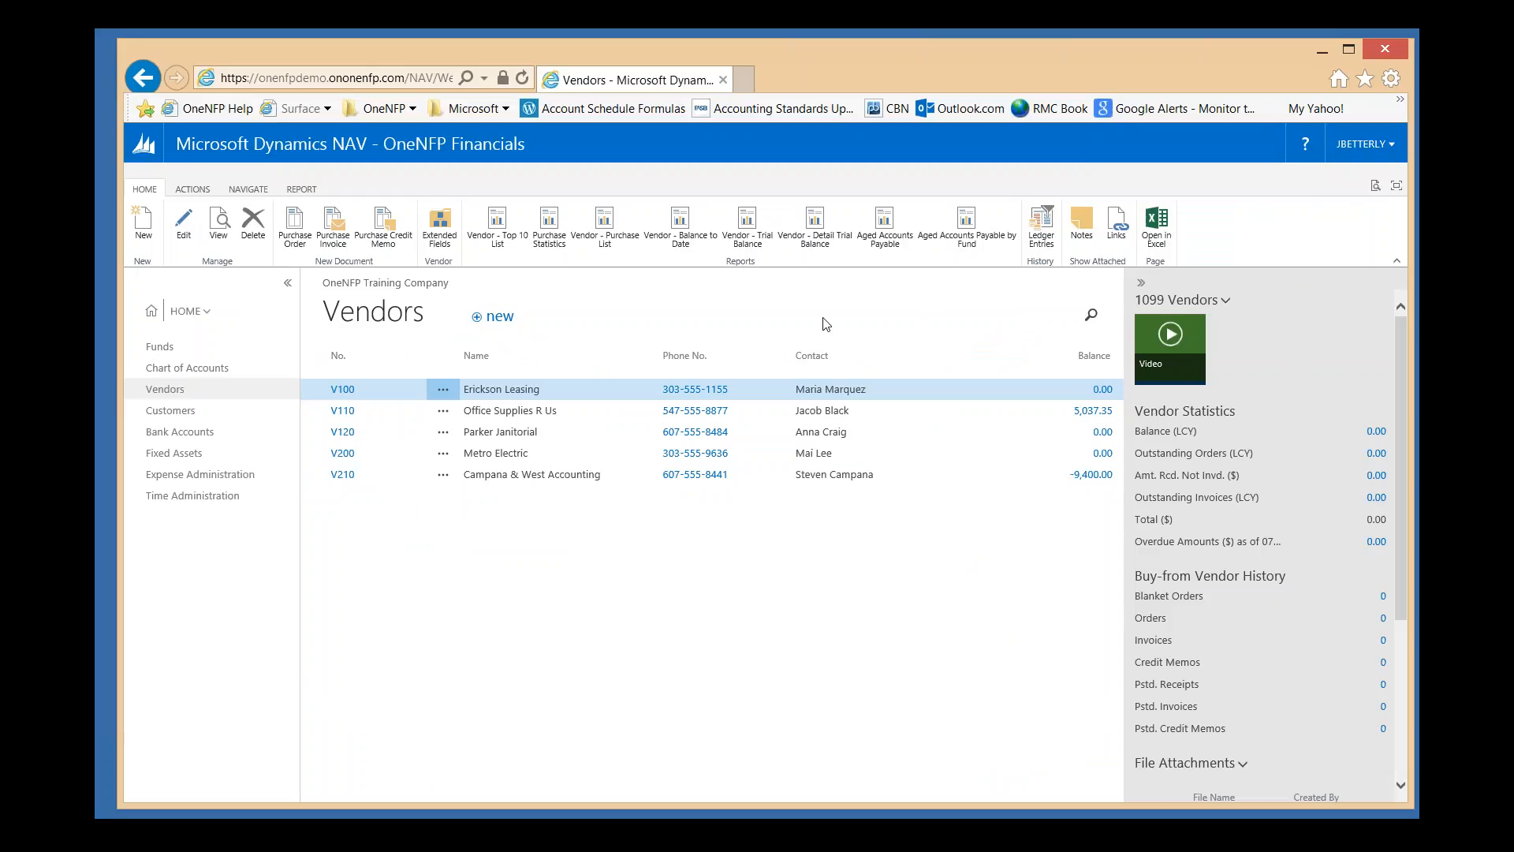
- Switch to Excel, start the Jet Table Builder, and add the Fund table to the report
left_click(653, 791)
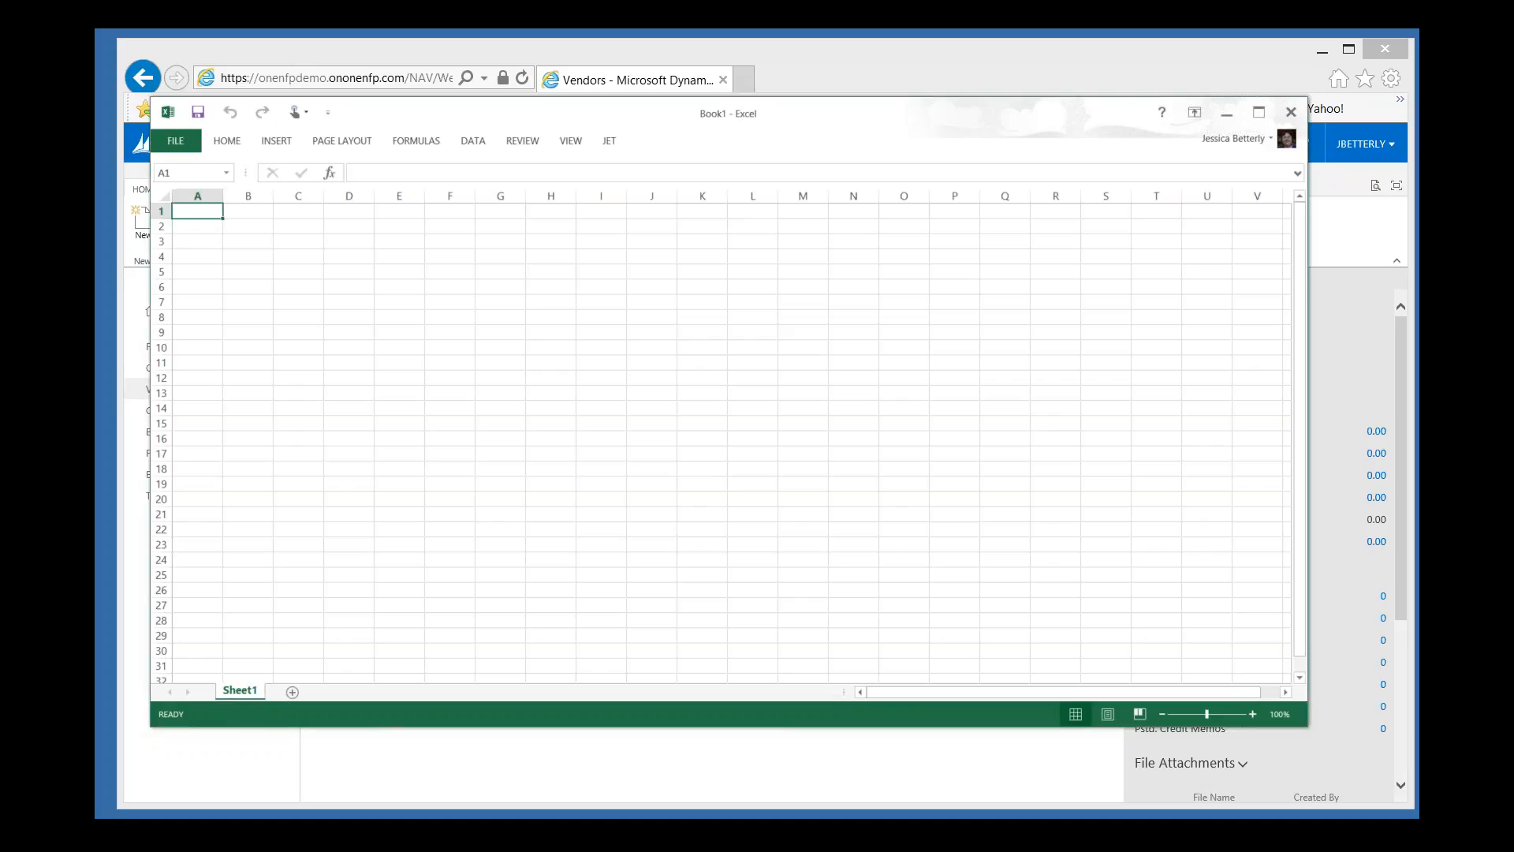
left_click(616, 145)
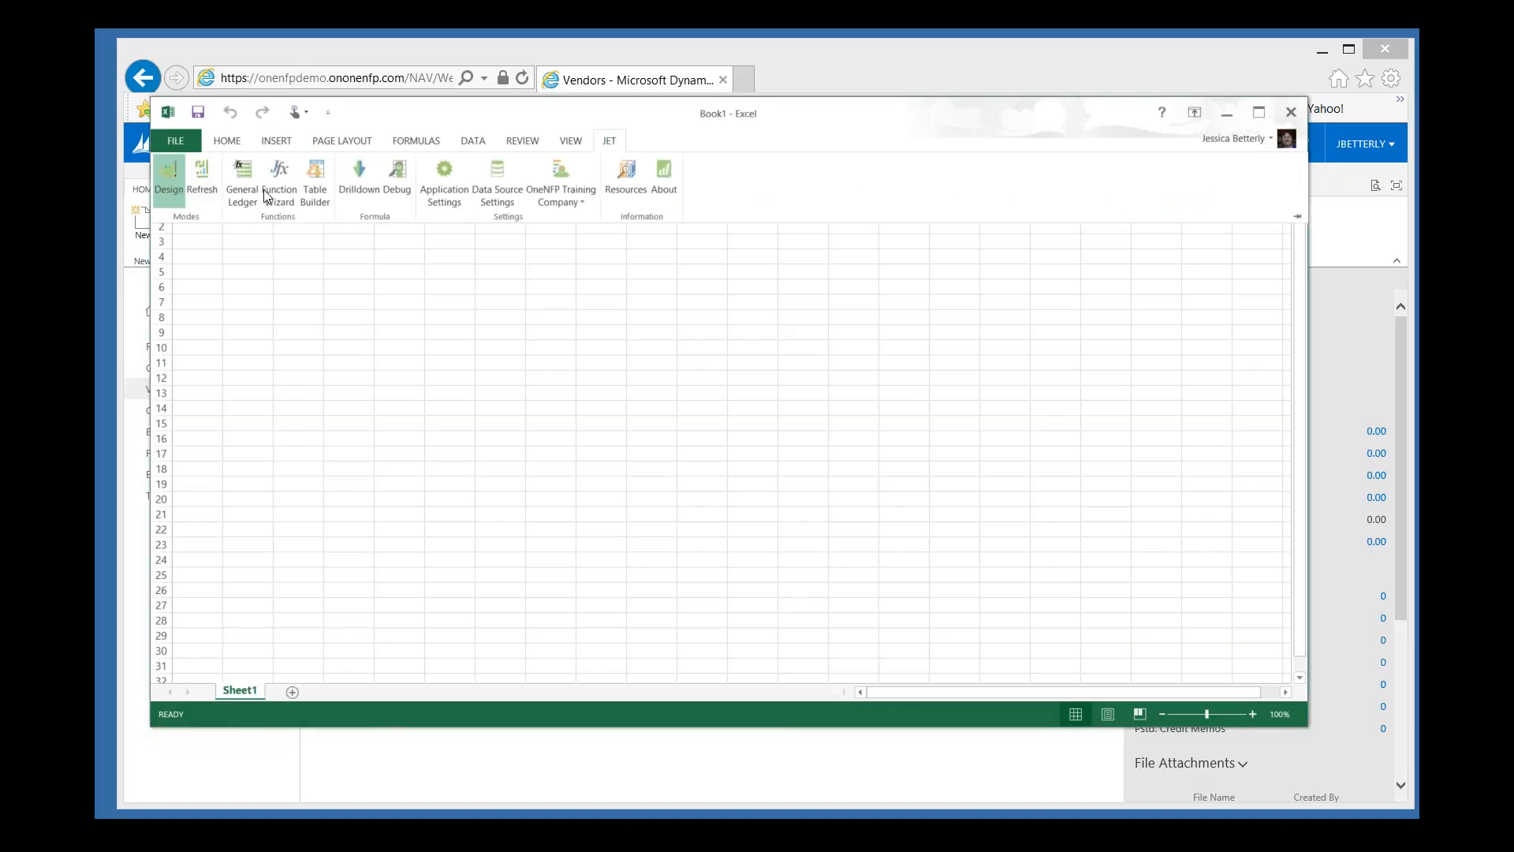
left_click(315, 176)
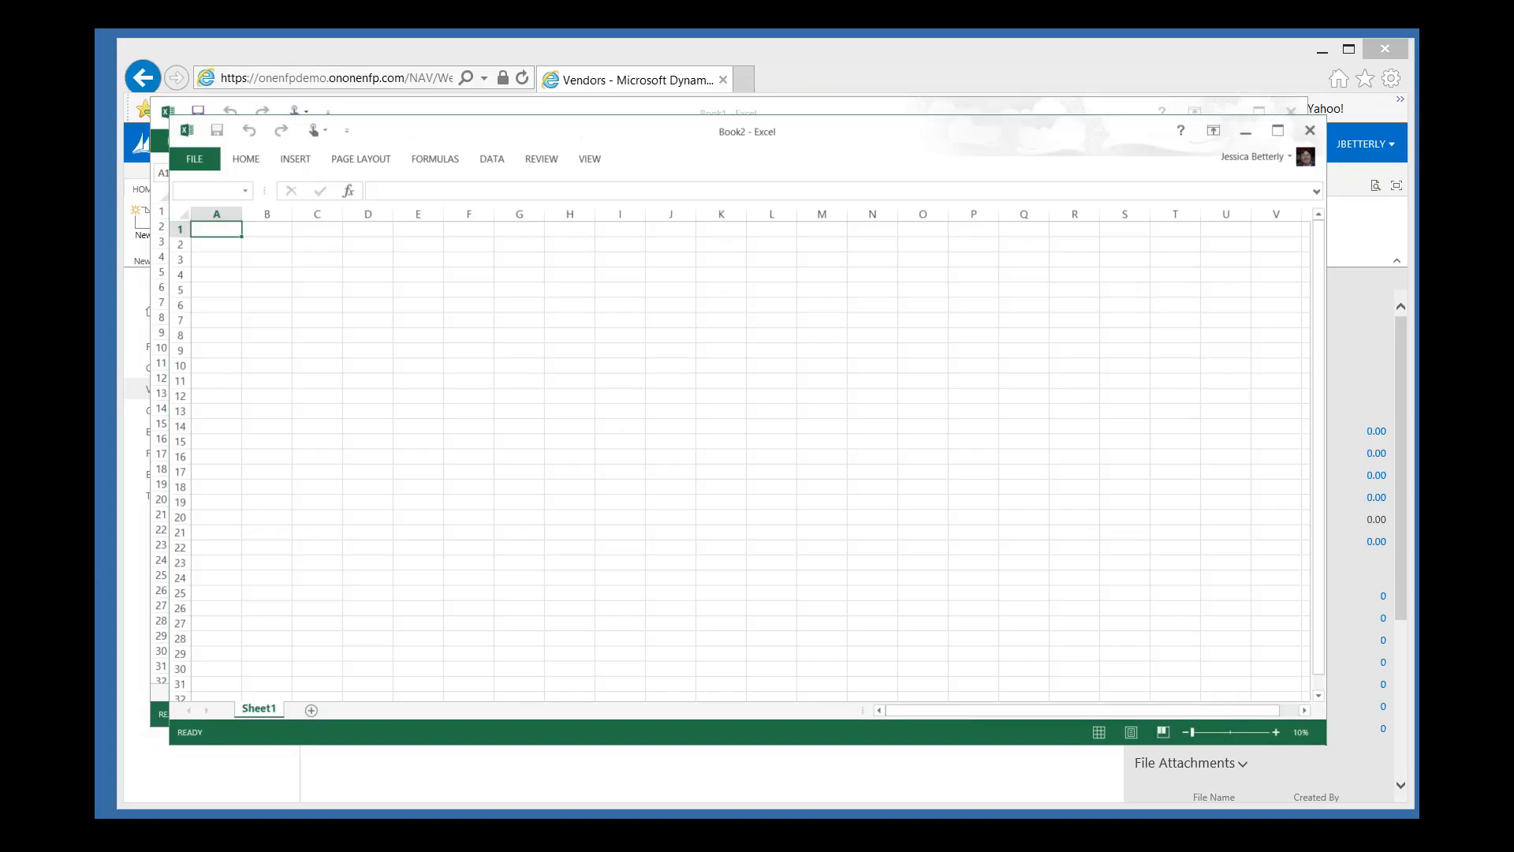
left_click(472, 408)
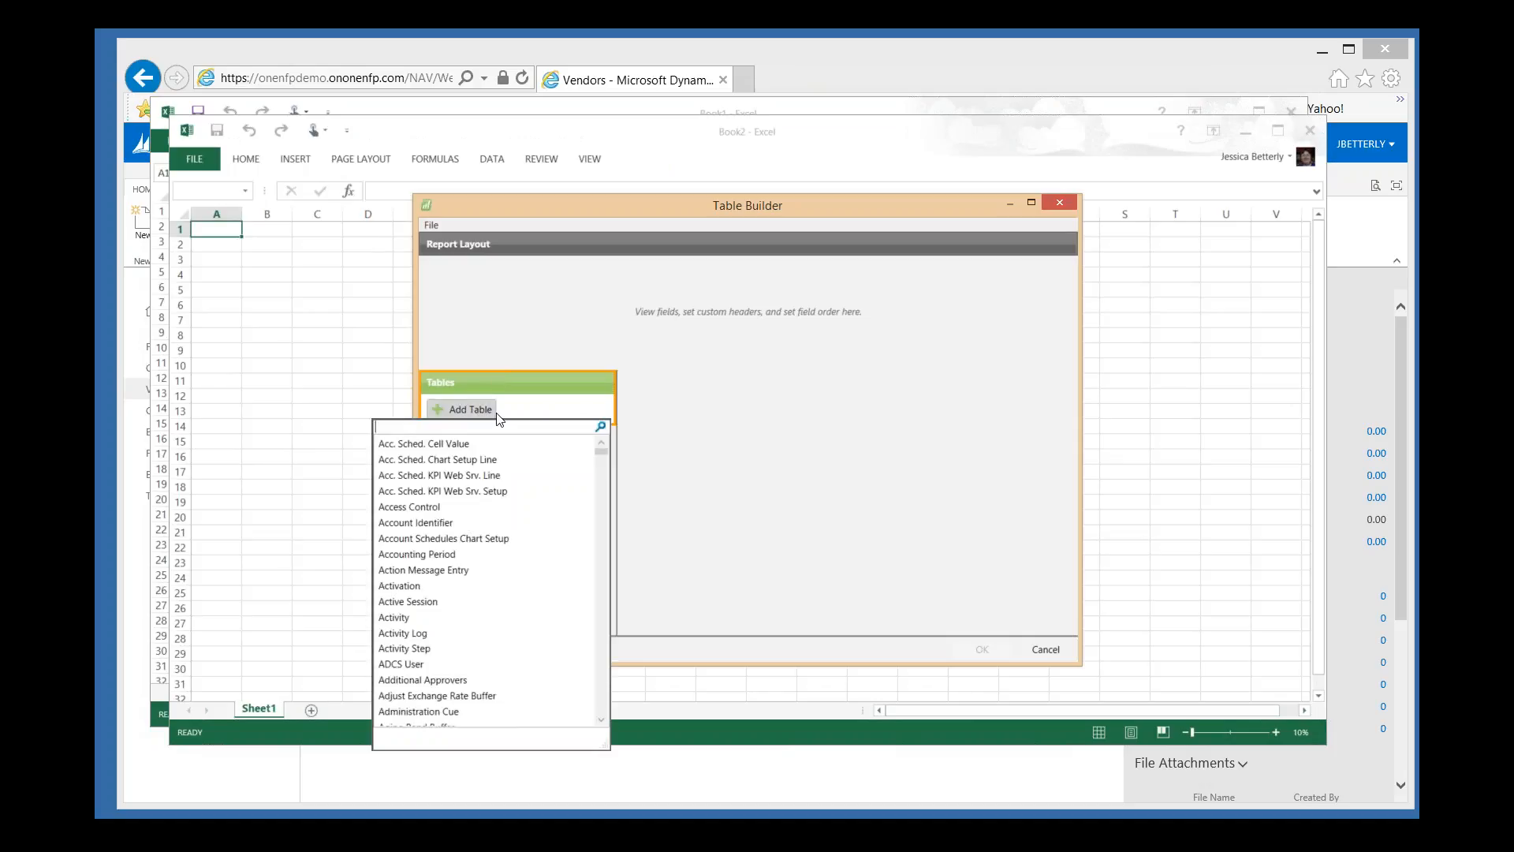
type("fund")
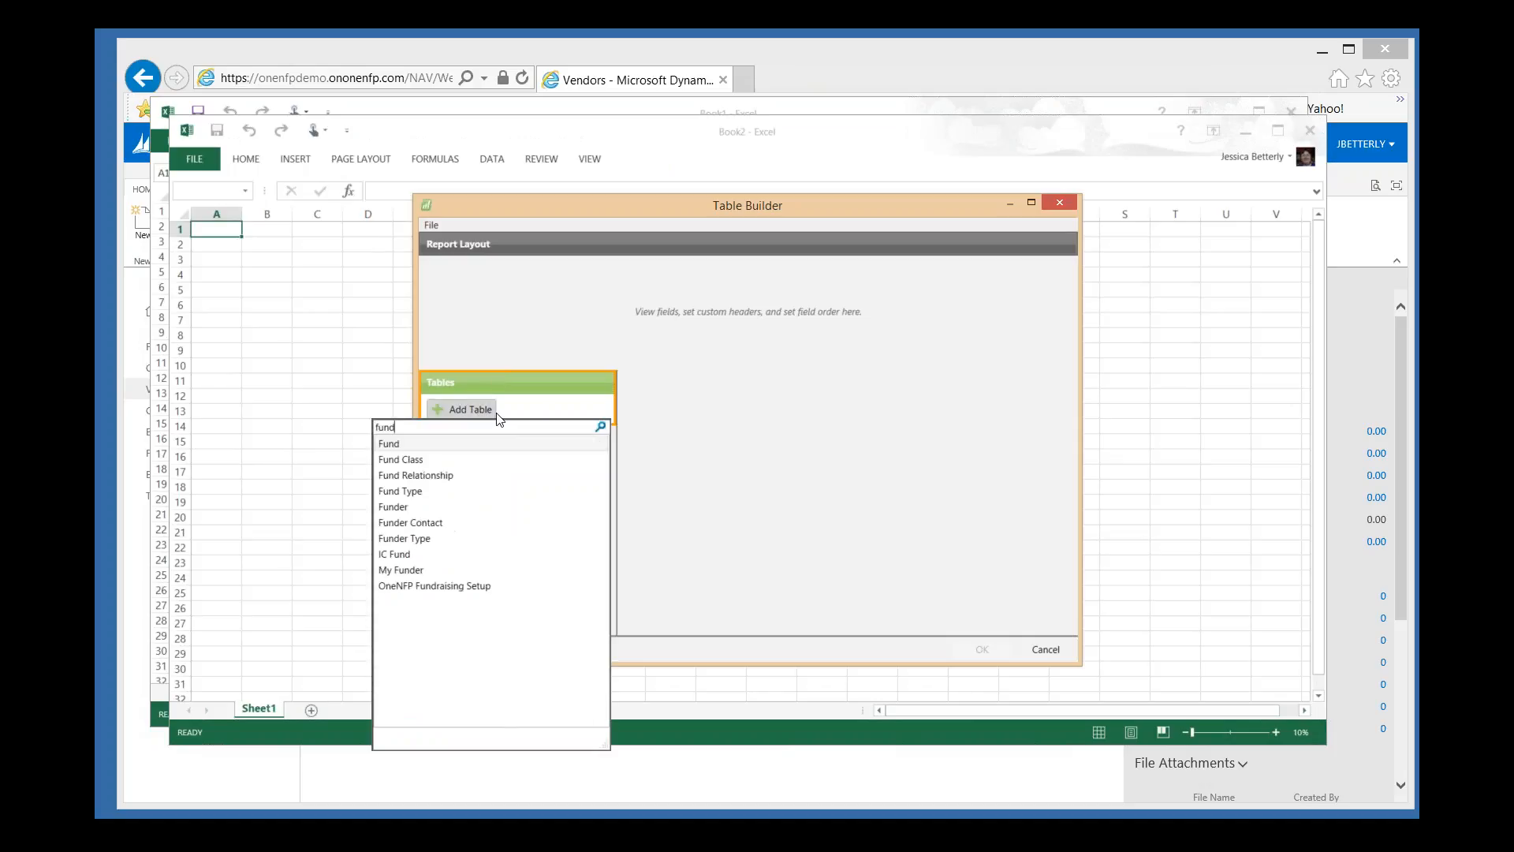
left_click(388, 445)
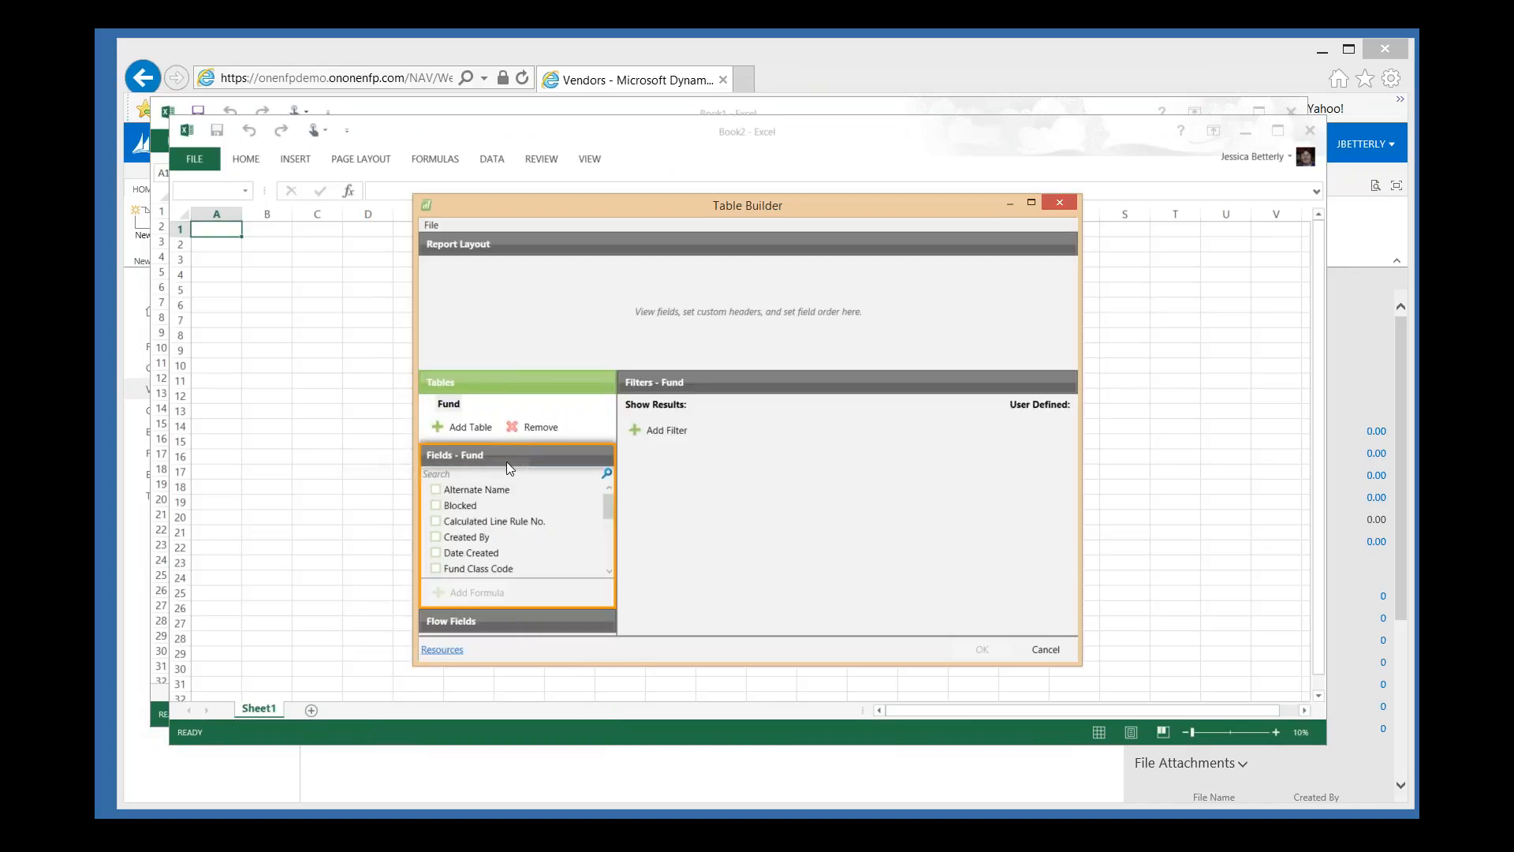
- Include the Fund table's No. and Name fields in the report layout
left_click(611, 572)
left_click(610, 573)
left_click(610, 573)
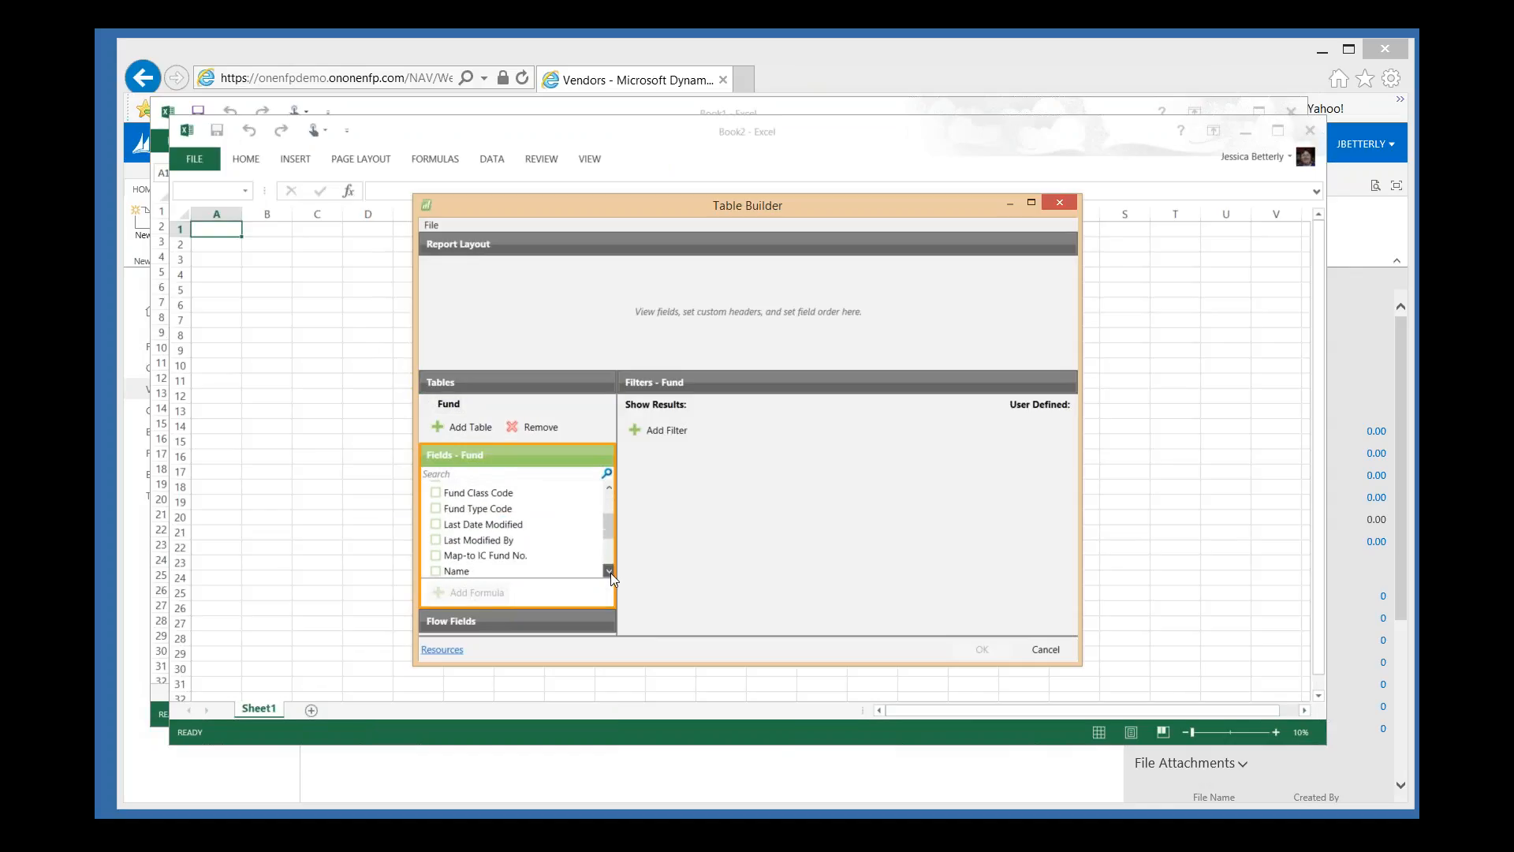
left_click(610, 572)
left_click(610, 573)
left_click(436, 549)
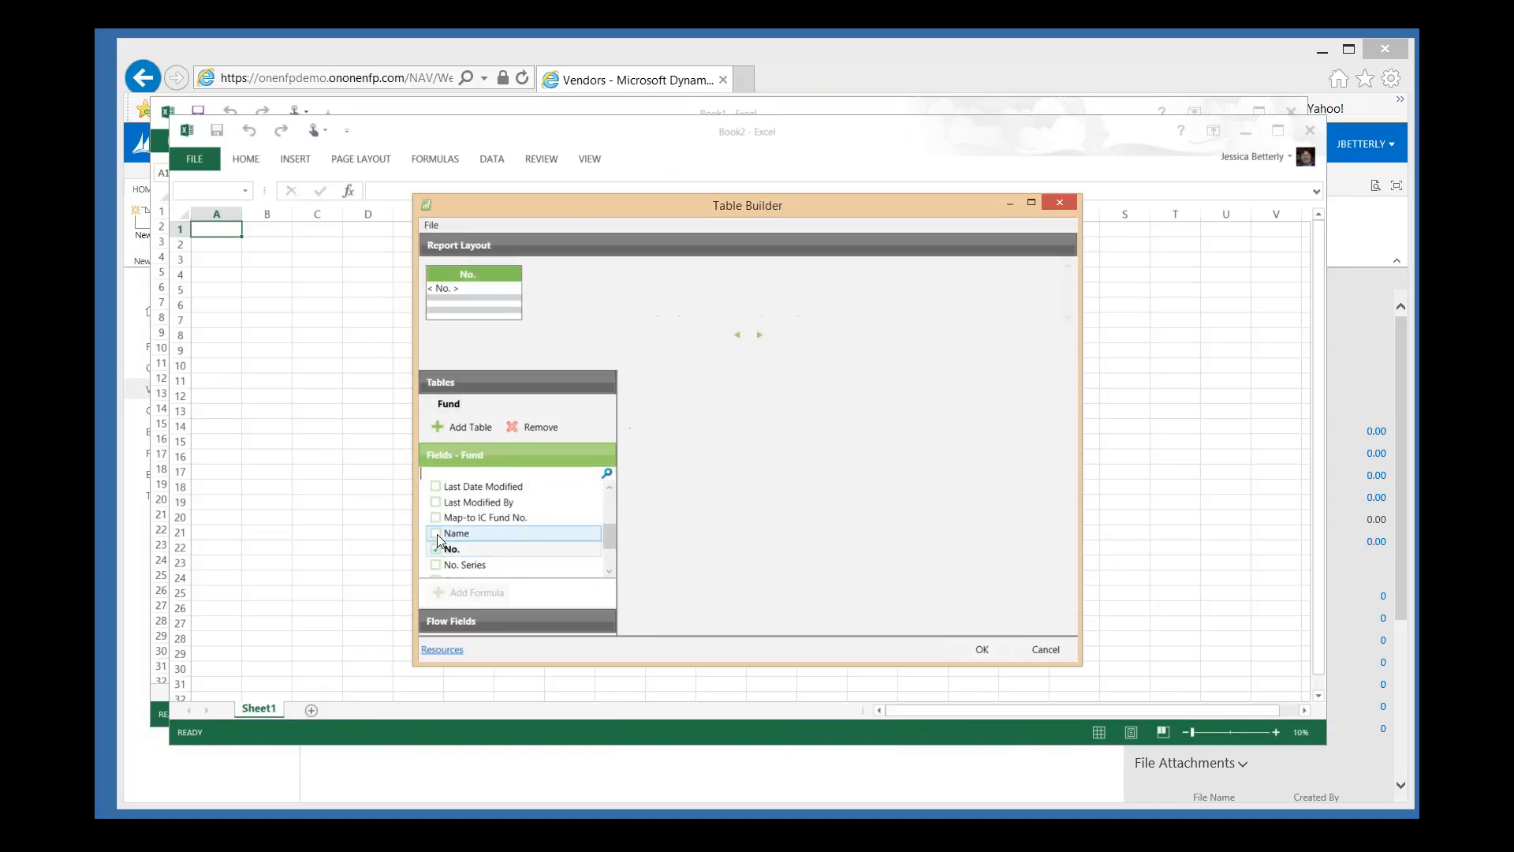
left_click(436, 533)
- Add the Fund fields Restricted From Date and Restricted To Date and the flow field Actual to the report layout
left_click(610, 574)
left_click(610, 574)
left_click(609, 574)
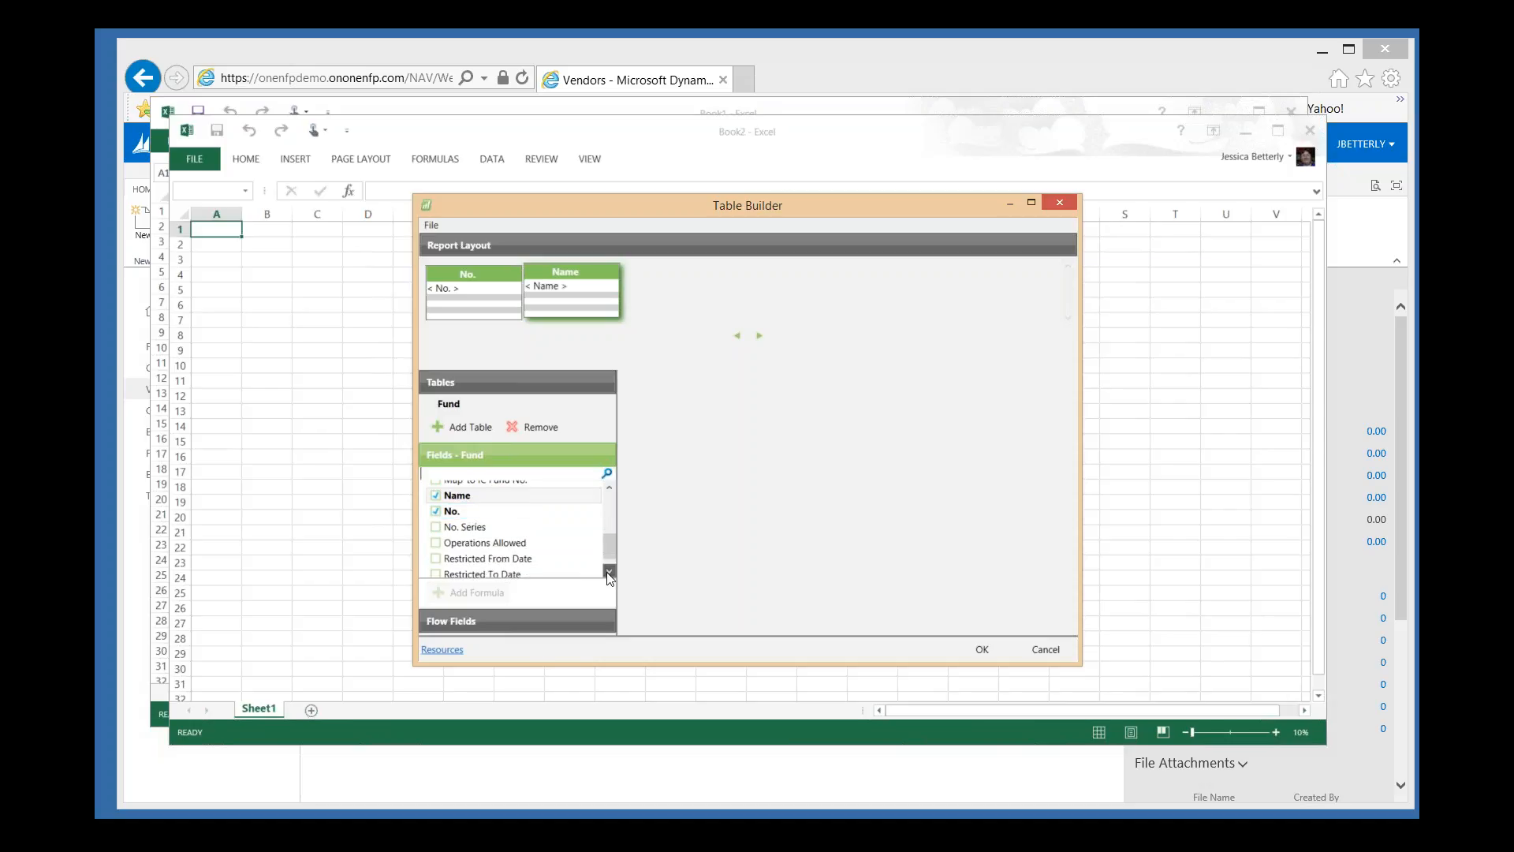
left_click(609, 574)
left_click(436, 538)
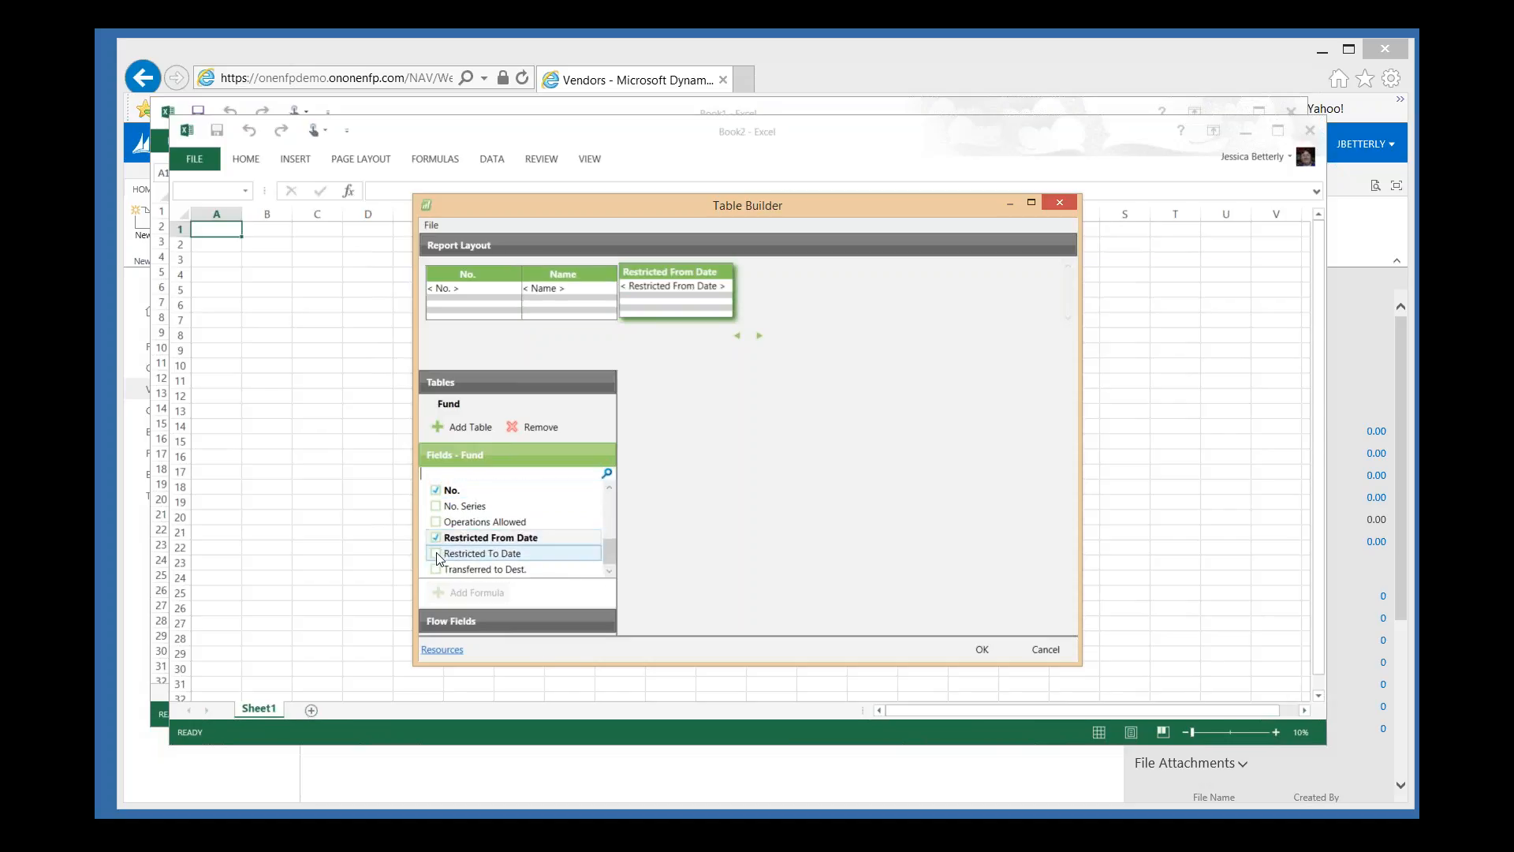
left_click(437, 553)
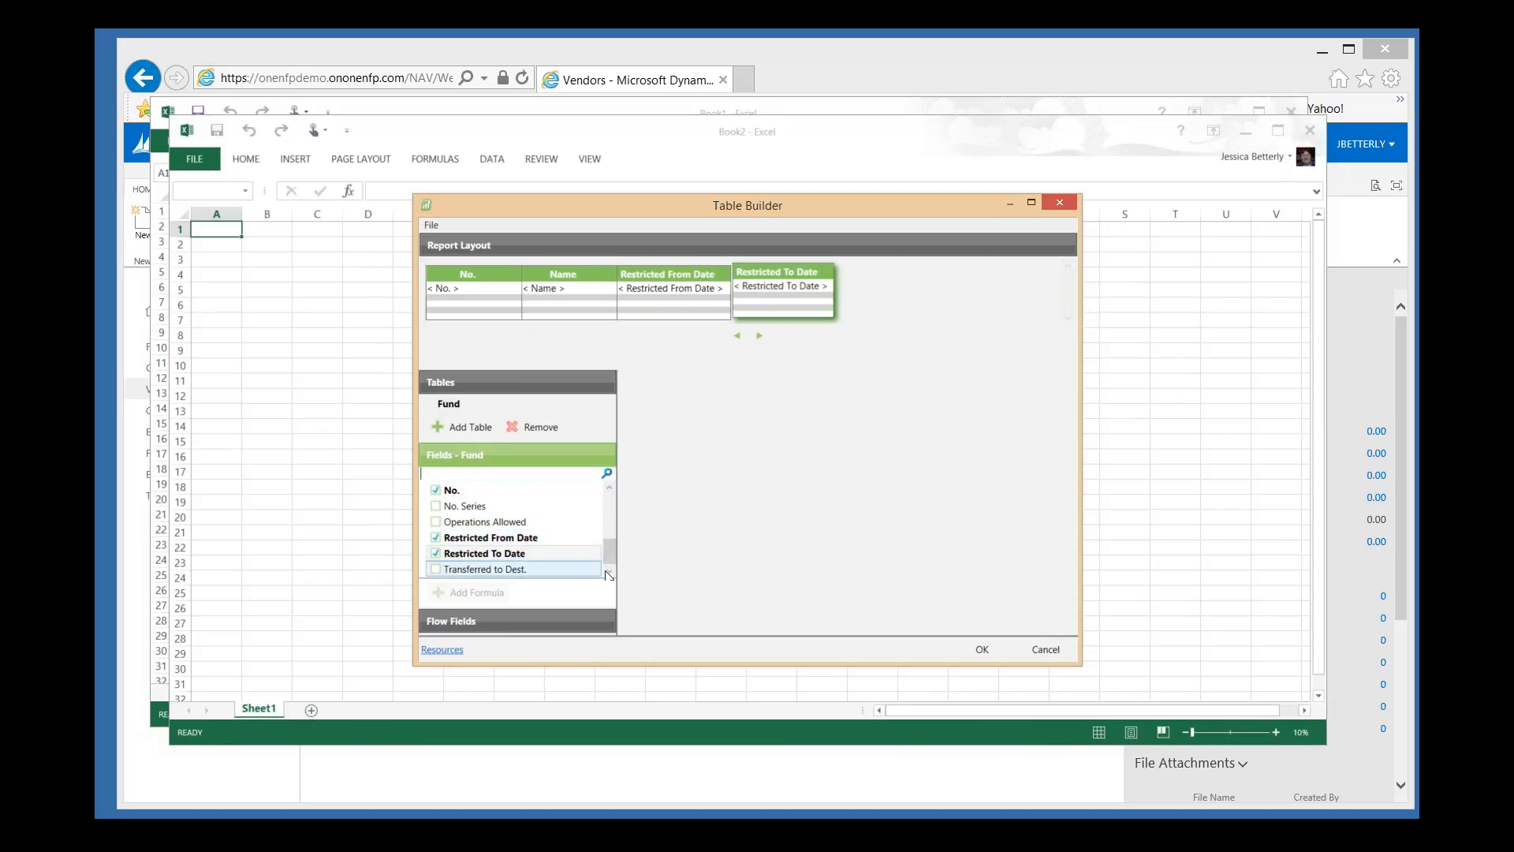
left_click(451, 624)
left_click(455, 519)
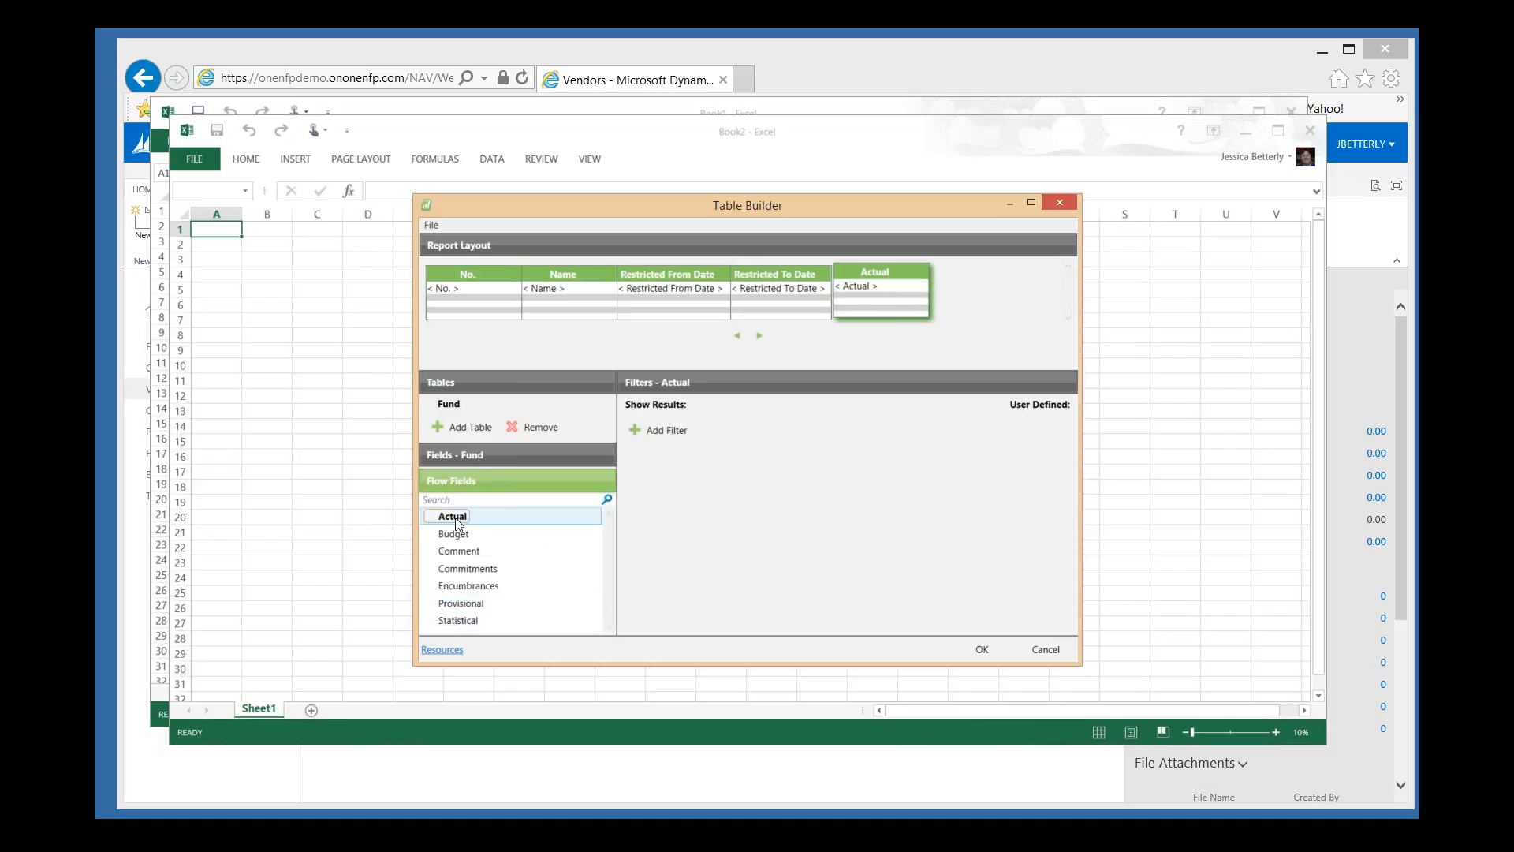
- Add the Extended Field Entry table beneath Fund and include its Date Value field in the report layout
left_click(469, 428)
type("e")
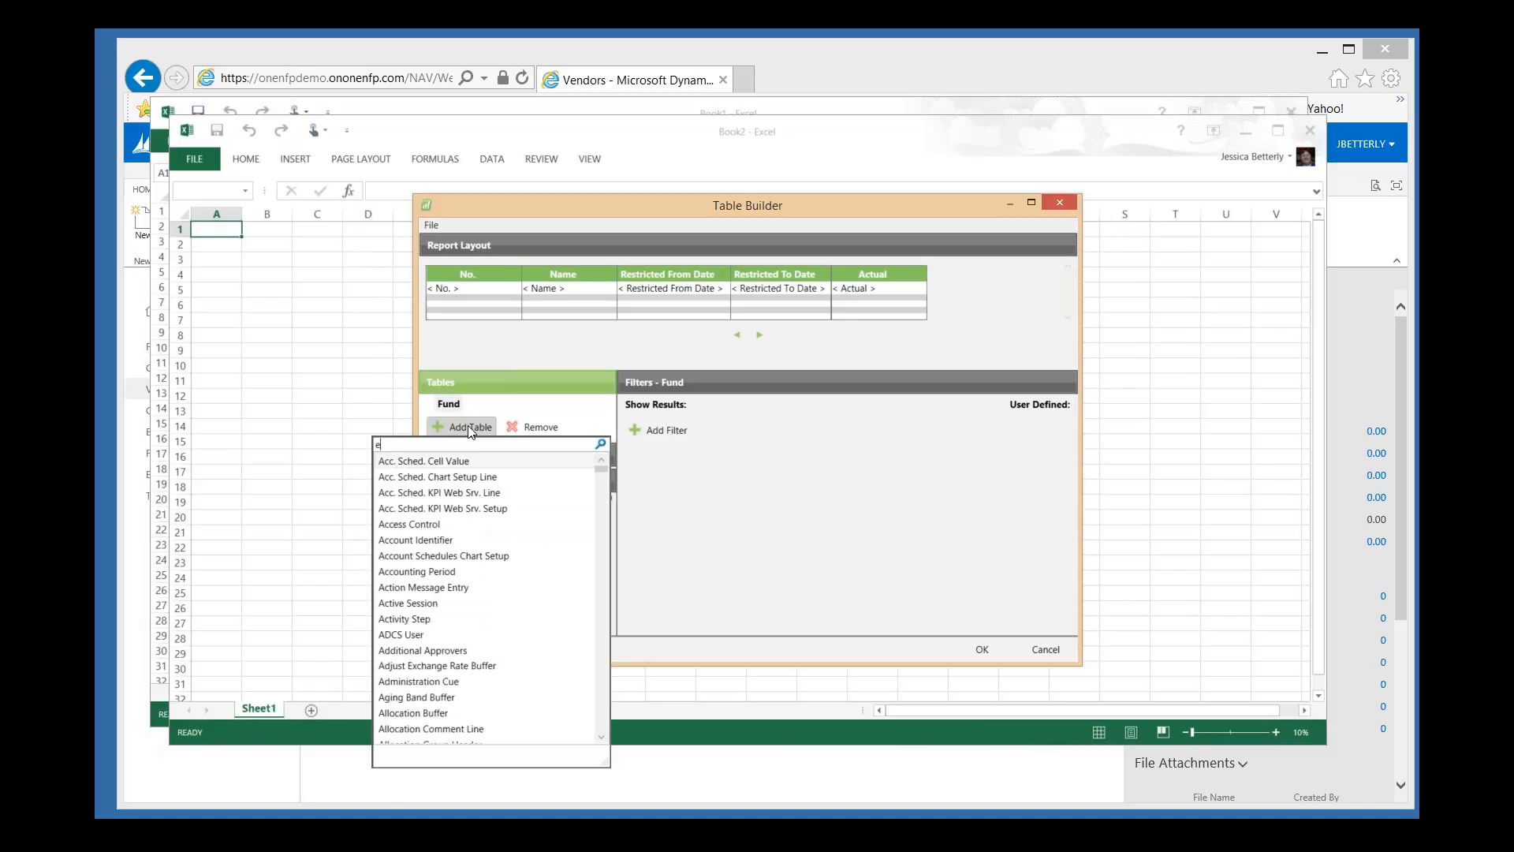
type("xtended")
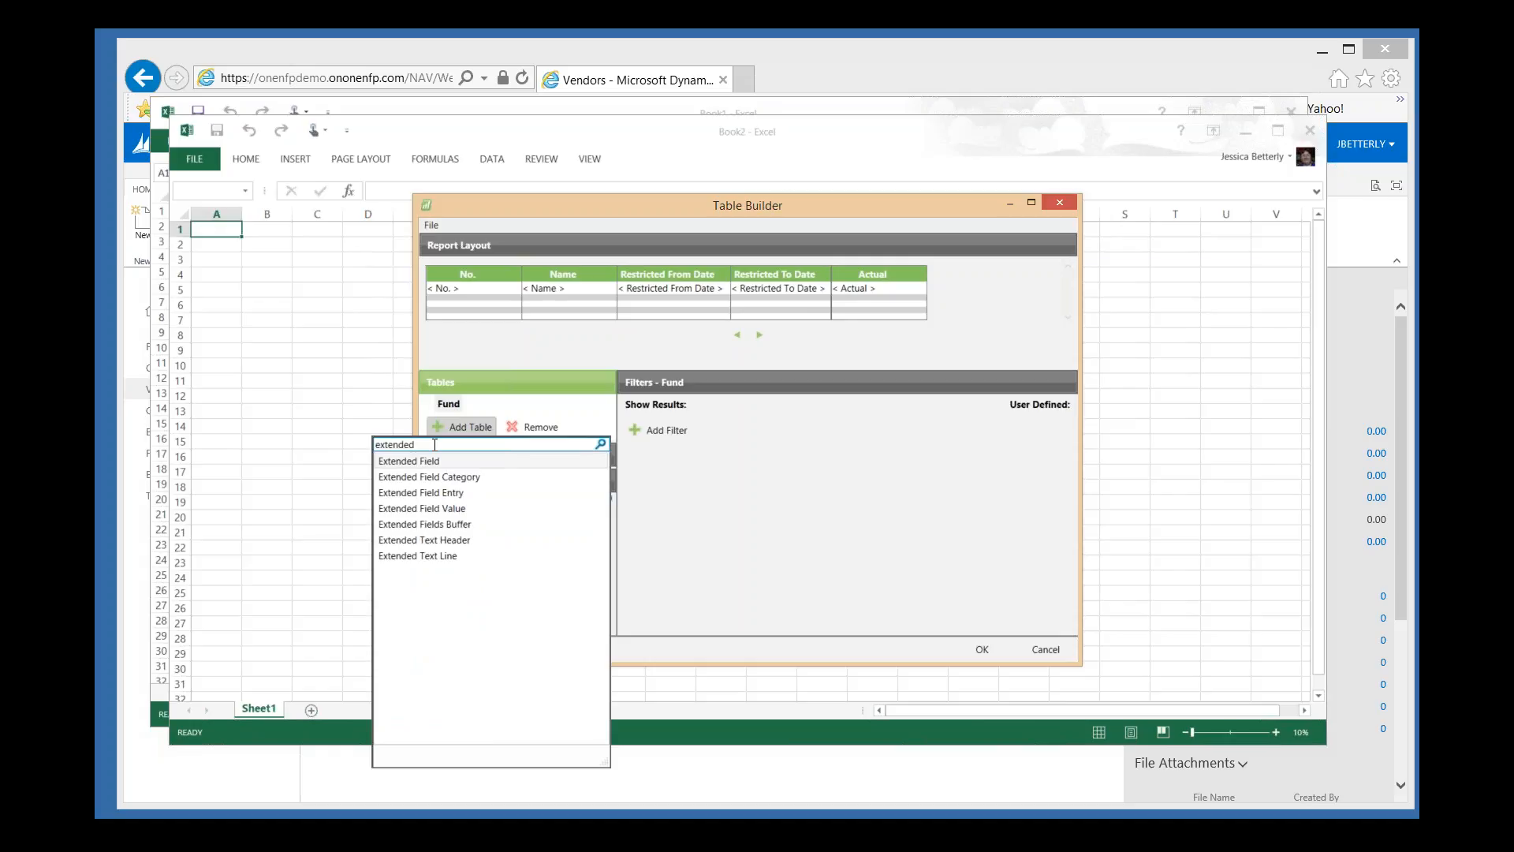
left_click(456, 496)
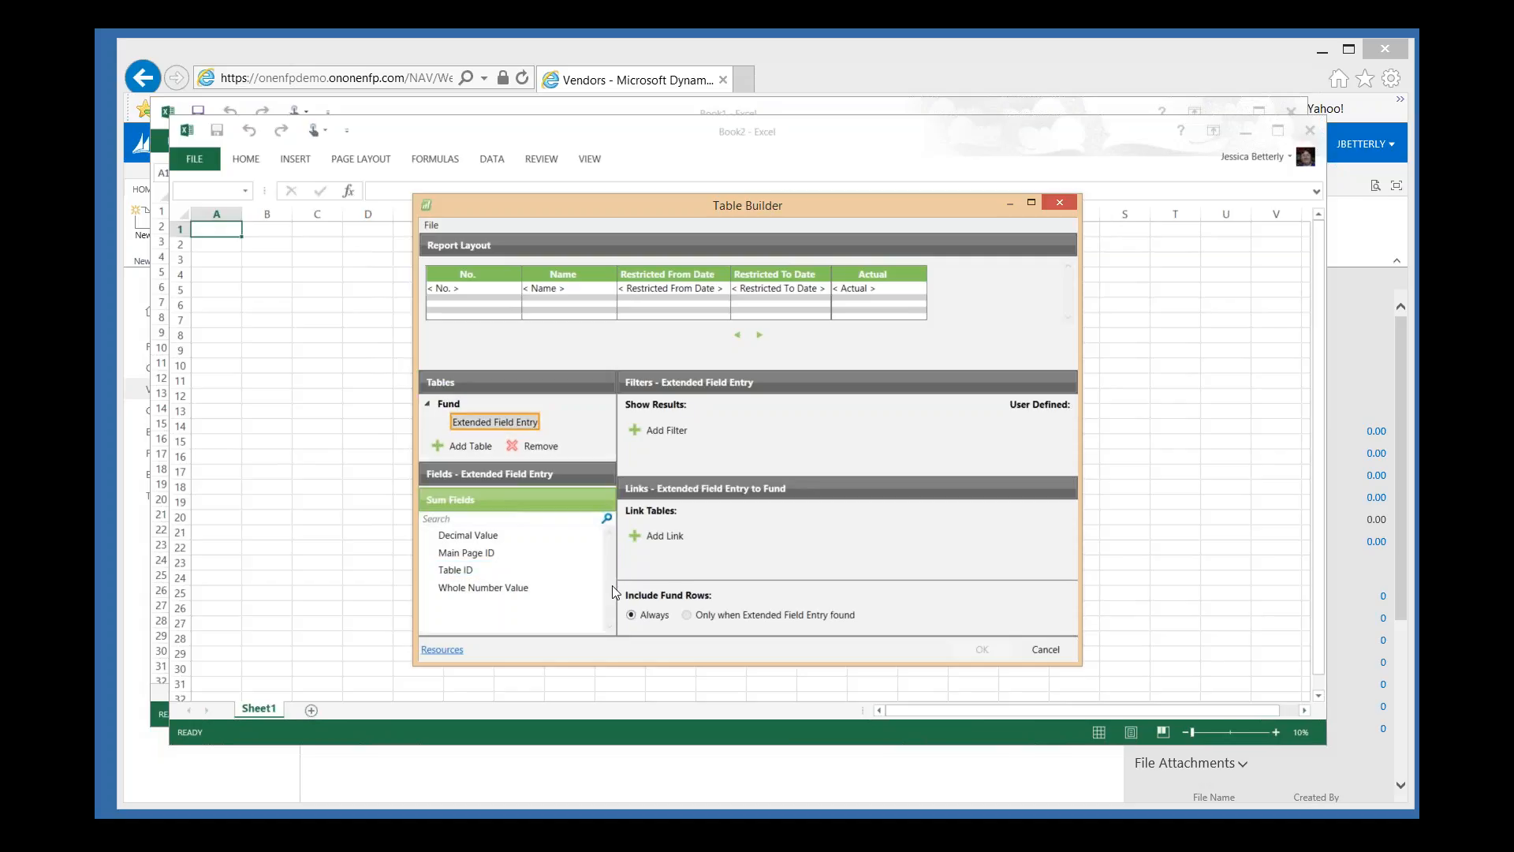
left_click(475, 473)
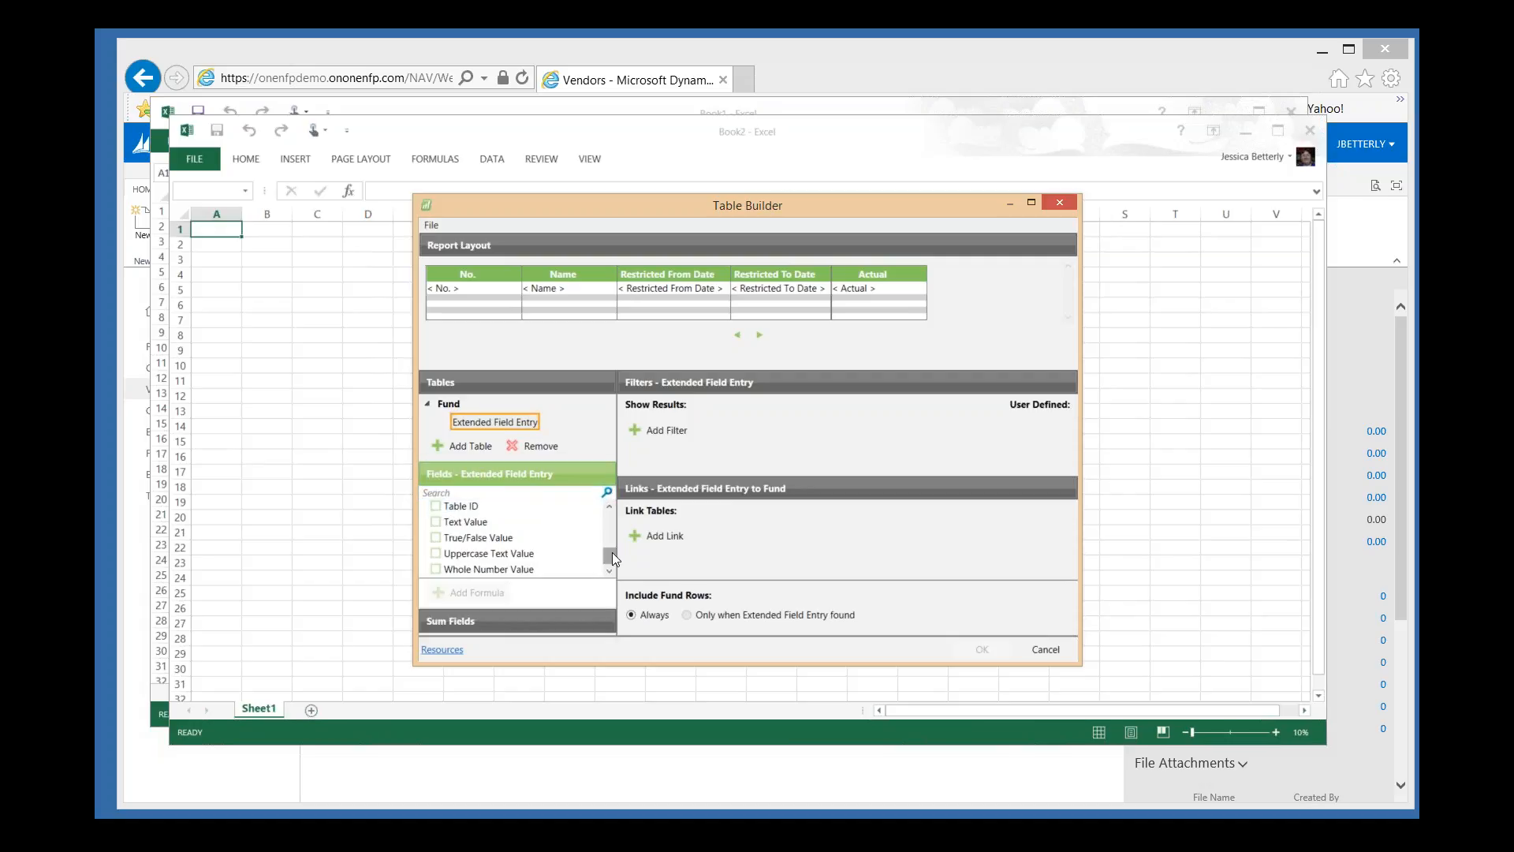
left_click_drag(612, 548, 609, 508)
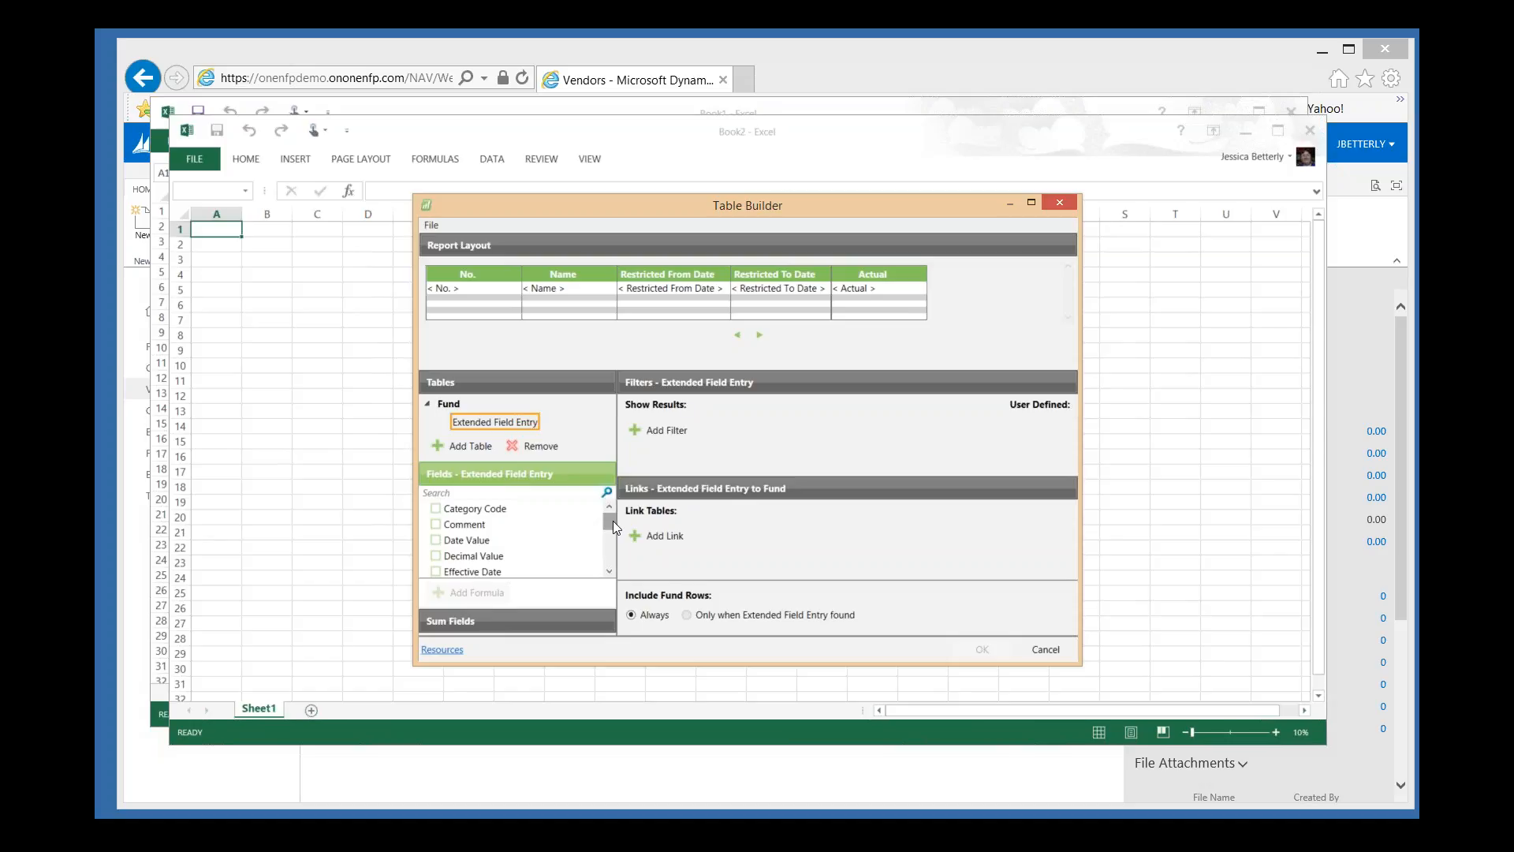
left_click(435, 541)
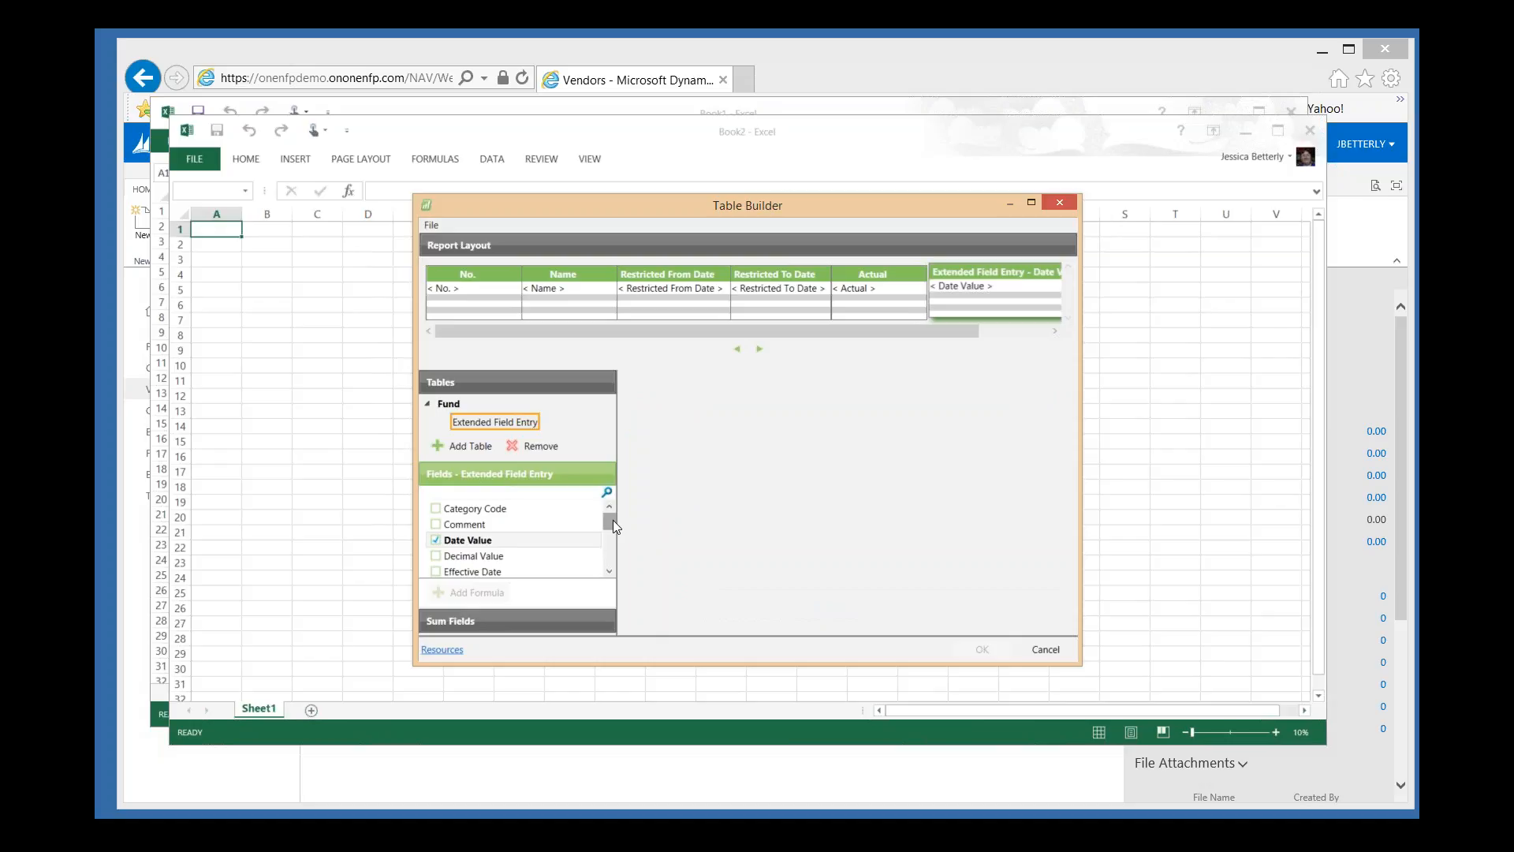
- Examine the other available fields of the Extended Field Entry table, including the text and true/false value types
left_click(609, 573)
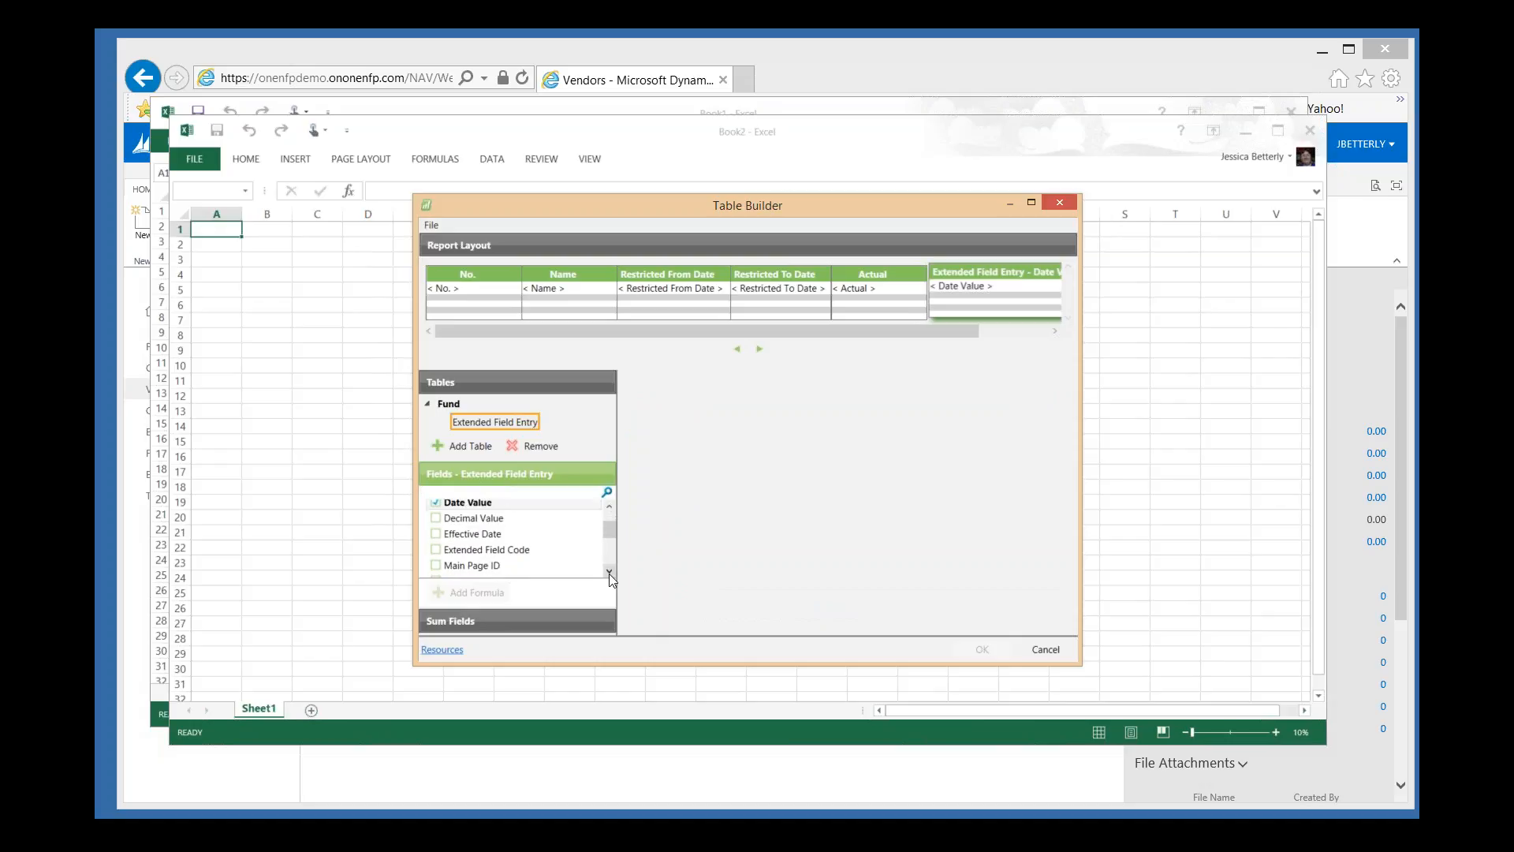
left_click(609, 574)
left_click(609, 574)
left_click(609, 574)
left_click(608, 574)
left_click(609, 574)
left_click(609, 574)
left_click(609, 575)
left_click(609, 574)
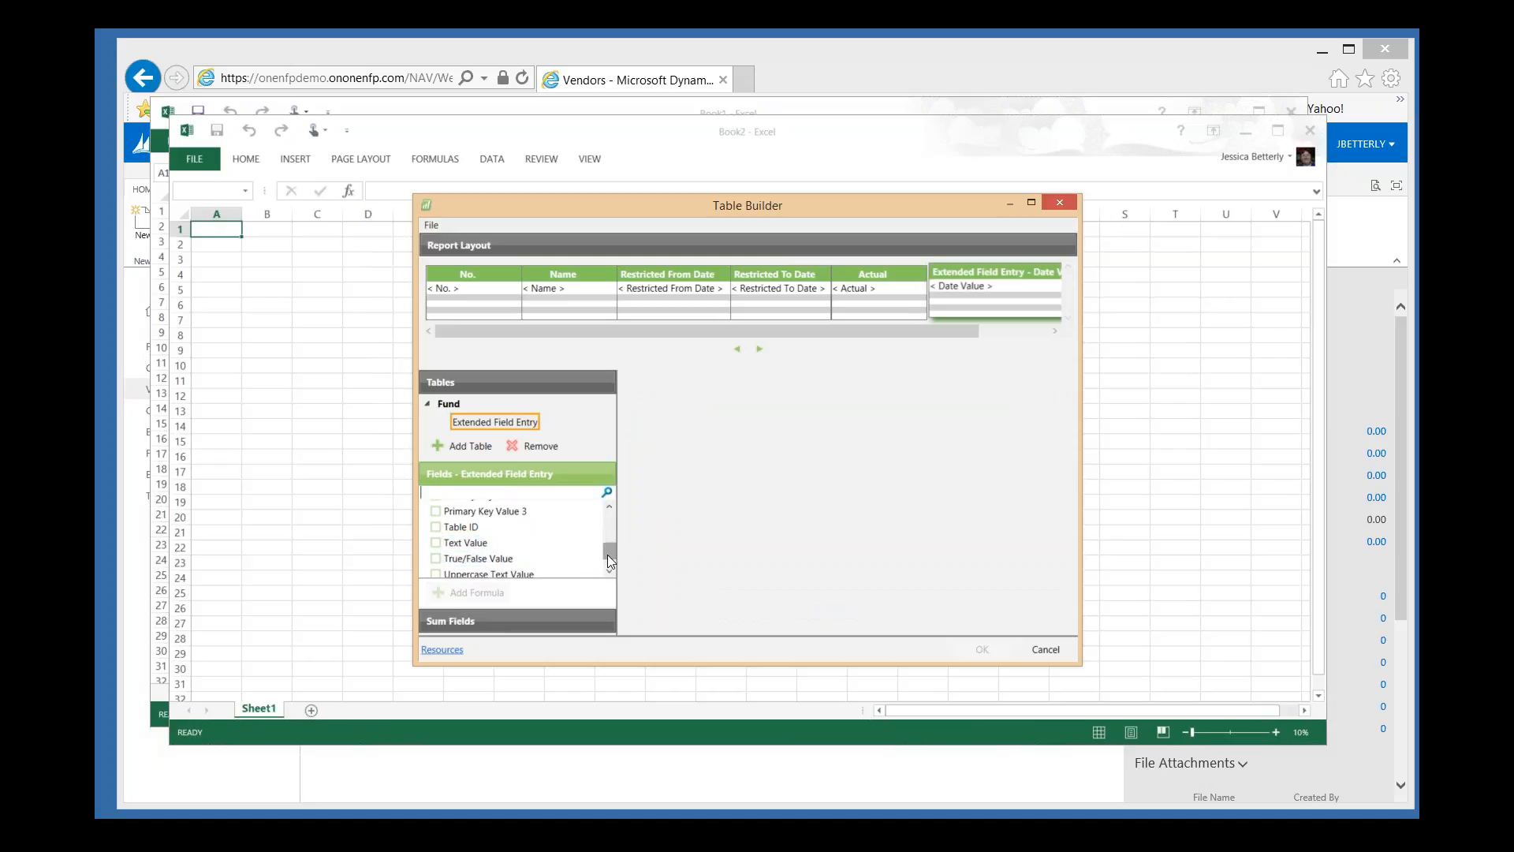
left_click_drag(607, 555, 610, 519)
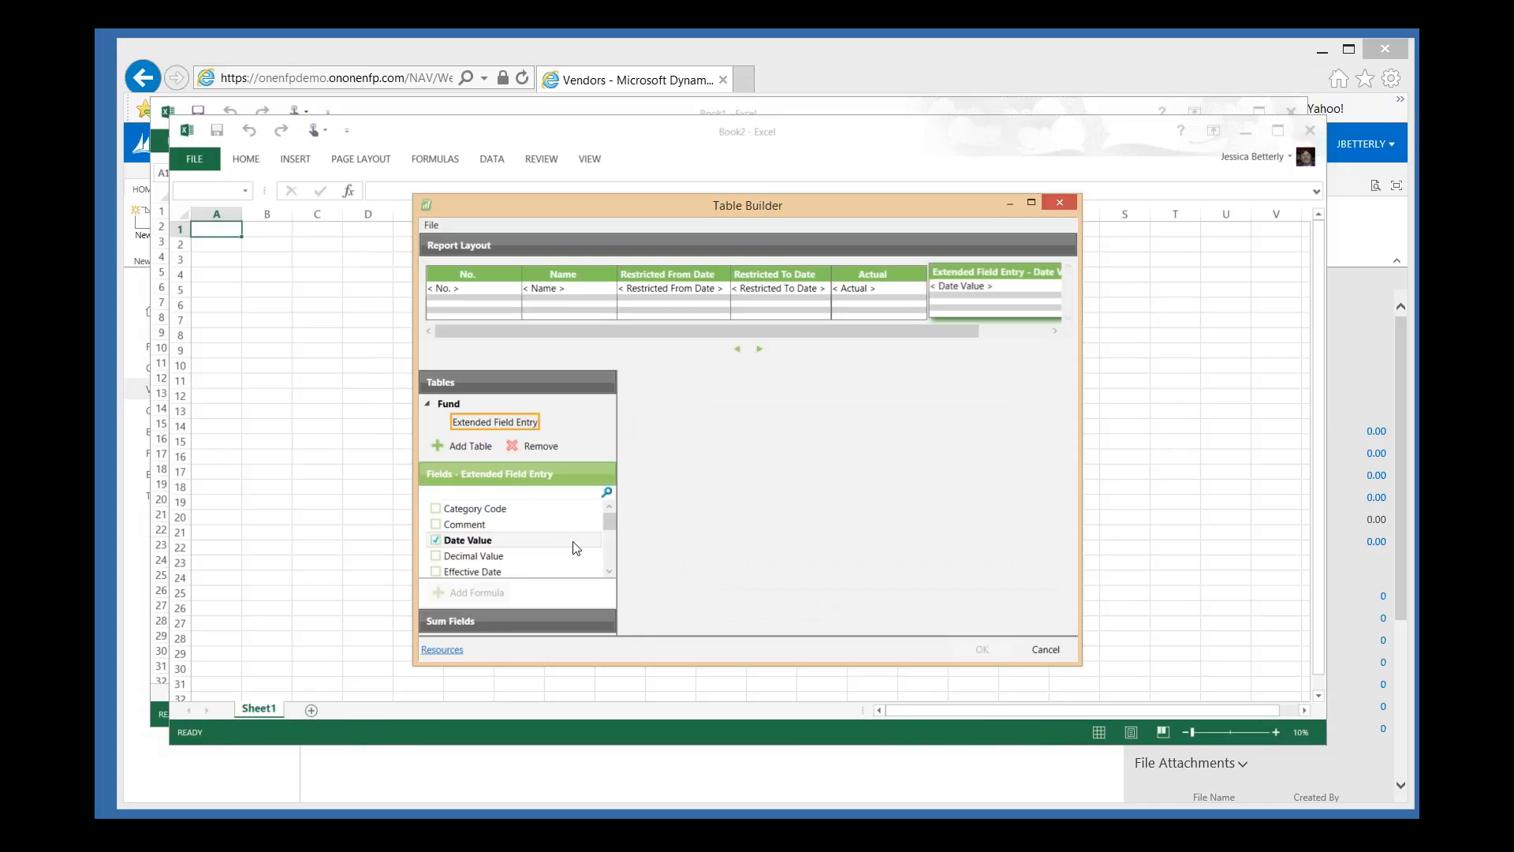
- Link Extended Field Entry to Fund where Primary Key Value 1 equals No
left_click(487, 424)
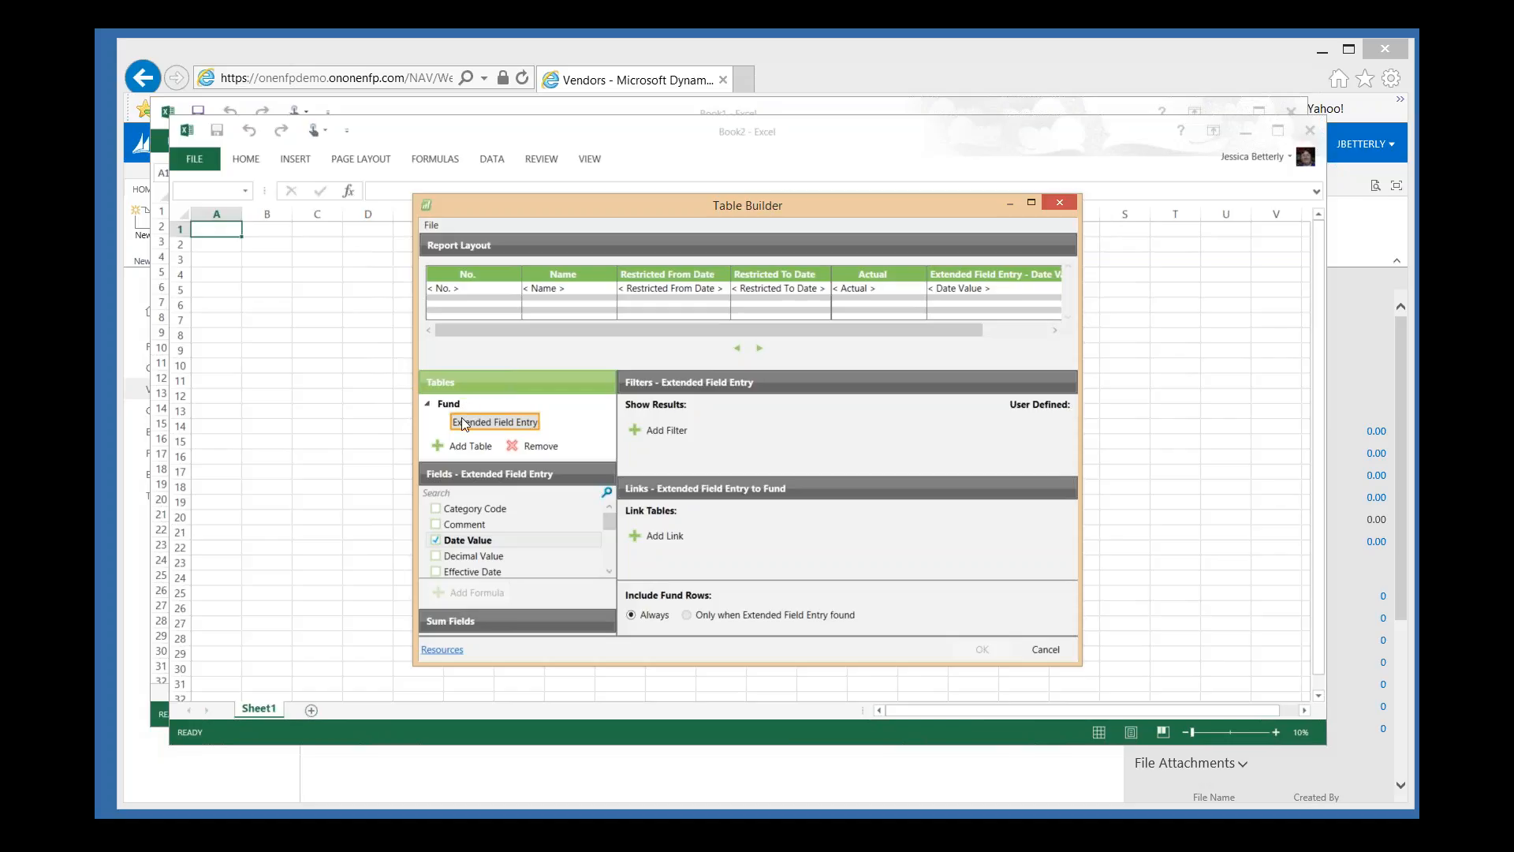
mouse_move(511, 426)
left_click(661, 536)
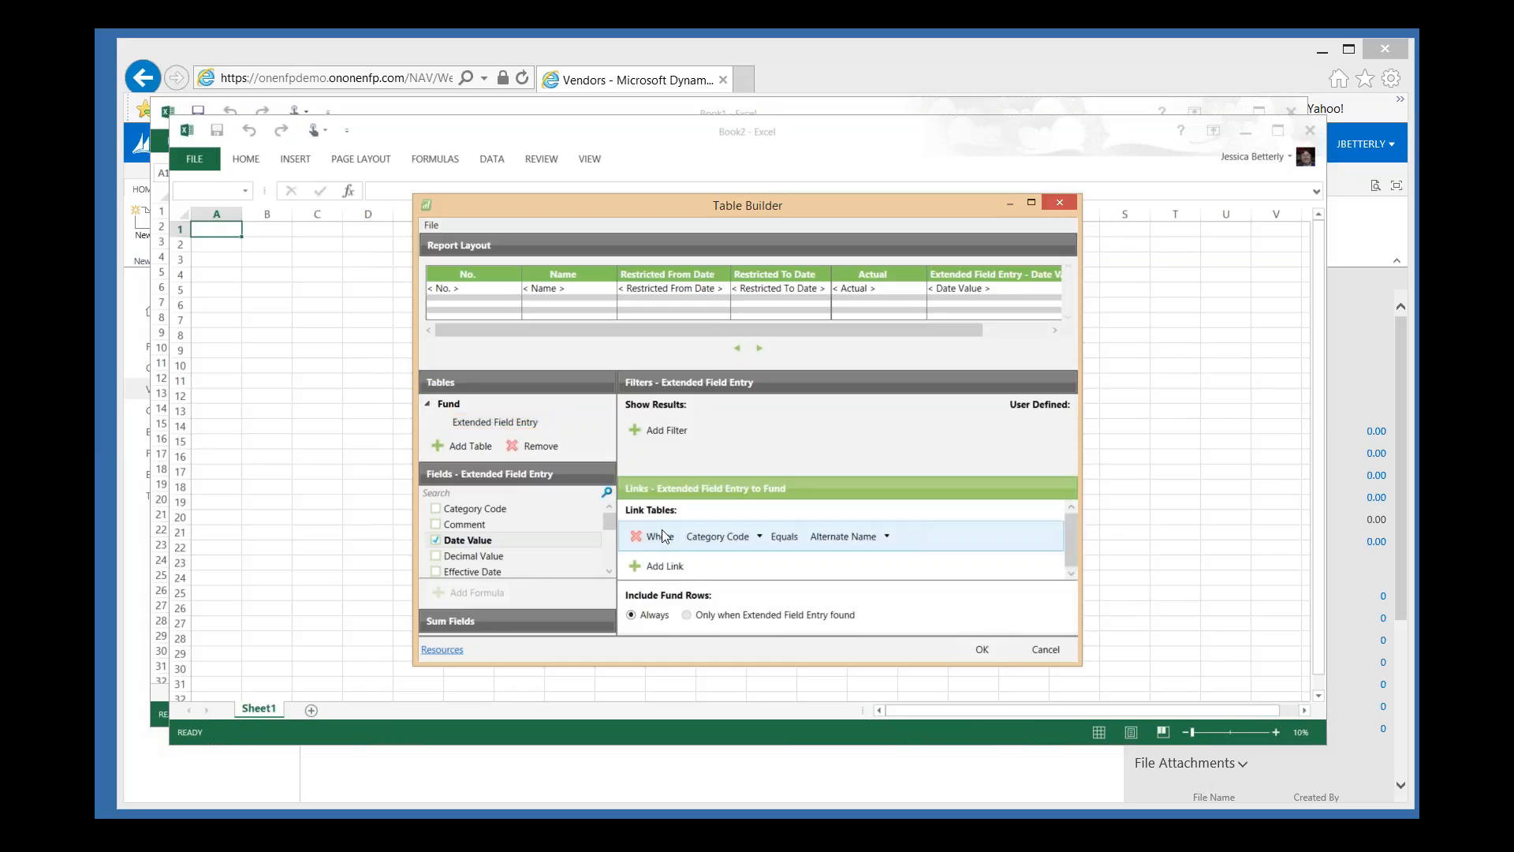
left_click(756, 537)
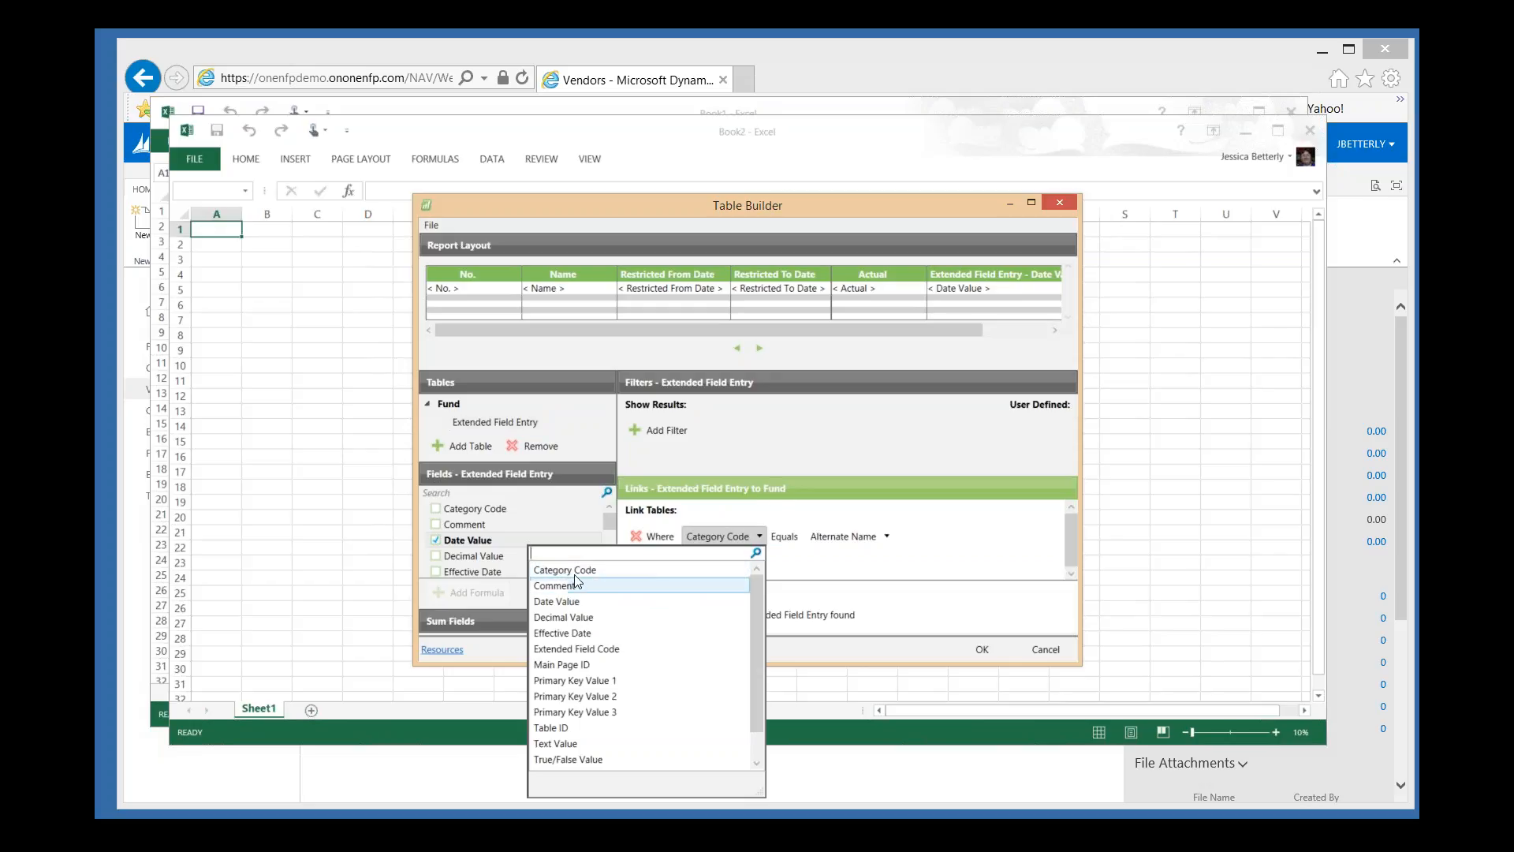
left_click(560, 680)
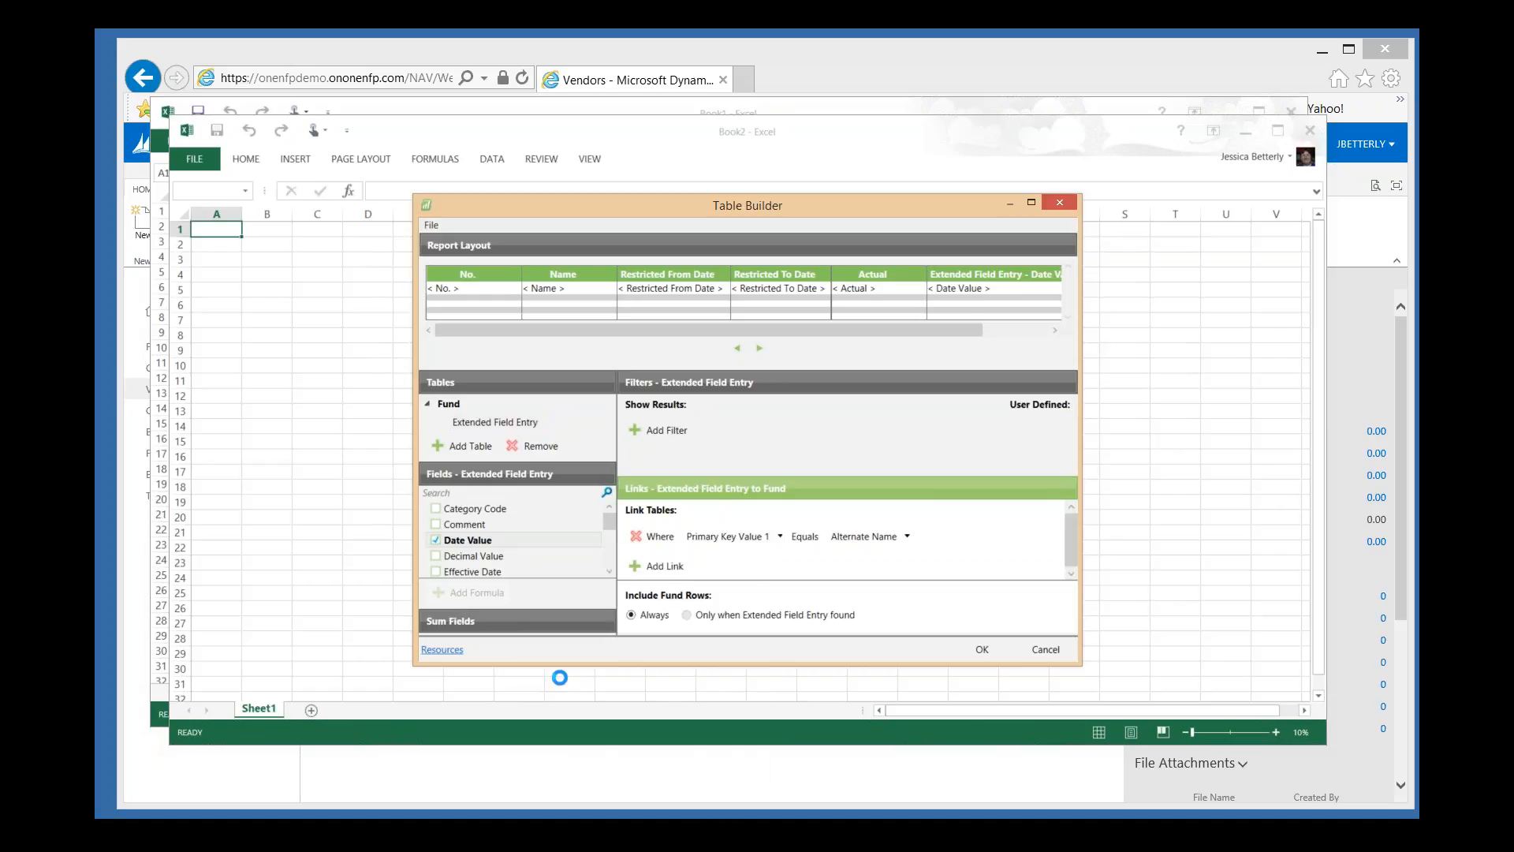
left_click(864, 538)
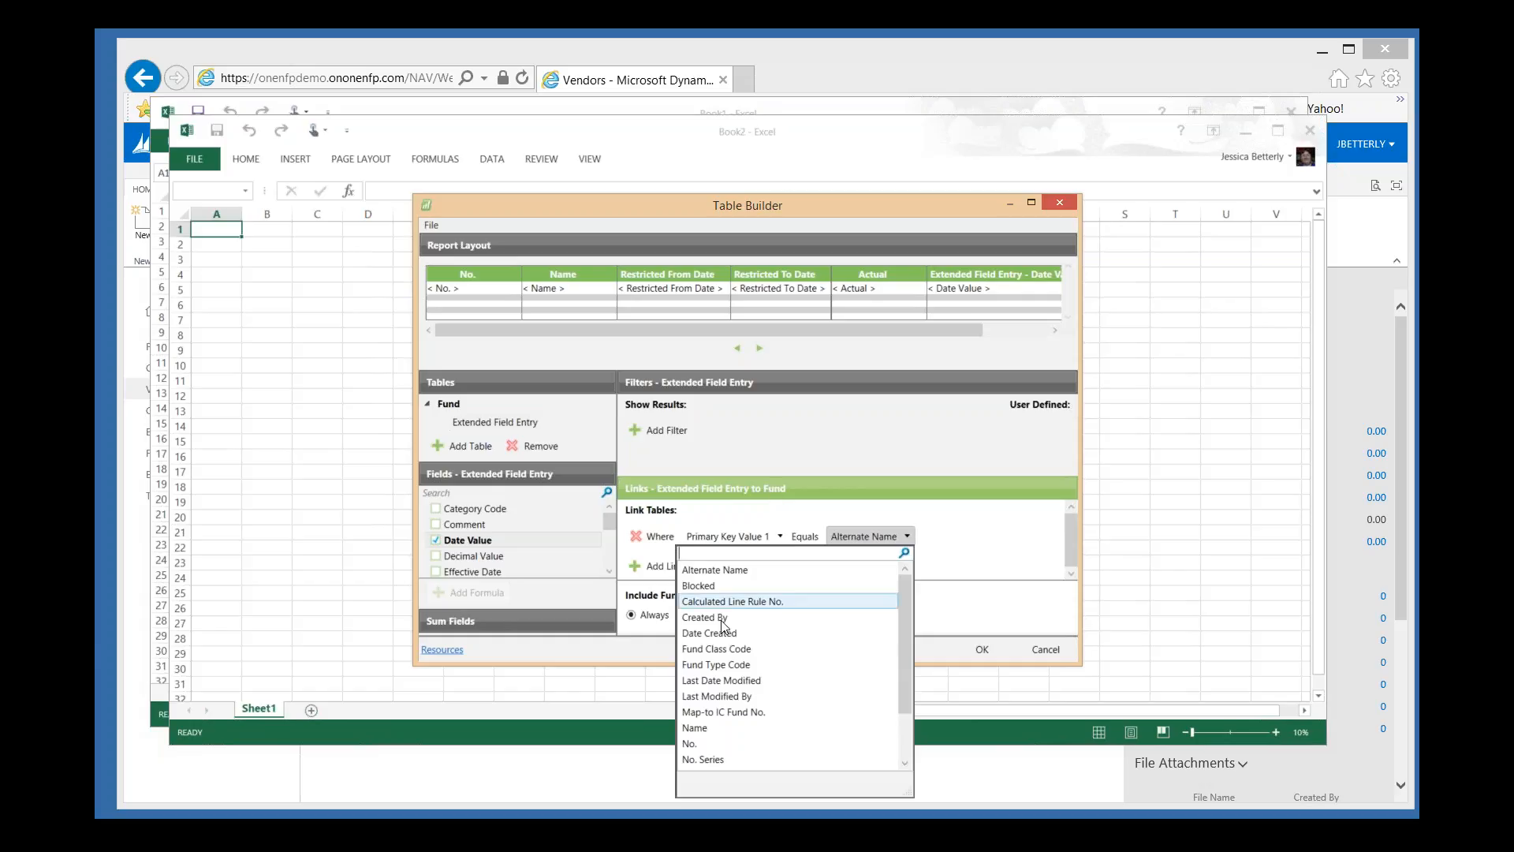
left_click(689, 744)
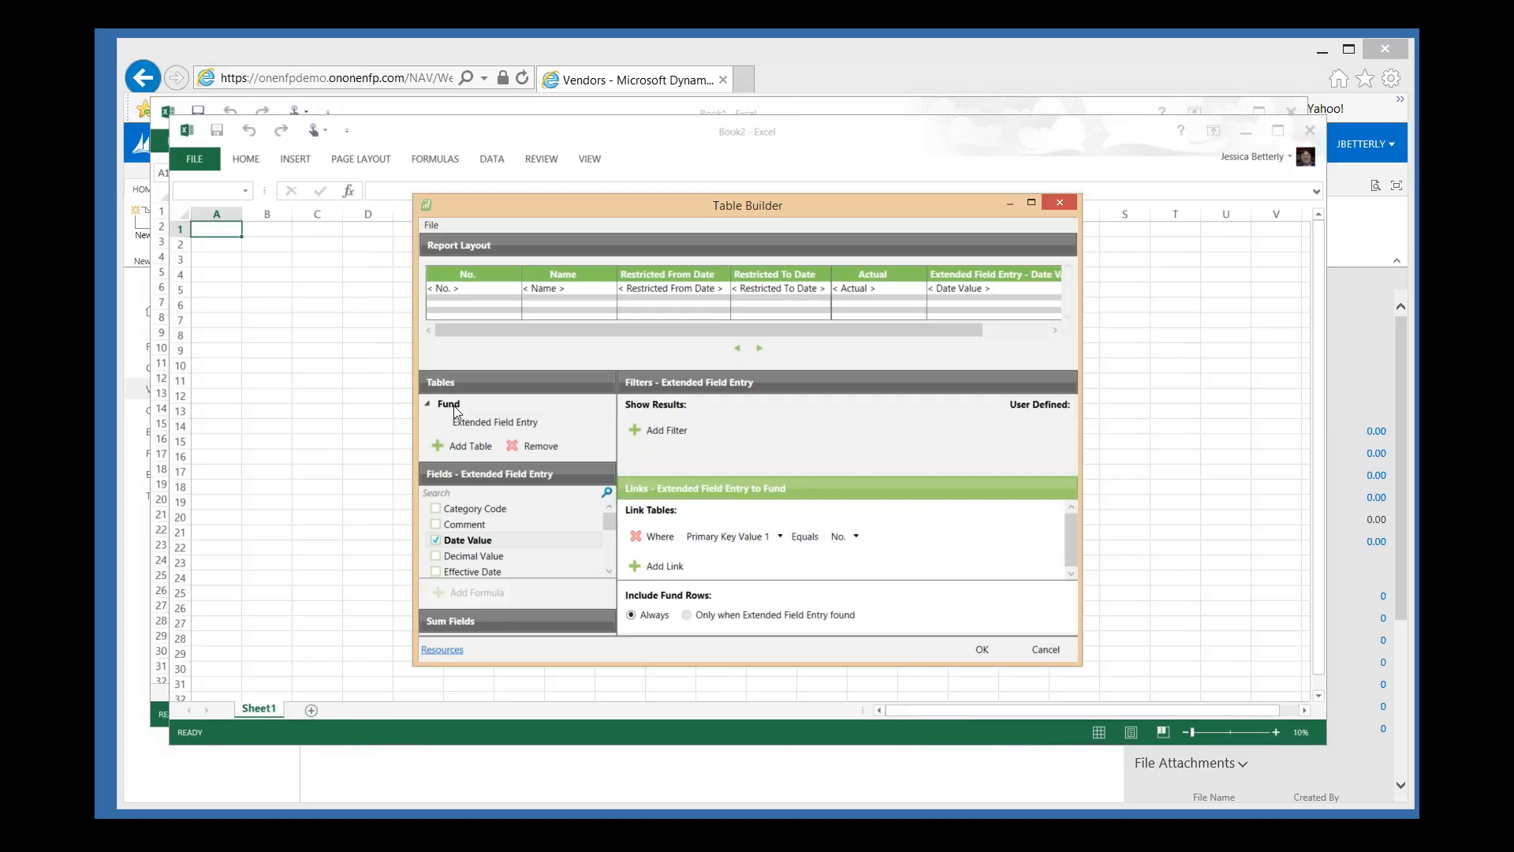
- Filter the Extended Field Entry table where Extended Field Code equals RPT DATE
left_click(683, 436)
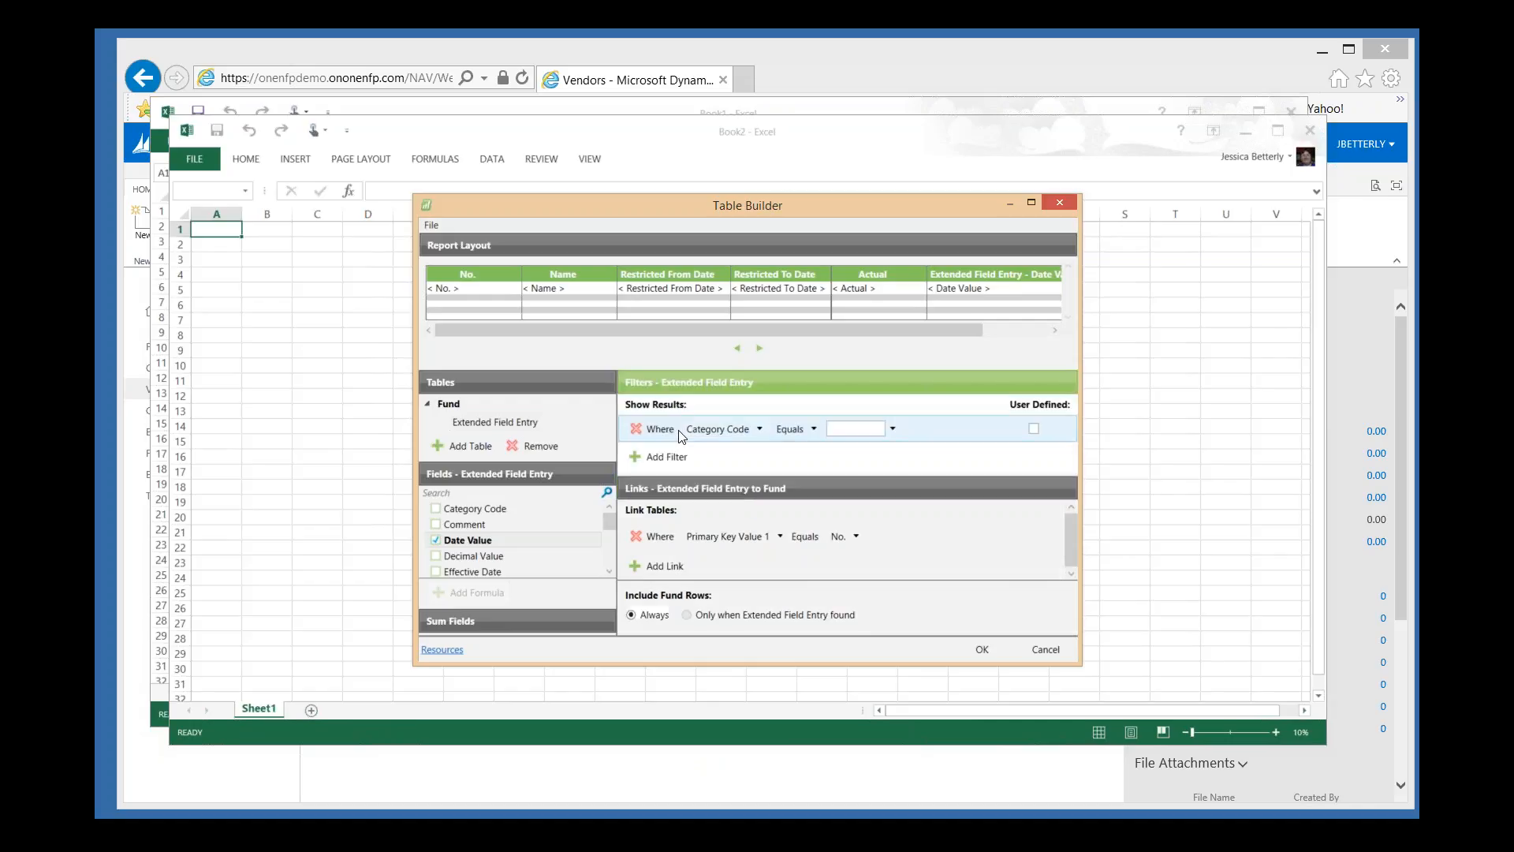
left_click(757, 429)
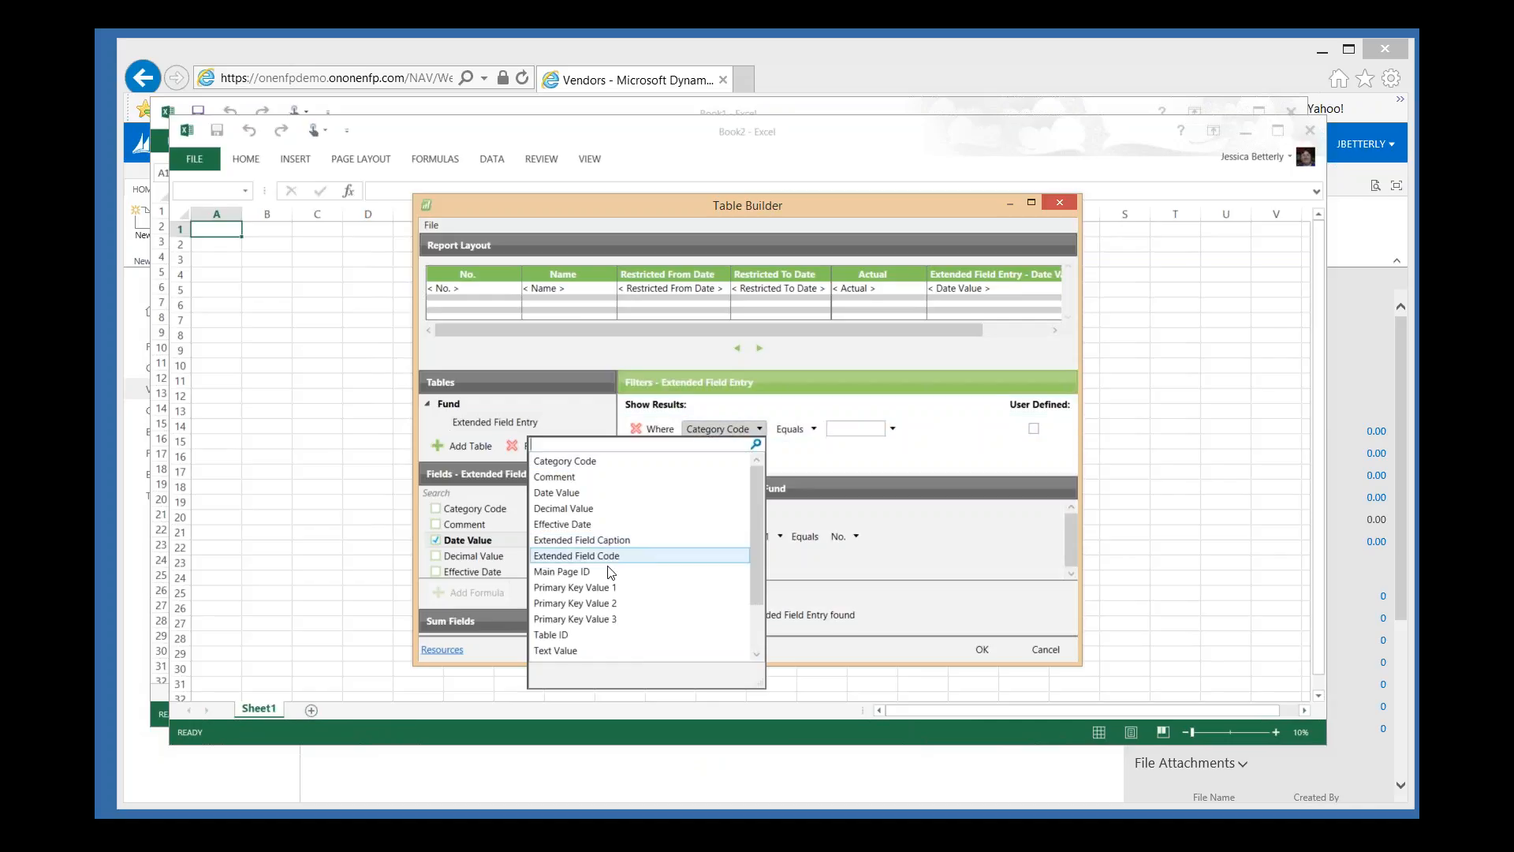
left_click(588, 559)
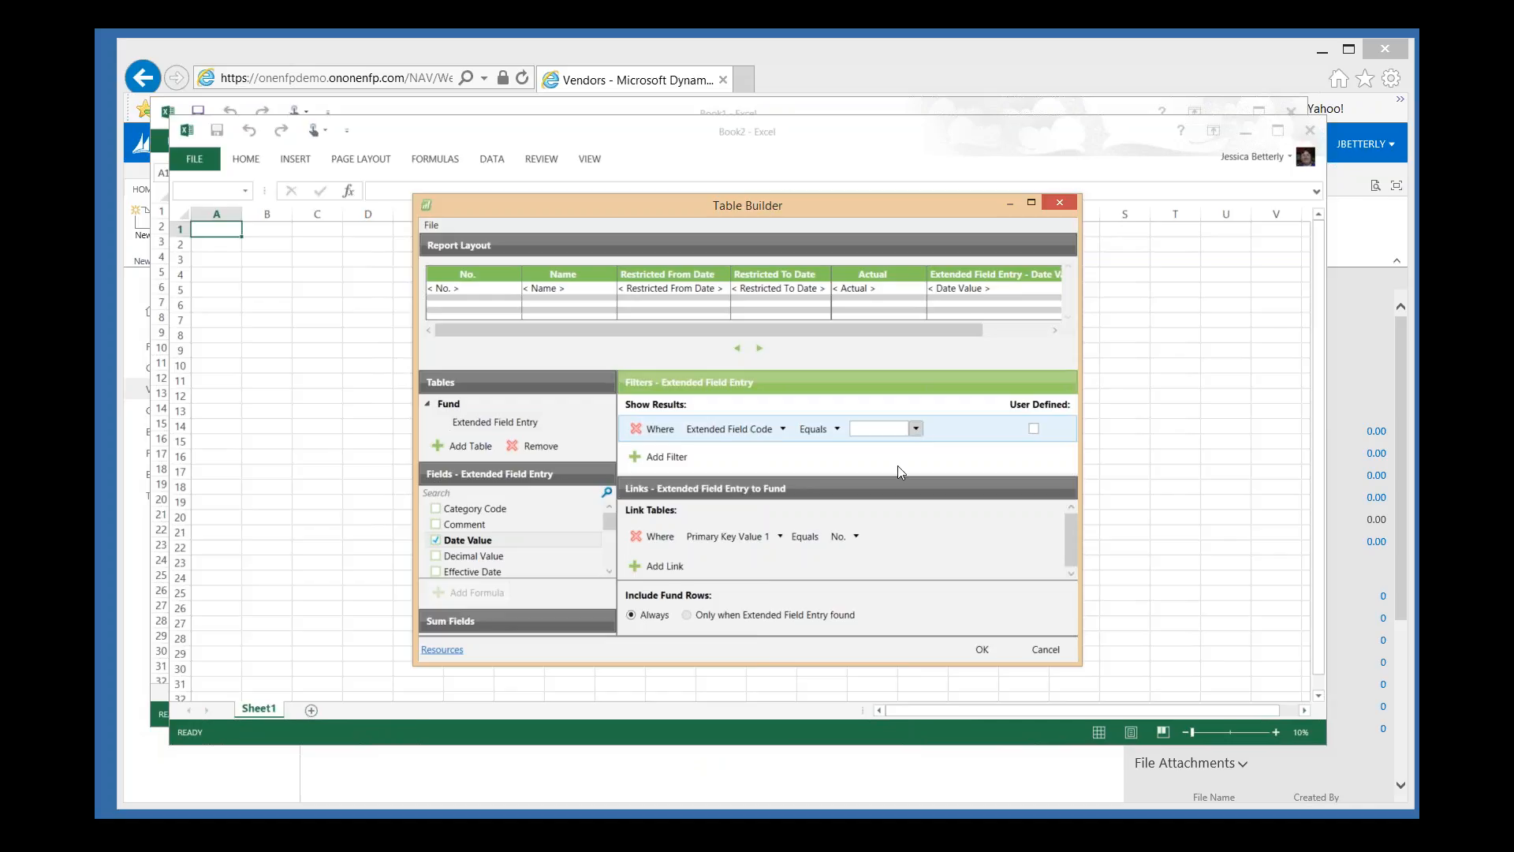
left_click(916, 428)
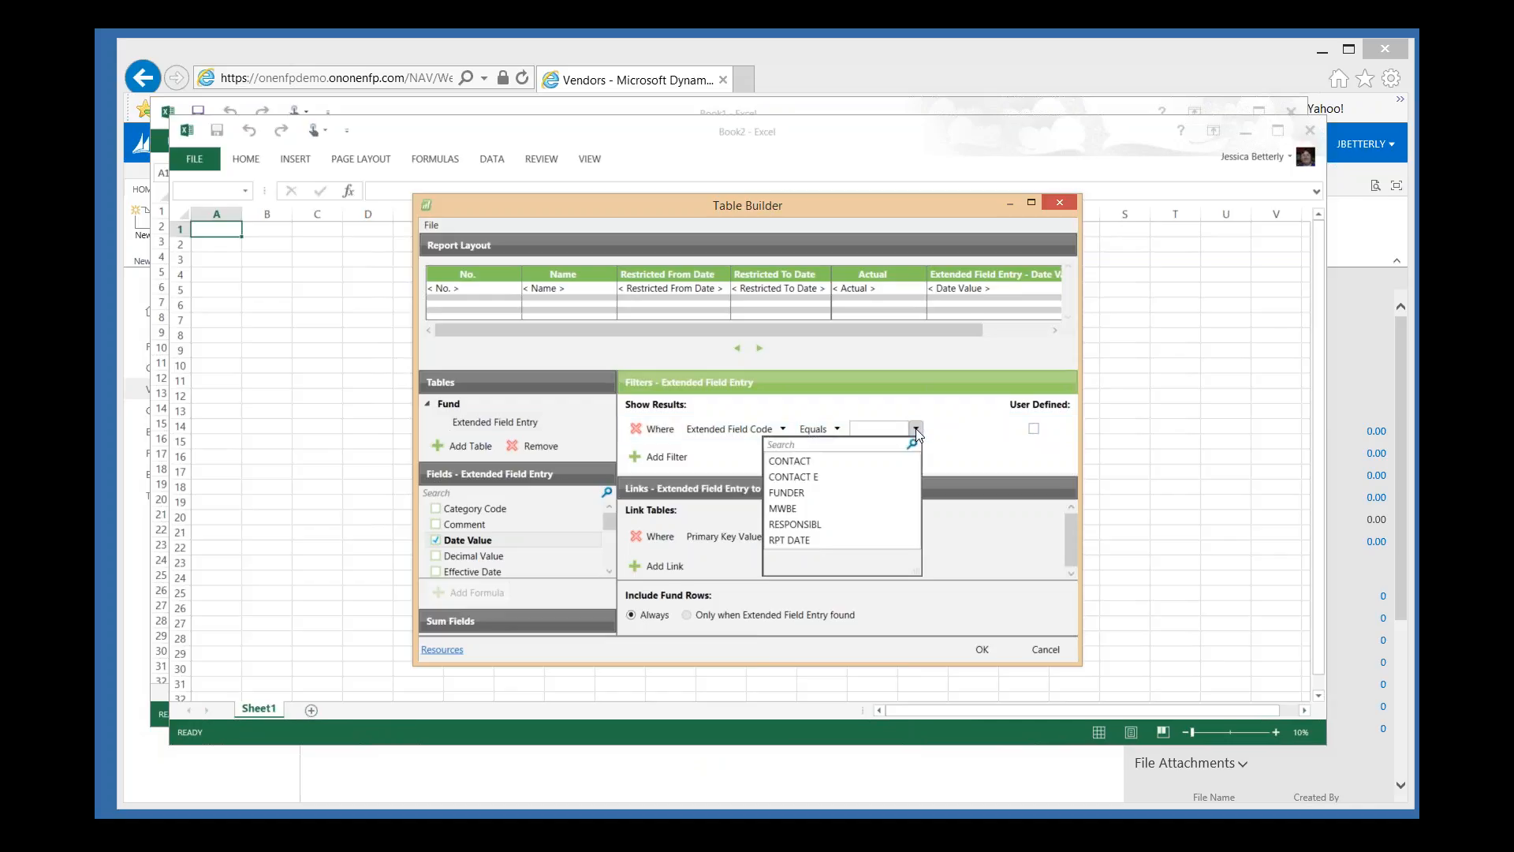
left_click(790, 542)
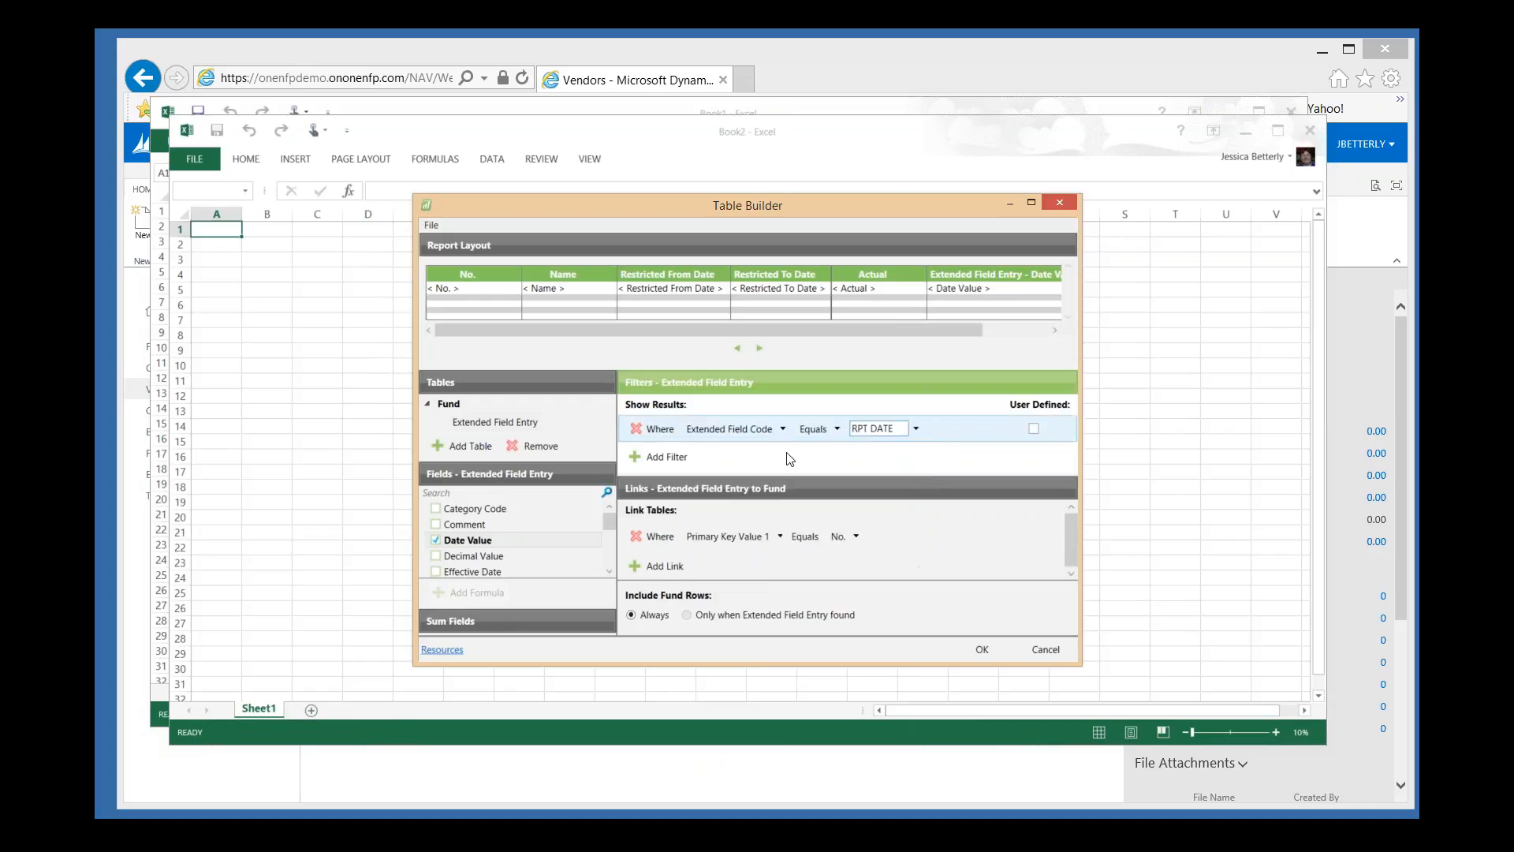
- Add a second Extended Field Entry filter where Effective Date equals *, and make it user defined
left_click(670, 458)
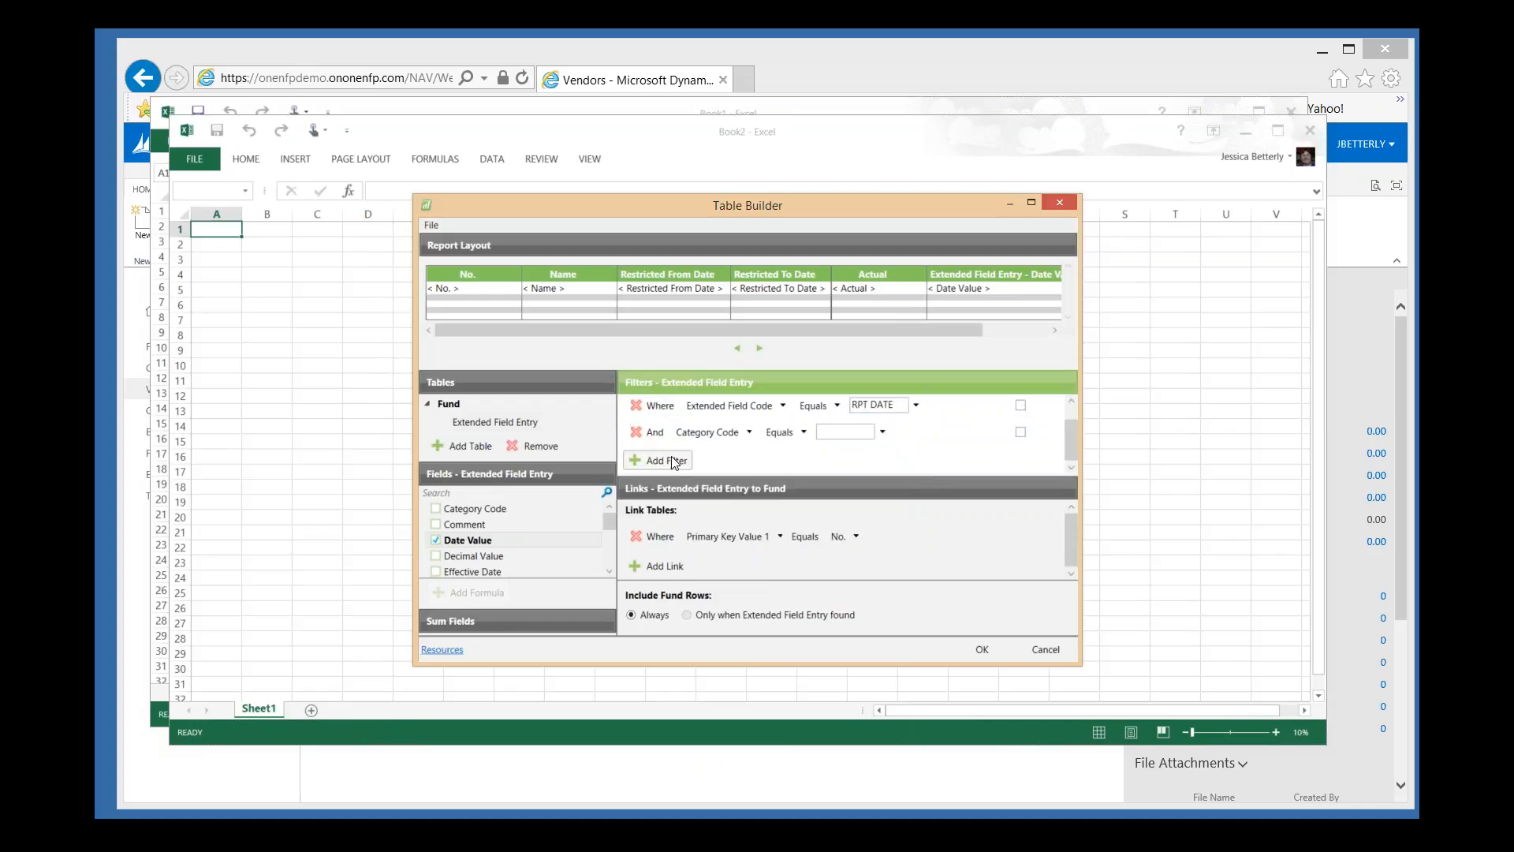
left_click(747, 433)
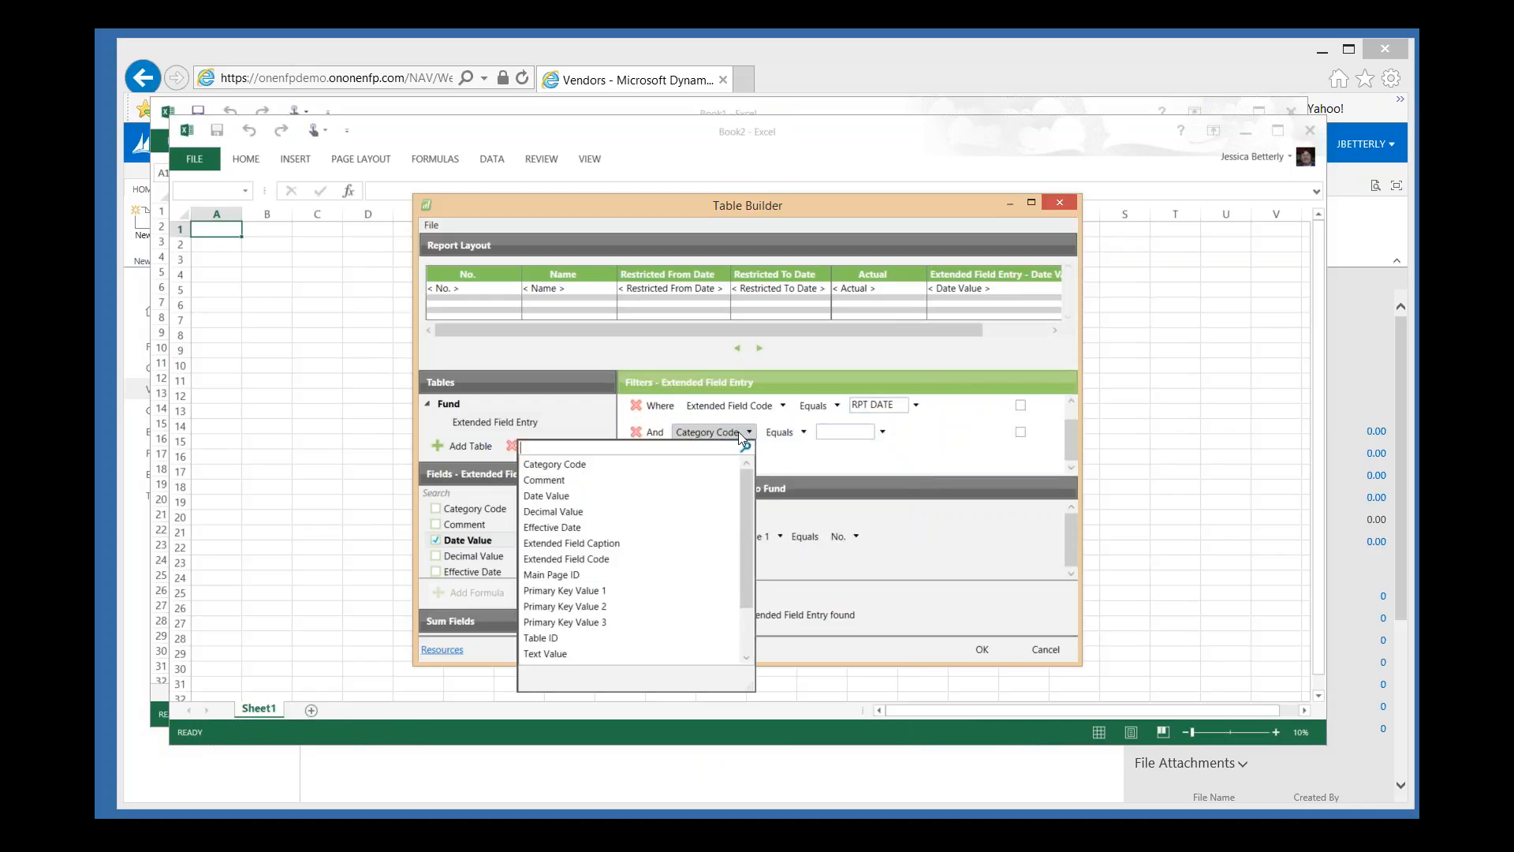
left_click(560, 527)
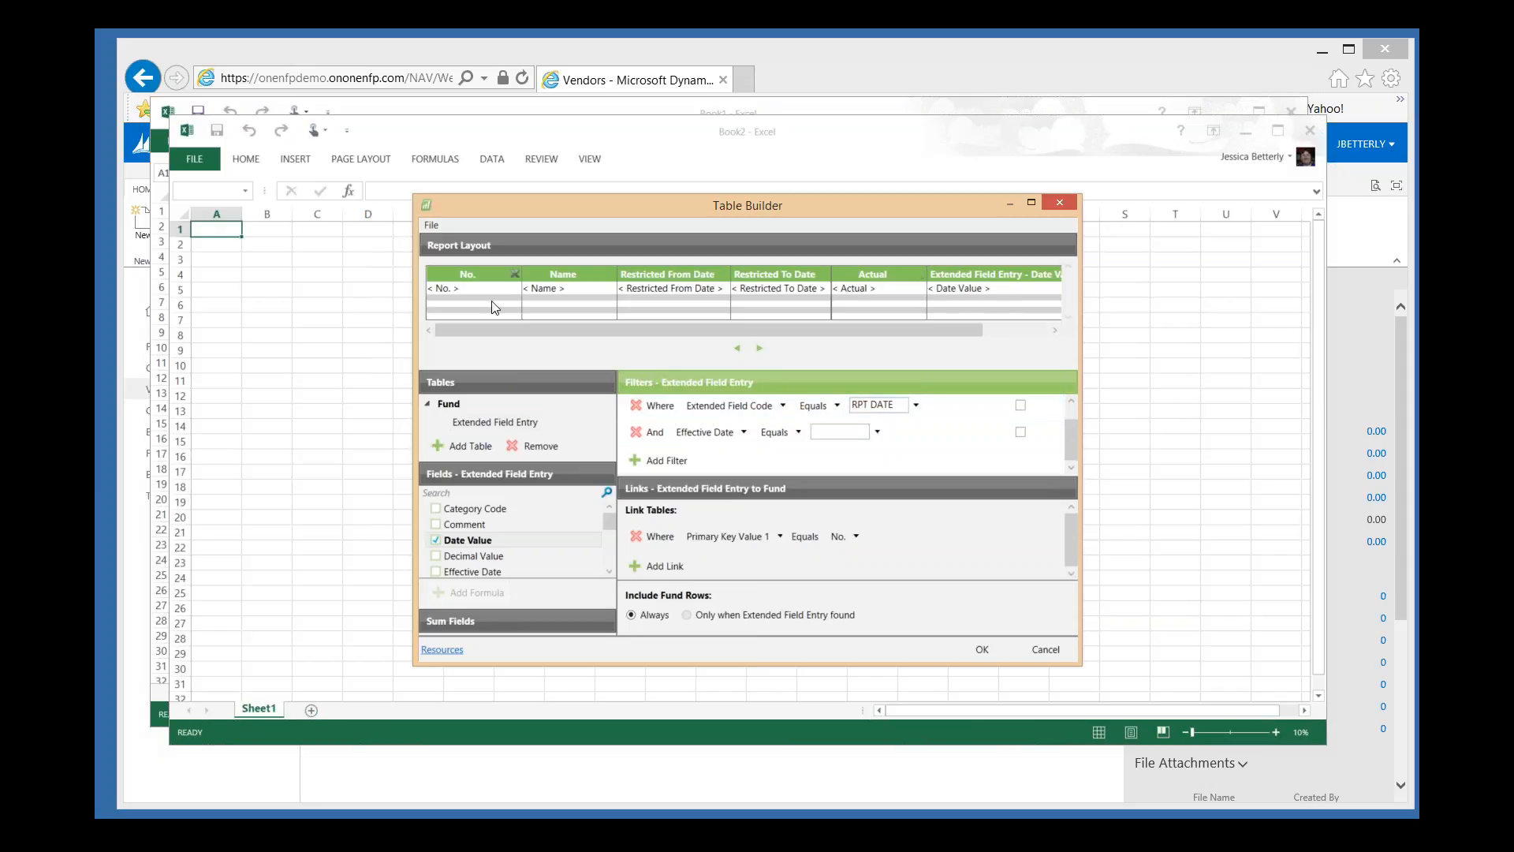
left_click(865, 441)
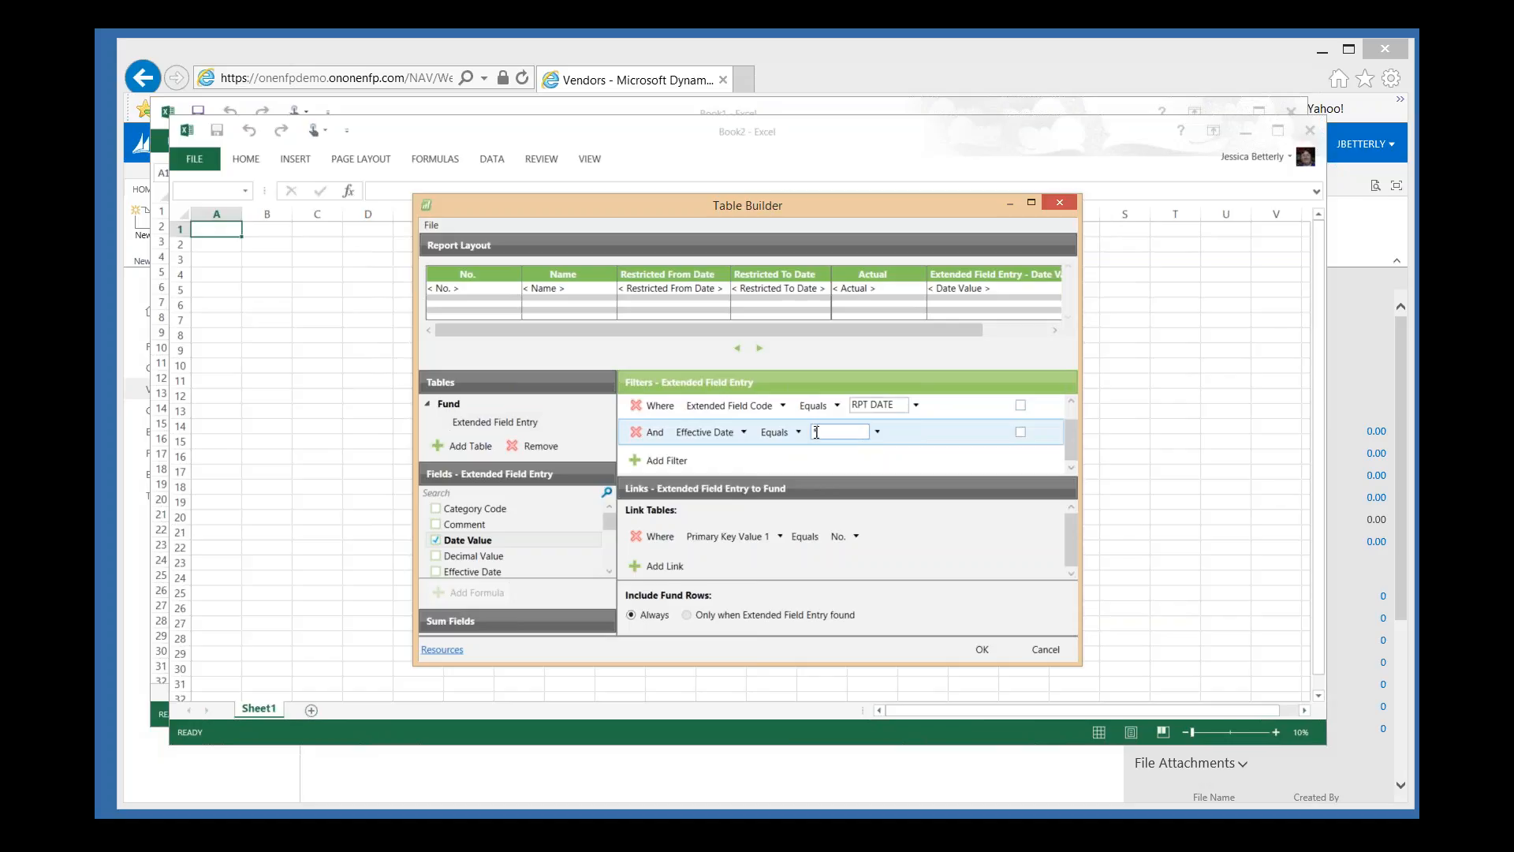
left_click(1021, 432)
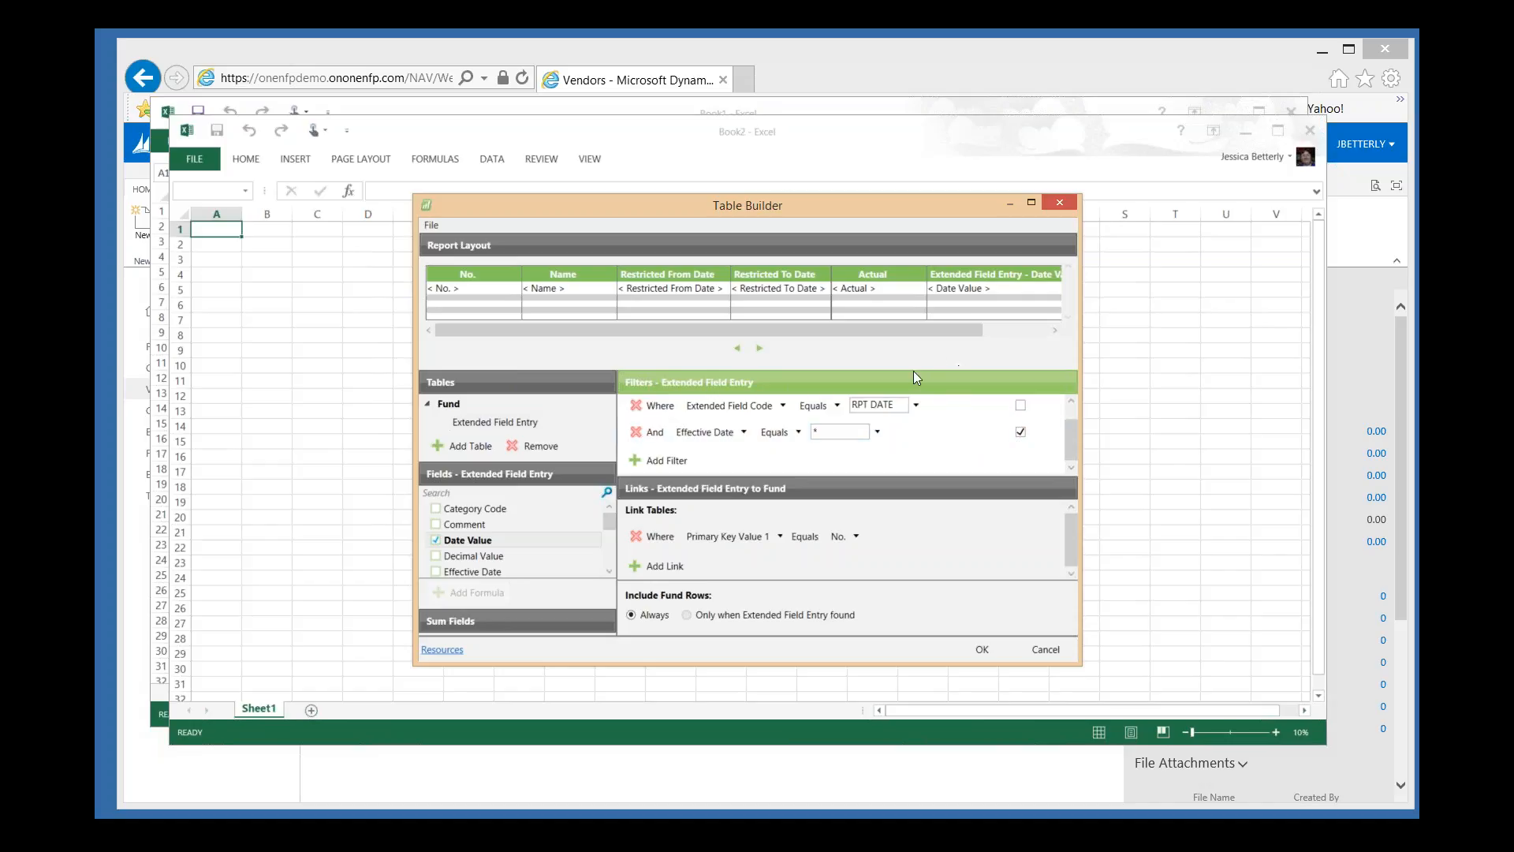
- Generate the Jet table from the builder setup and run the report with the Effective Date option left at *
left_click(982, 649)
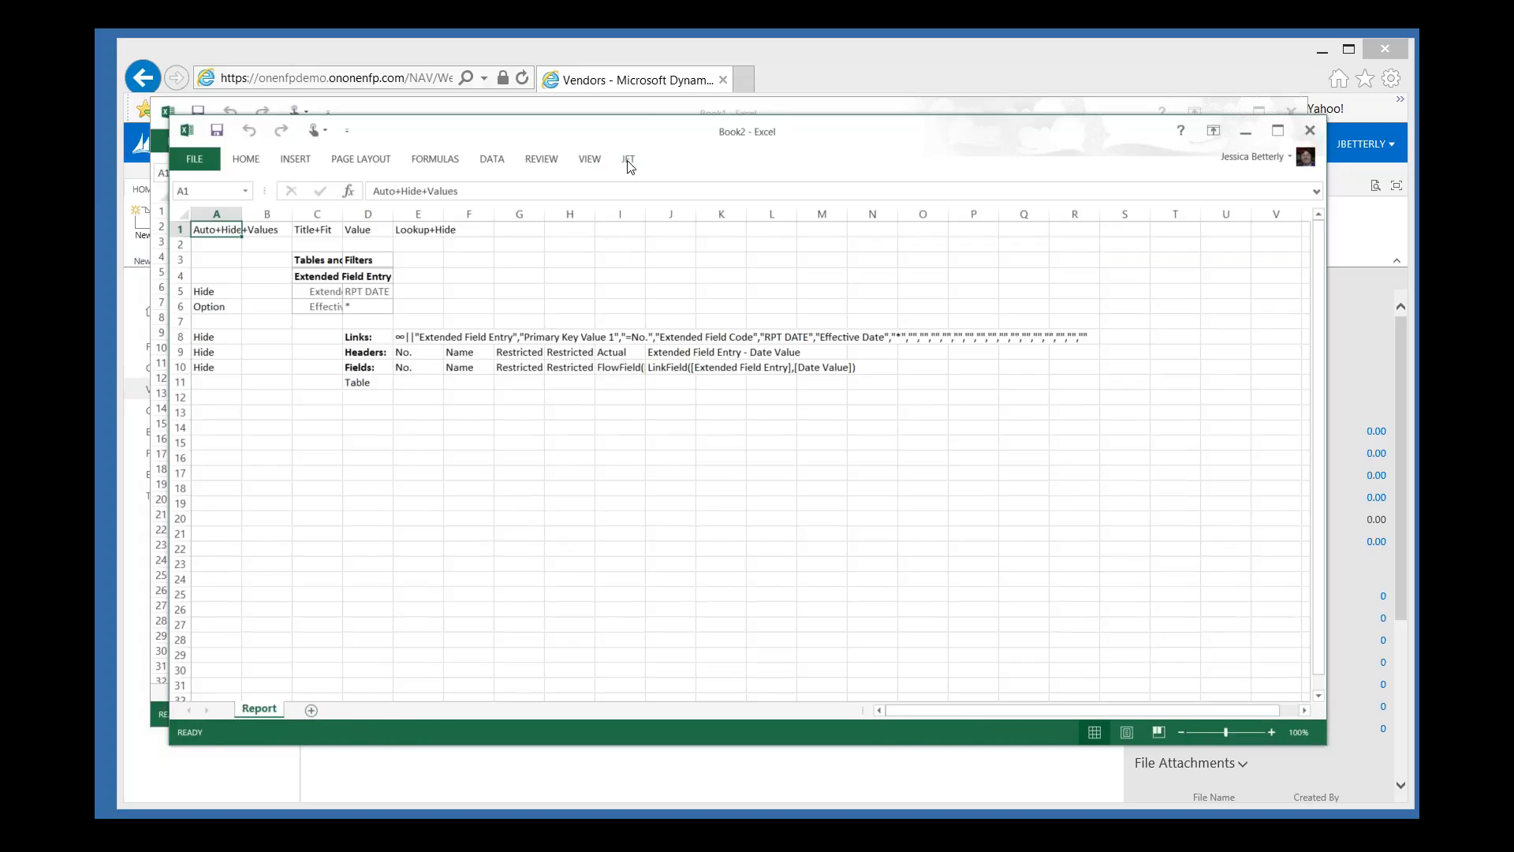
left_click(629, 160)
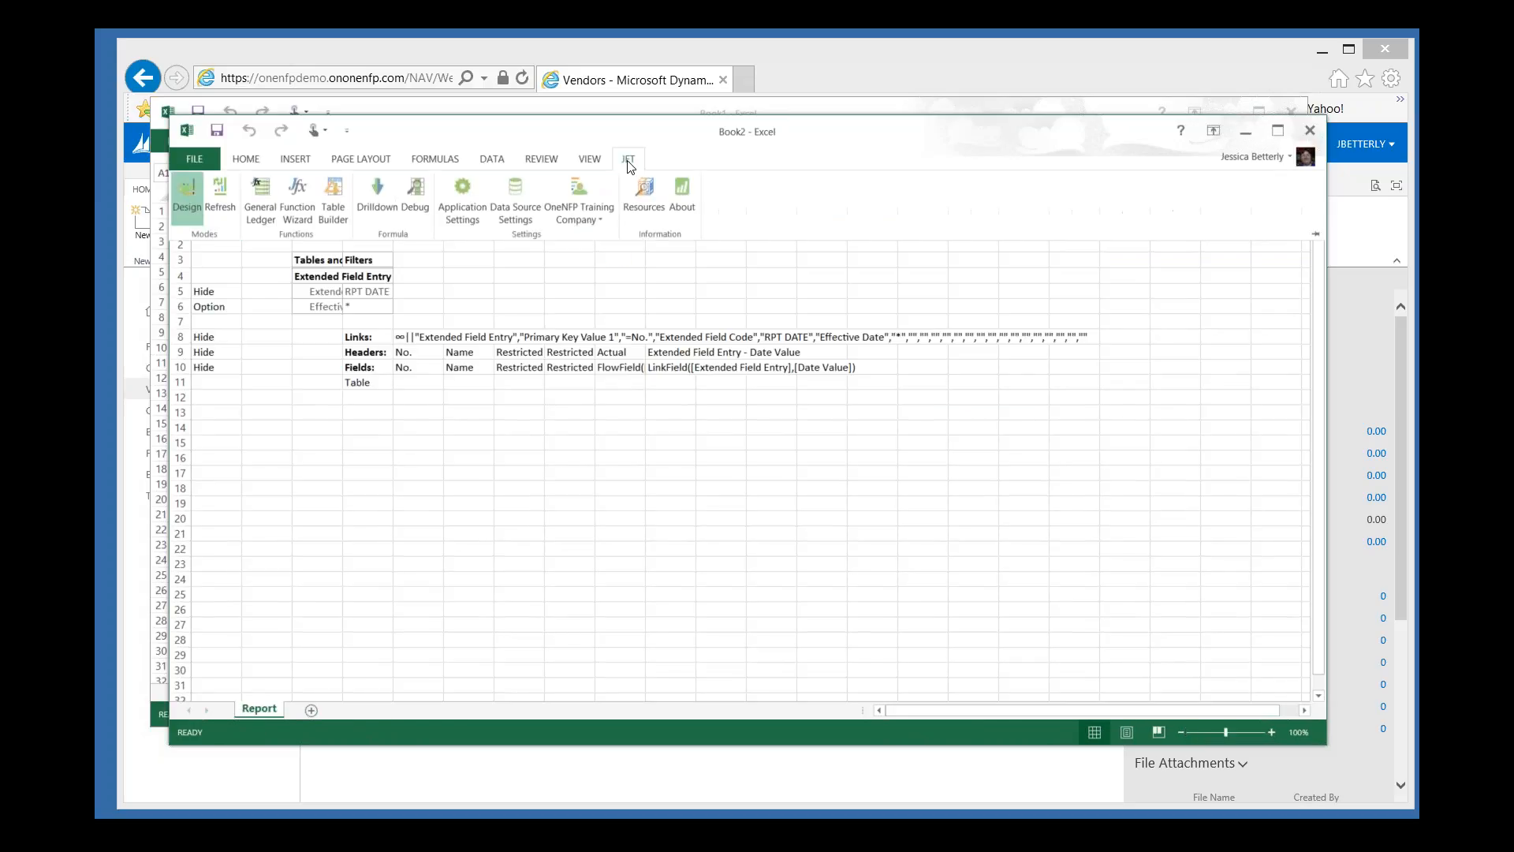
left_click(220, 195)
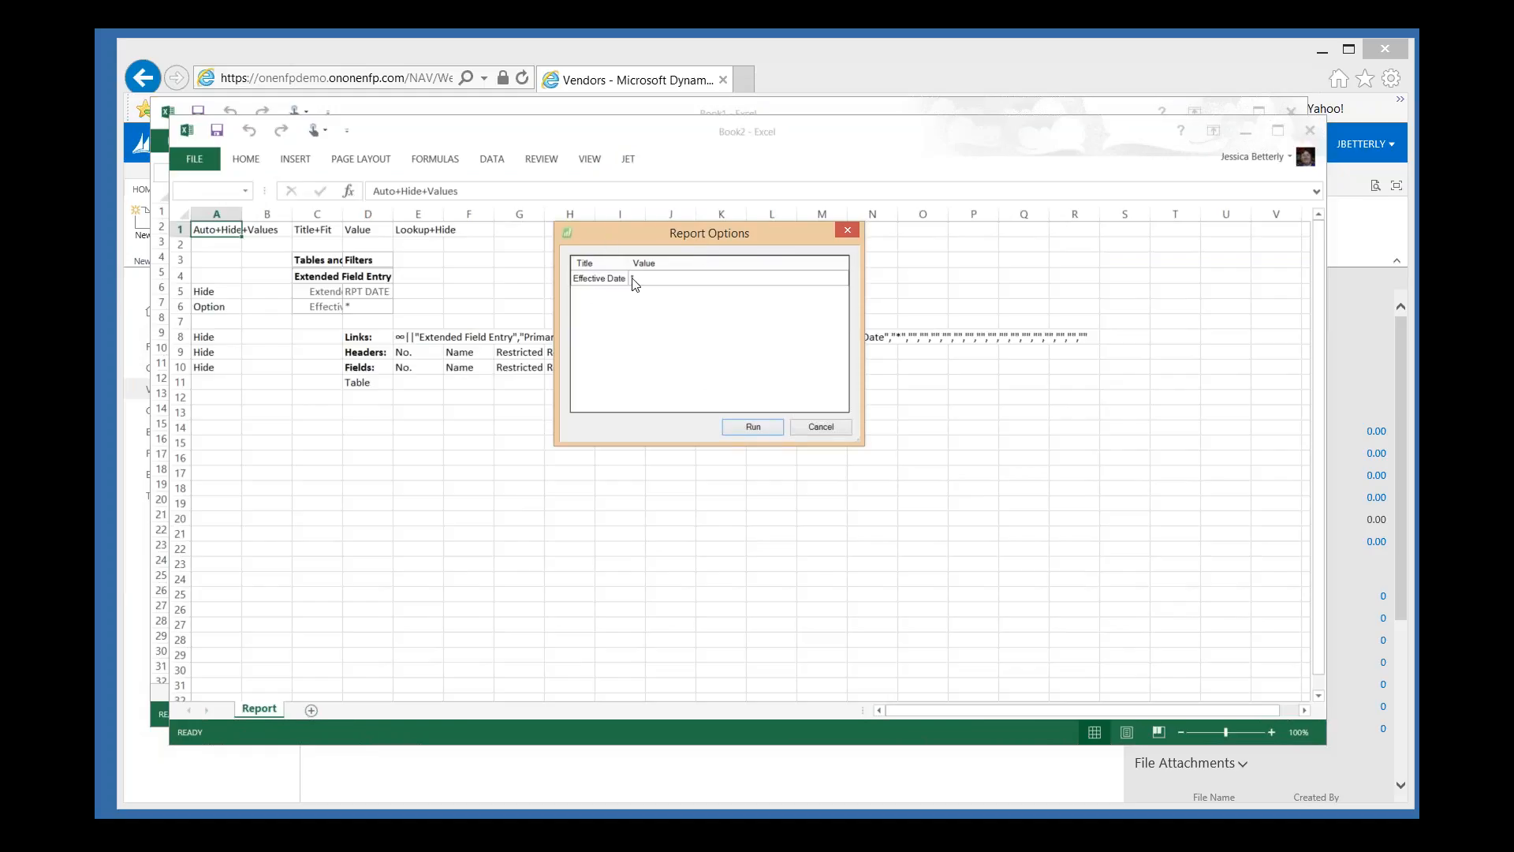
left_click(753, 429)
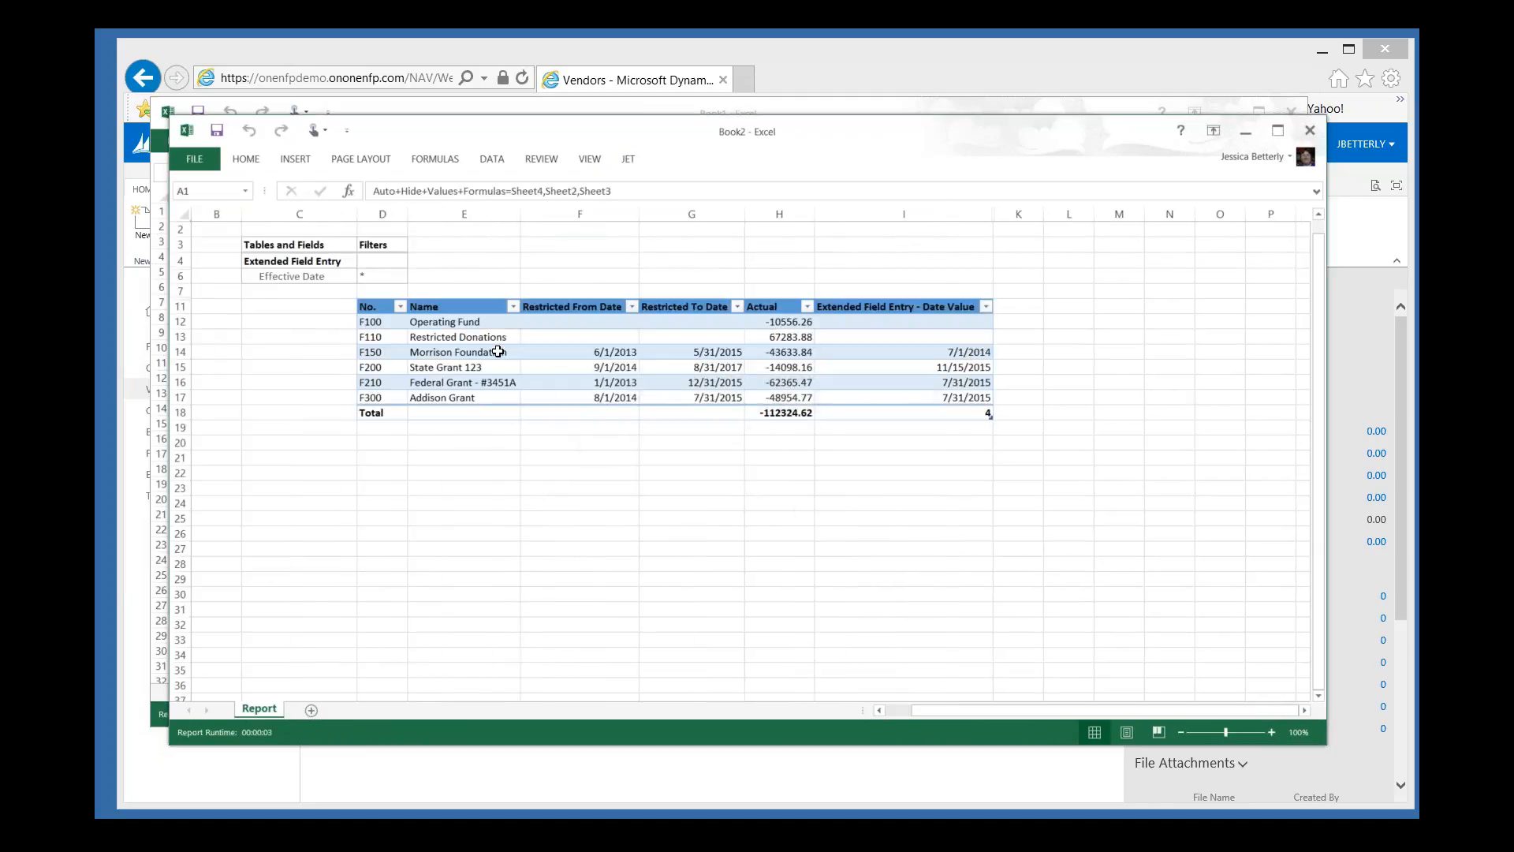
left_click(498, 352)
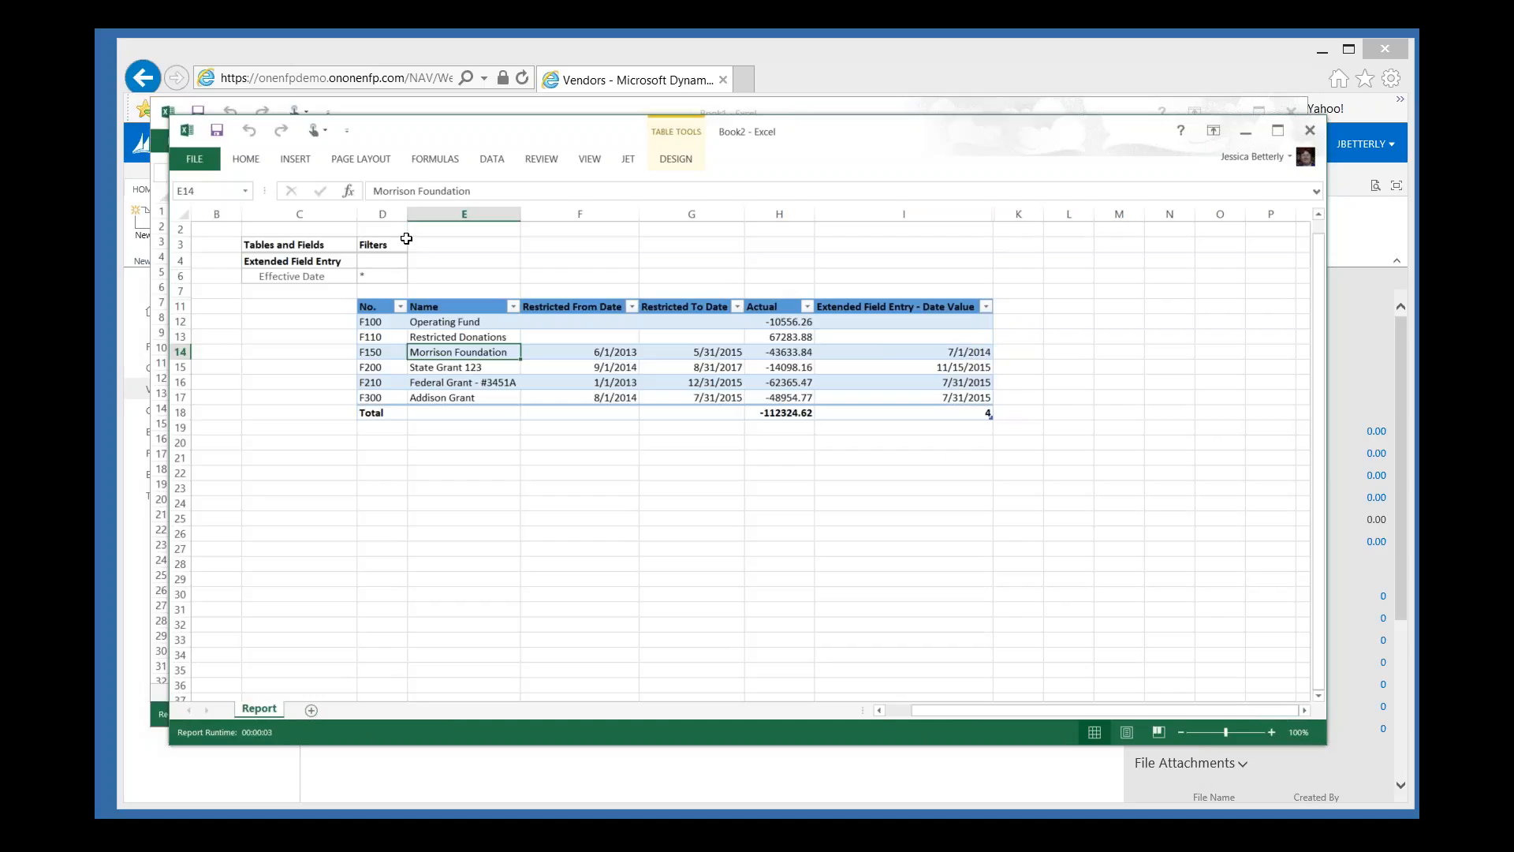
- Rerun the Jet report with the Effective Date option set to >010115
left_click(630, 164)
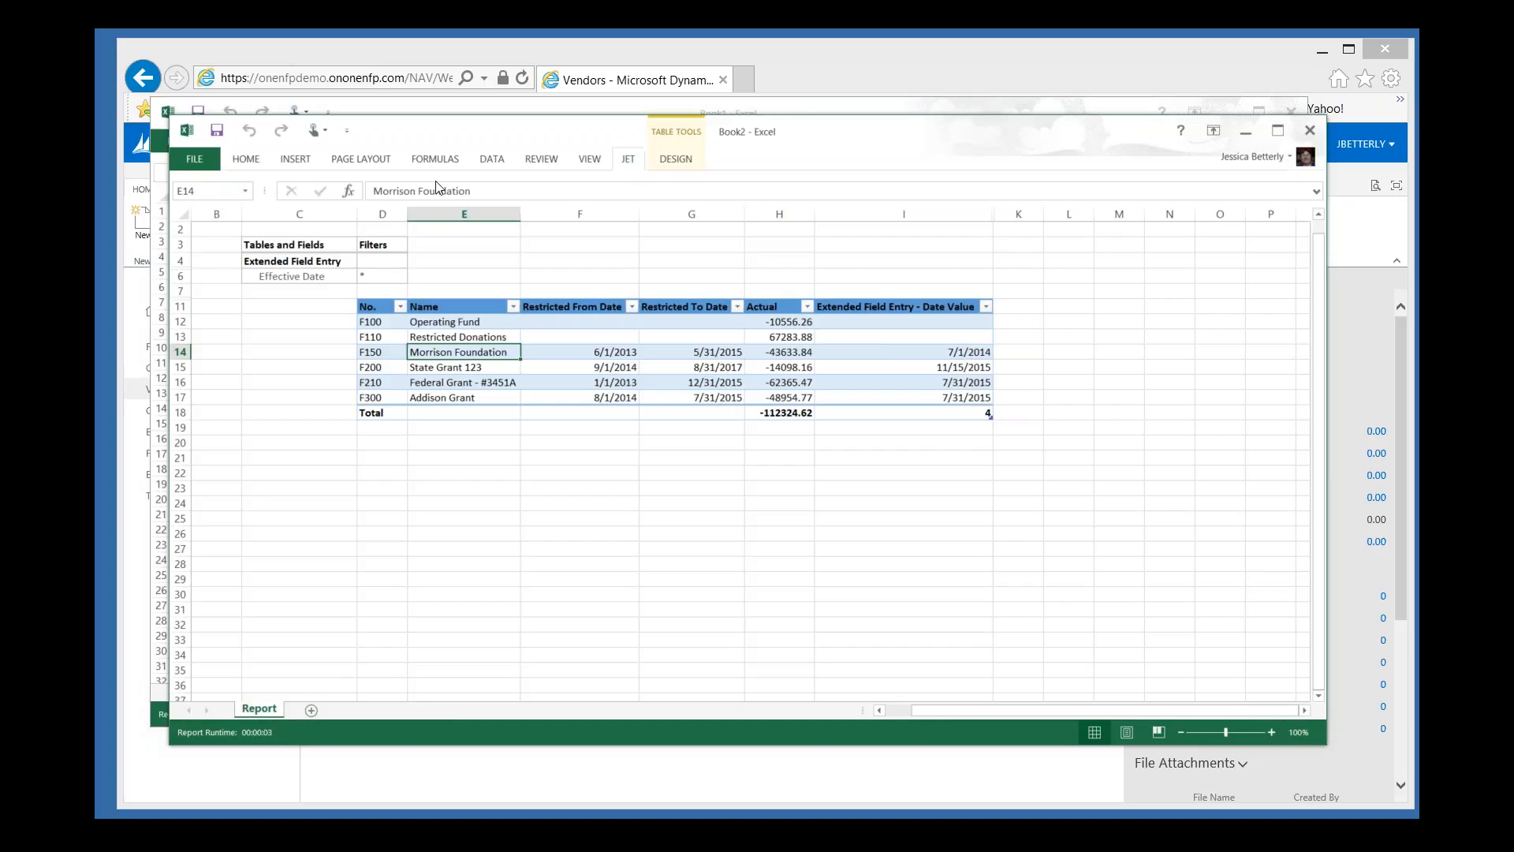
left_click(221, 198)
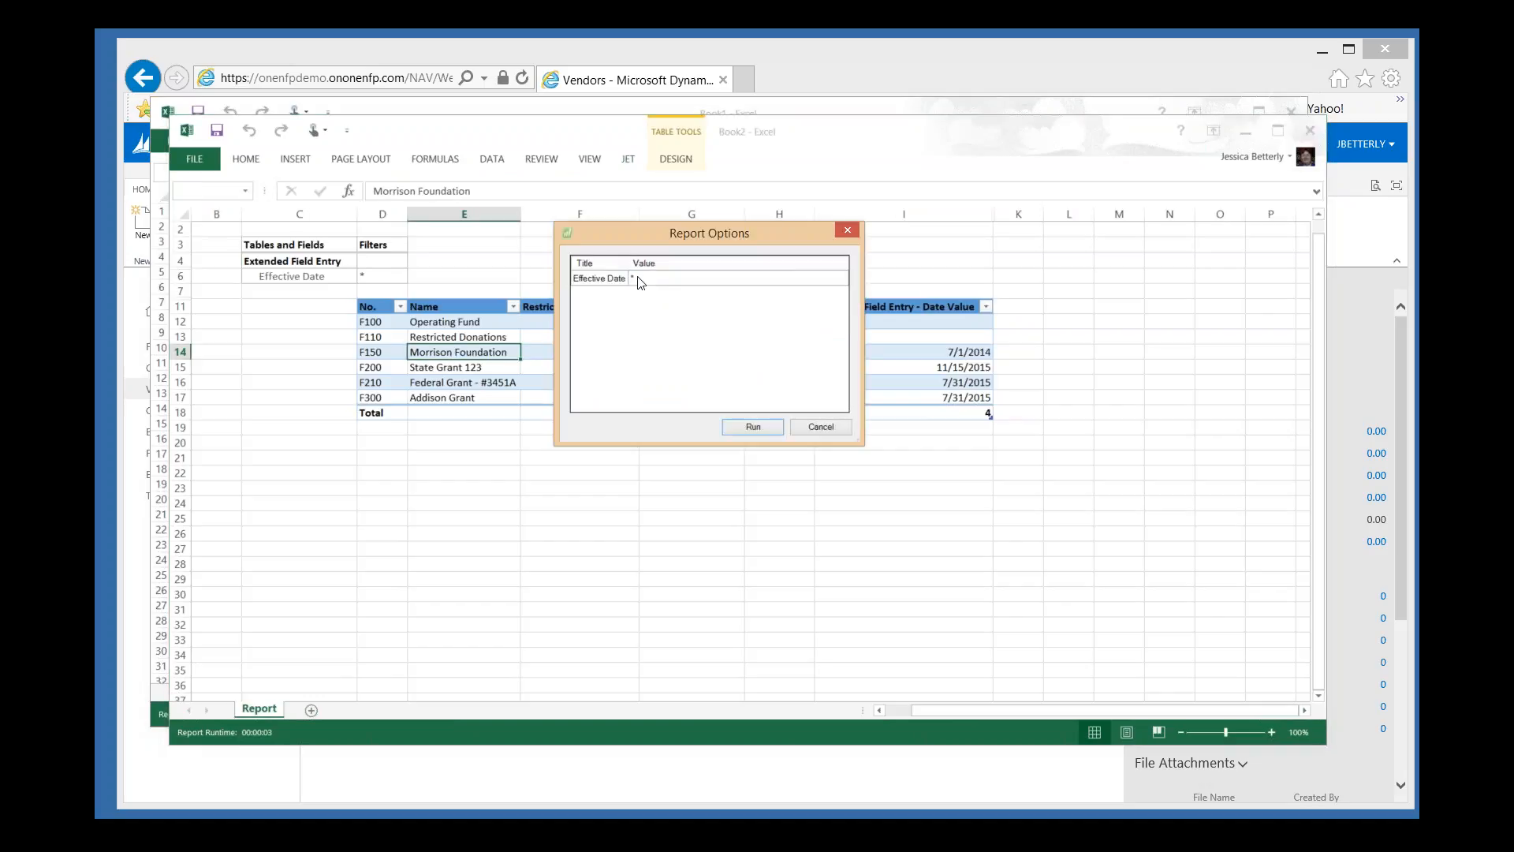
type(">010115")
left_click(753, 427)
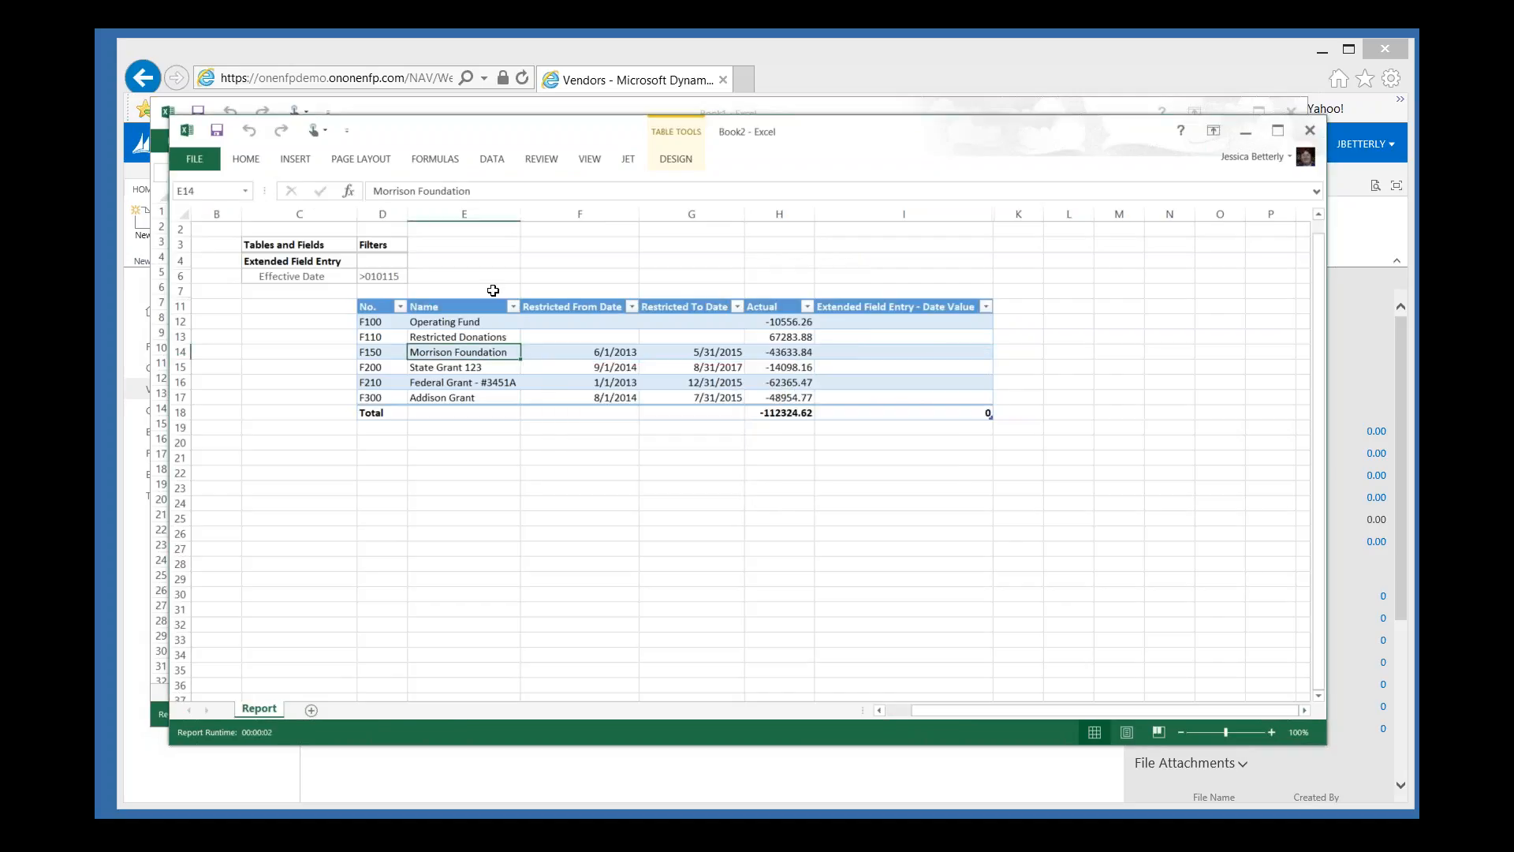
- Set the Effective Date option back to * and rerun the Jet report
left_click(629, 160)
left_click(218, 188)
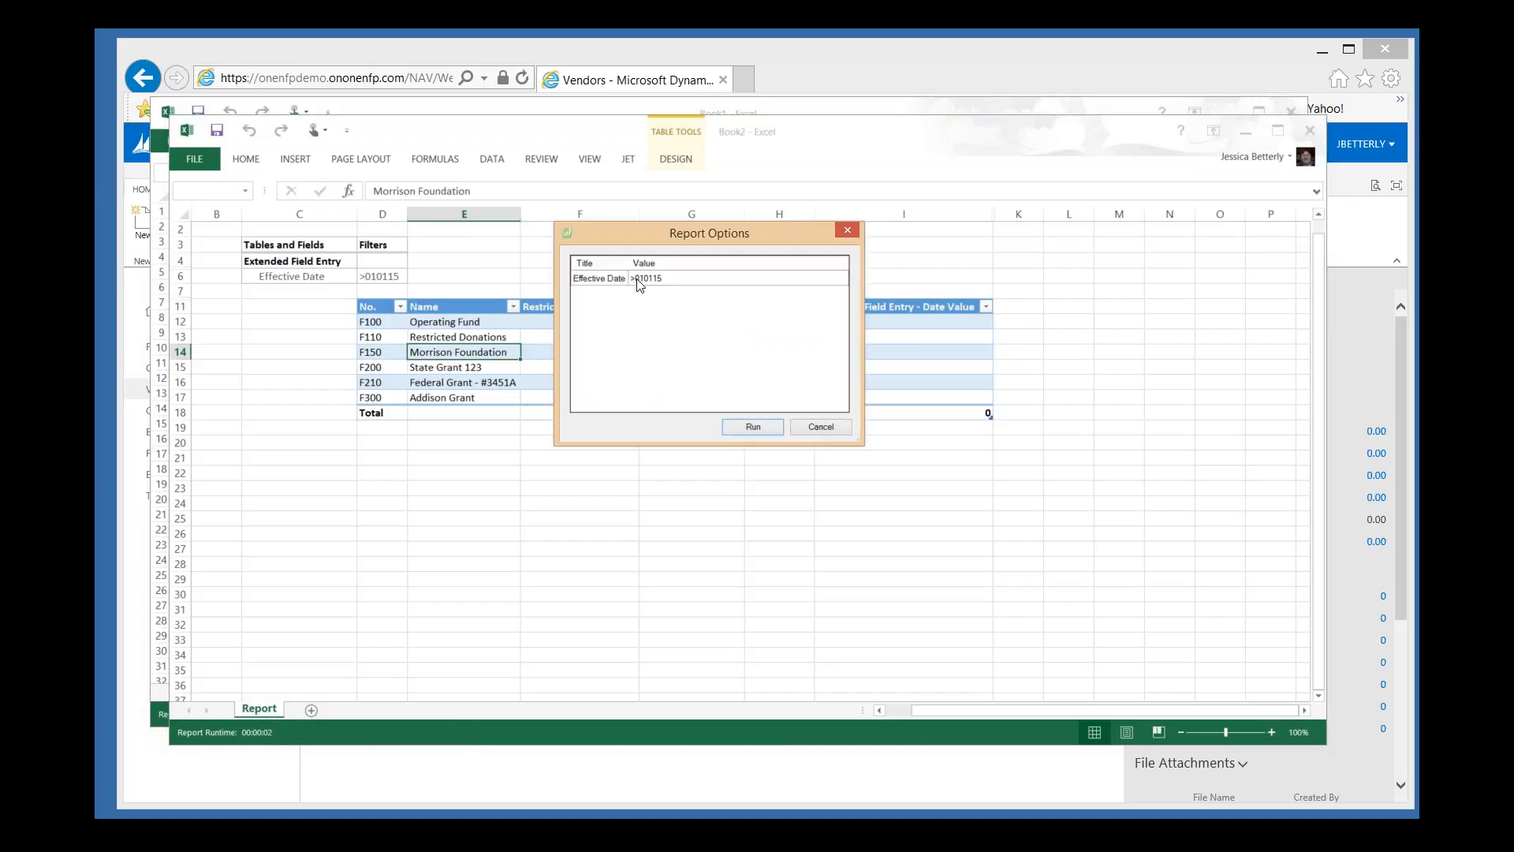
left_click_drag(632, 279, 664, 282)
type("*")
left_click(746, 428)
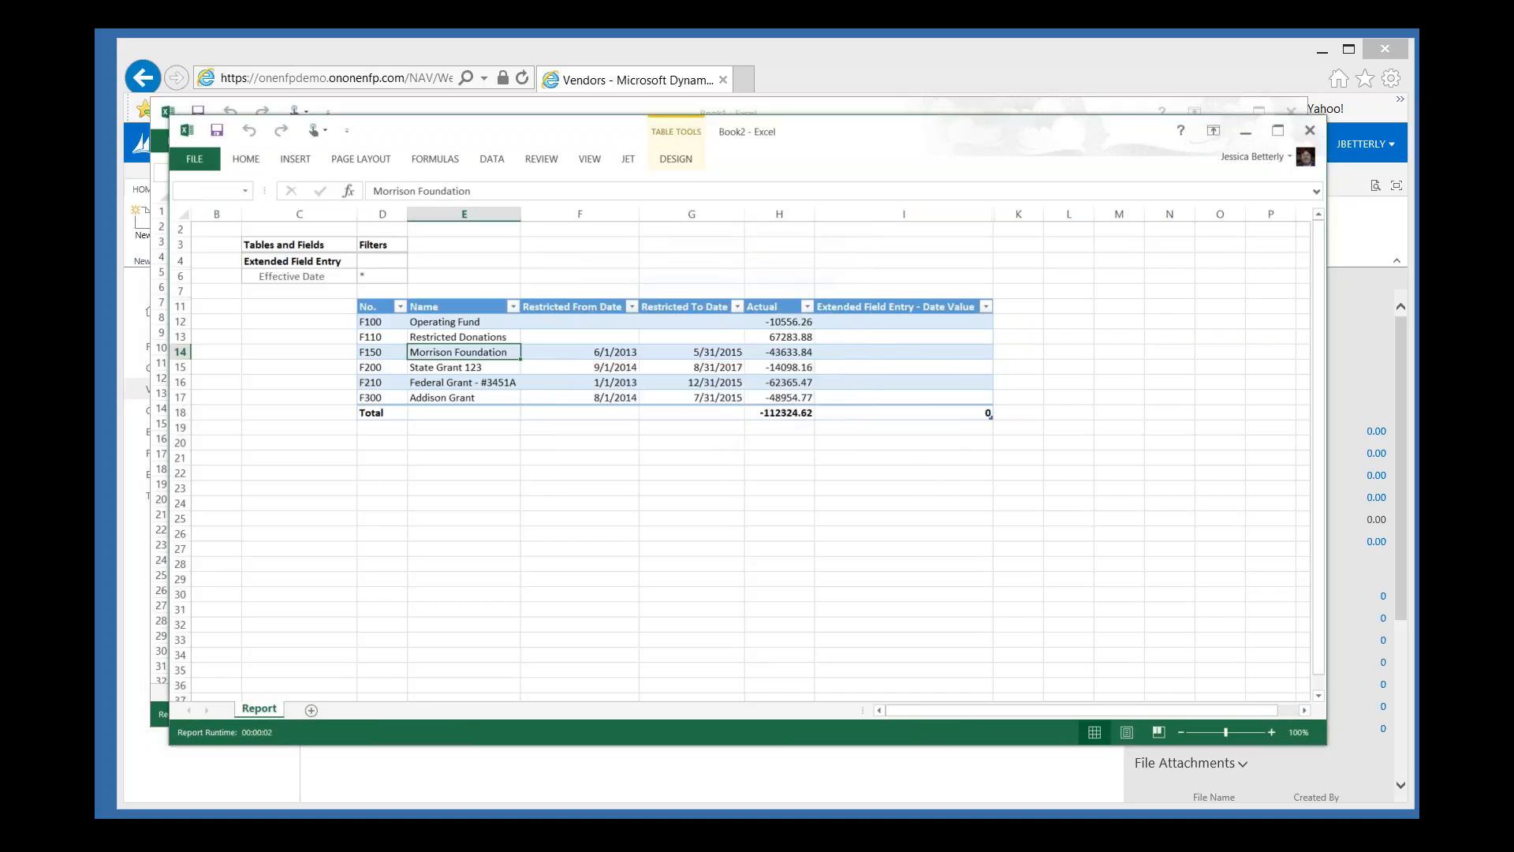
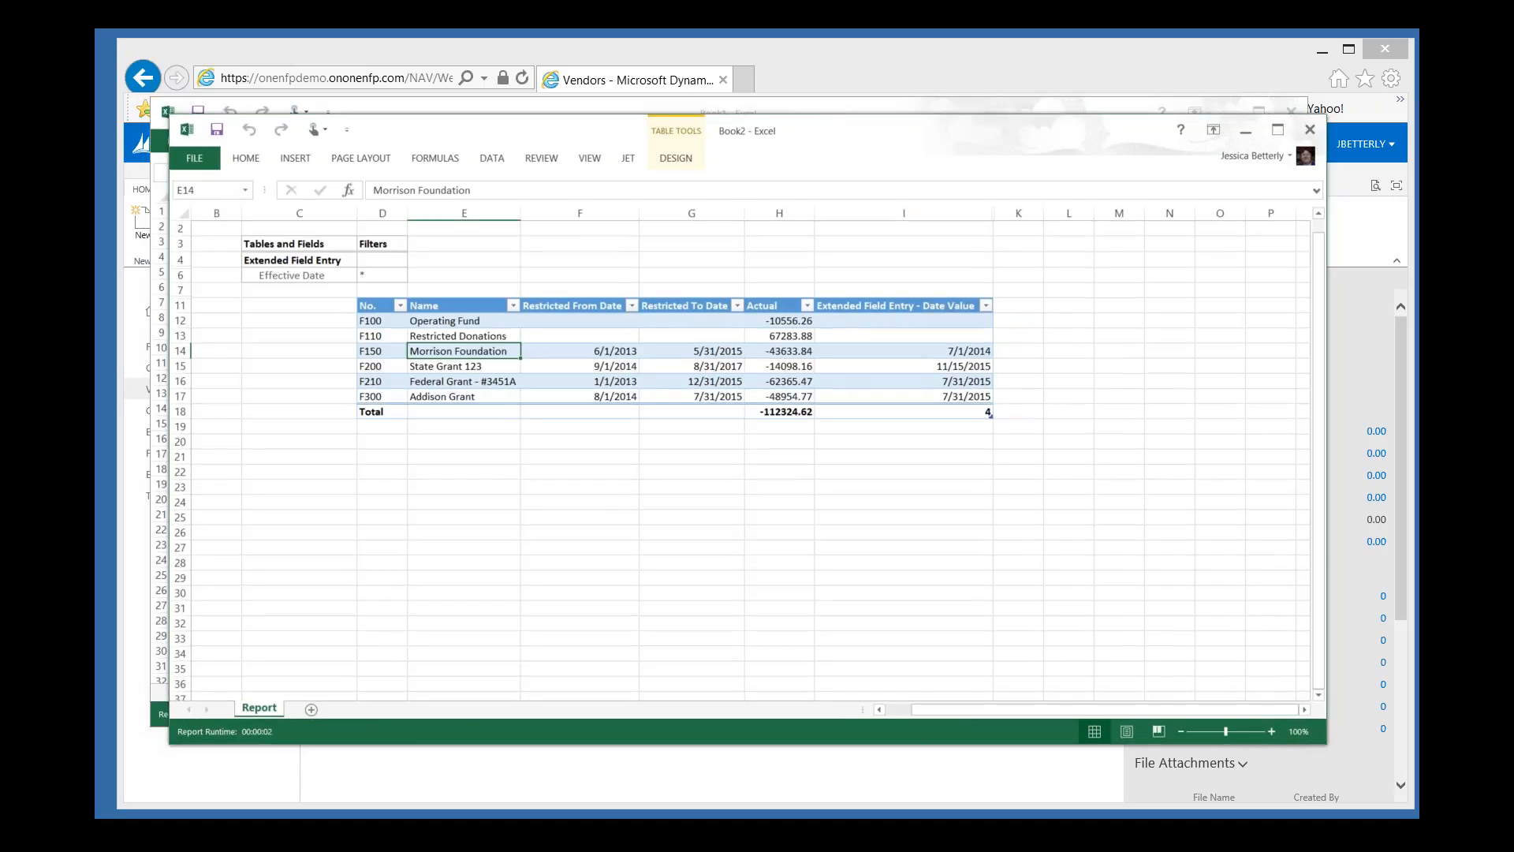
- Start a new Table Builder report from the blank Book1 workbook and add the Extended Field Entry table
left_click(834, 105)
left_click(609, 140)
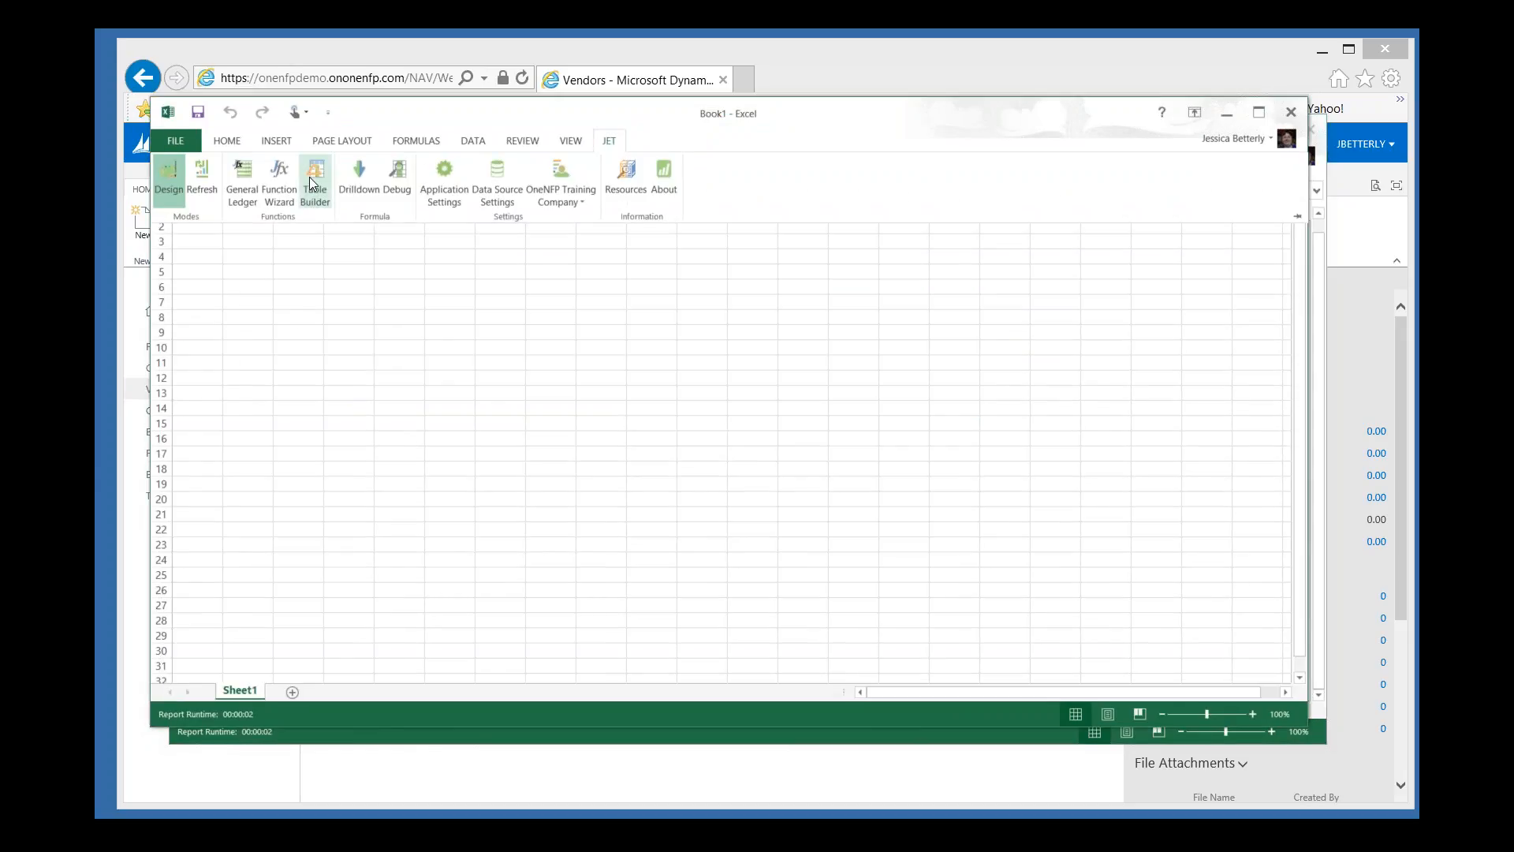
left_click(309, 189)
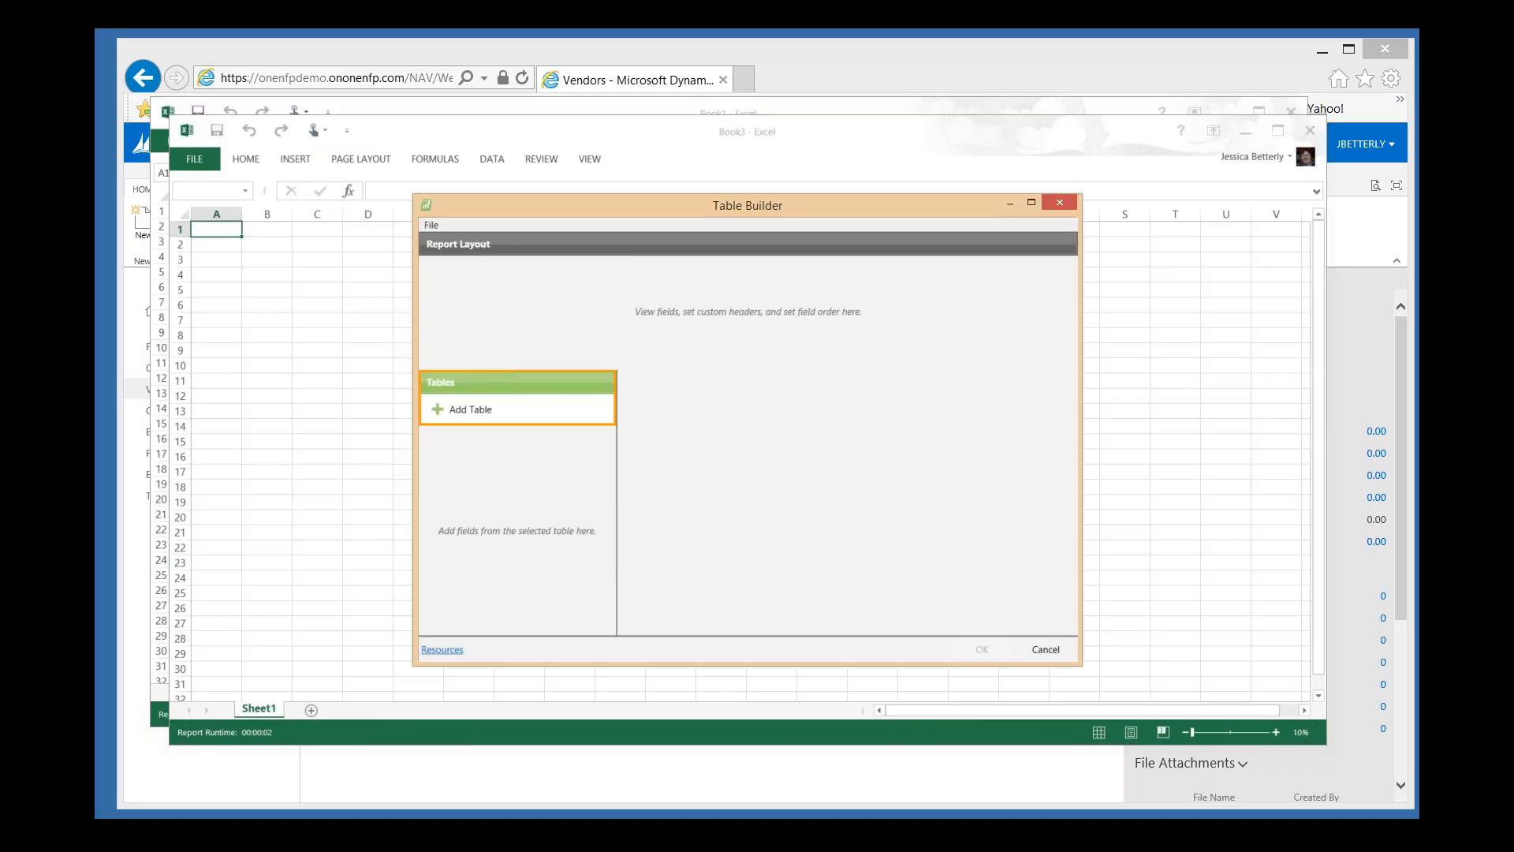
left_click(467, 414)
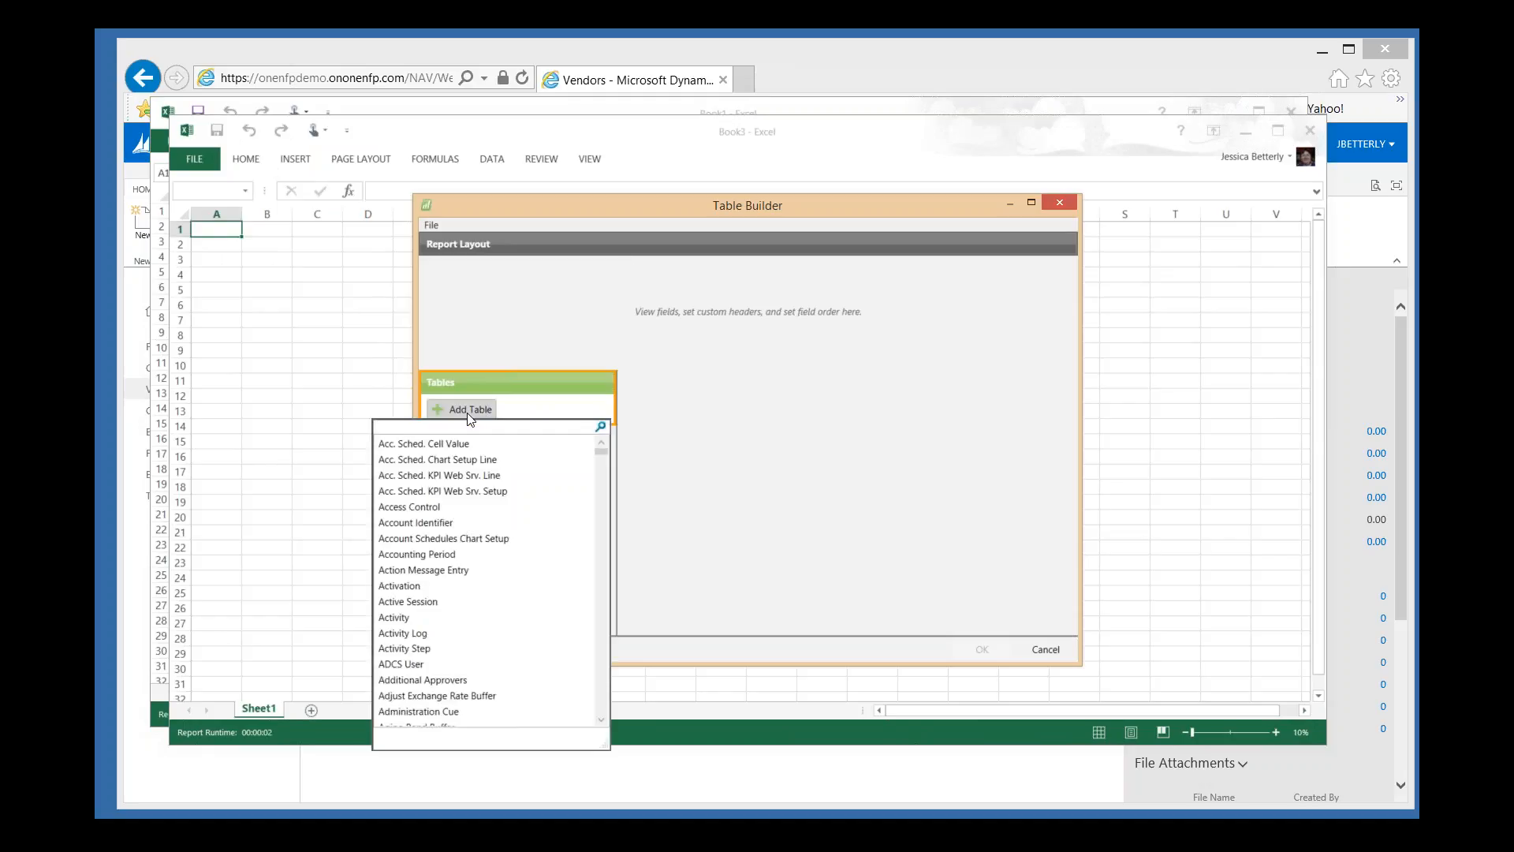
type("extend")
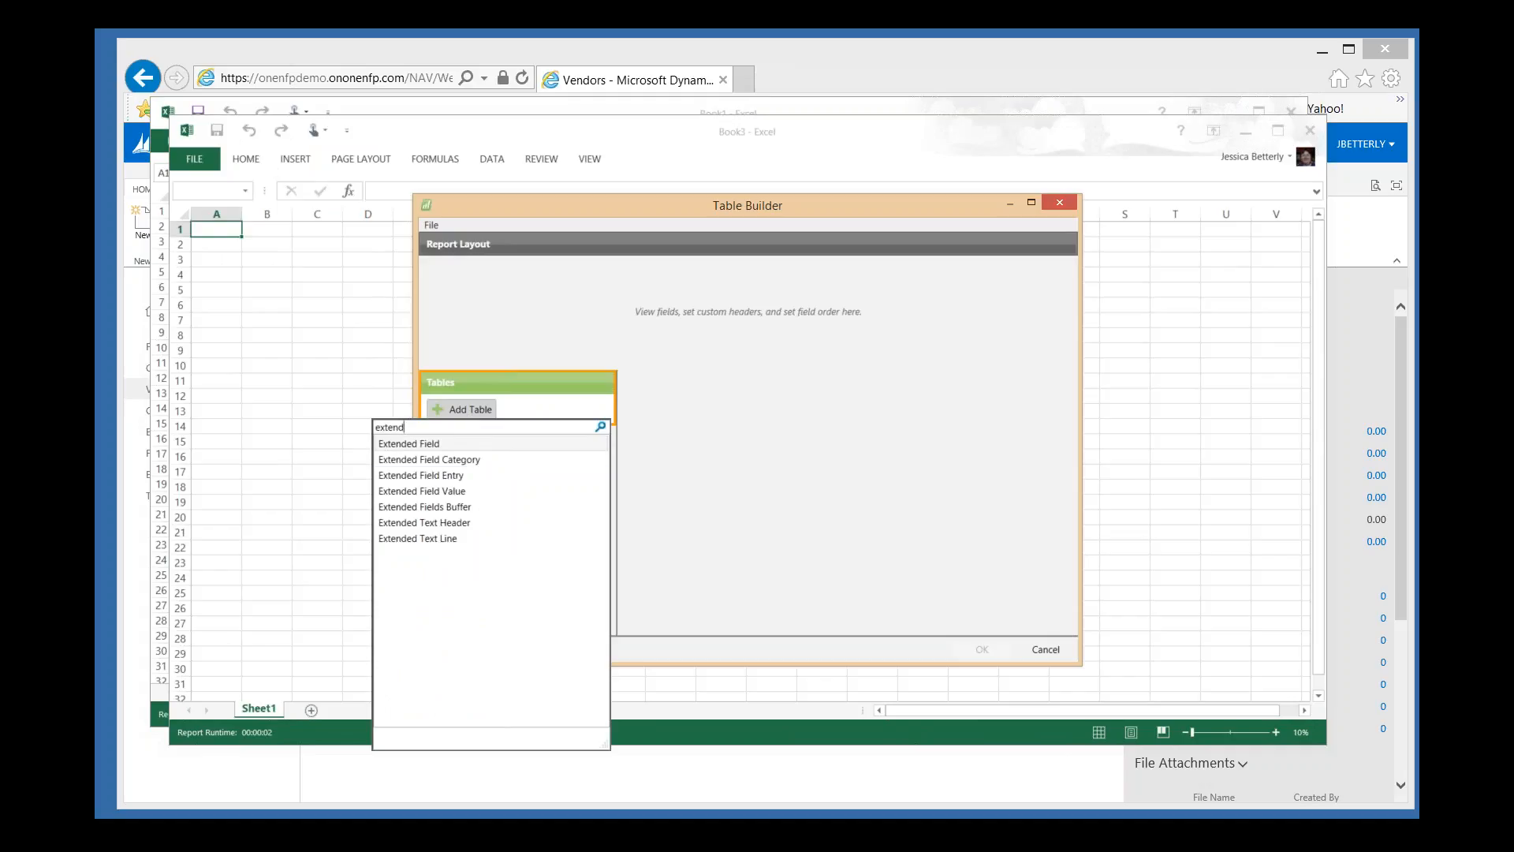
left_click(448, 474)
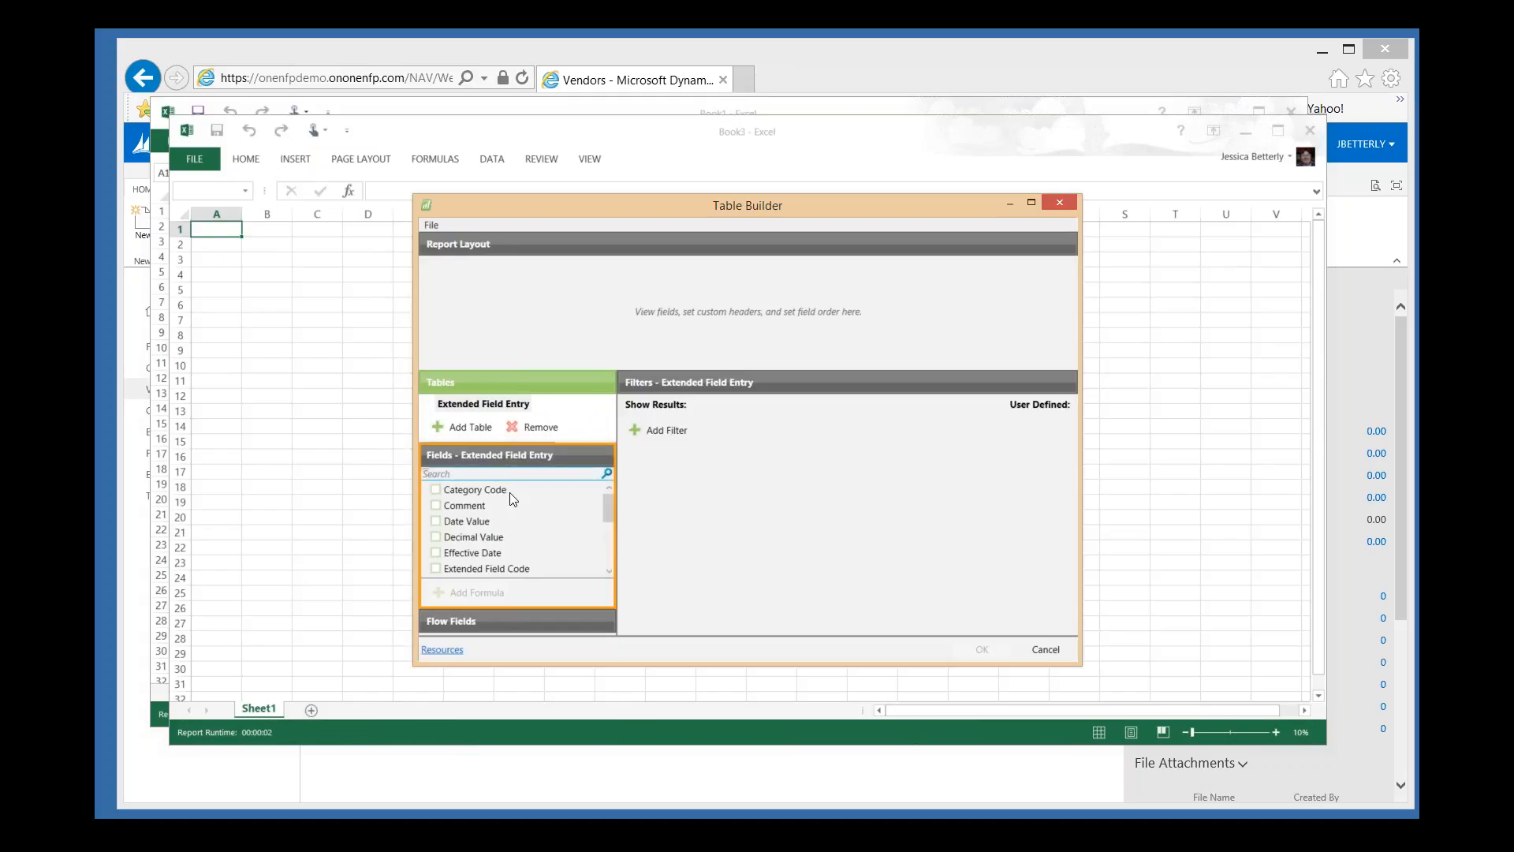
- Include the Date Value, Text Value, Effective Date, Extended Field Code and Primary Key Value 1 fields in the report layout
left_click(437, 520)
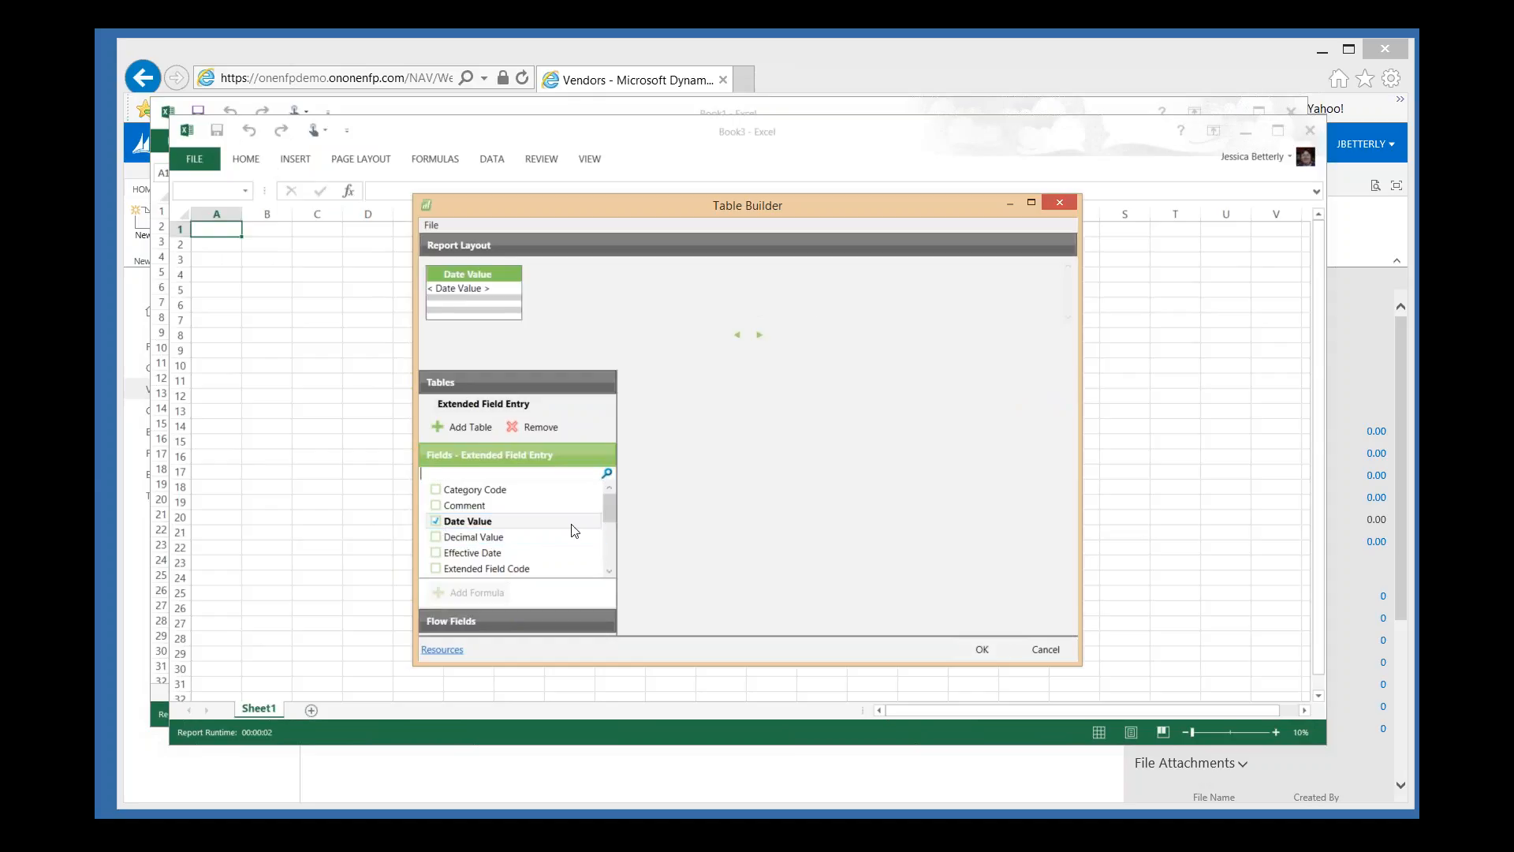
left_click_drag(609, 505, 612, 547)
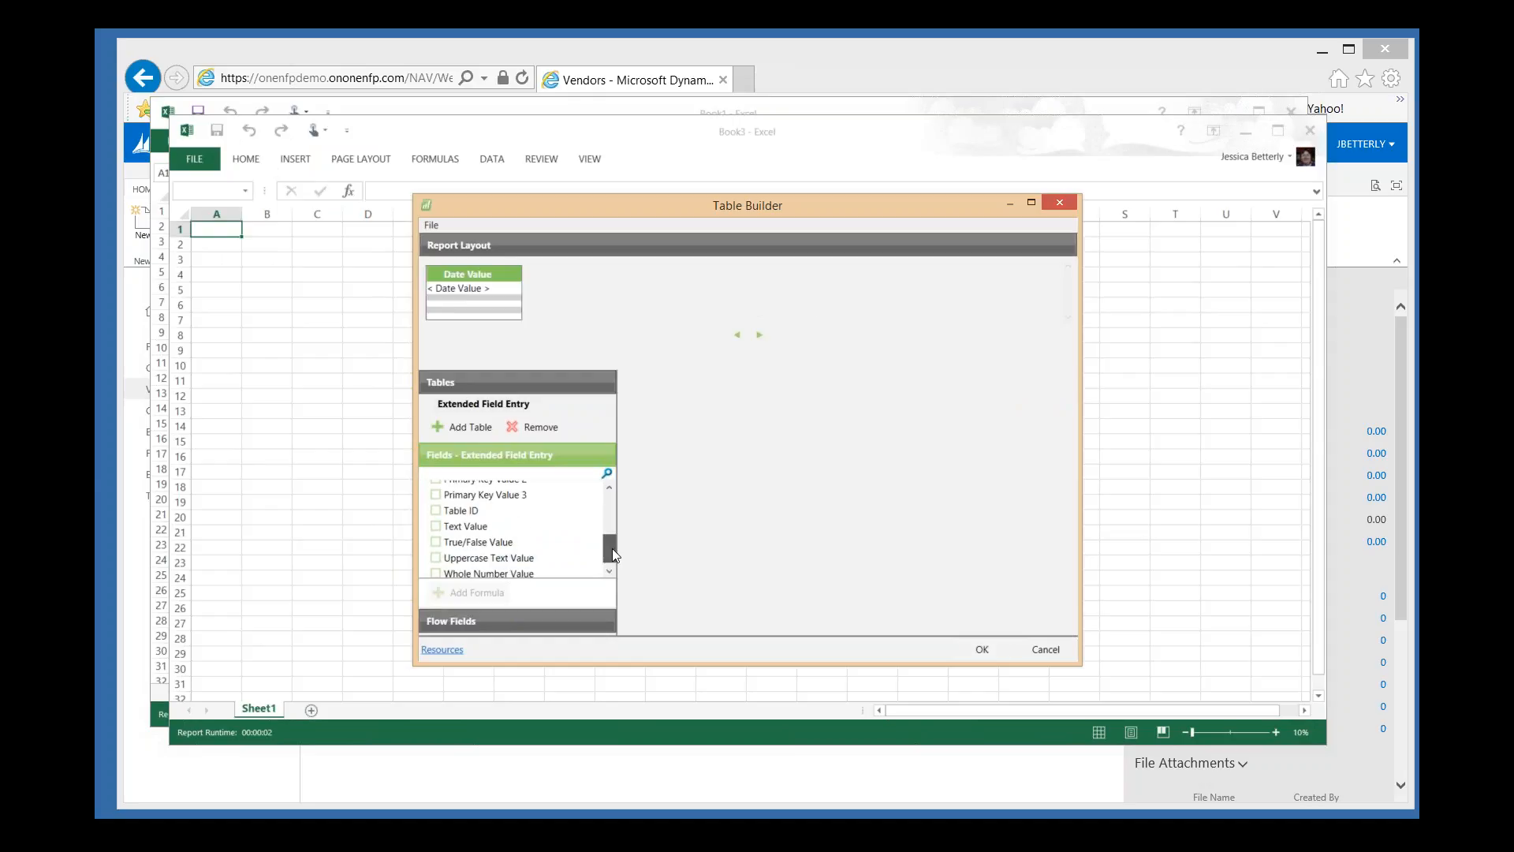
left_click(436, 527)
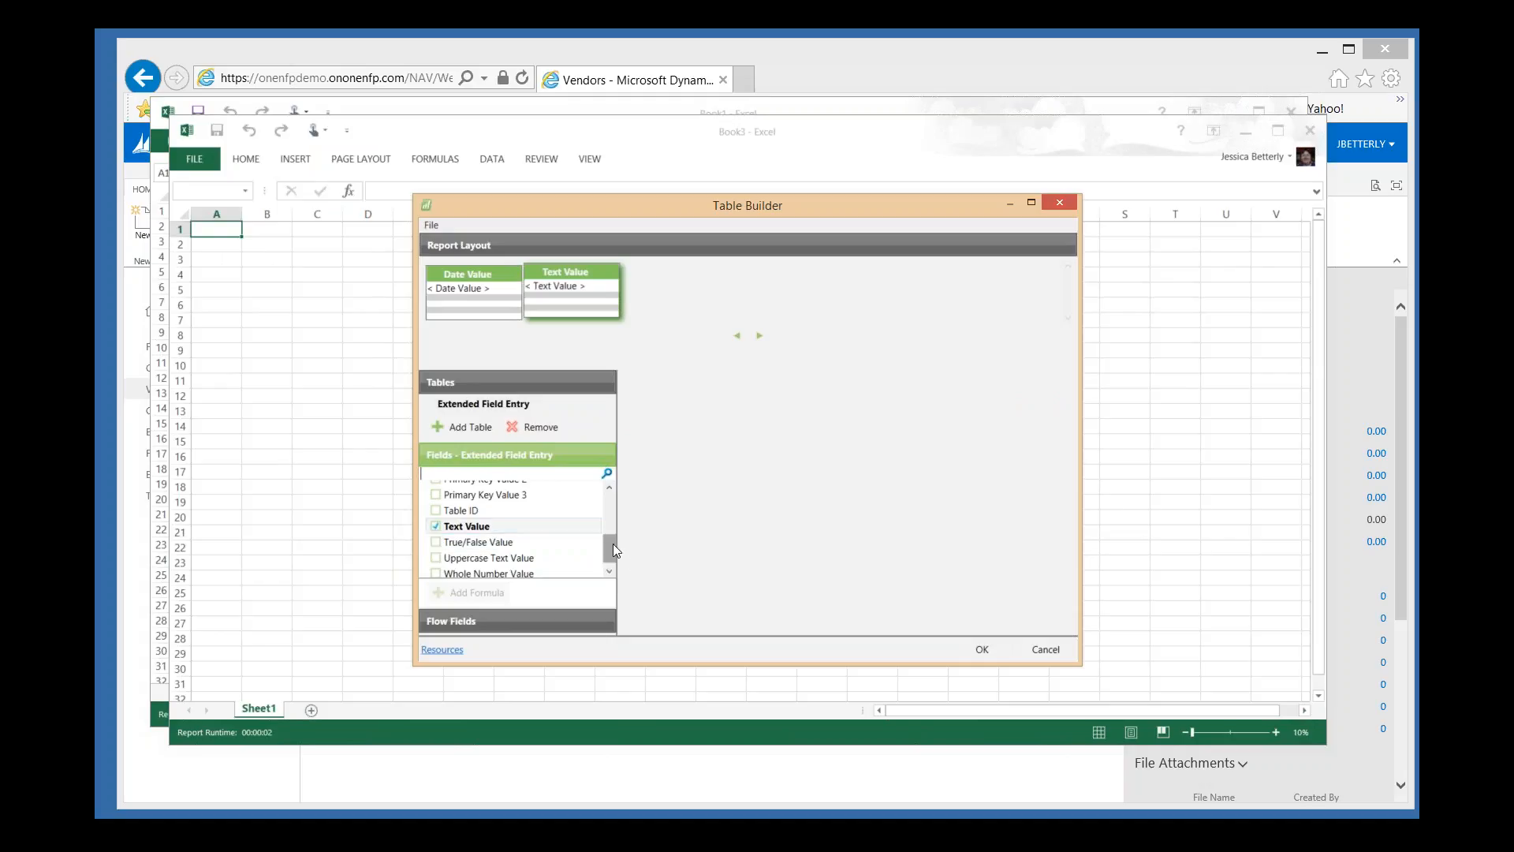
left_click_drag(613, 542, 613, 506)
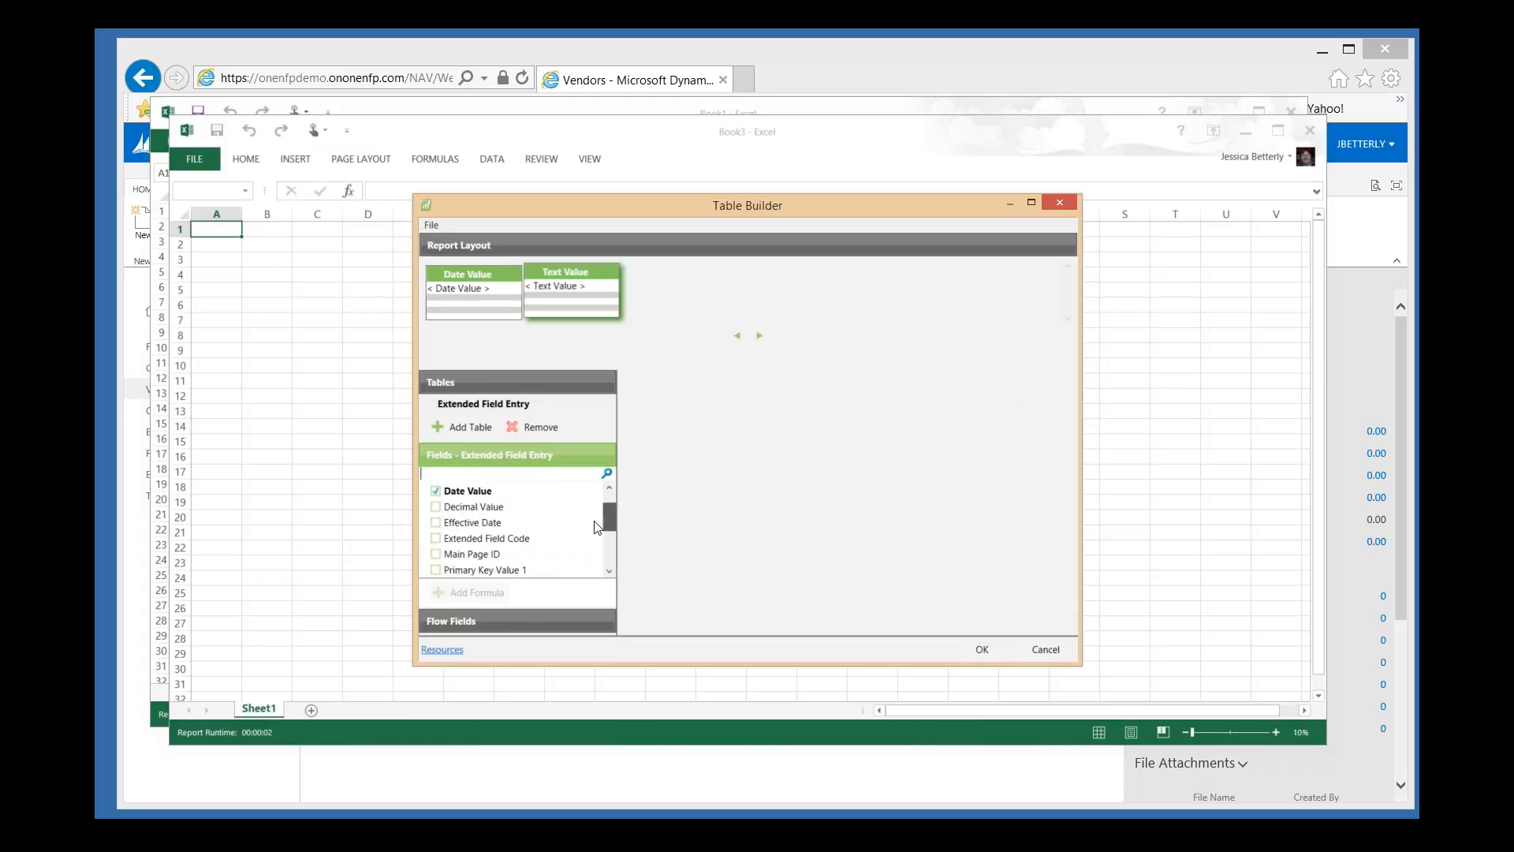
left_click(436, 524)
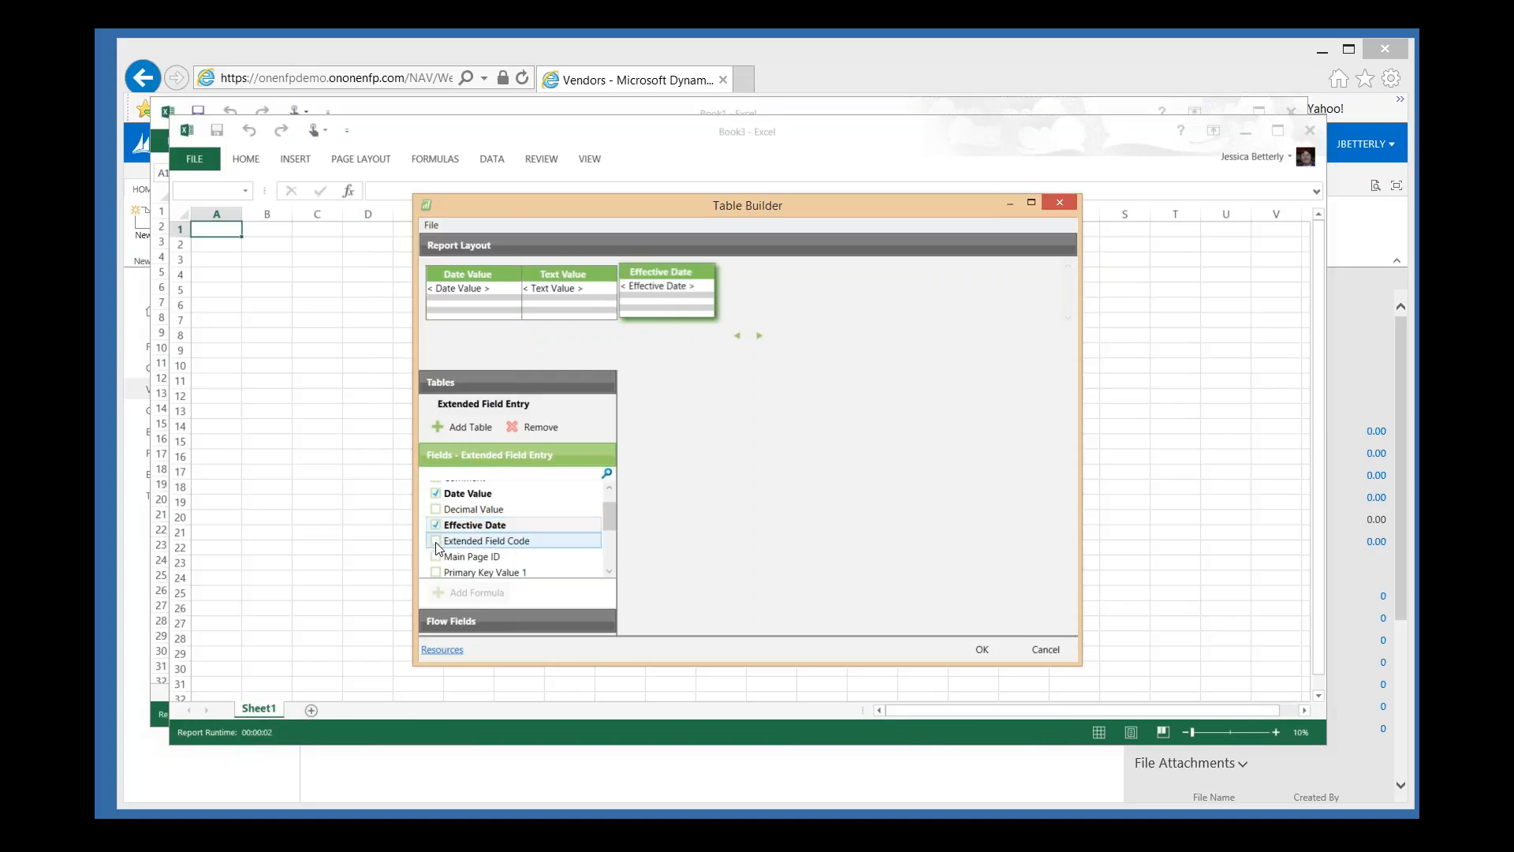
left_click(436, 541)
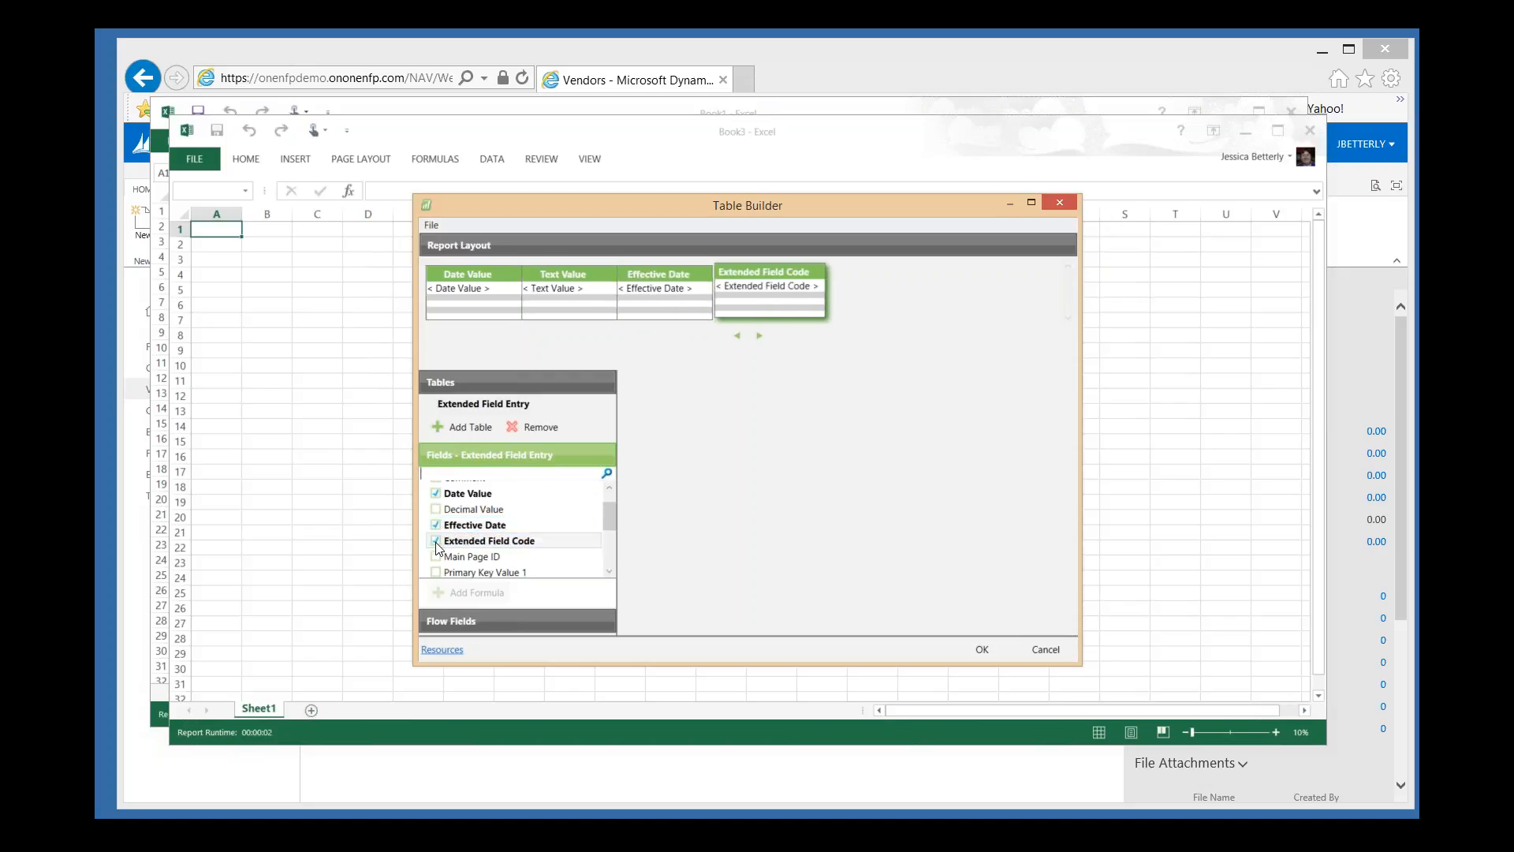
left_click_drag(608, 516, 606, 541)
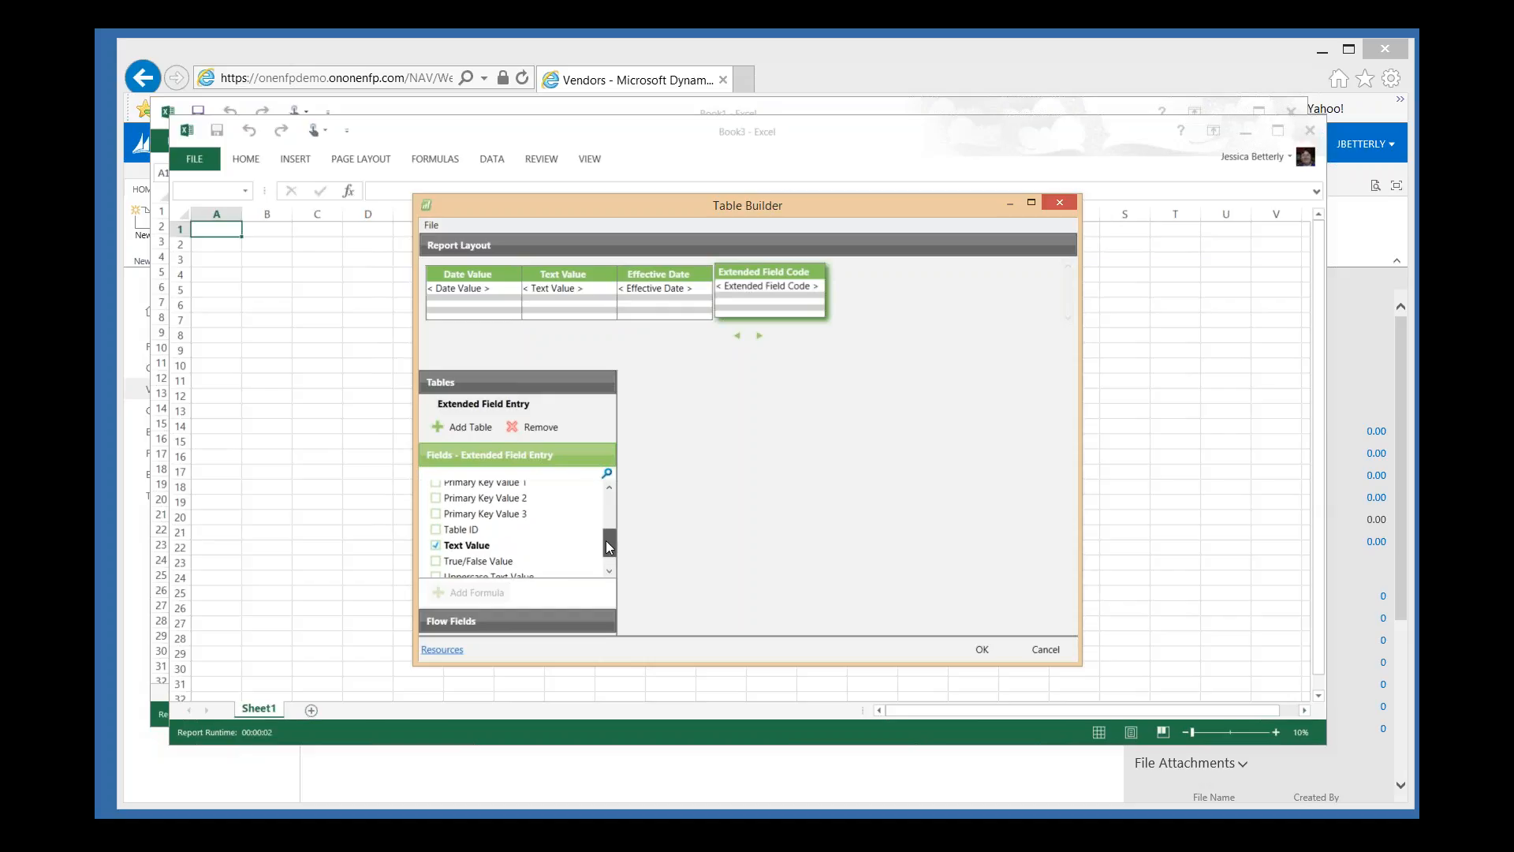
left_click(435, 486)
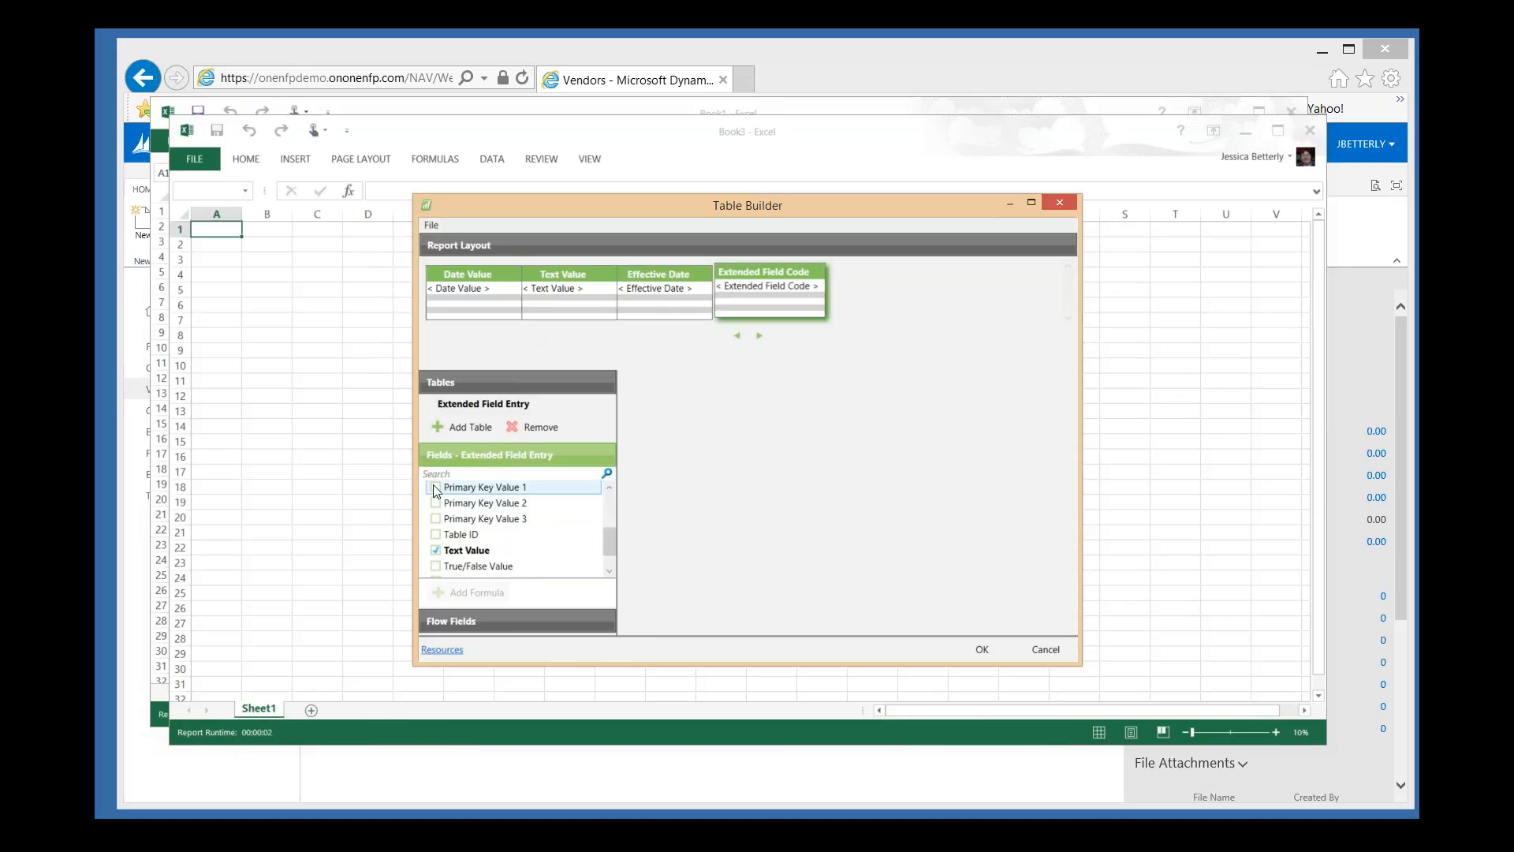
left_click_drag(609, 541, 612, 486)
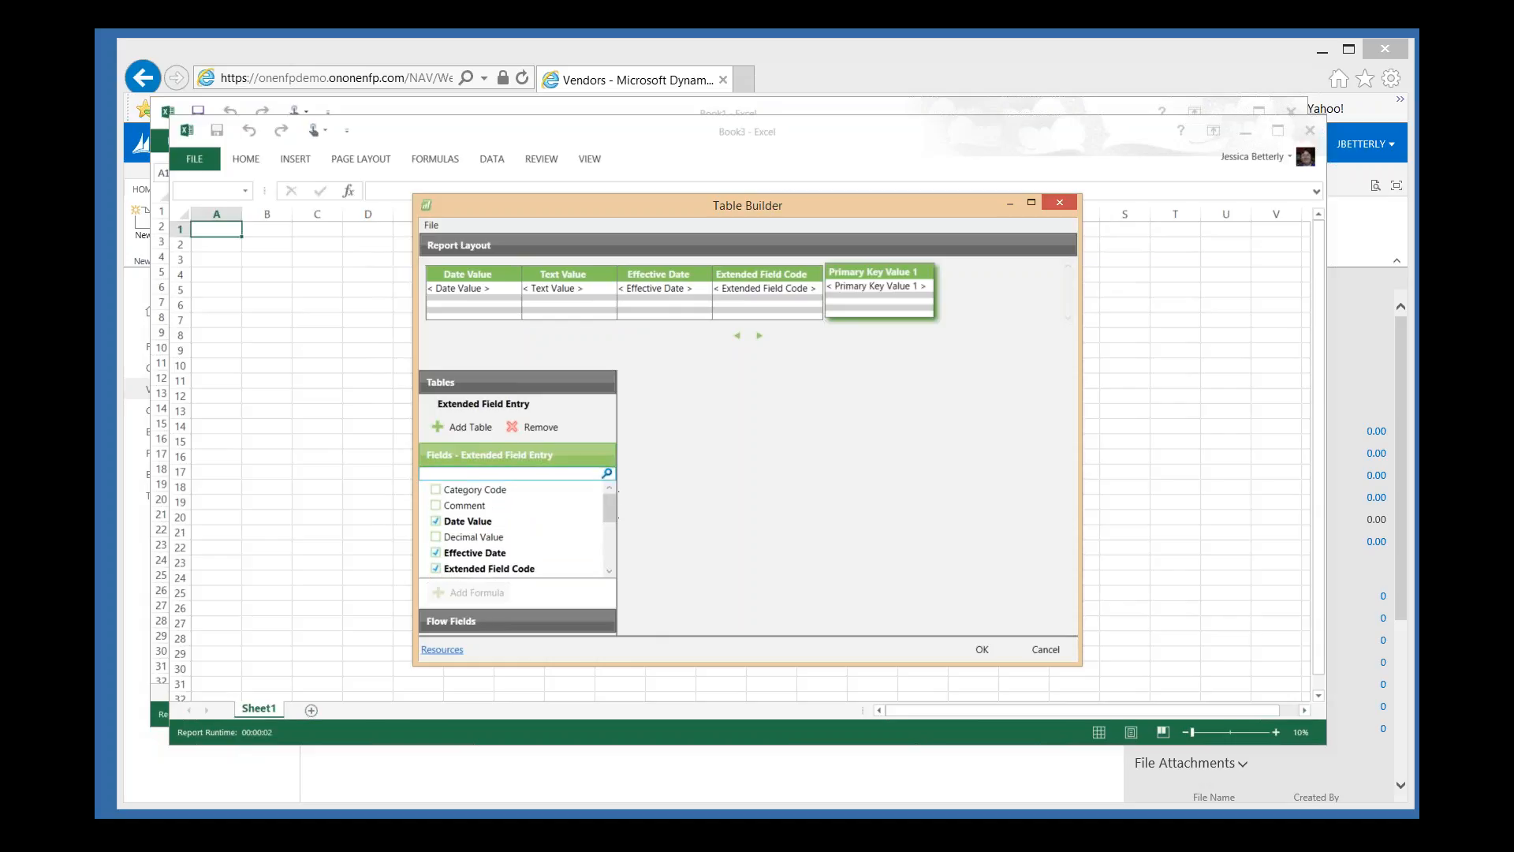
- Add a filter to the Extended Field Entry table where Category Code equals REPORTING
left_click(476, 407)
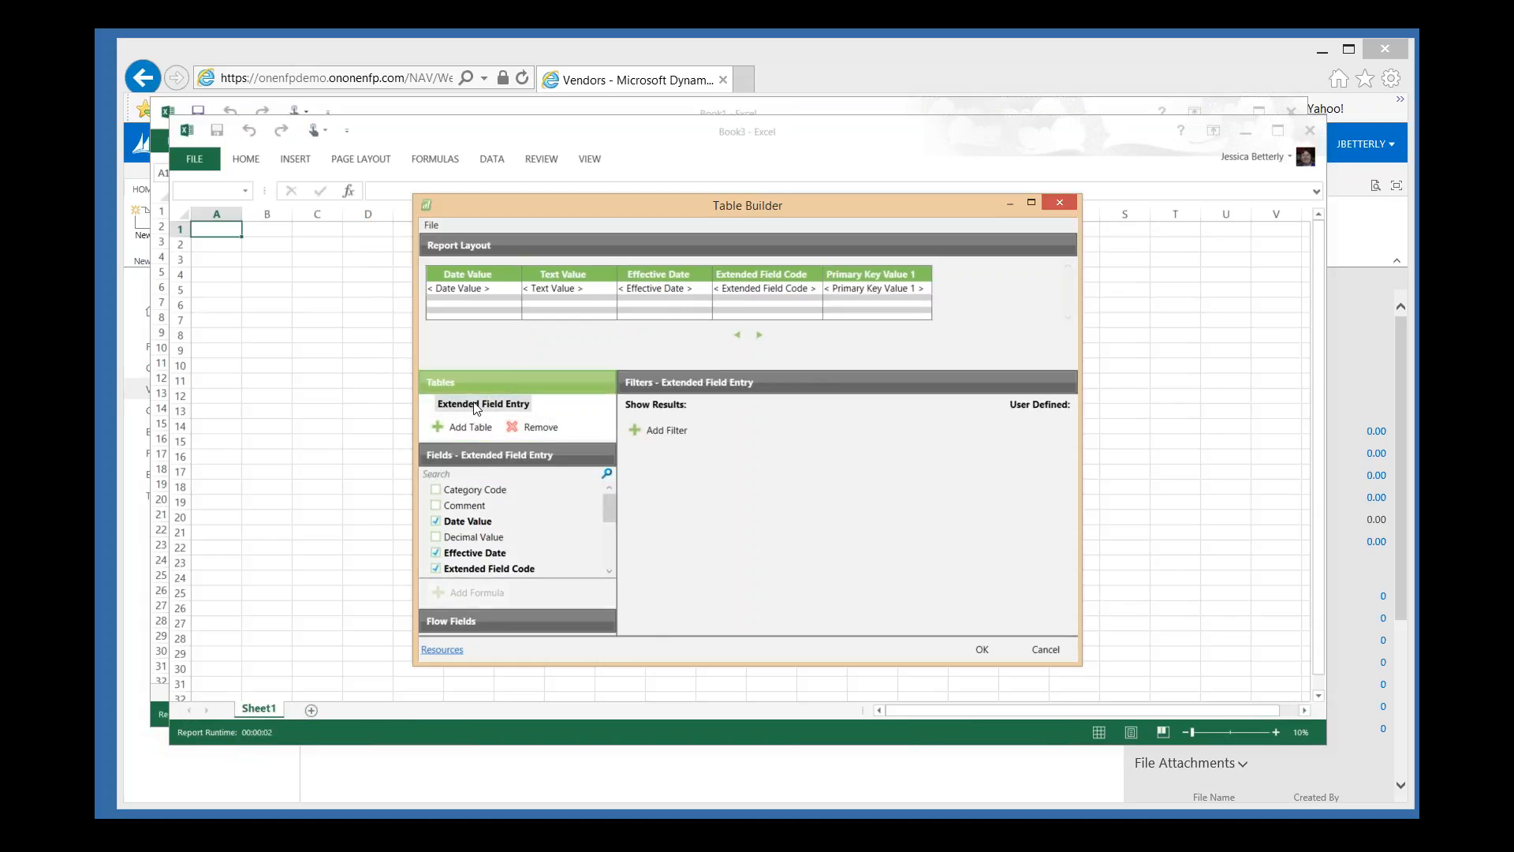
left_click(678, 437)
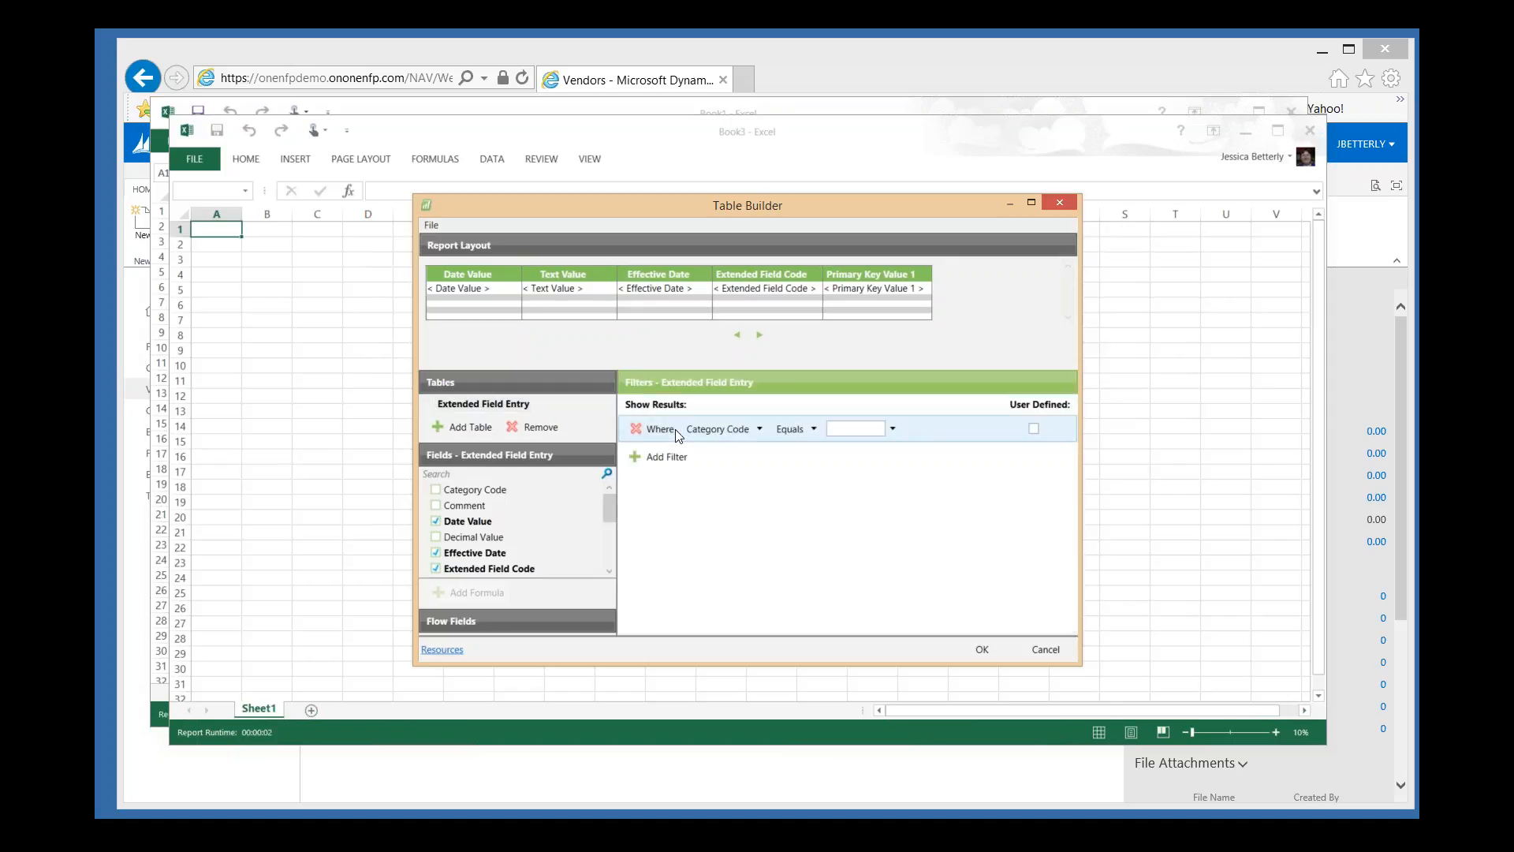
left_click(760, 430)
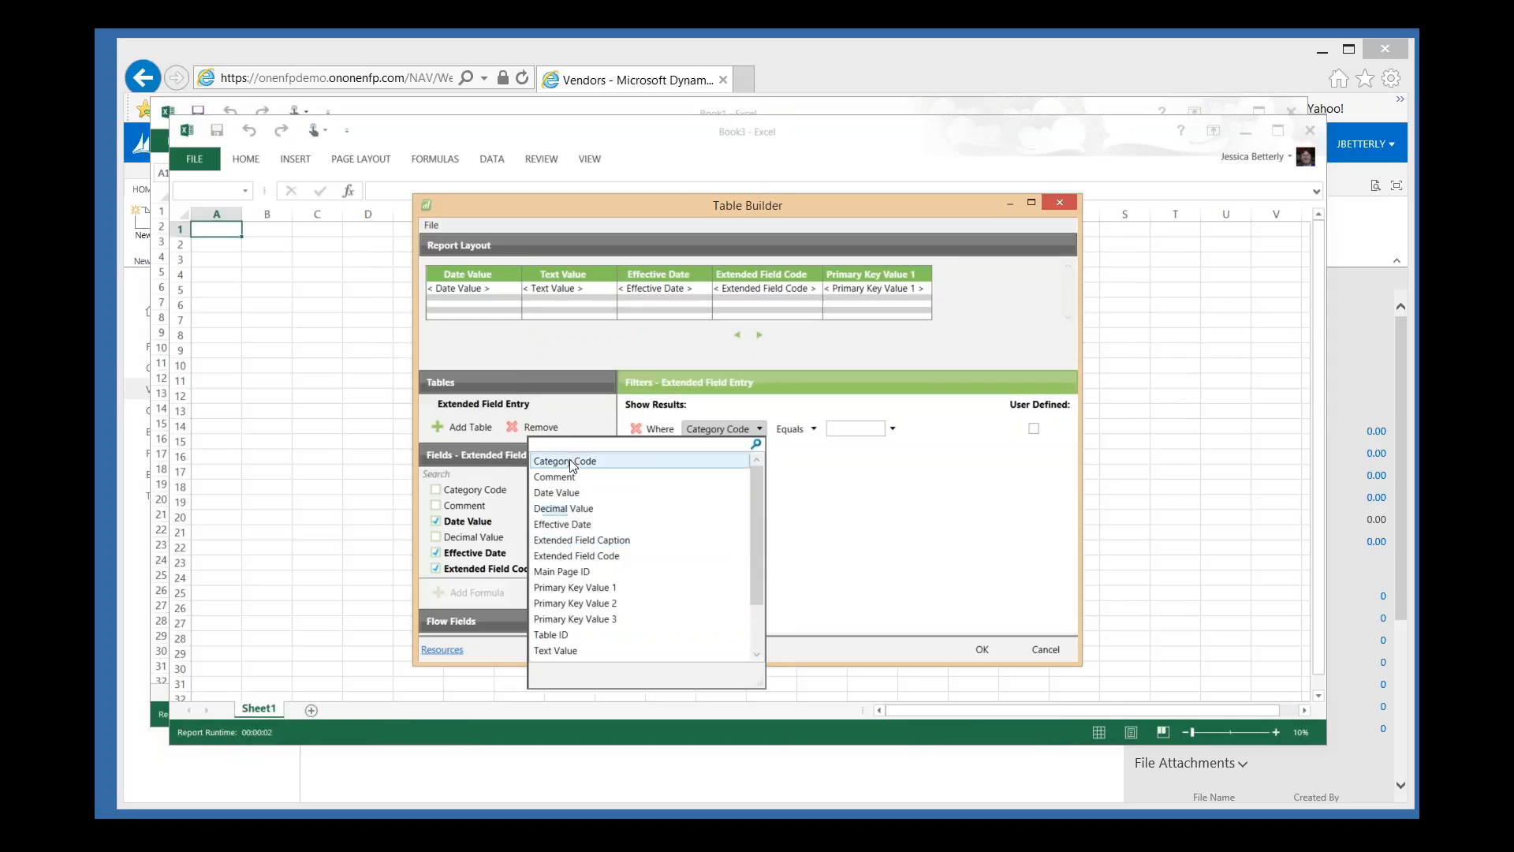
left_click(653, 460)
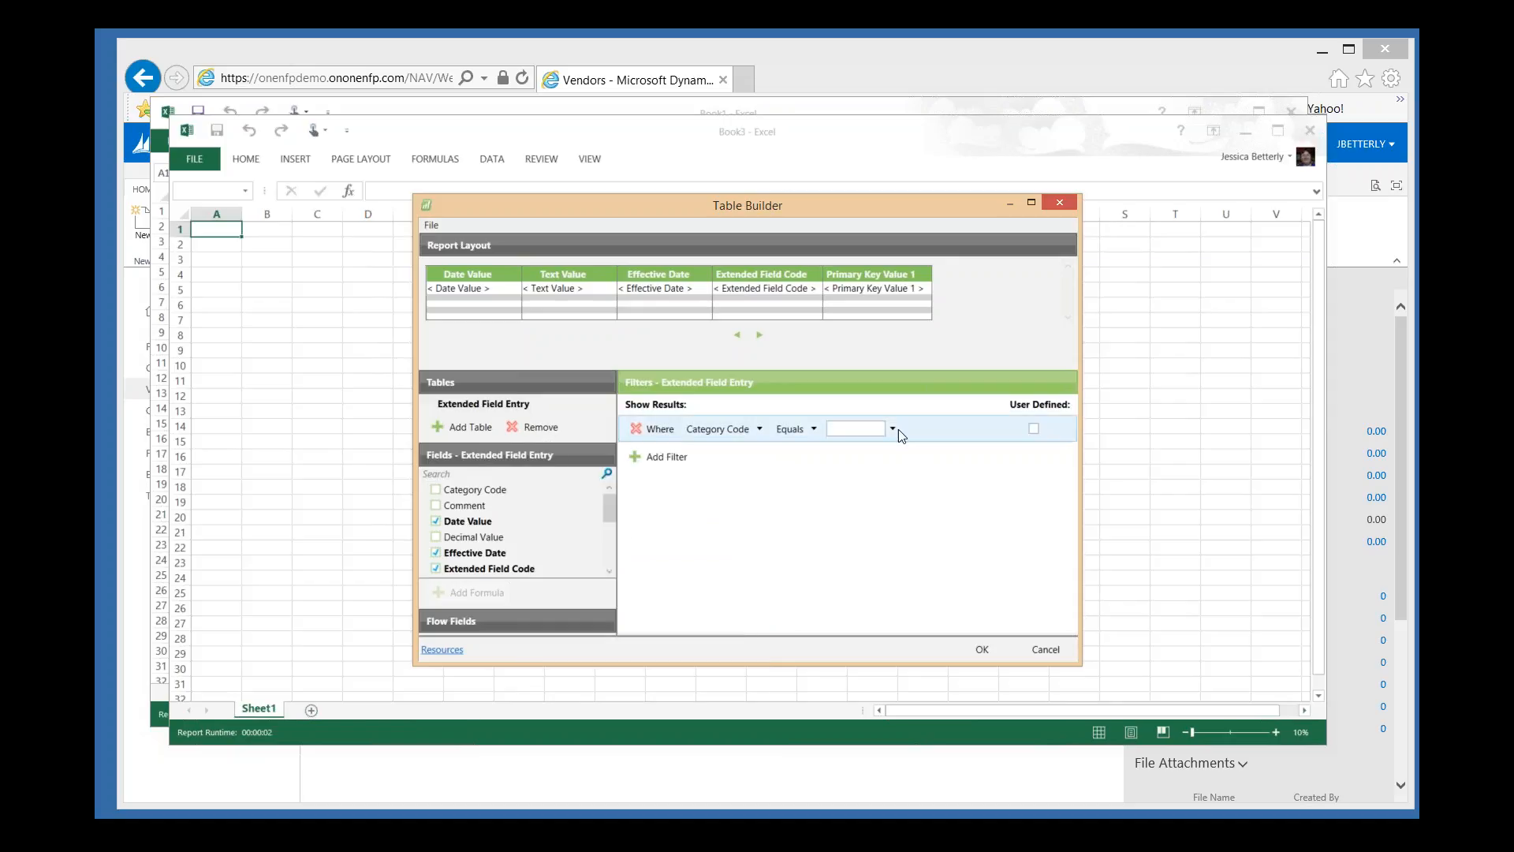
left_click(893, 430)
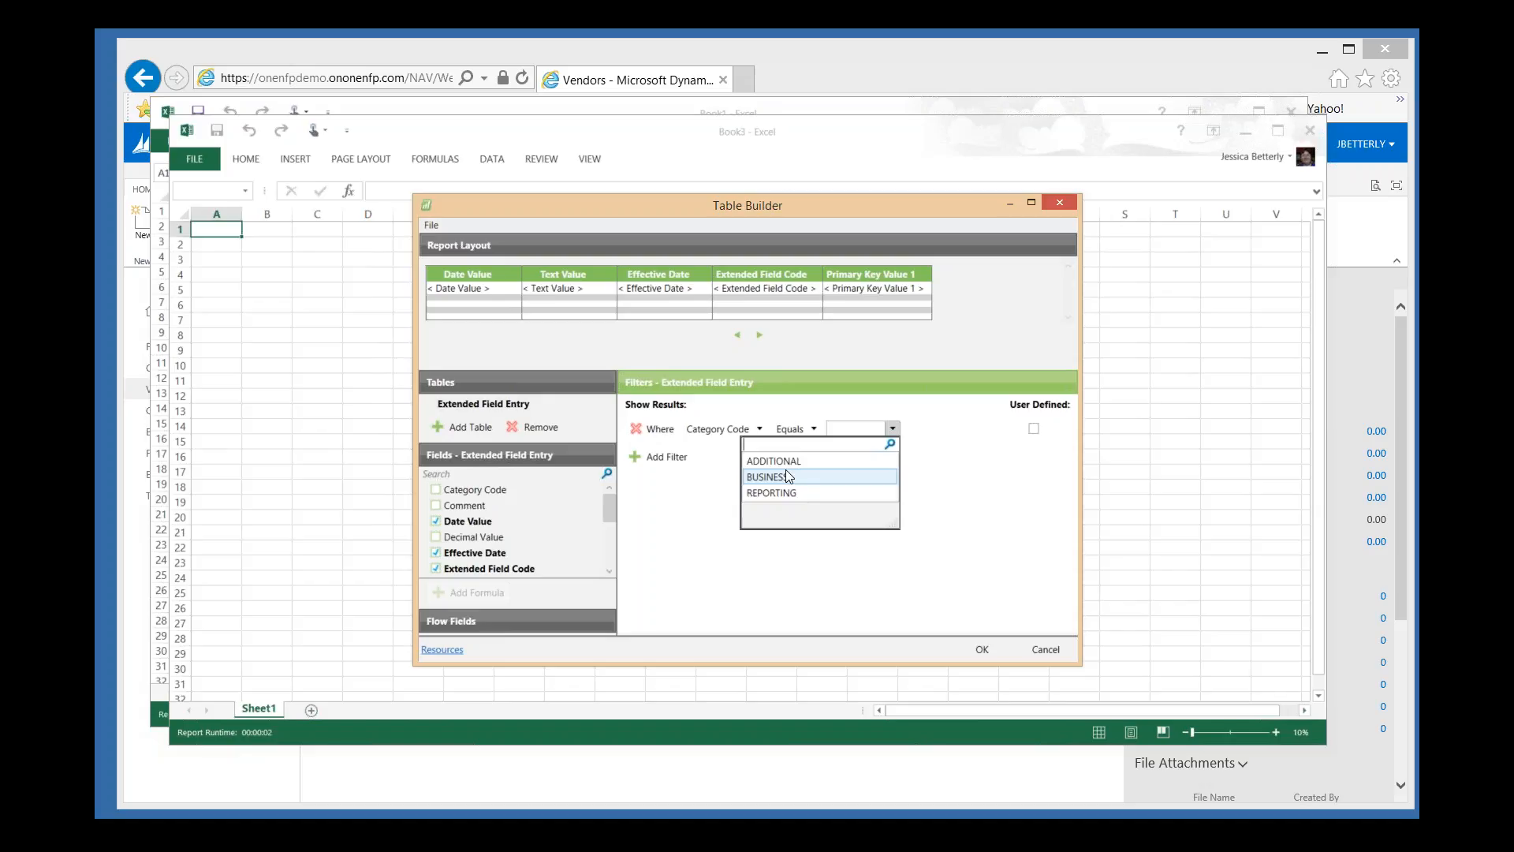
left_click(774, 493)
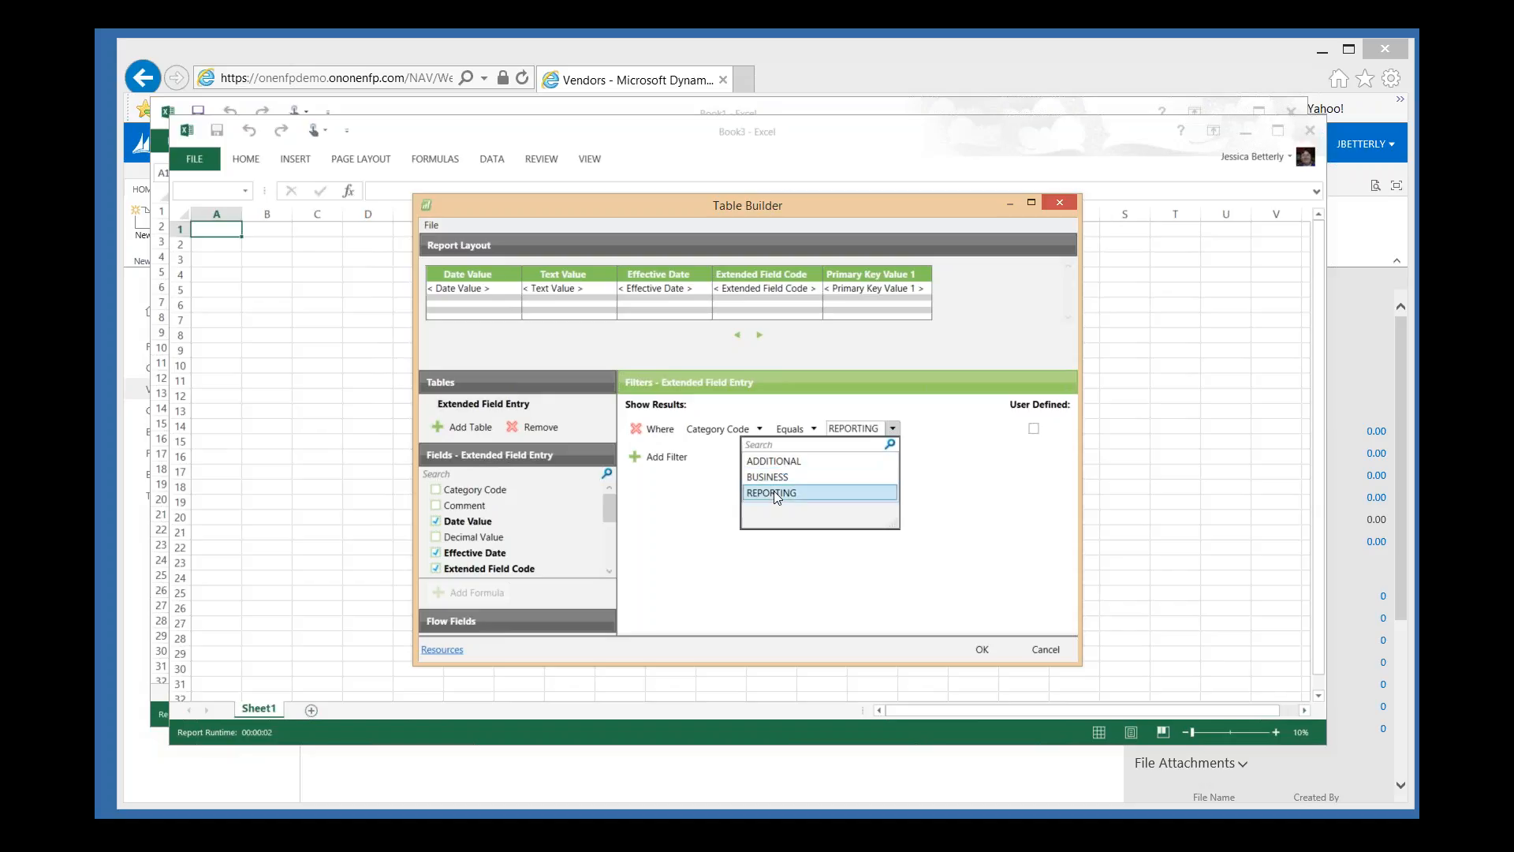
- Add the Fund table under Extended Field Entry and link its No. field to Primary Key Value 1
left_click(470, 429)
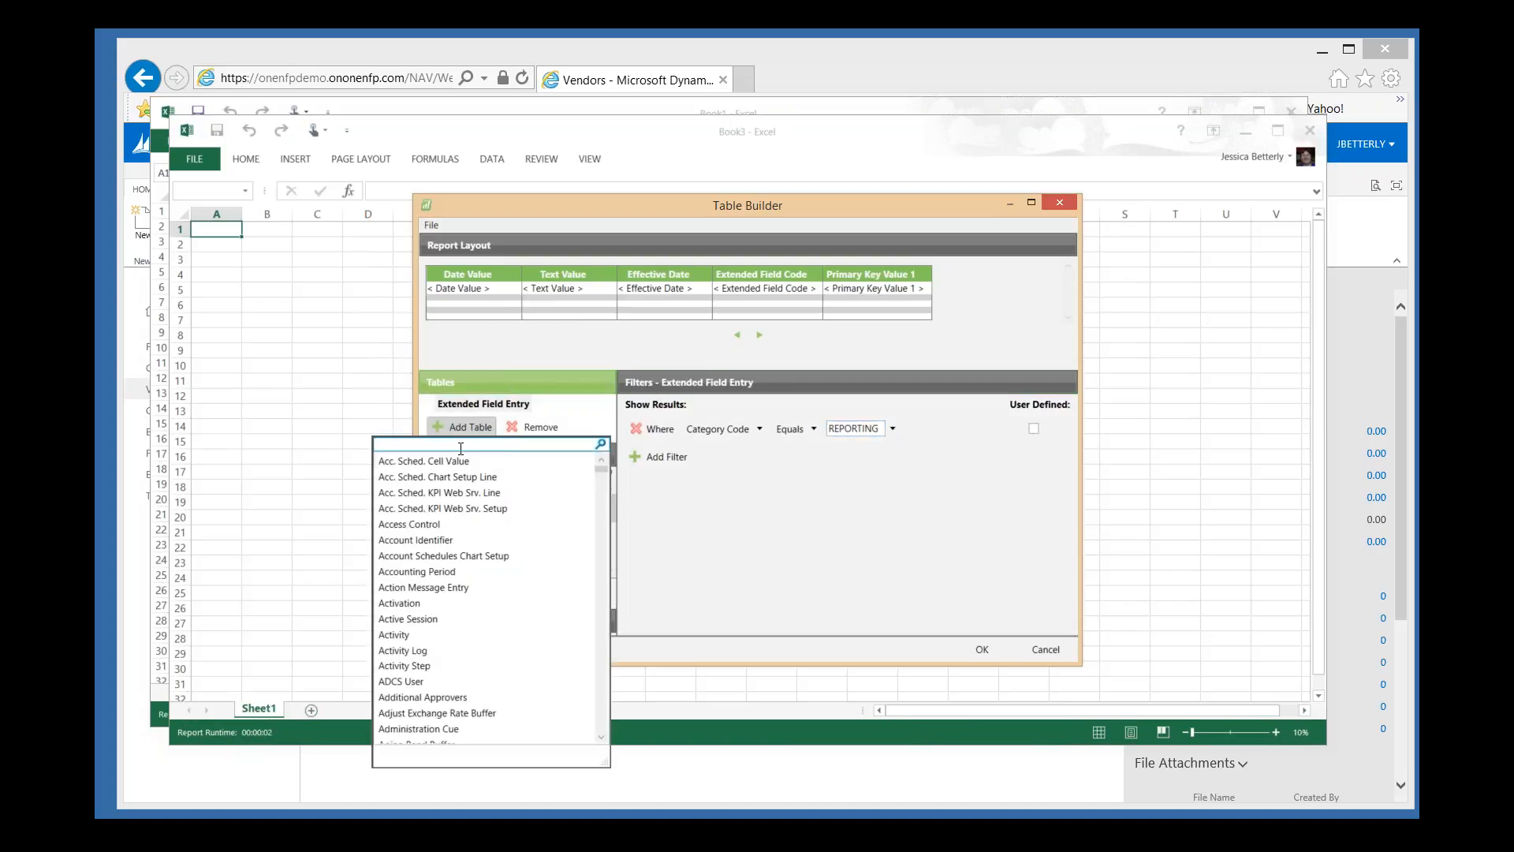
type("fund")
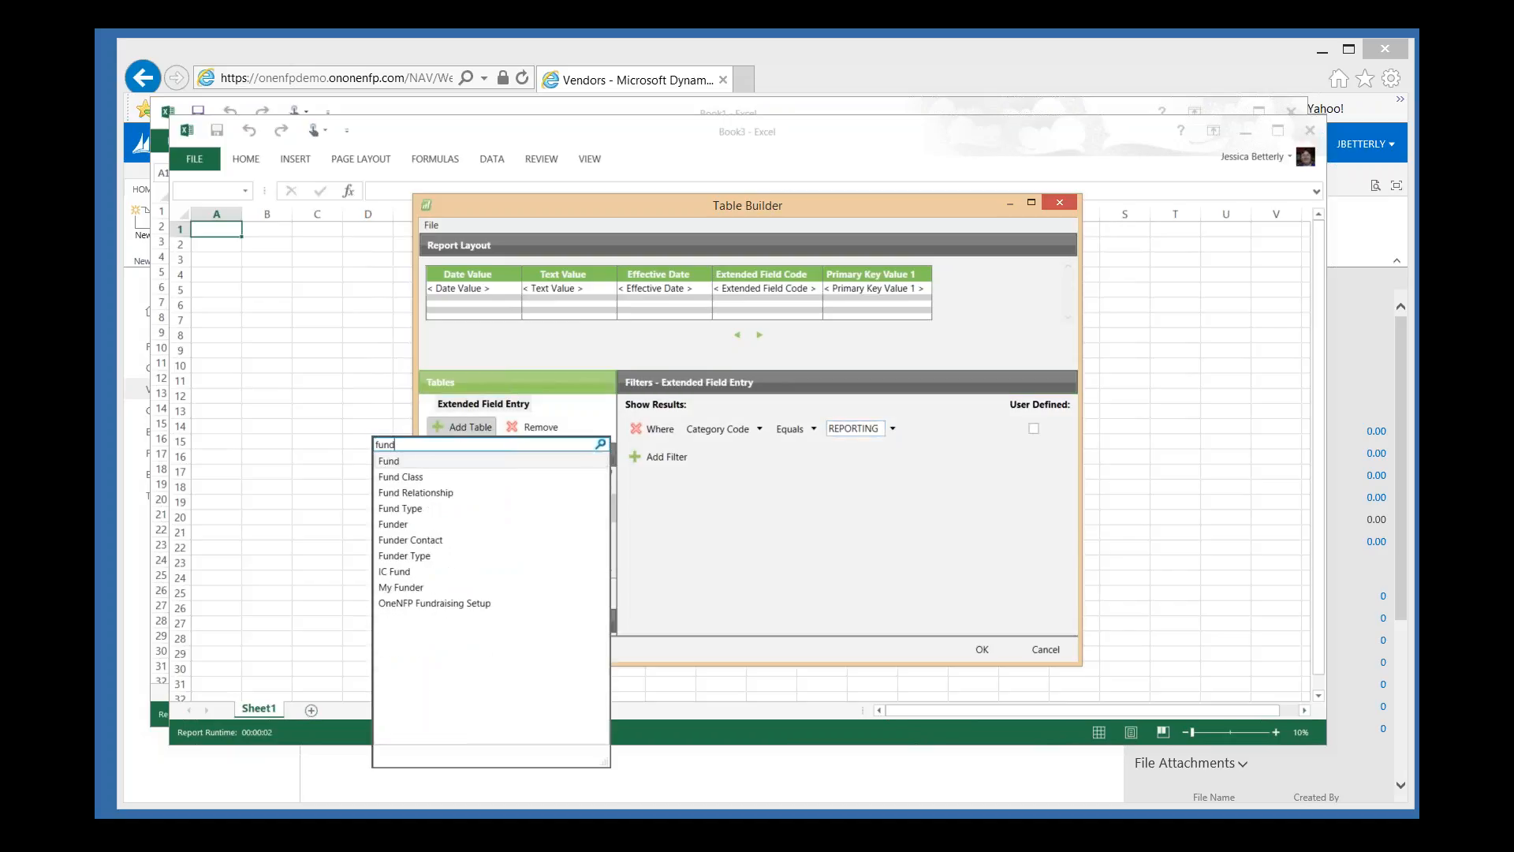
left_click(397, 464)
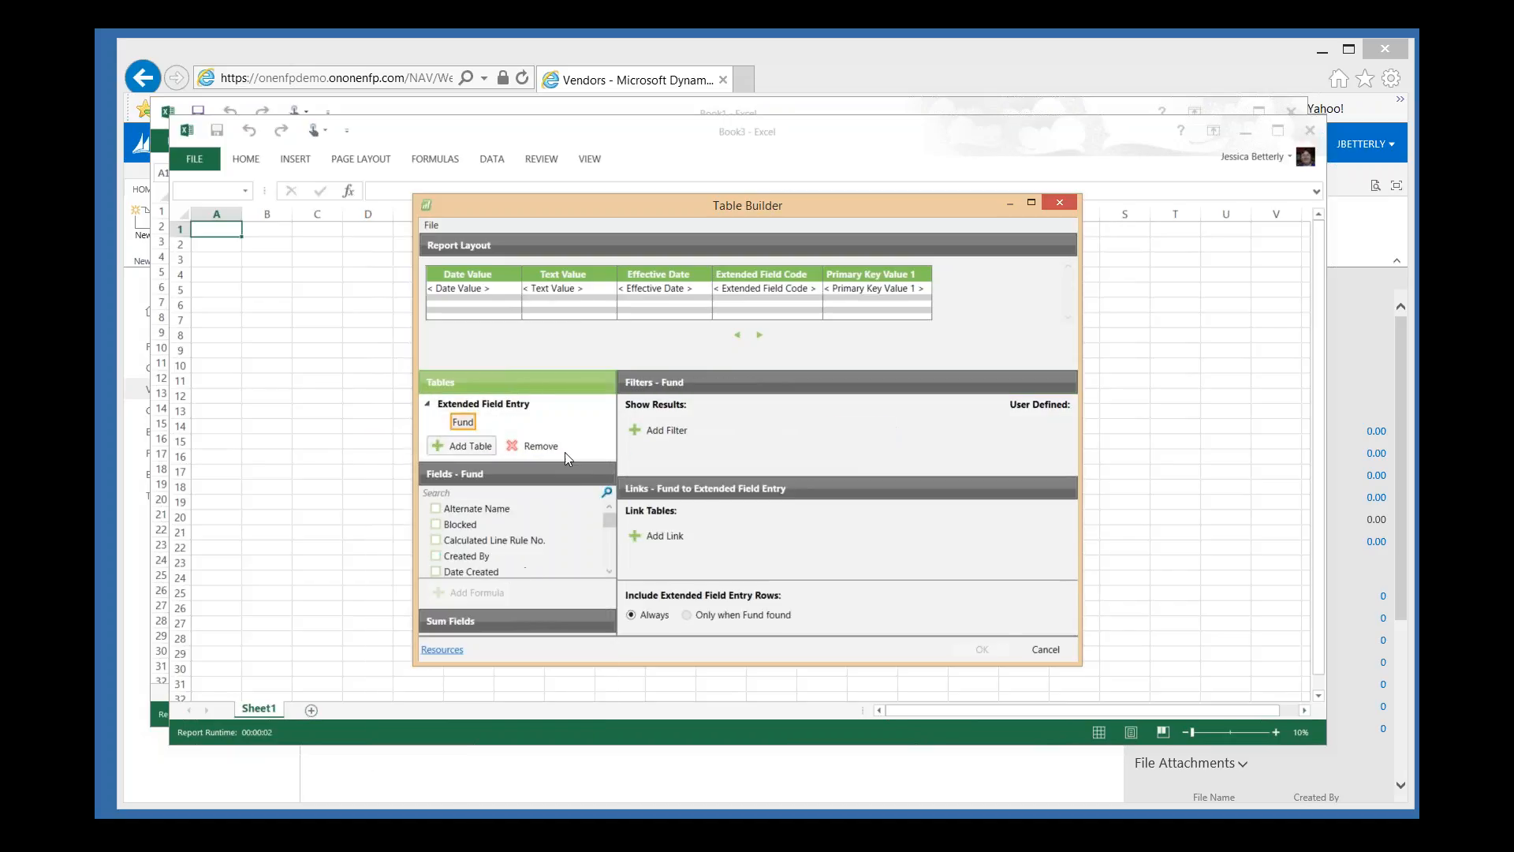
left_click(657, 536)
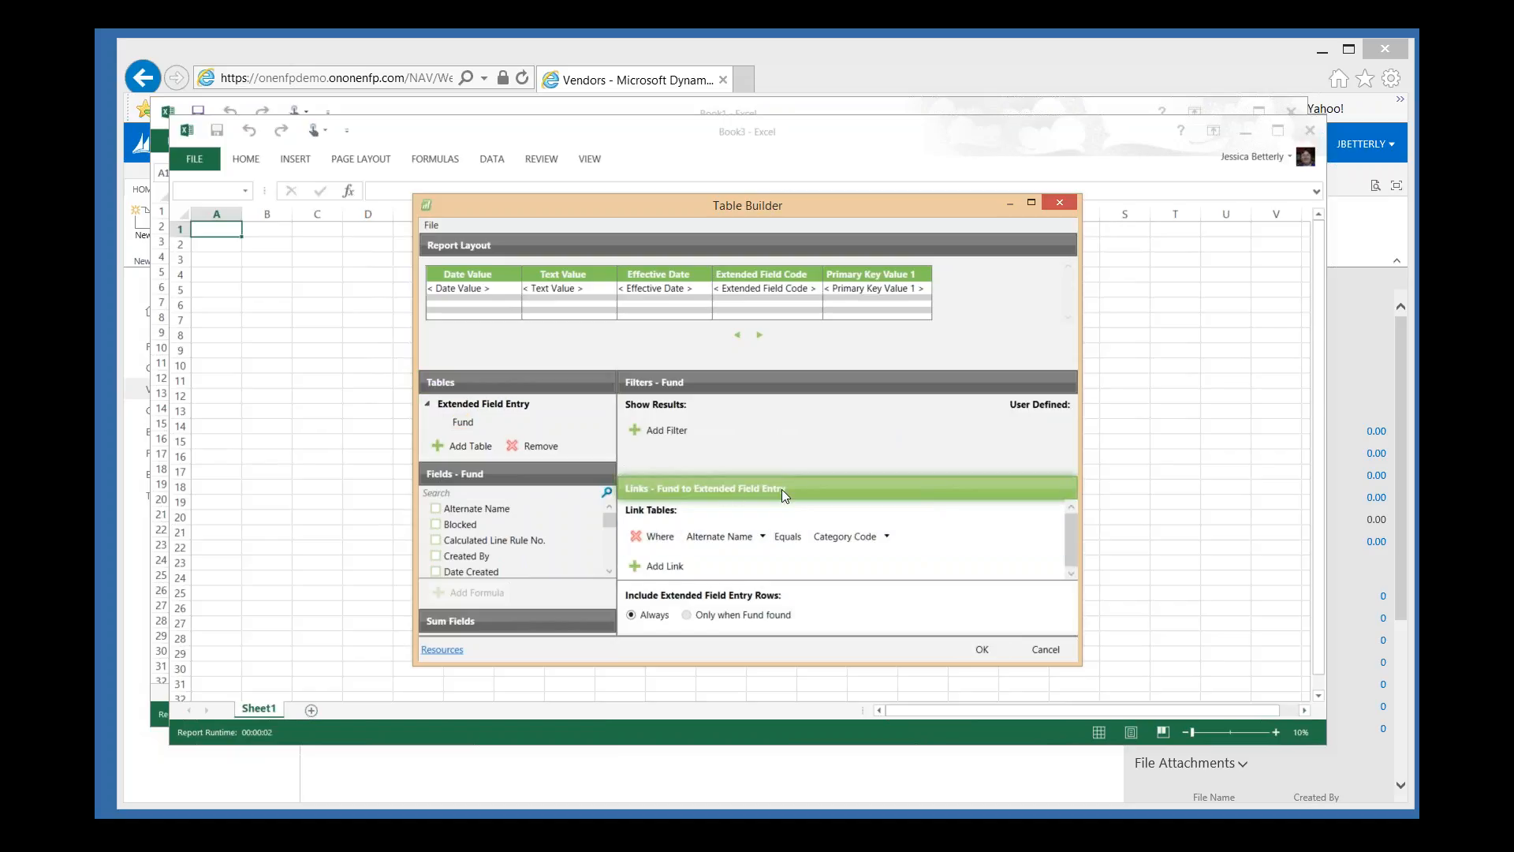
left_click(724, 537)
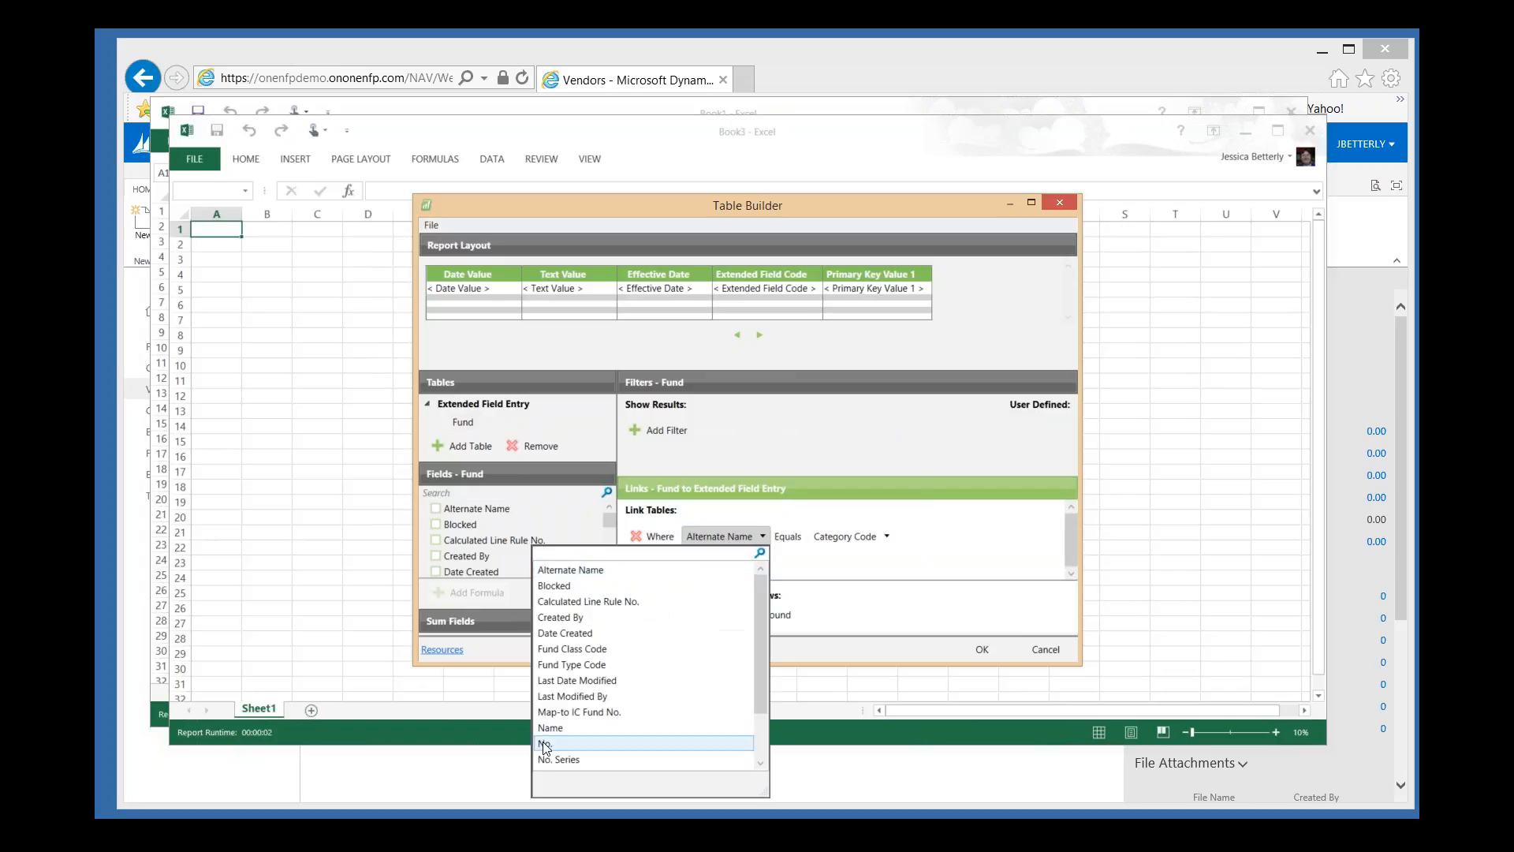
left_click(556, 750)
left_click(801, 537)
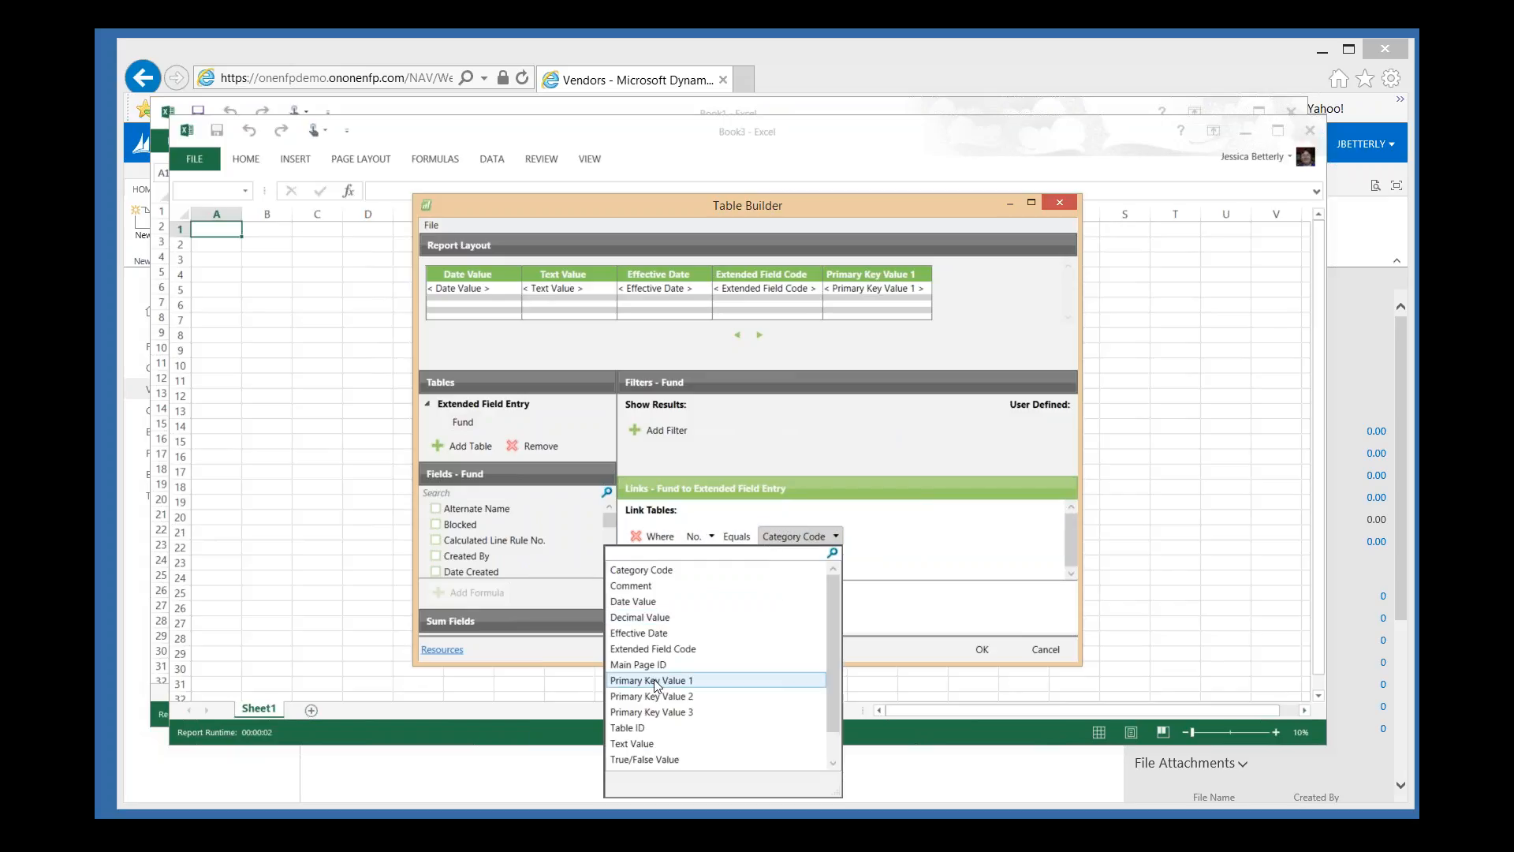
left_click(652, 679)
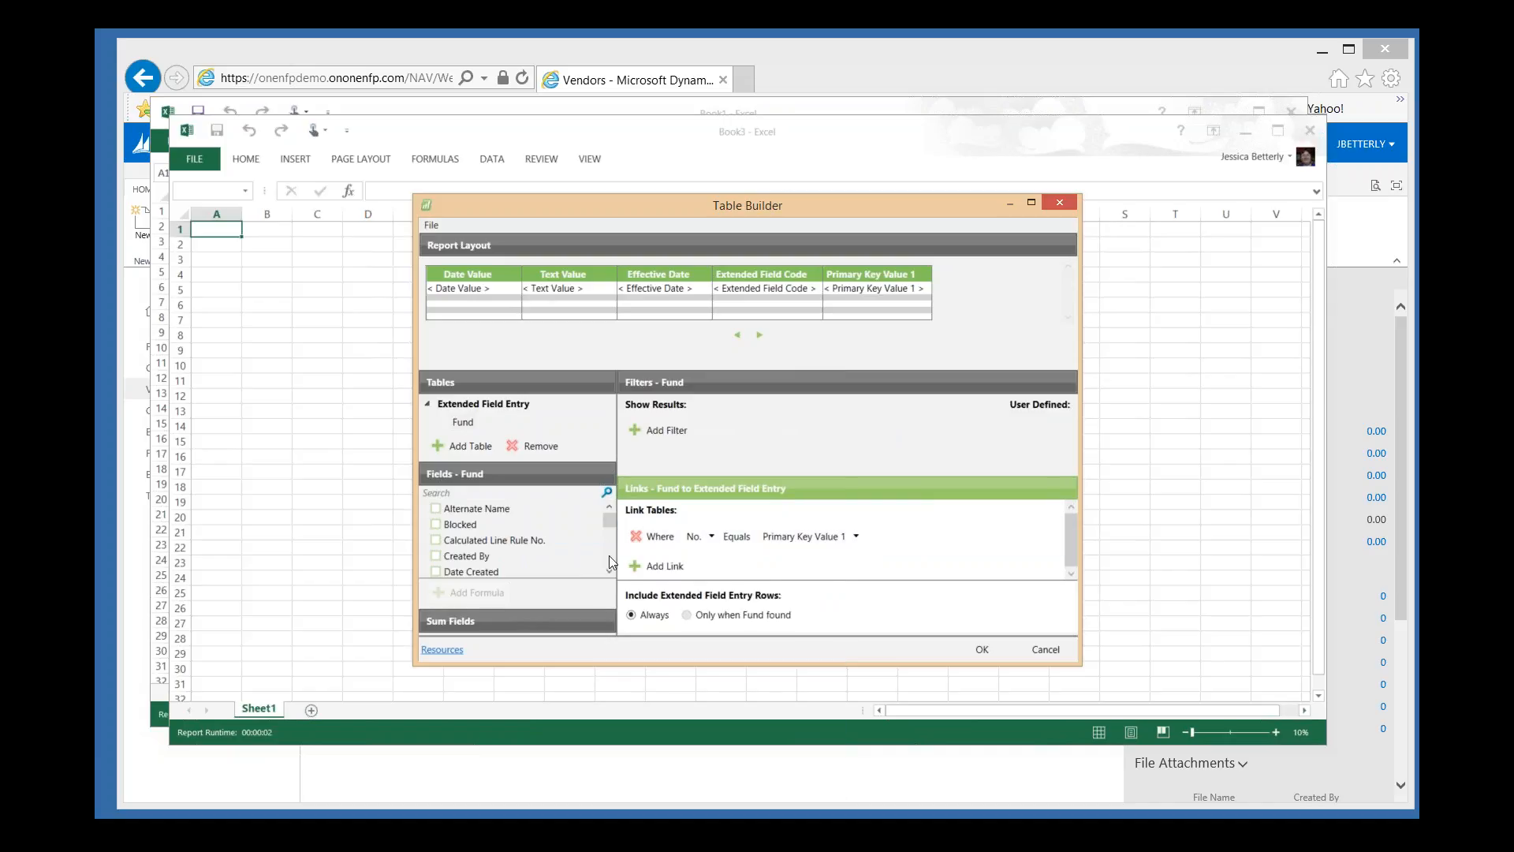
- Include the Fund Name field and the sum of Actual in the report layout, and run the finished Jet report
scroll(609, 556, "down", 3)
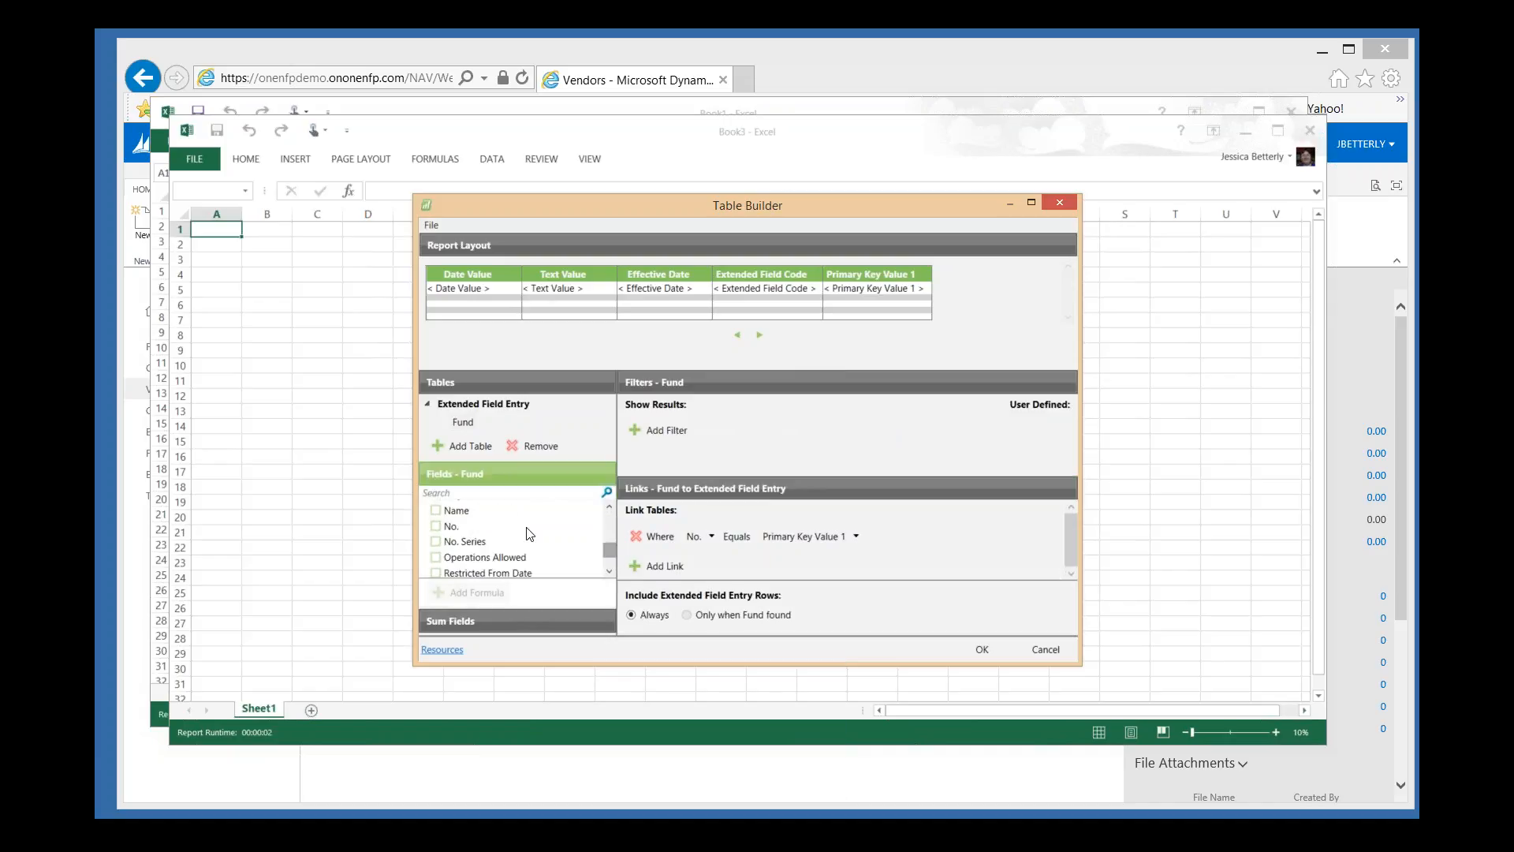
left_click(444, 514)
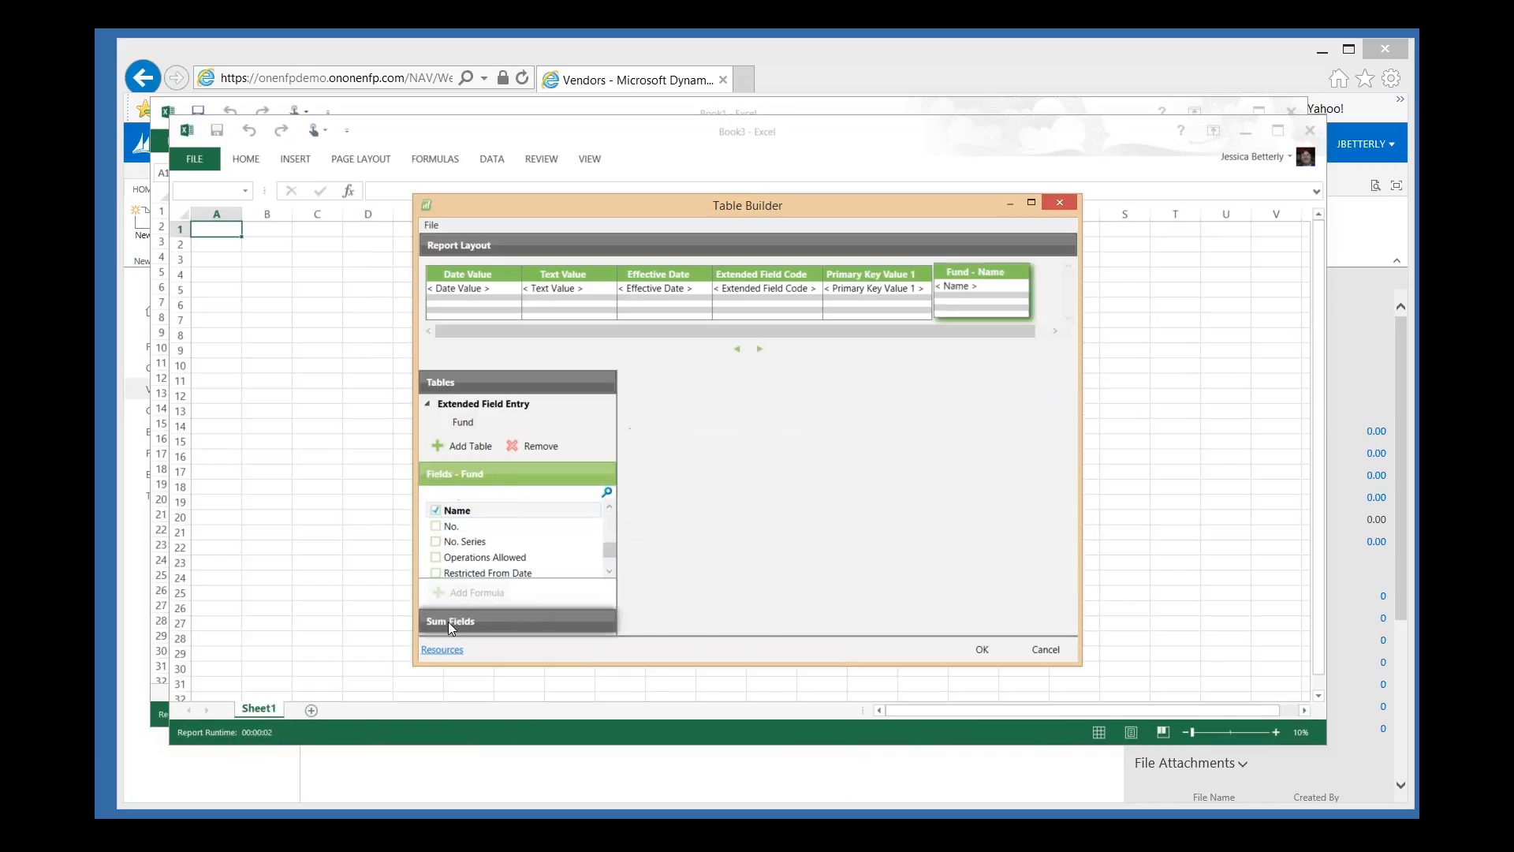
left_click(448, 621)
left_click(448, 534)
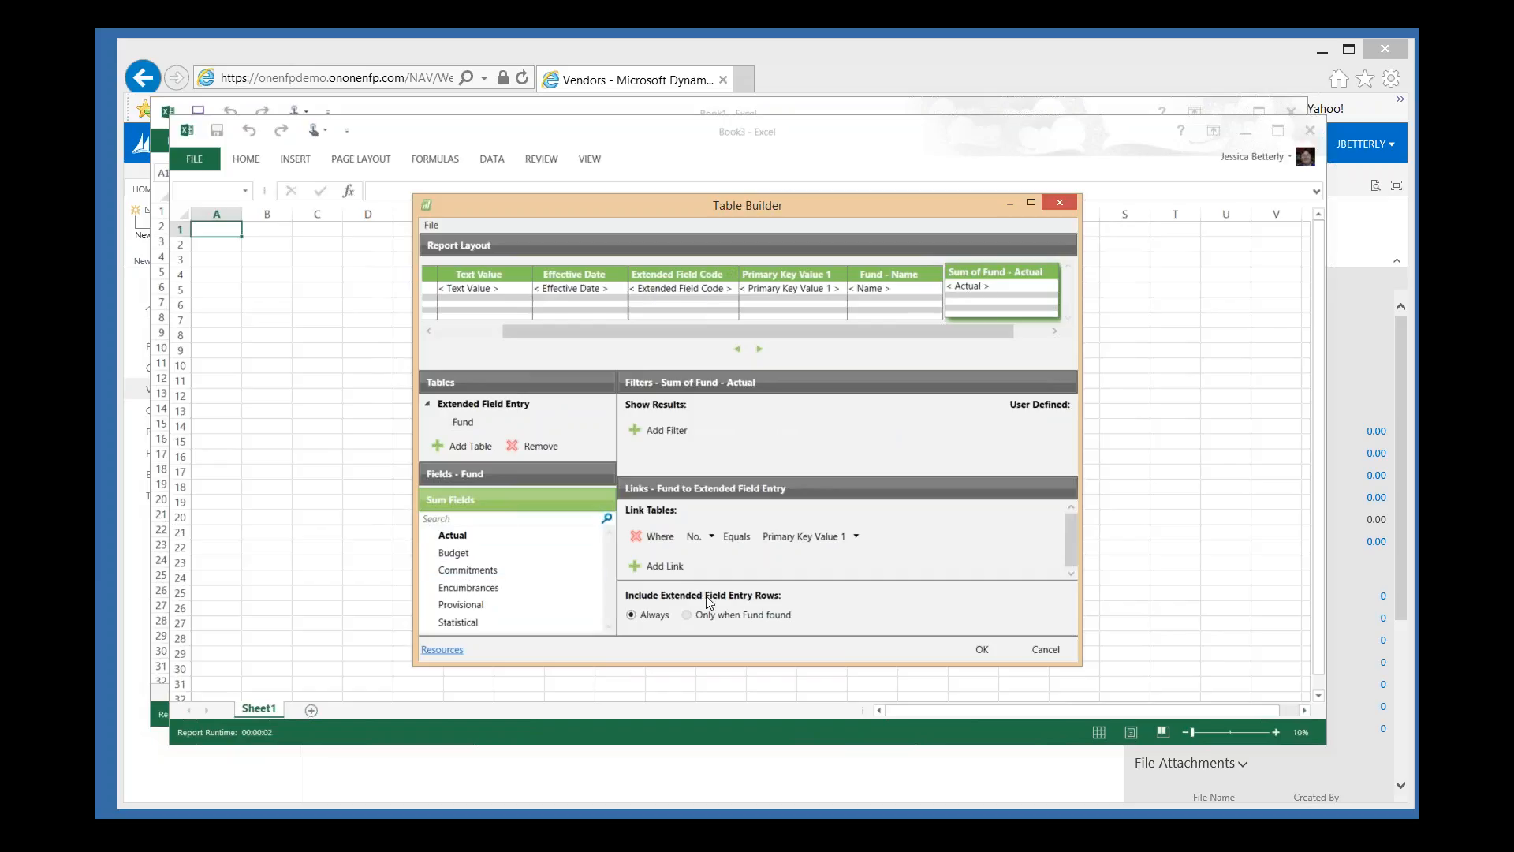
left_click(981, 650)
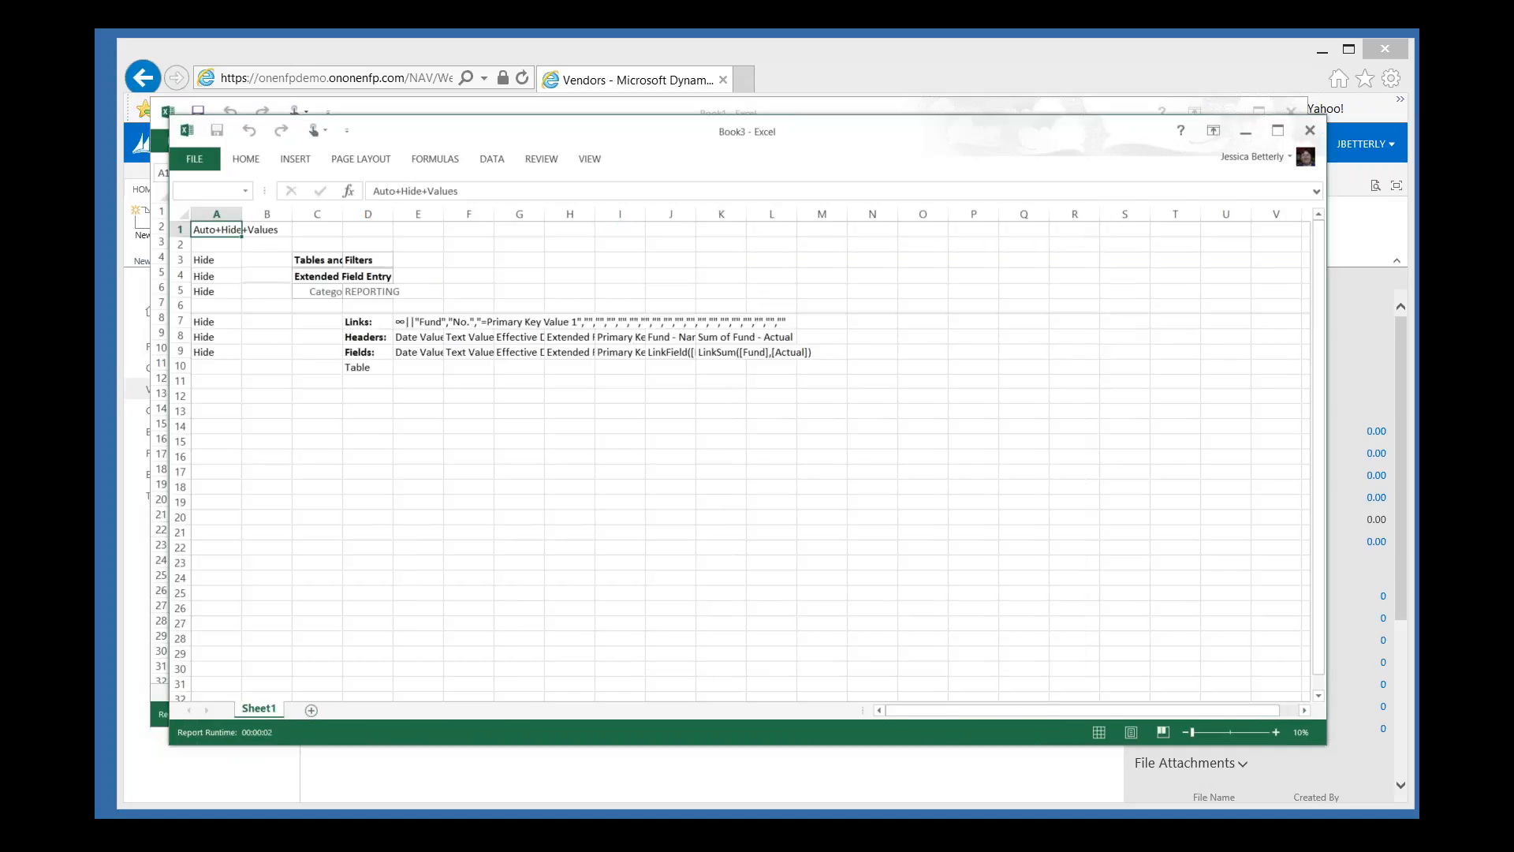
left_click(630, 166)
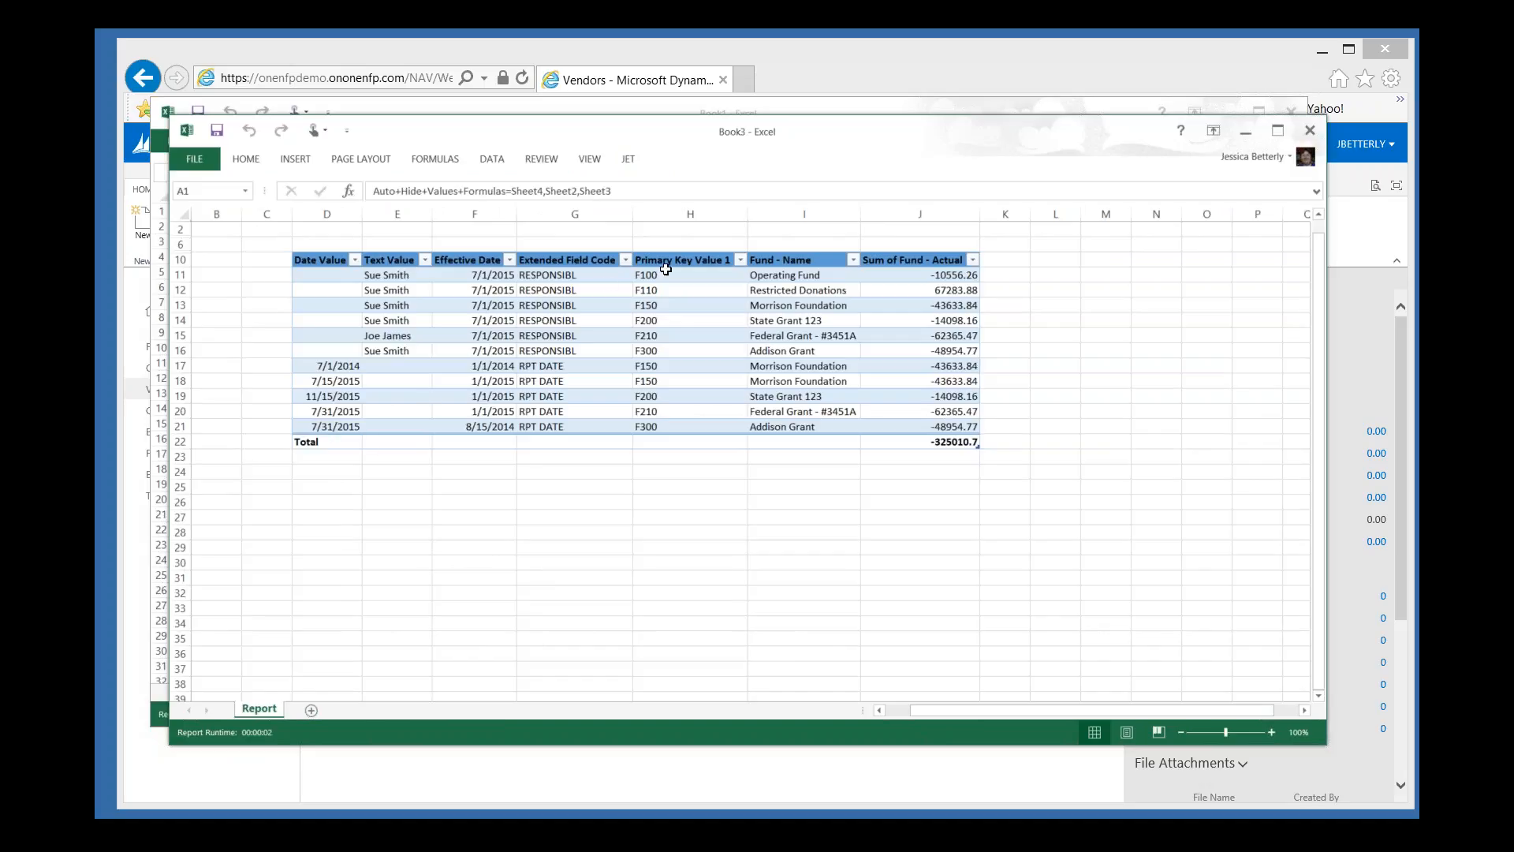
- Examine the report's fund codes in Primary Key Value 1 and compare the text-value rows with the date-value rows
left_click(650, 273)
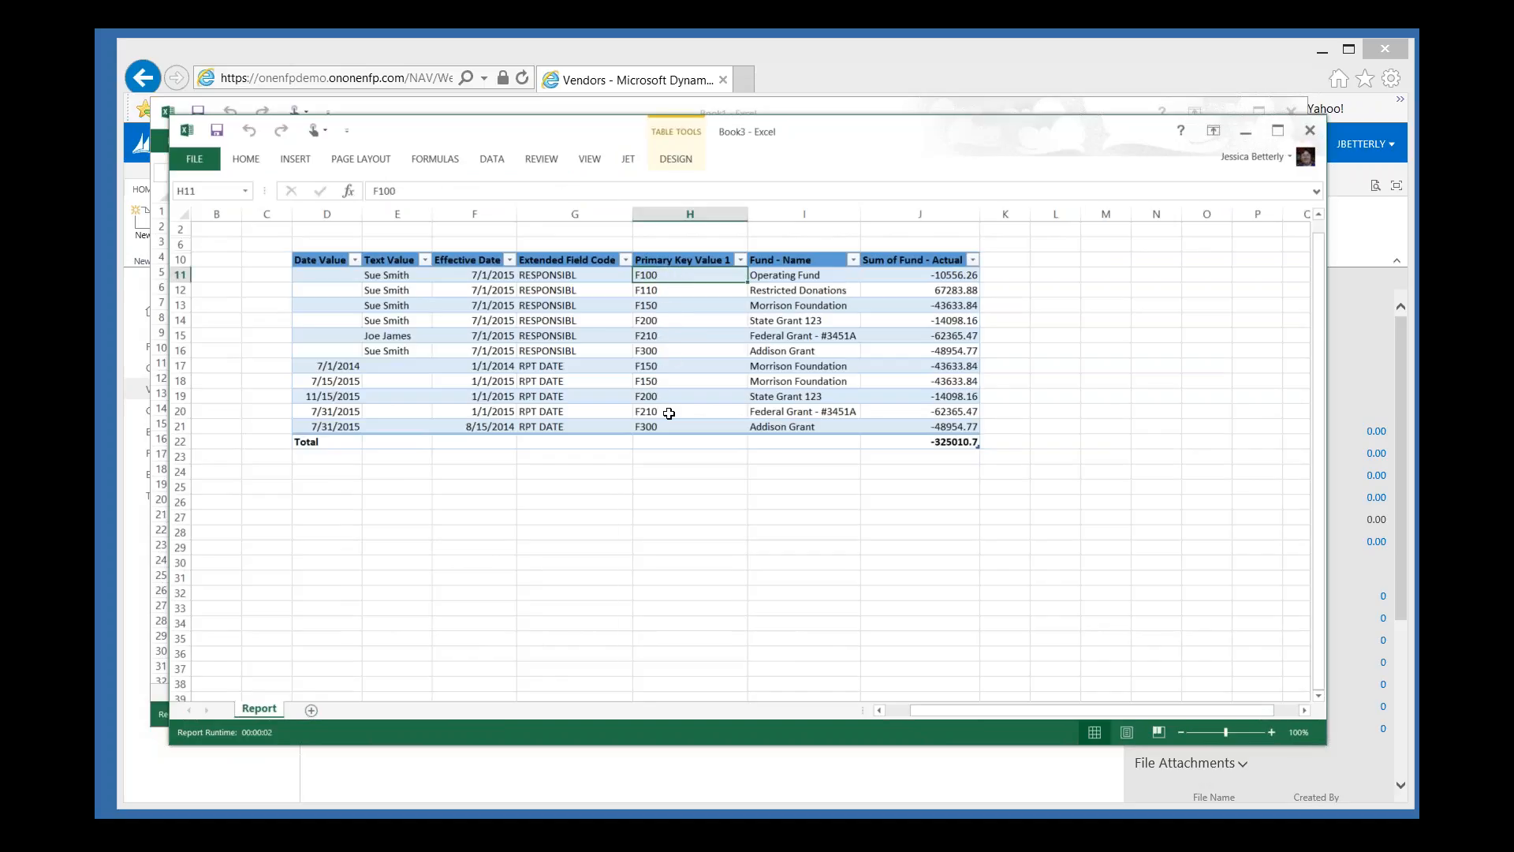
left_click(668, 291)
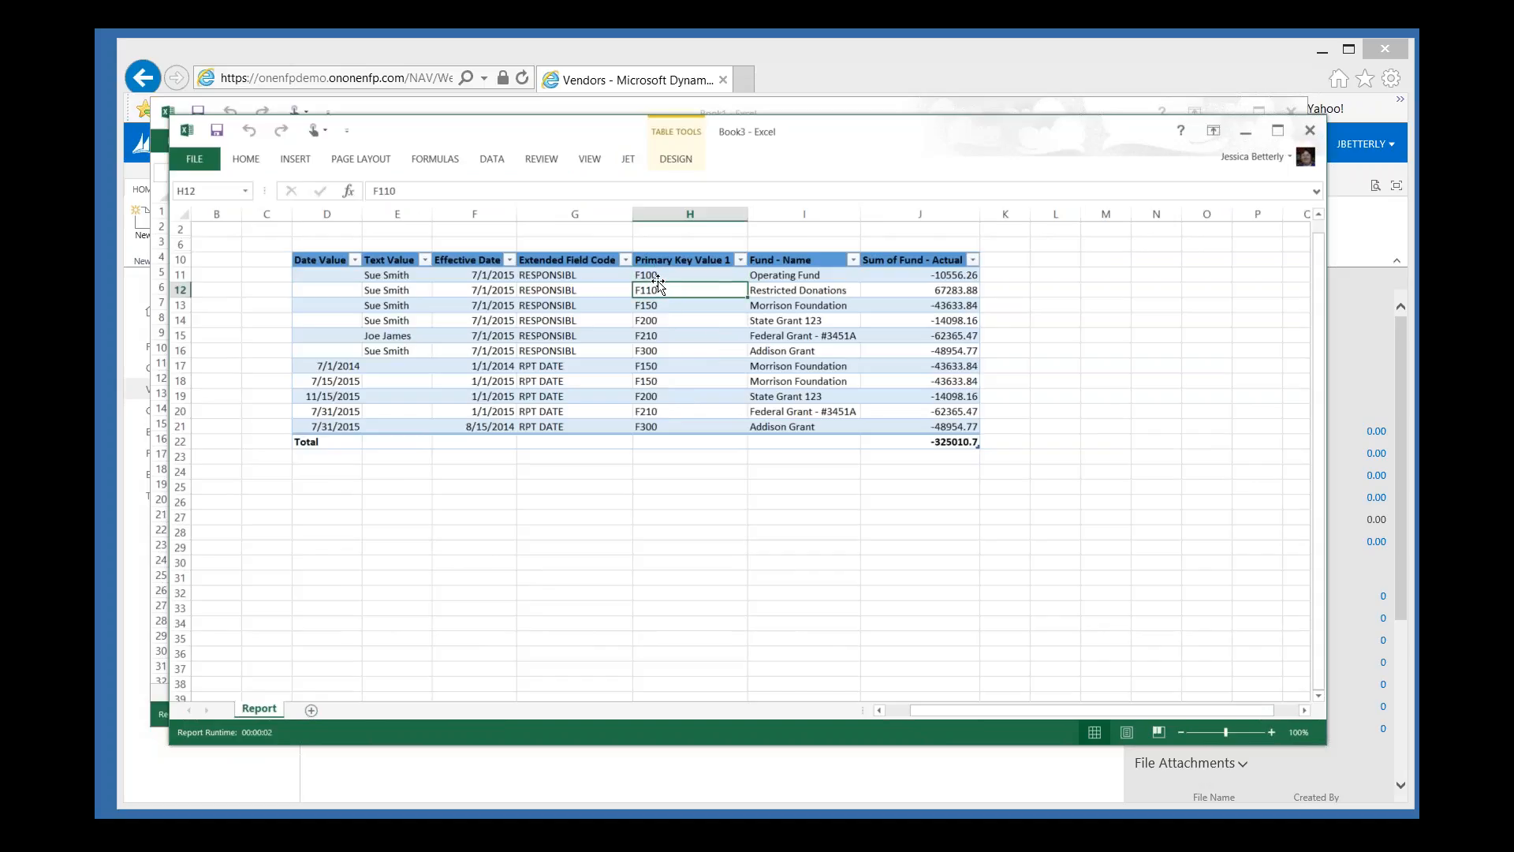
left_click(663, 320)
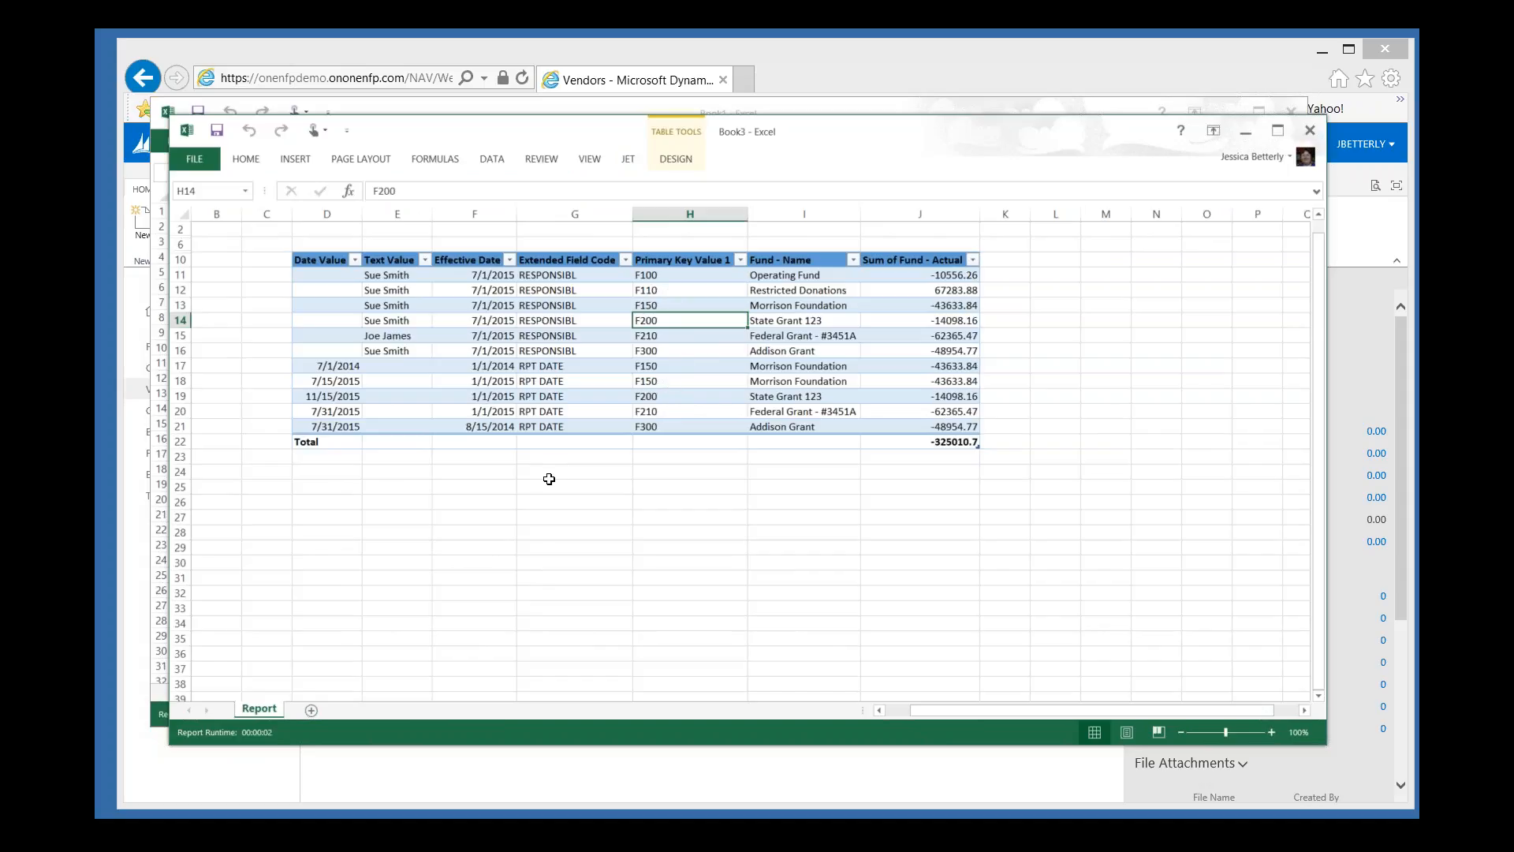
left_click(399, 276)
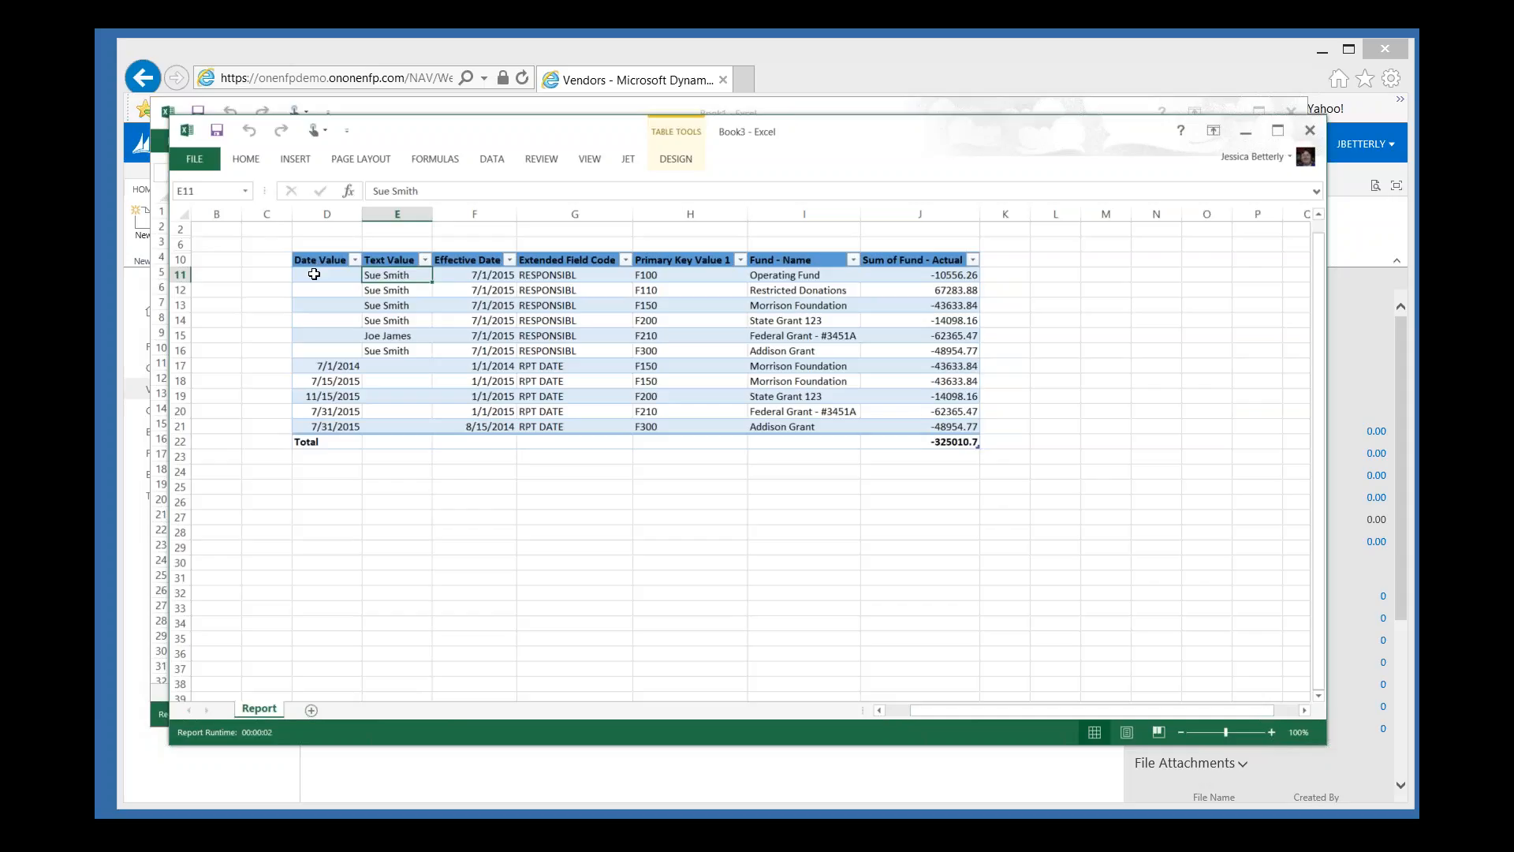
left_click_drag(314, 274, 1039, 276)
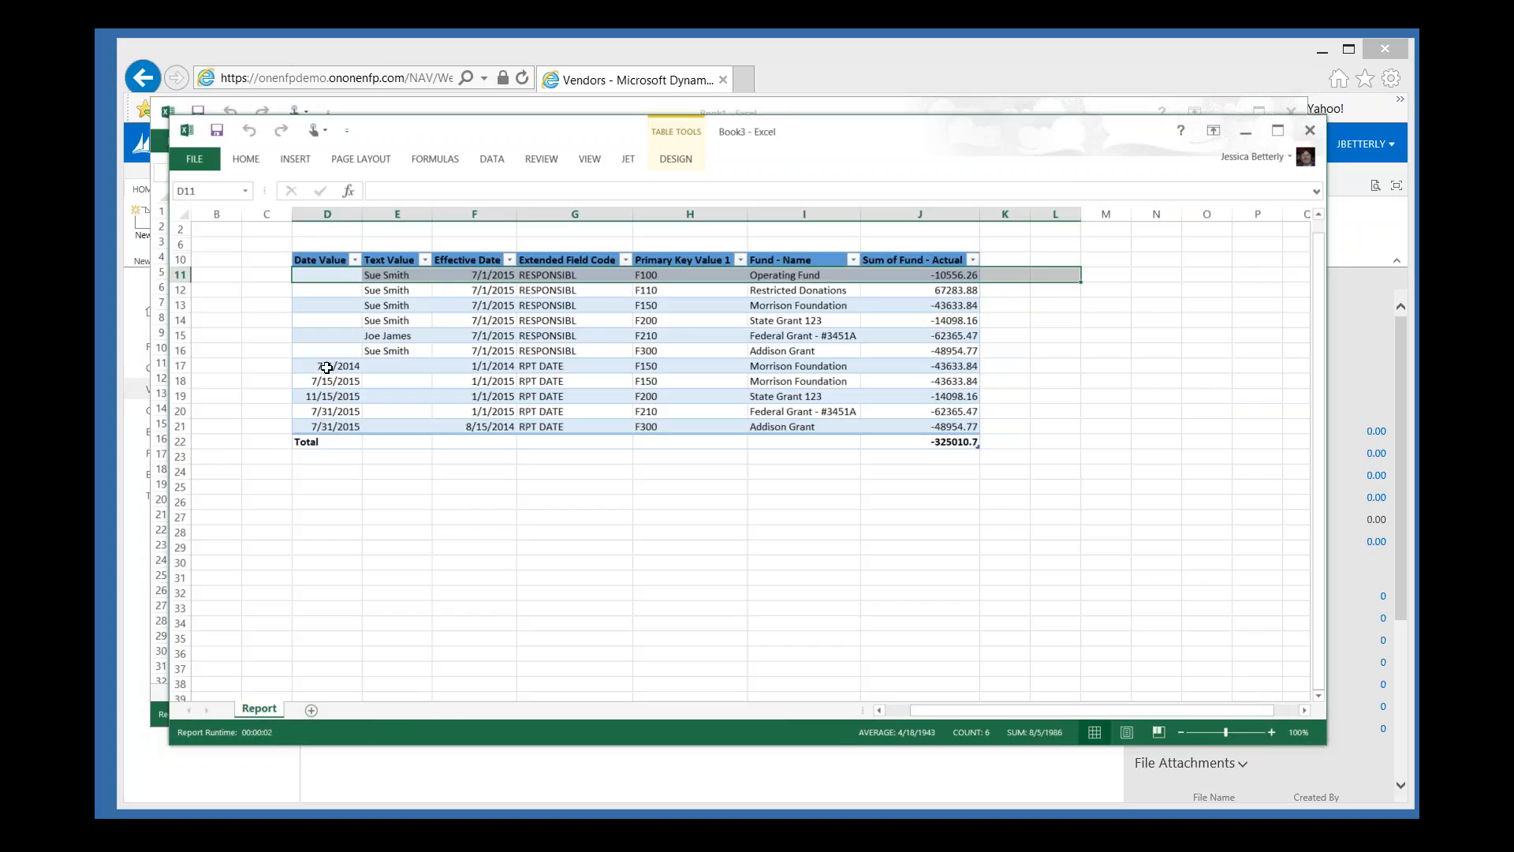
left_click_drag(333, 366, 1124, 368)
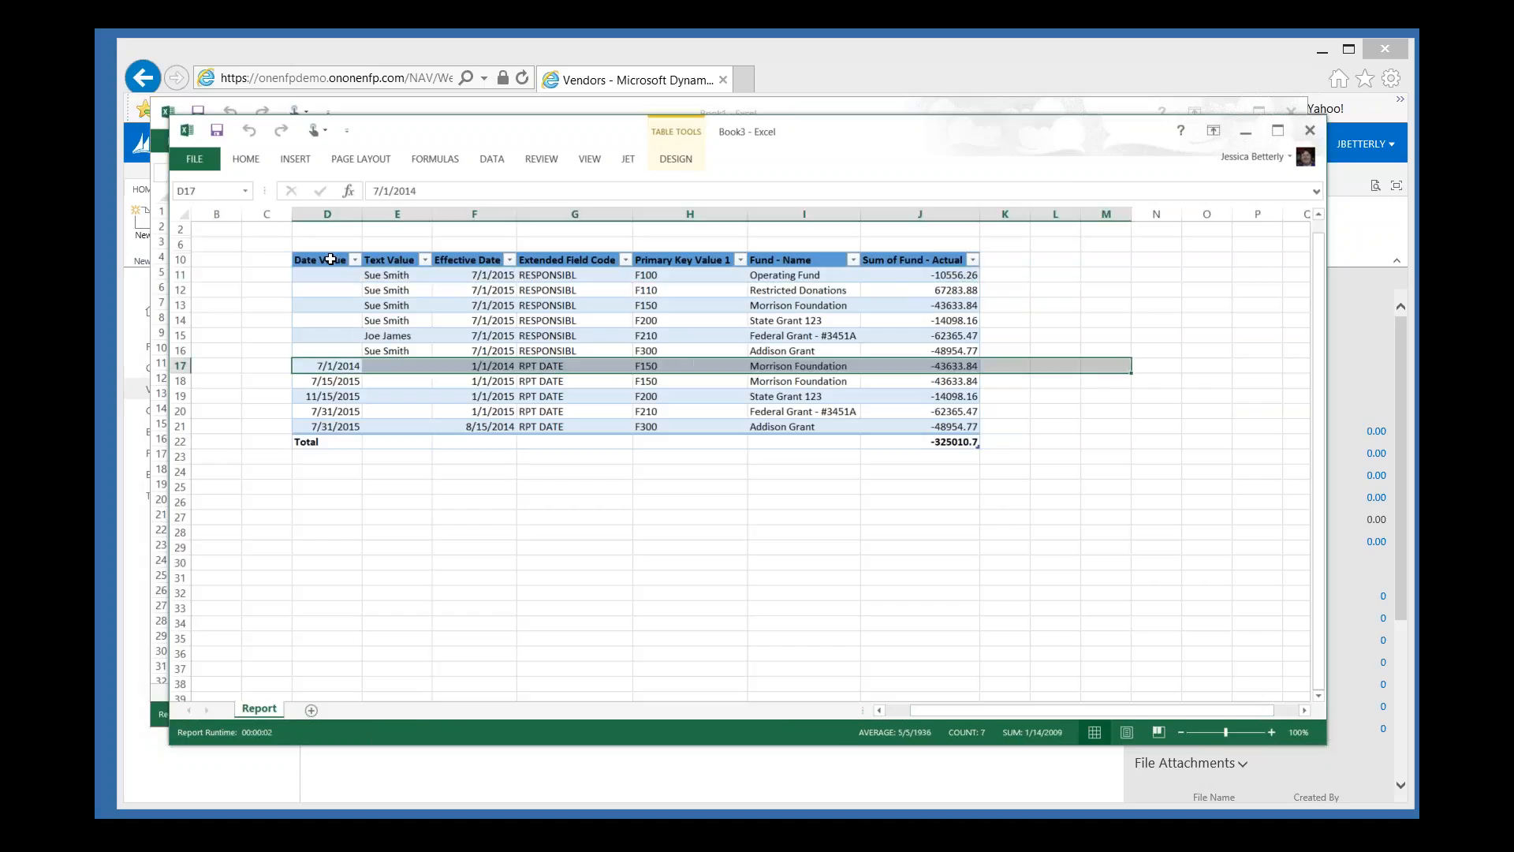
left_click(386, 366)
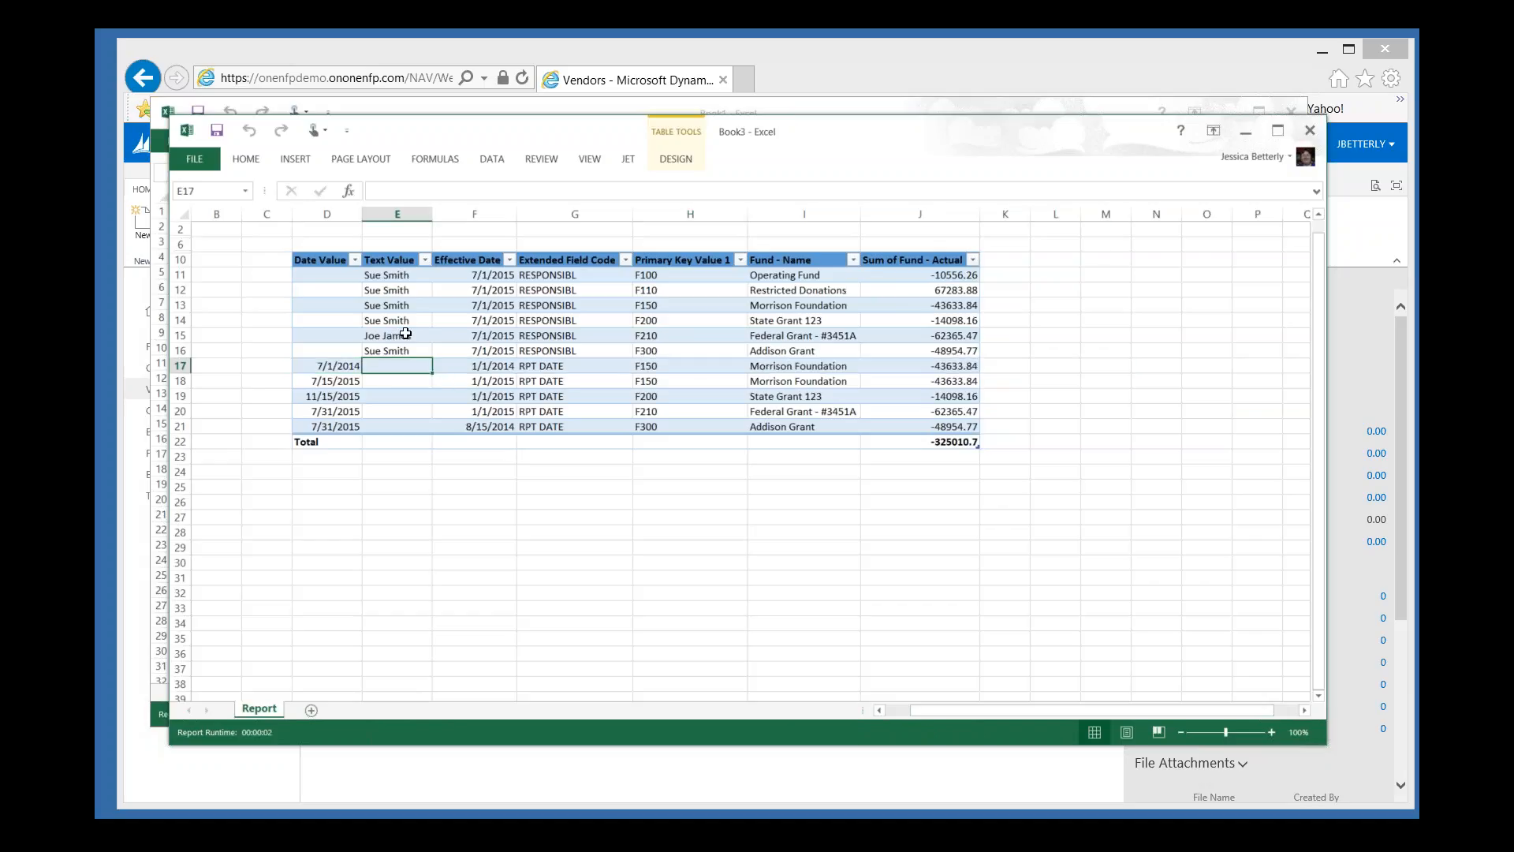
- Create a PivotTable on a new worksheet from the Extended_Field_Entry table
left_click(295, 159)
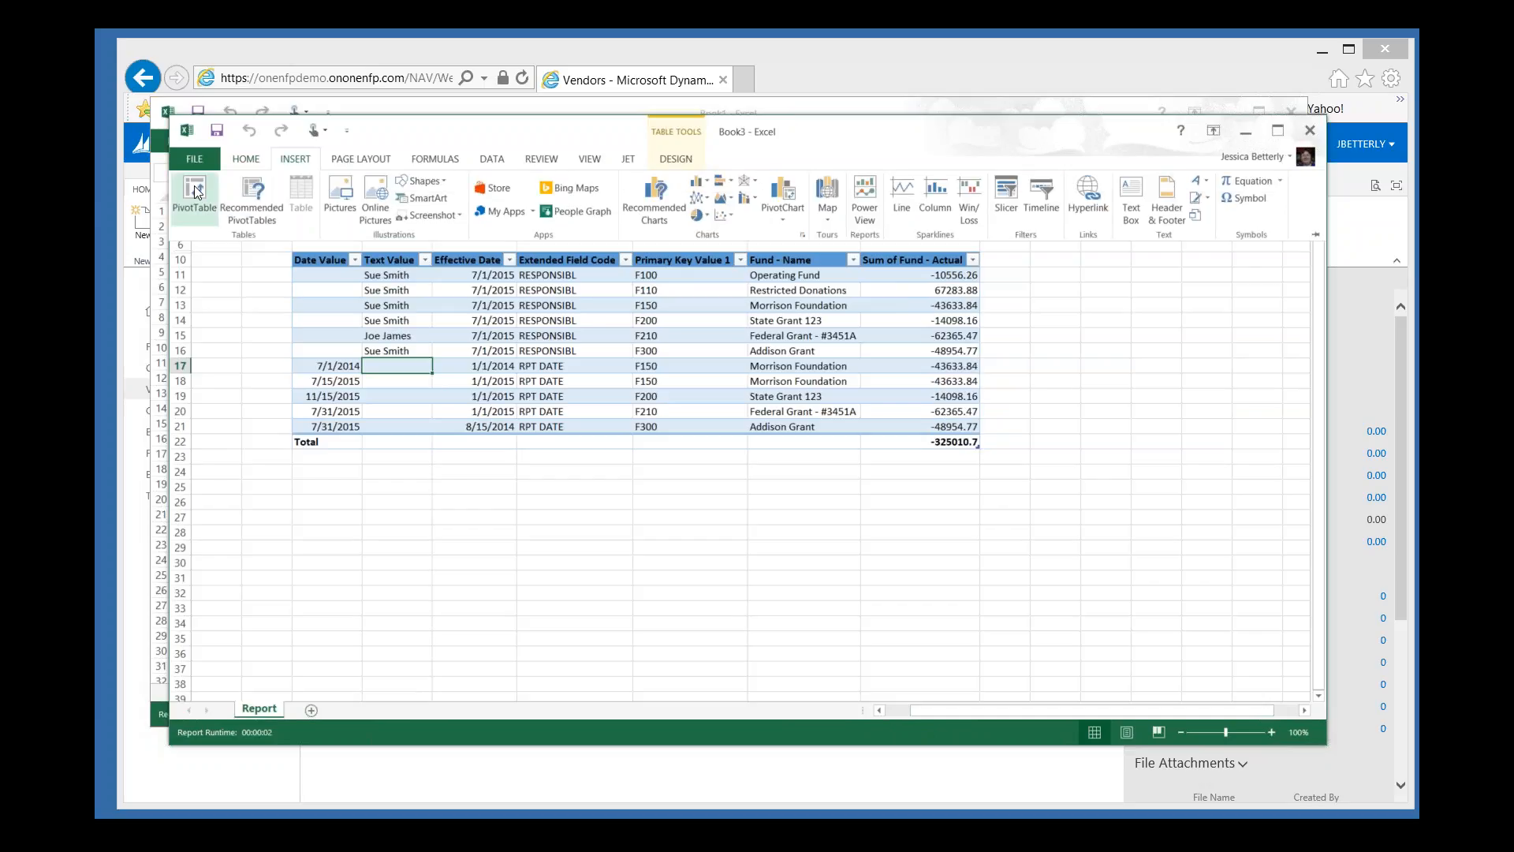
left_click(198, 192)
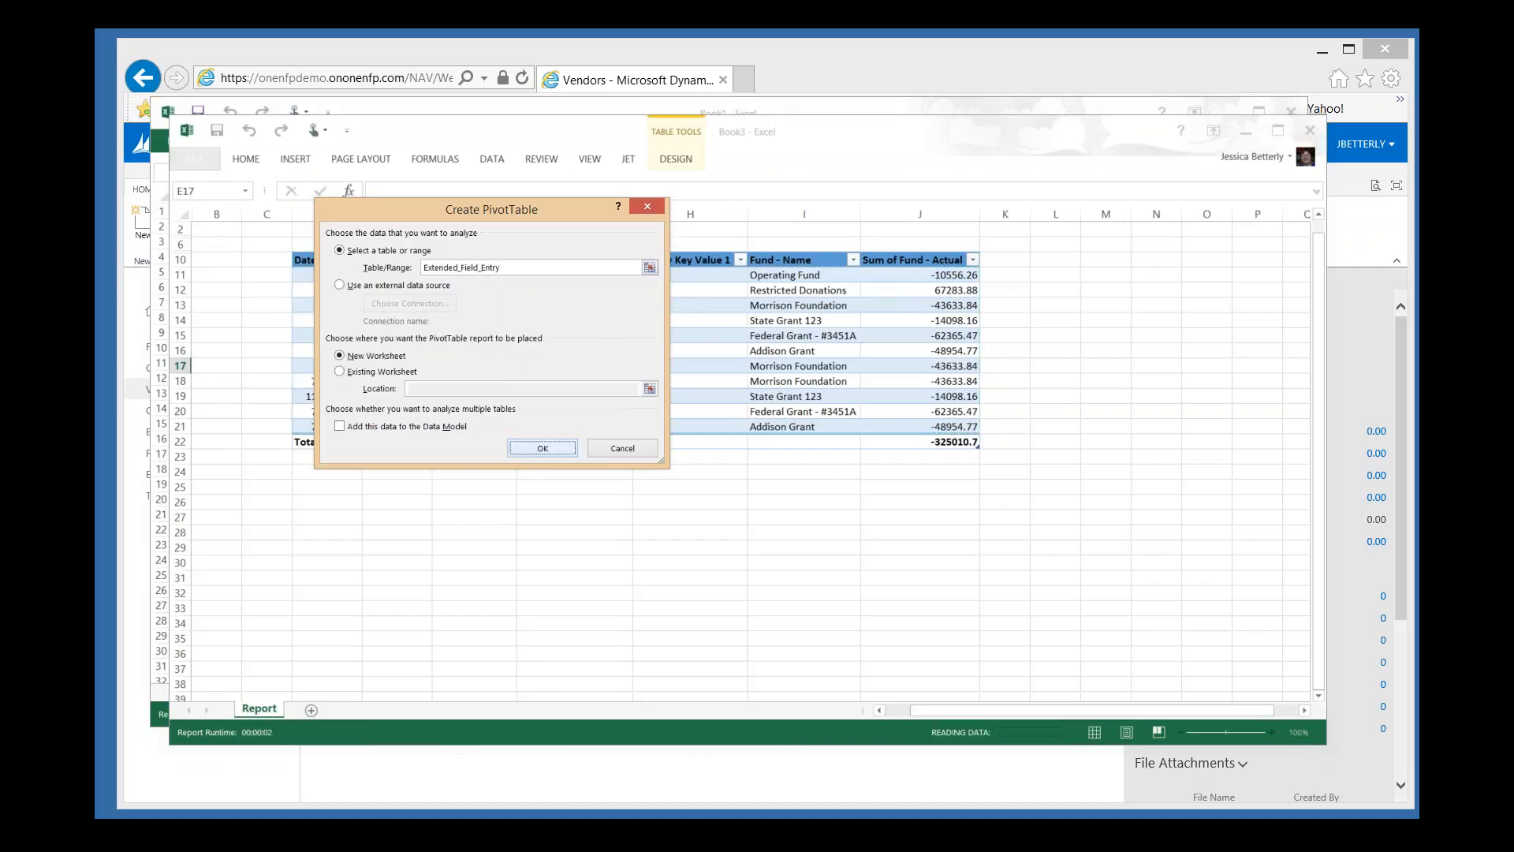
left_click(543, 448)
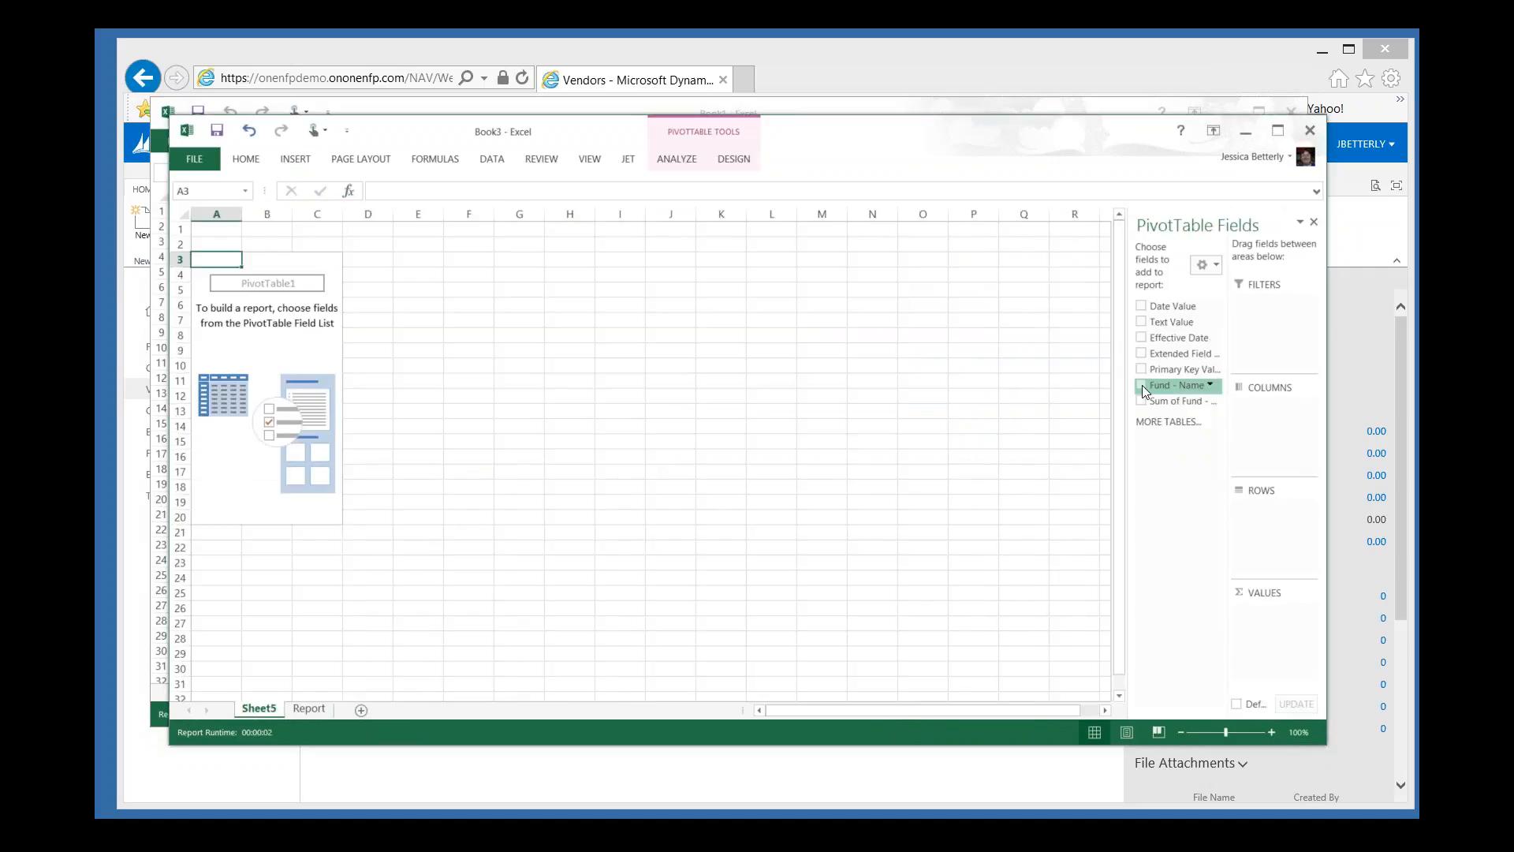
- Set Fund - Name and Date Value as the PivotTable's row fields and summarize Sum of Fund - Actual as its values
left_click(1141, 385)
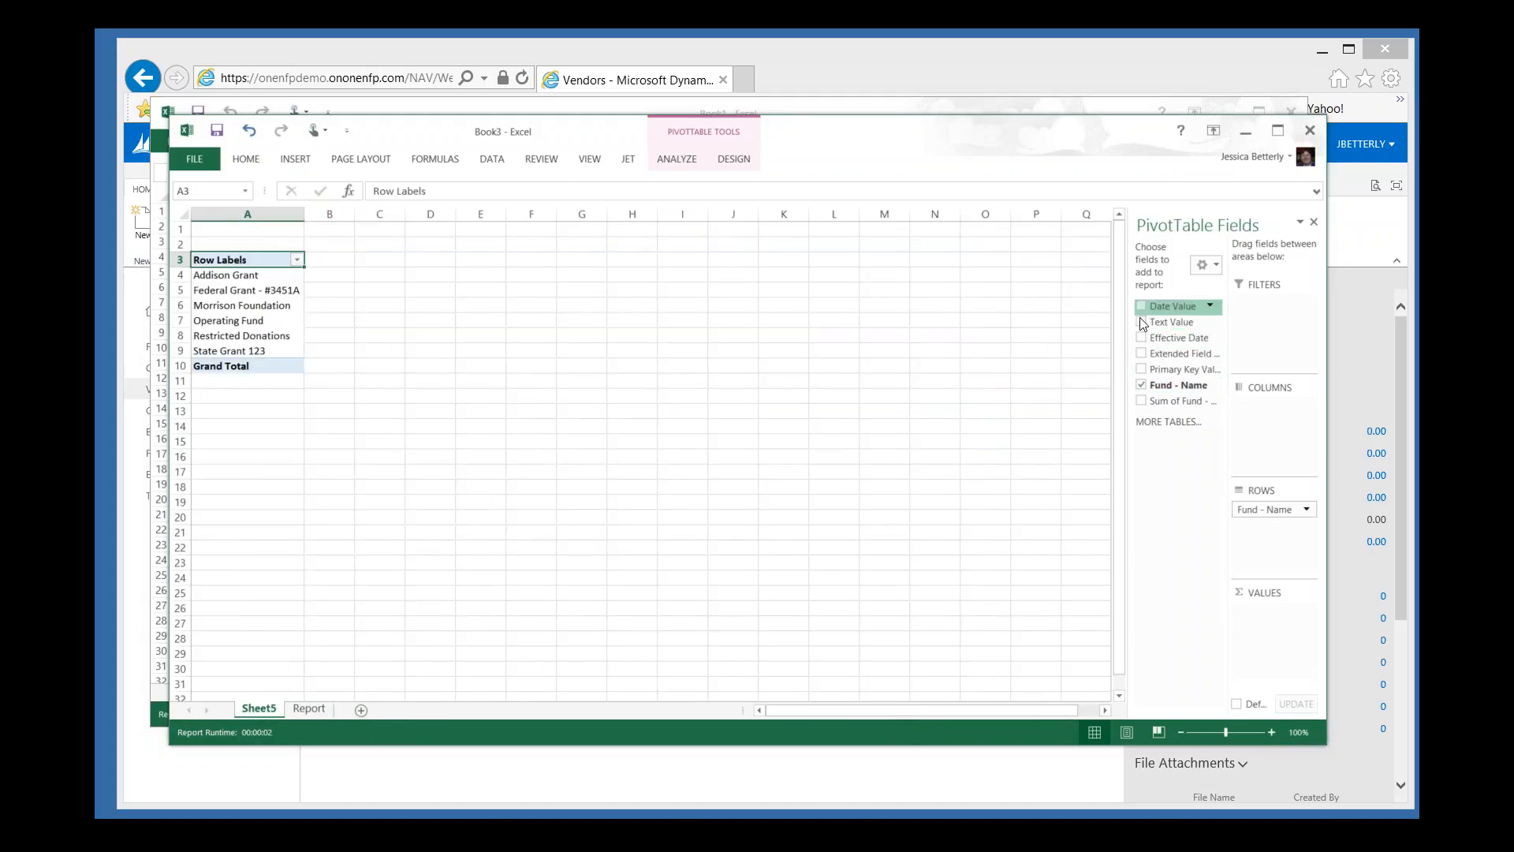
left_click(1142, 306)
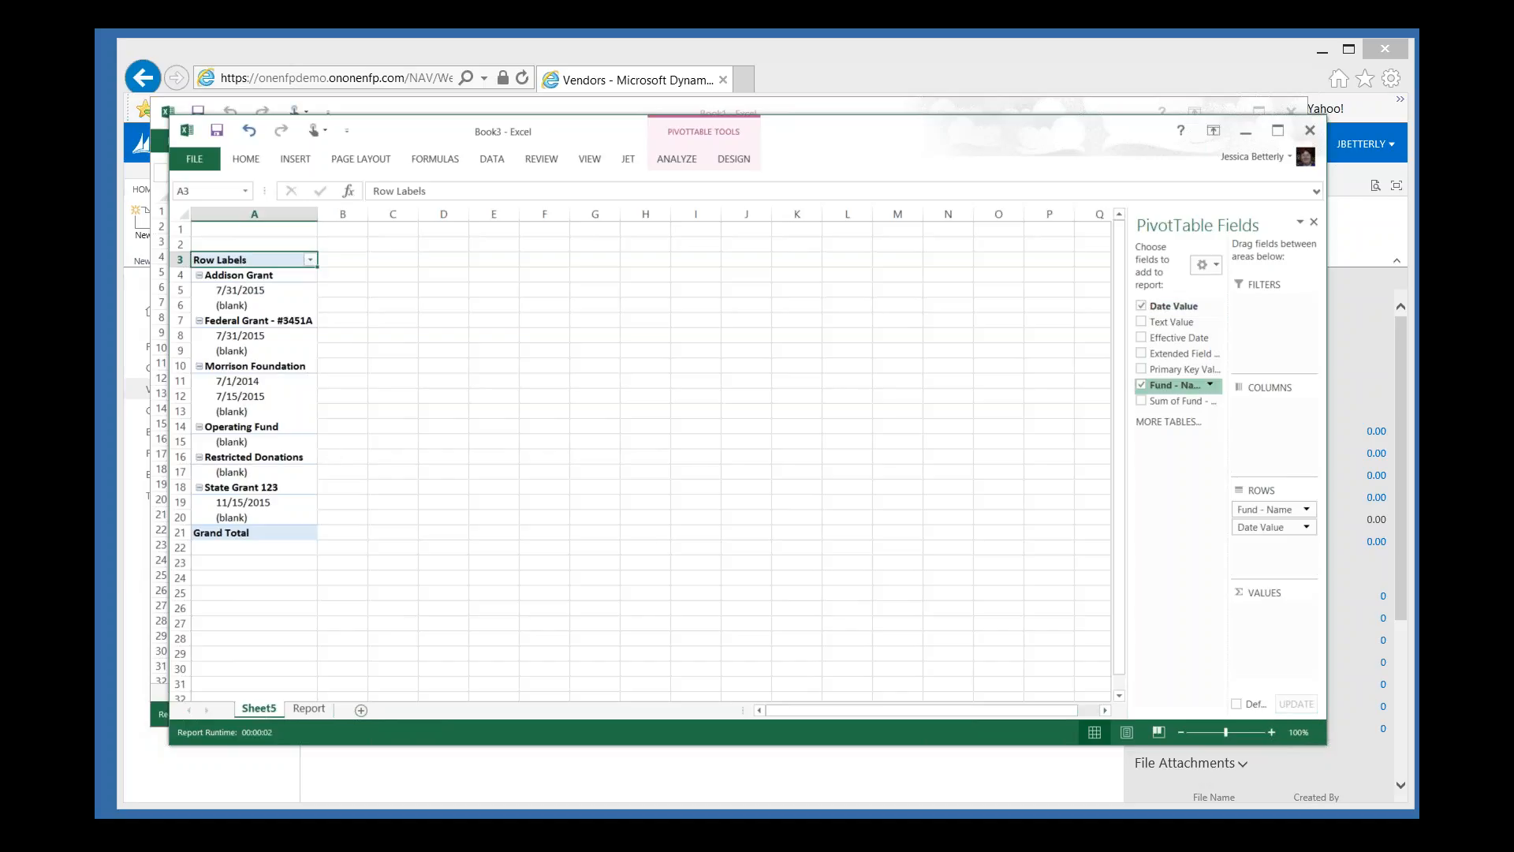
left_click(1141, 400)
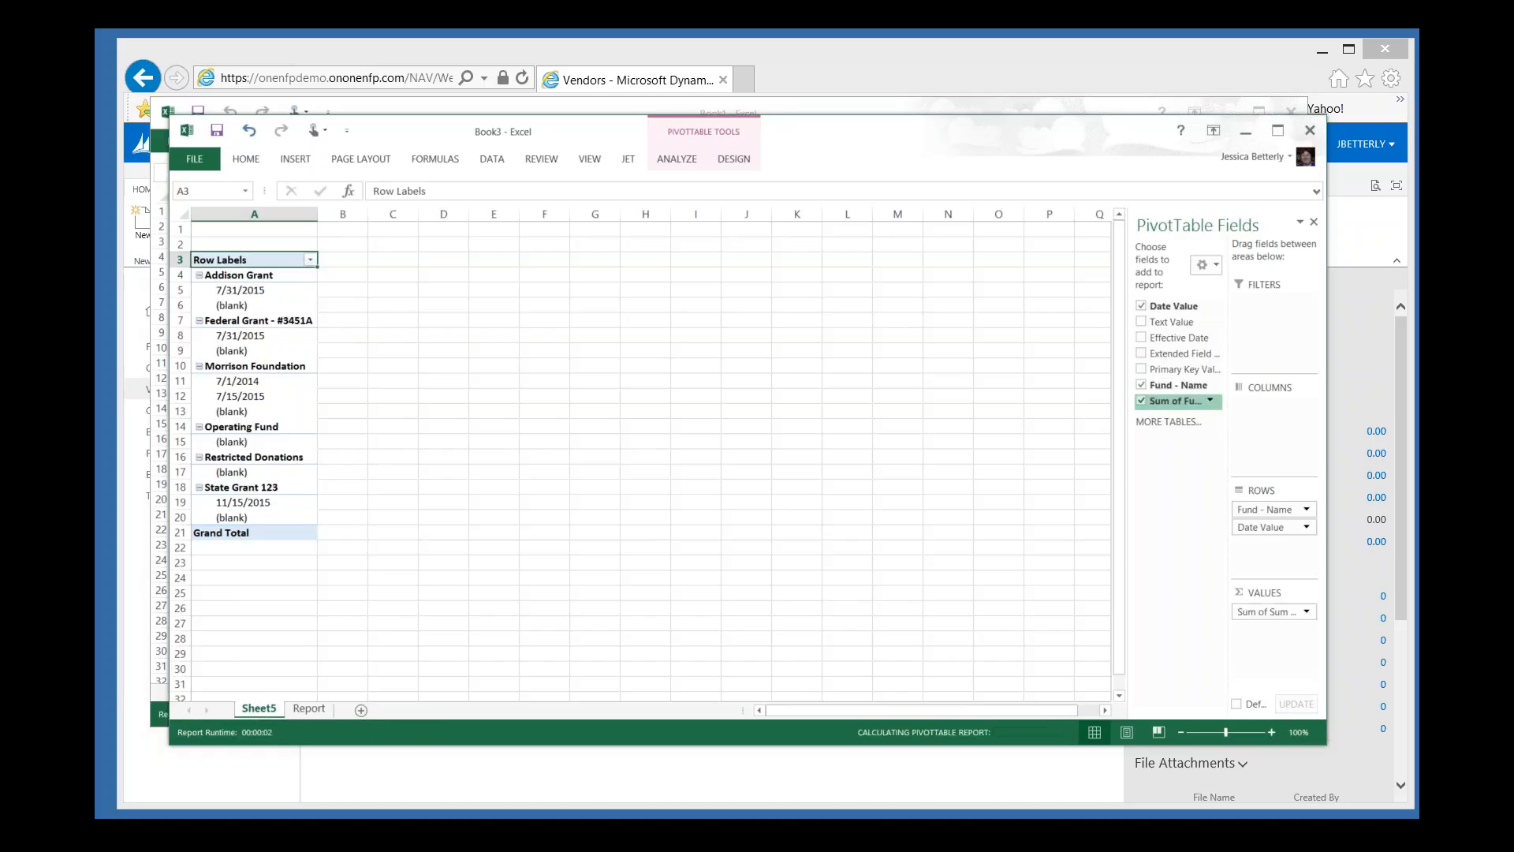